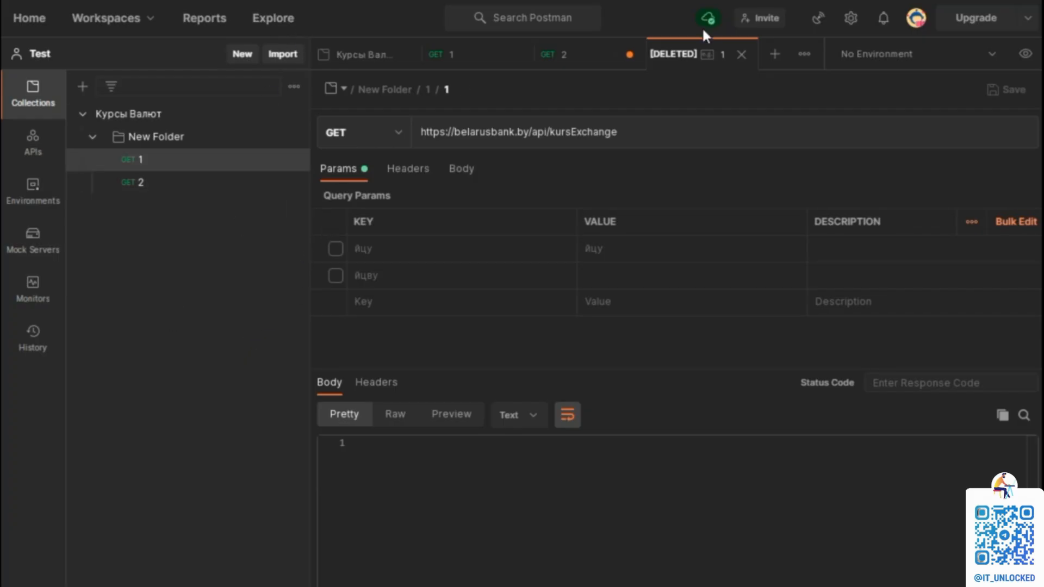
Close all open tabs and open the Курсы Валют collection with its documentation pane hidden.
click(803, 54)
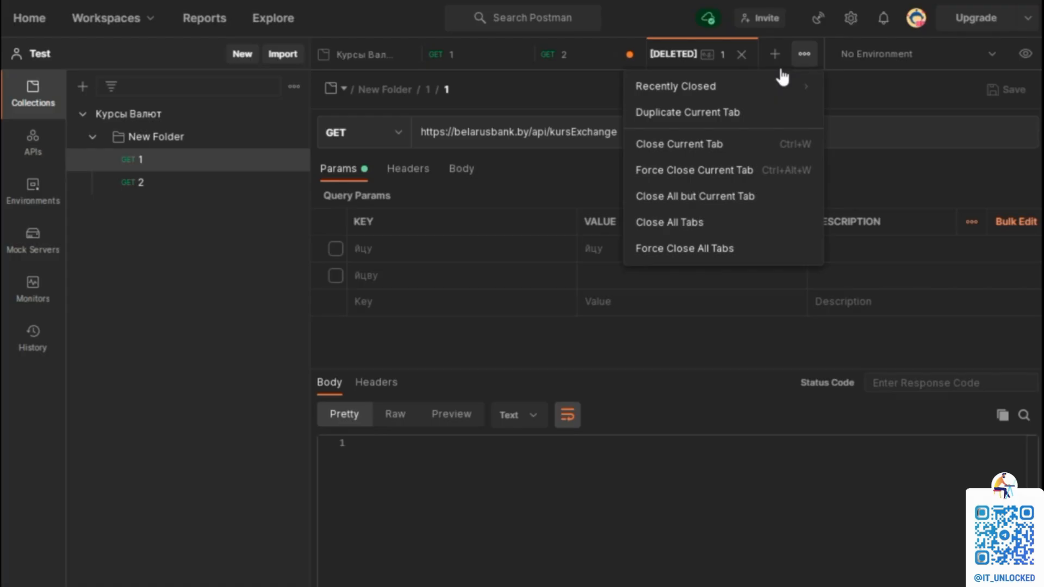
click(687, 224)
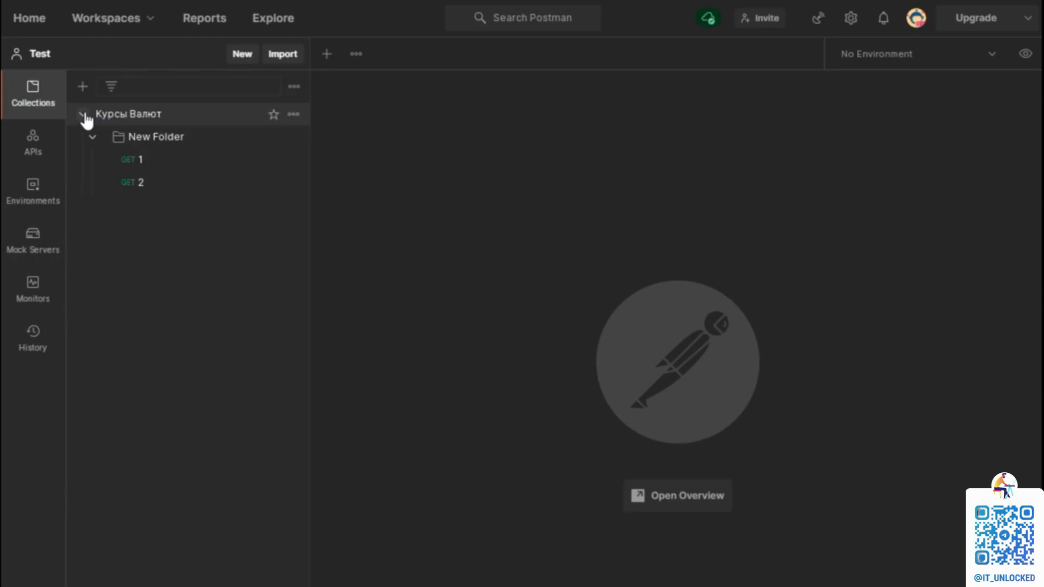
click(142, 118)
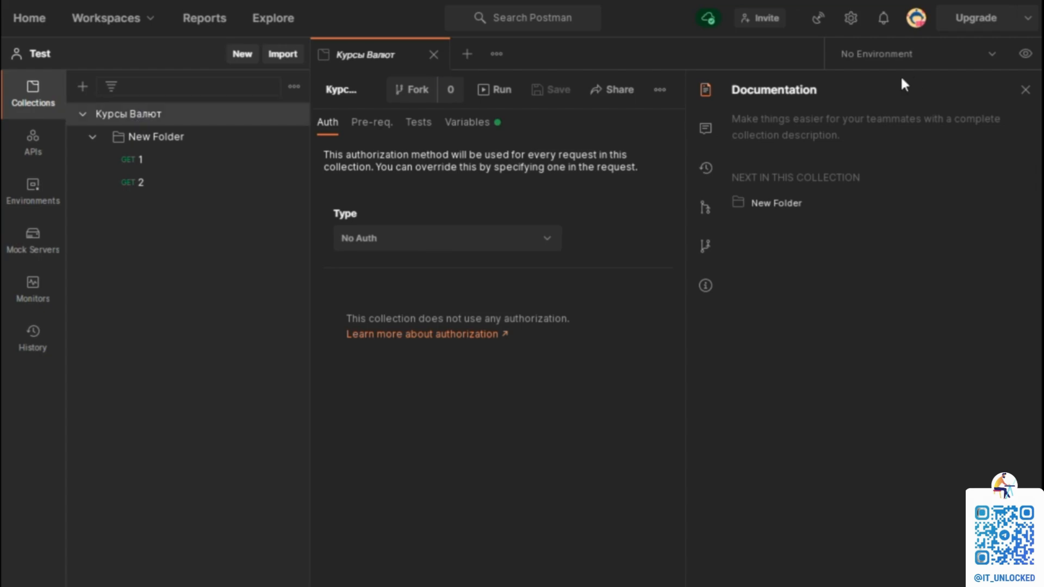
click(1025, 89)
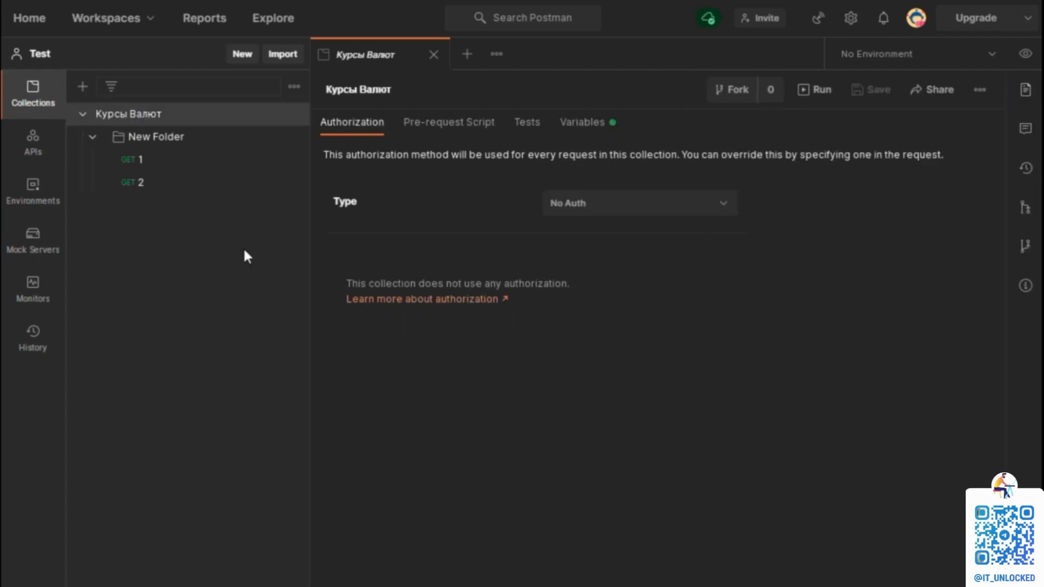
Move request 1 out of New Folder to the root of the Курсы Валют collection and delete New Folder.
click(144, 161)
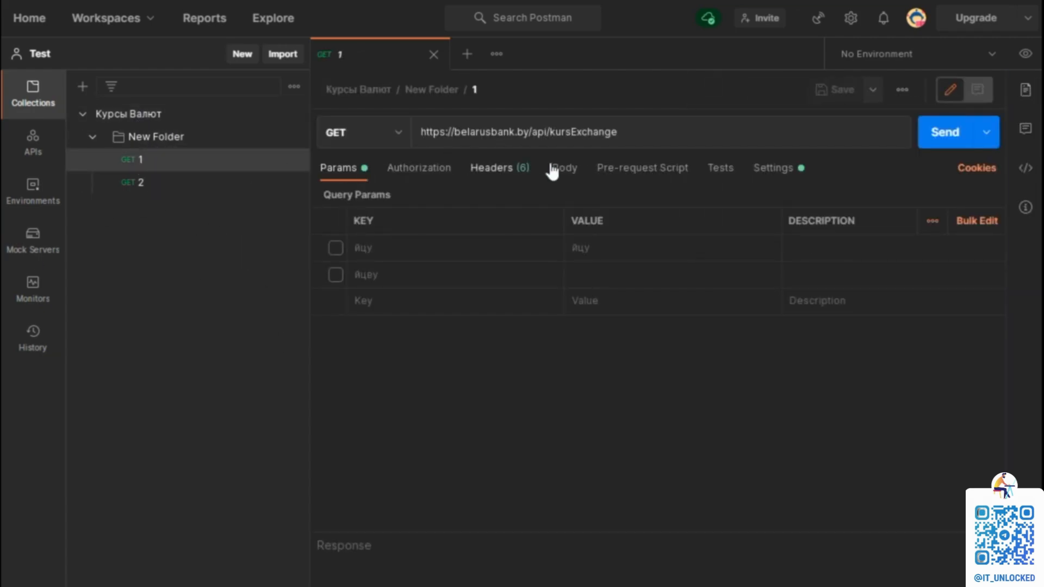
drag(149, 168, 133, 128)
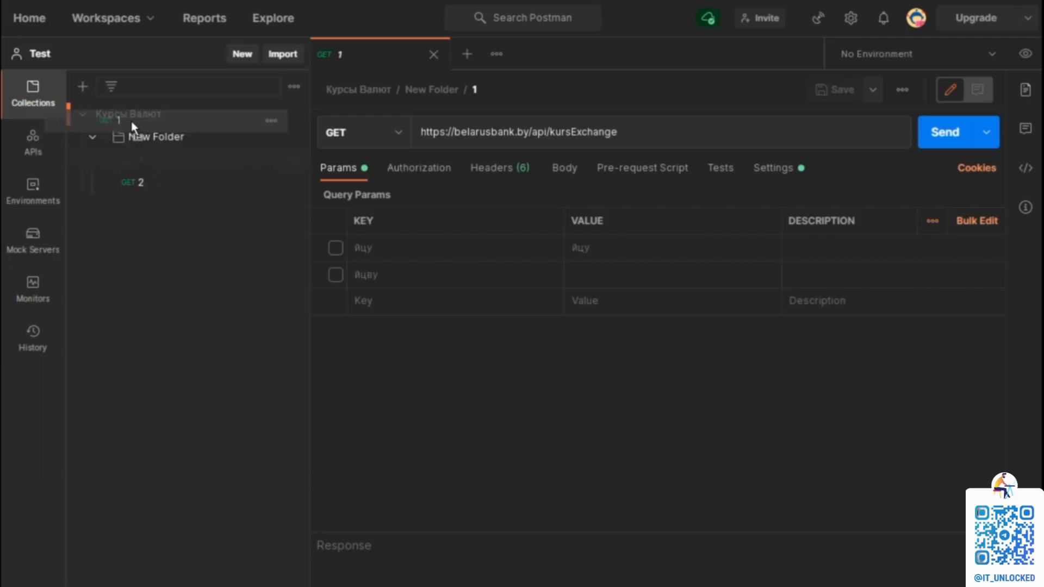
click(150, 142)
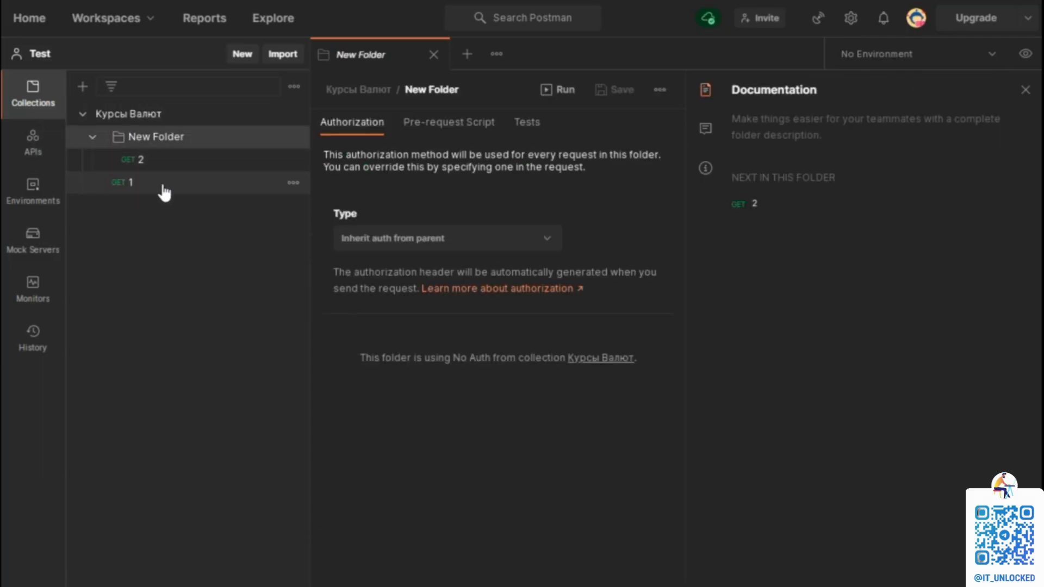
key(Delete)
key(Return)
In request 1, enable the first query parameter and set its key to city and its value to Минск.
click(149, 145)
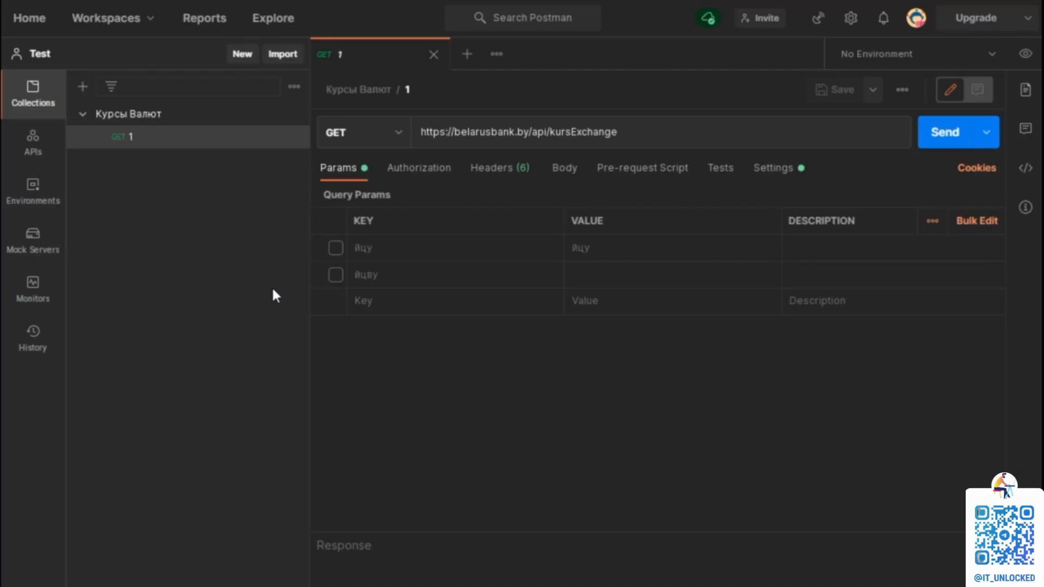
click(336, 248)
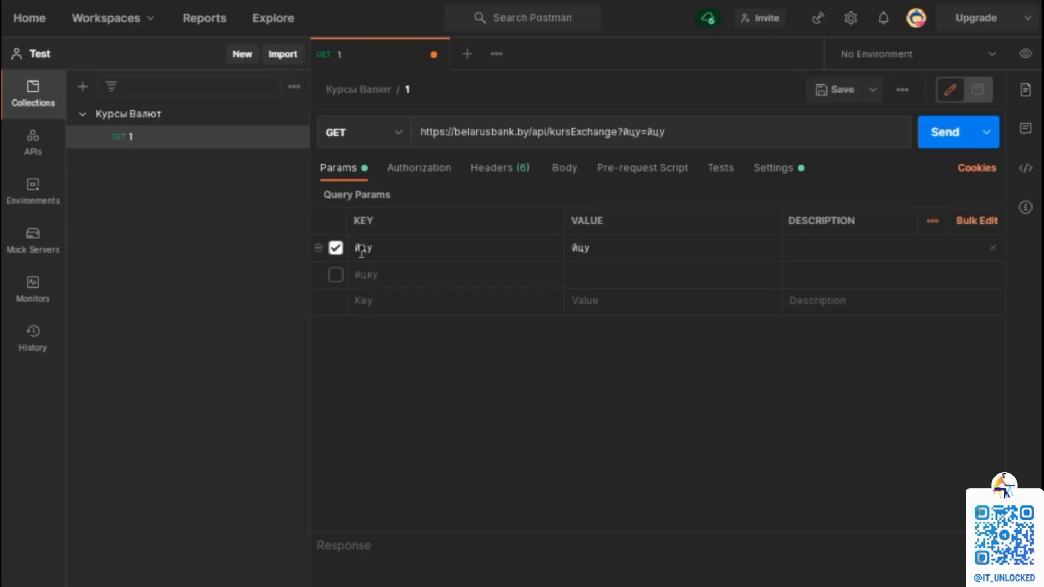
click(375, 248)
double_click(371, 252)
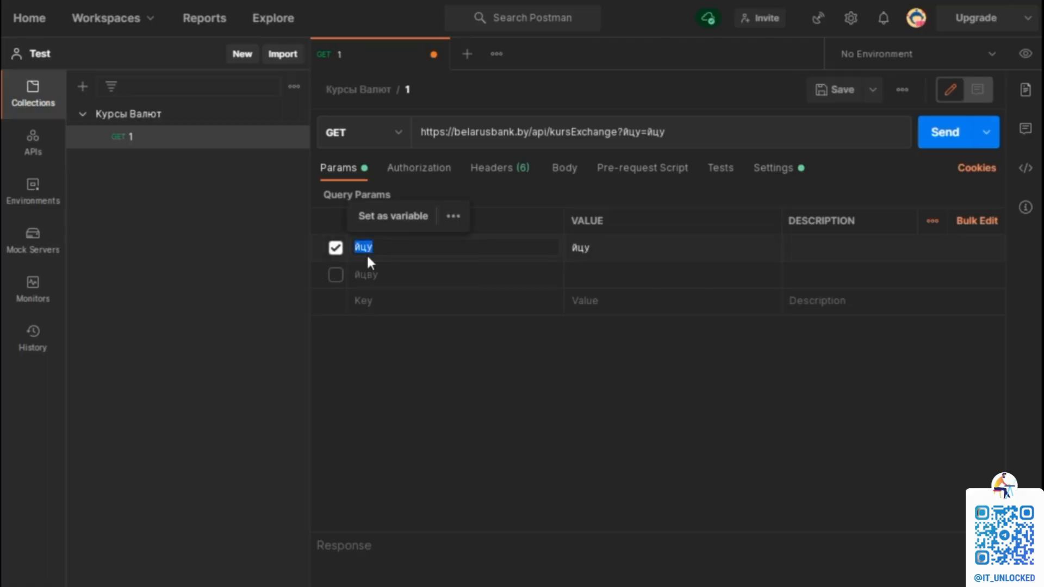
text(city)
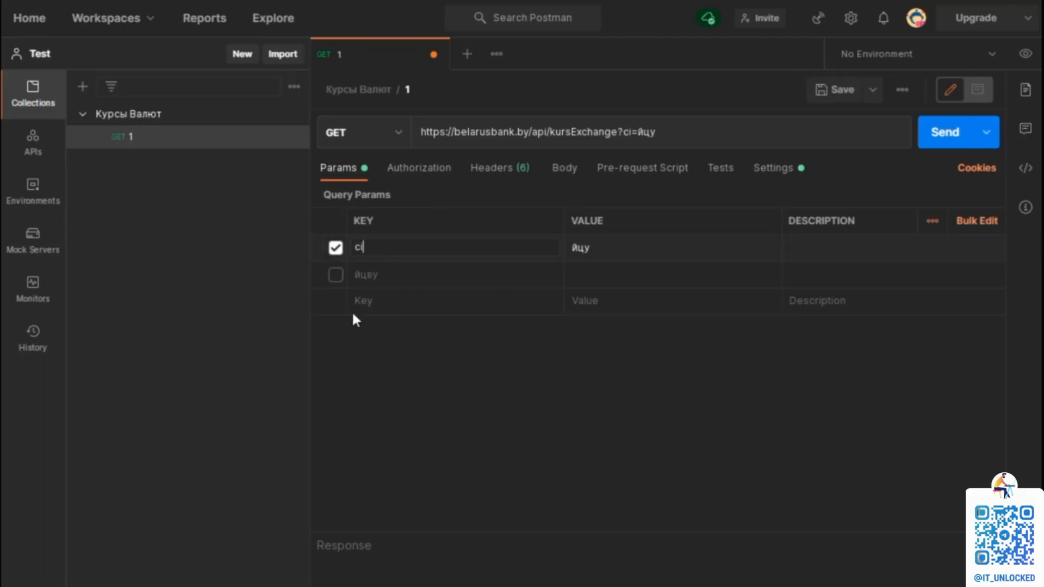
key(Tab)
key(BackSpace)
key(BackSpace)
key(BackSpace)
text(Минск)
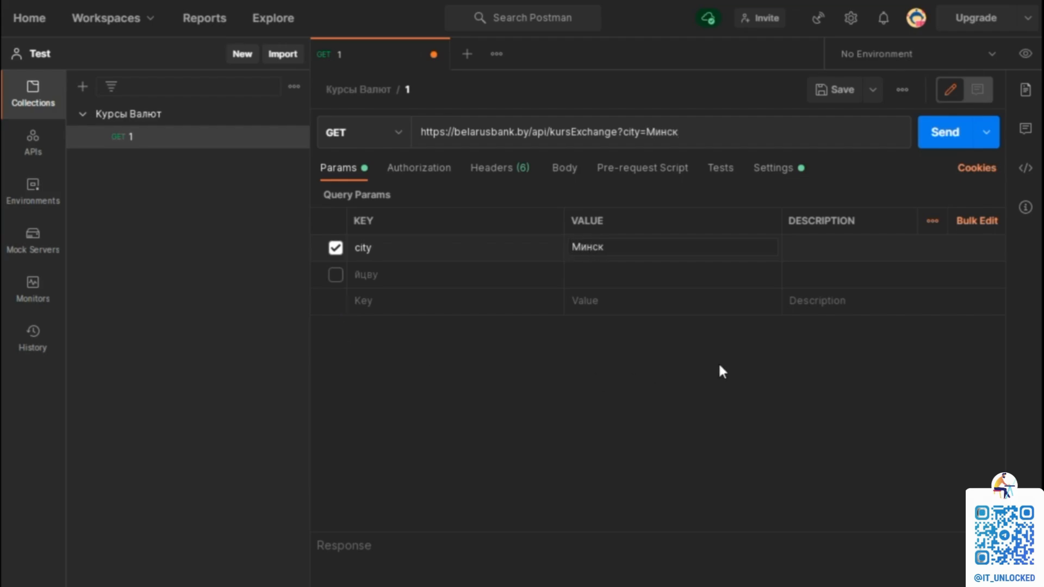
Send the GET request and resize the response area to view both the returned body and the query parameters.
click(932, 132)
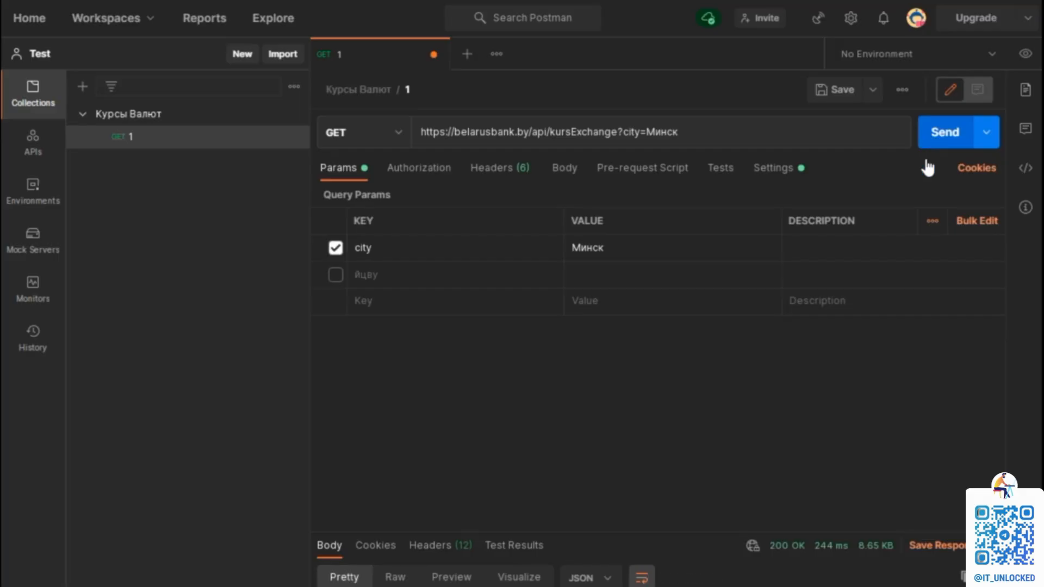
drag(671, 530, 663, 168)
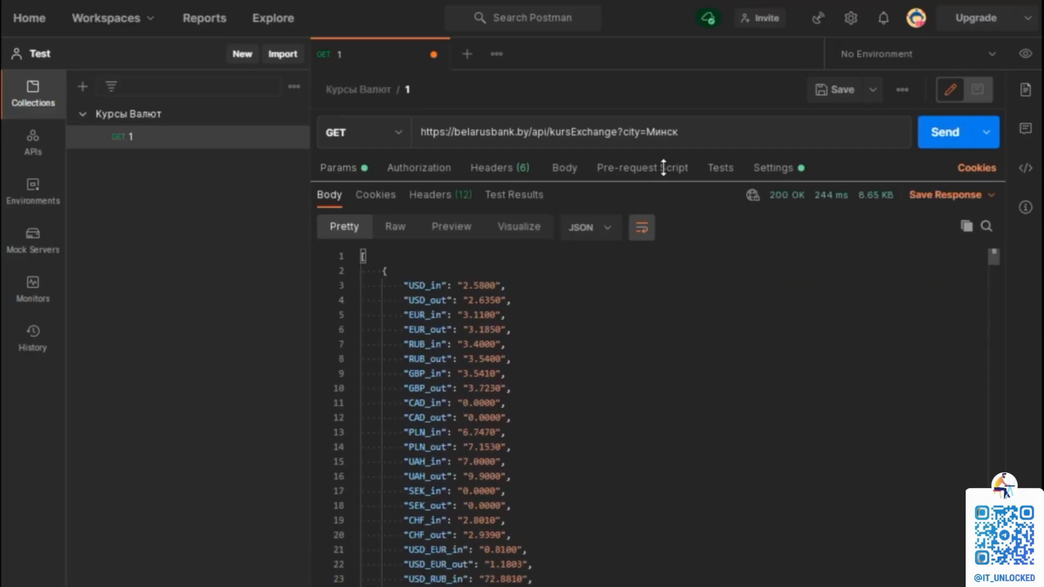
drag(652, 239, 600, 404)
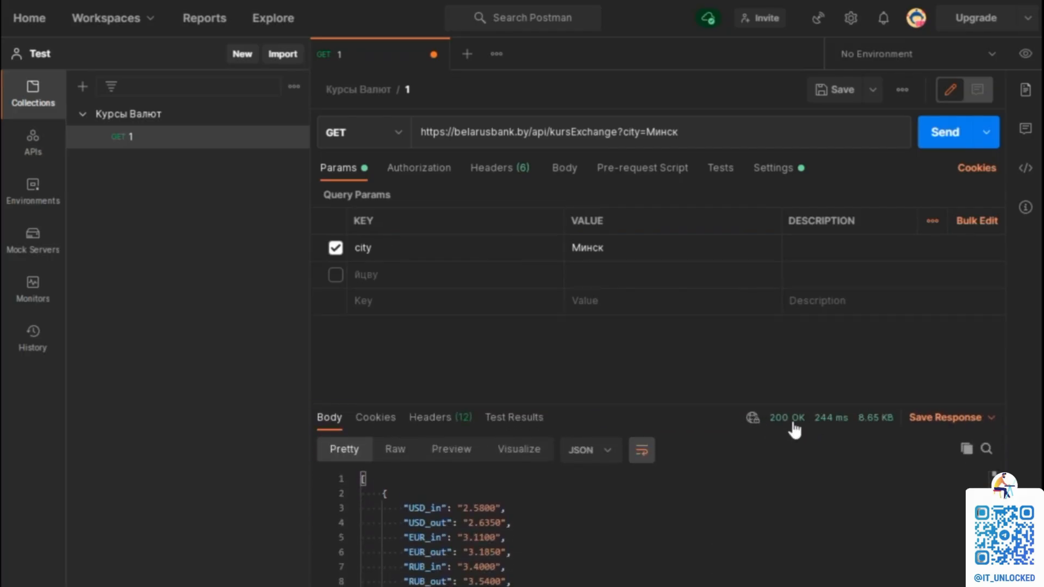
Examine the response's status code description, timing breakdown and headers, and return to the response body.
mouse_move(787, 428)
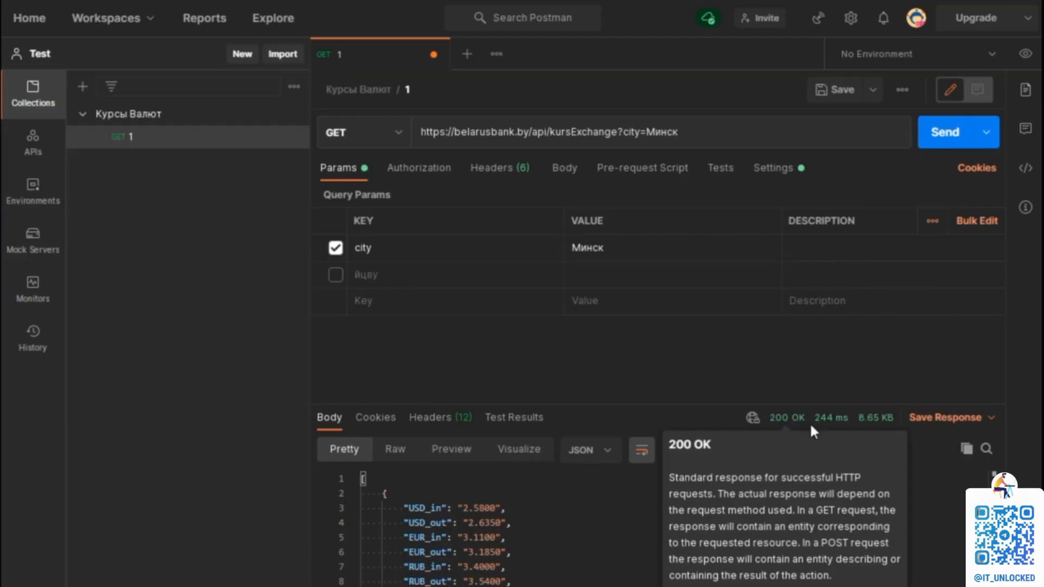
mouse_move(831, 426)
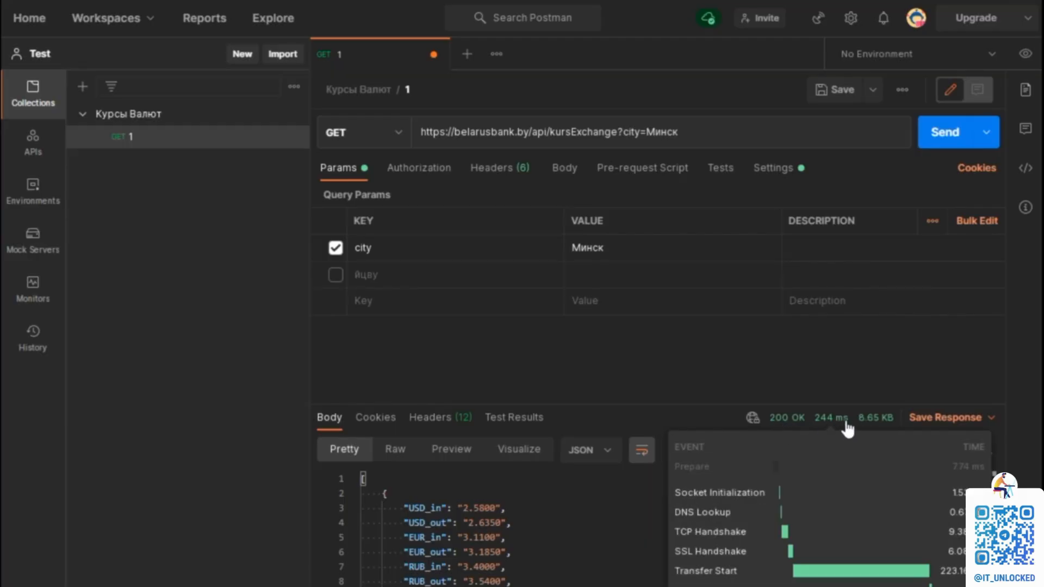
click(443, 429)
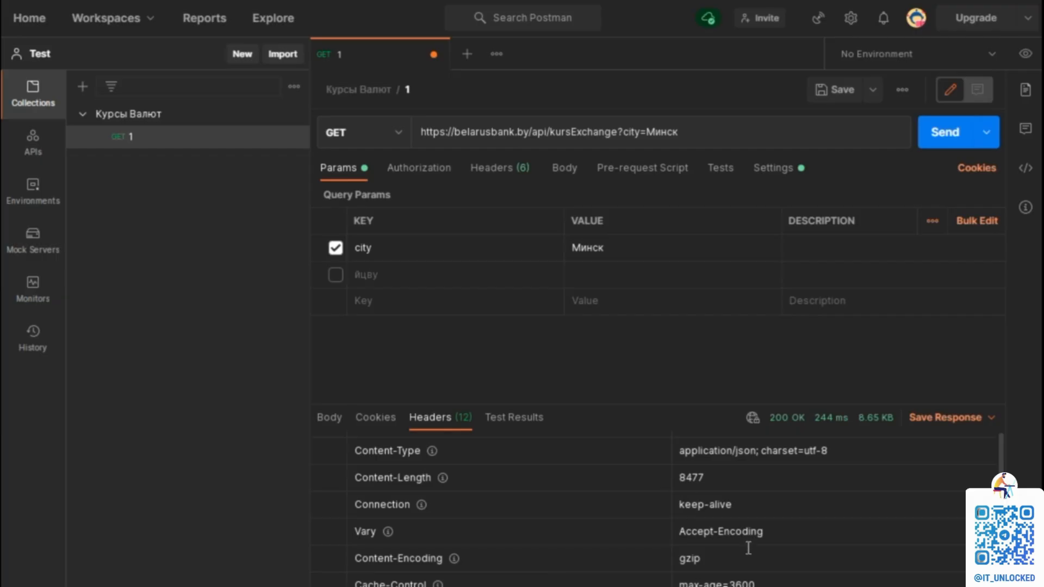
click(329, 417)
Enlarge the response area and examine the first records' currency rates and branch details, highlighting the name line with Минск.
drag(589, 402, 578, 117)
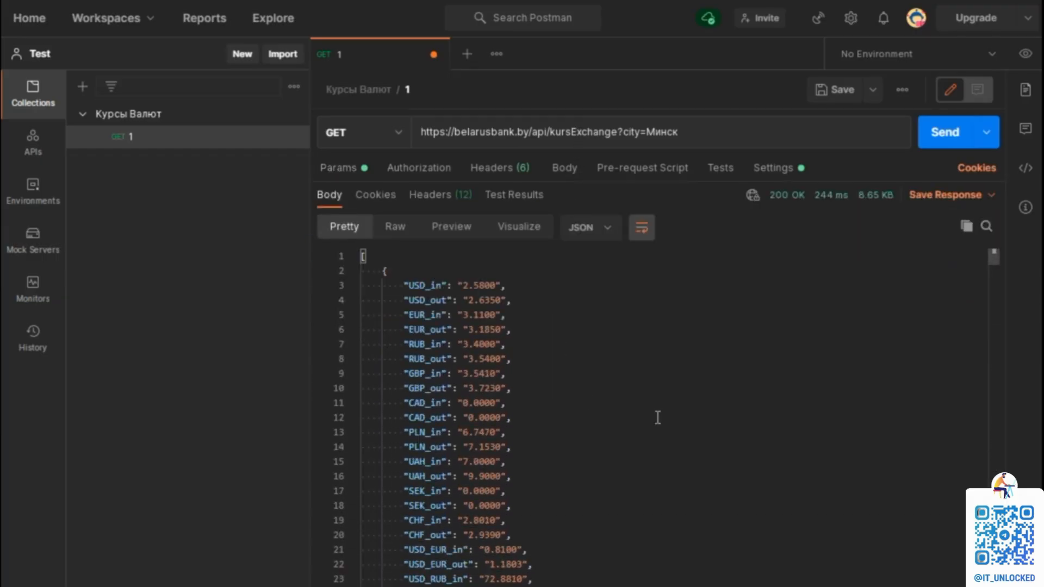
scroll(658, 416, down, 5)
scroll(657, 414, up, 1)
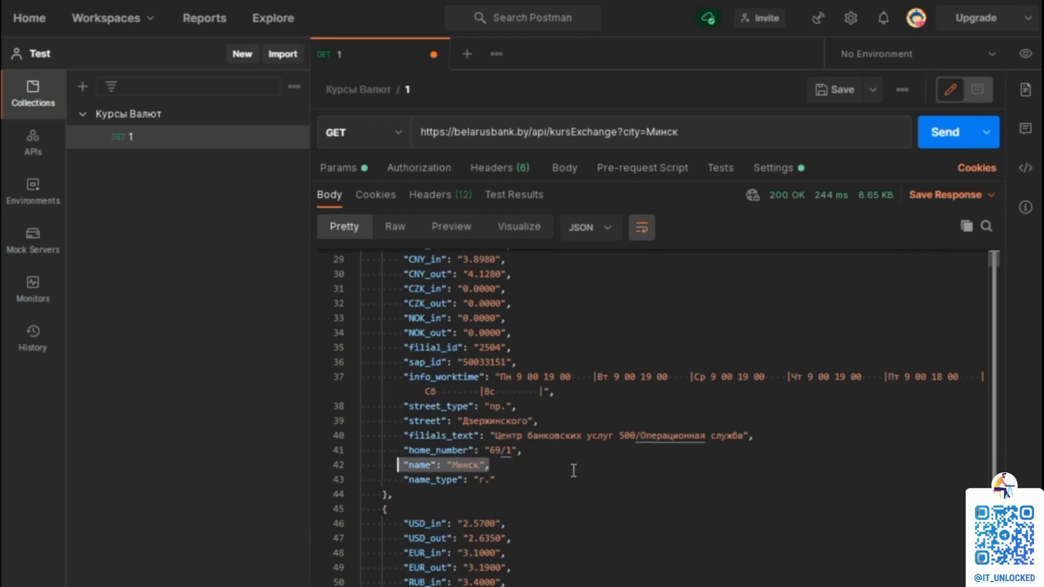
scroll(582, 475, up, 3)
scroll(592, 483, up, 2)
scroll(590, 486, down, 8)
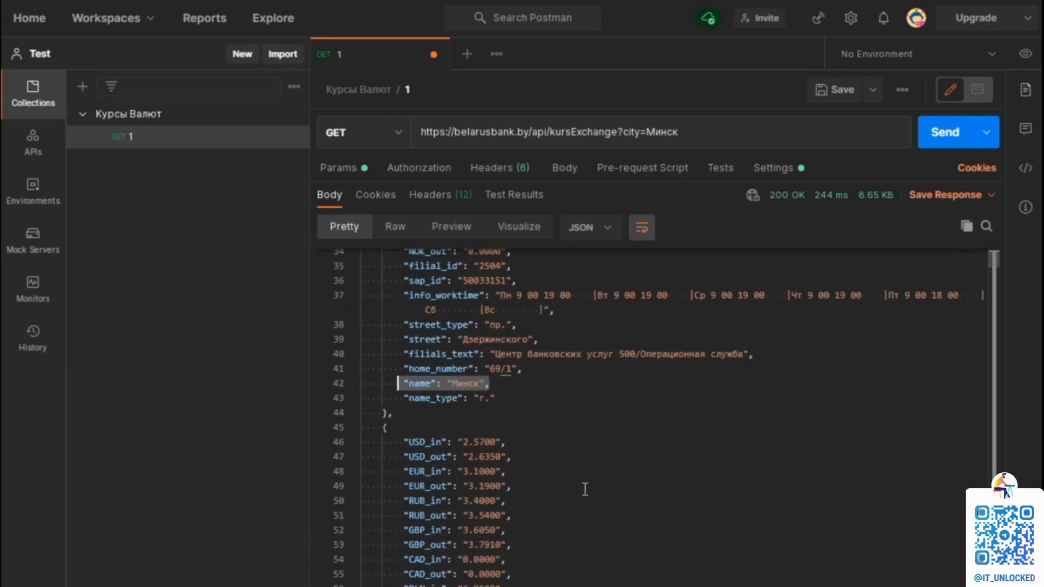
scroll(585, 489, up, 3)
scroll(584, 489, down, 3)
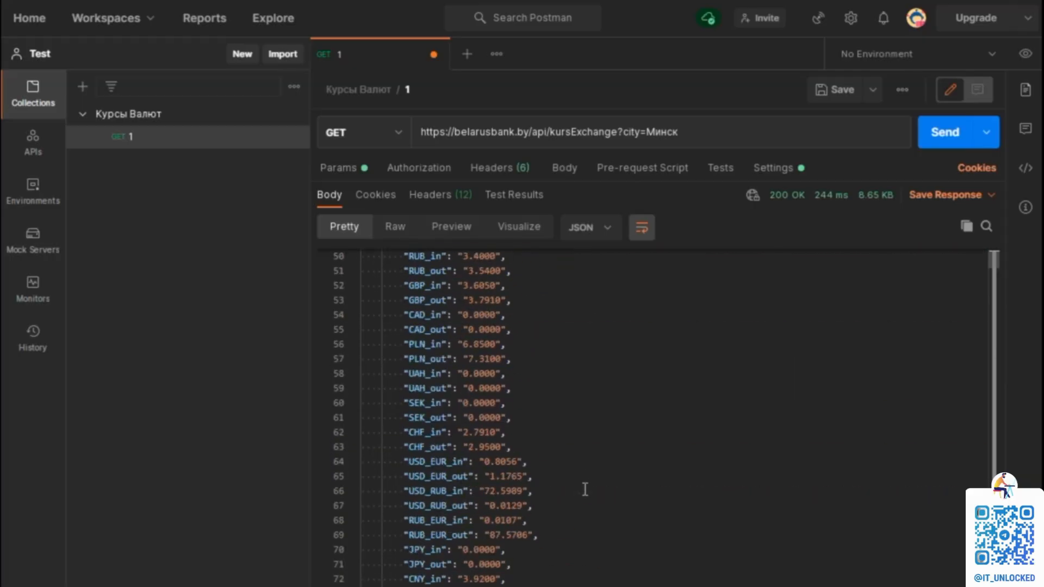
scroll(584, 491, up, 3)
scroll(584, 492, up, 5)
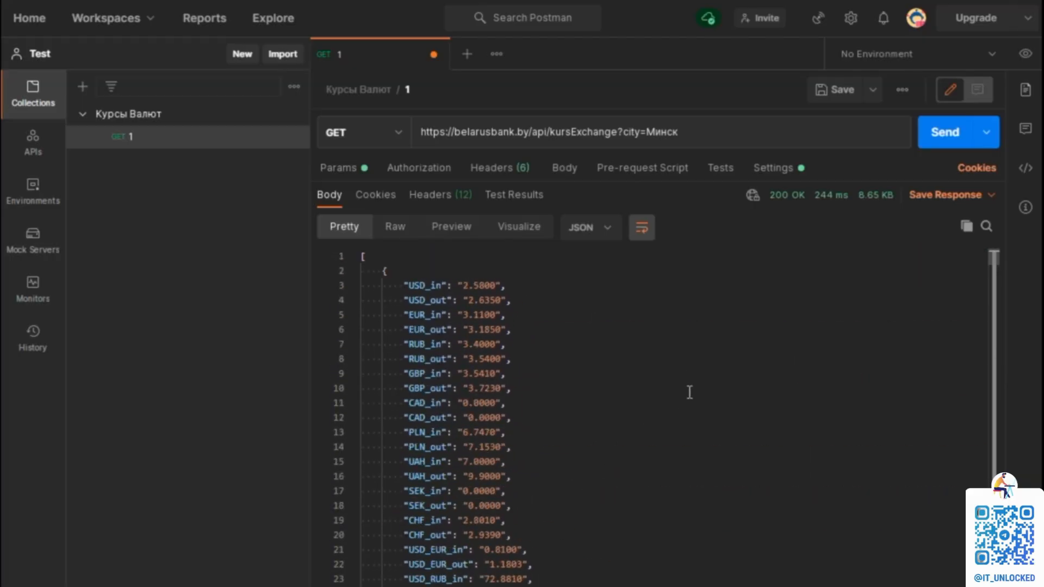
scroll(580, 438, down, 6)
scroll(577, 457, up, 3)
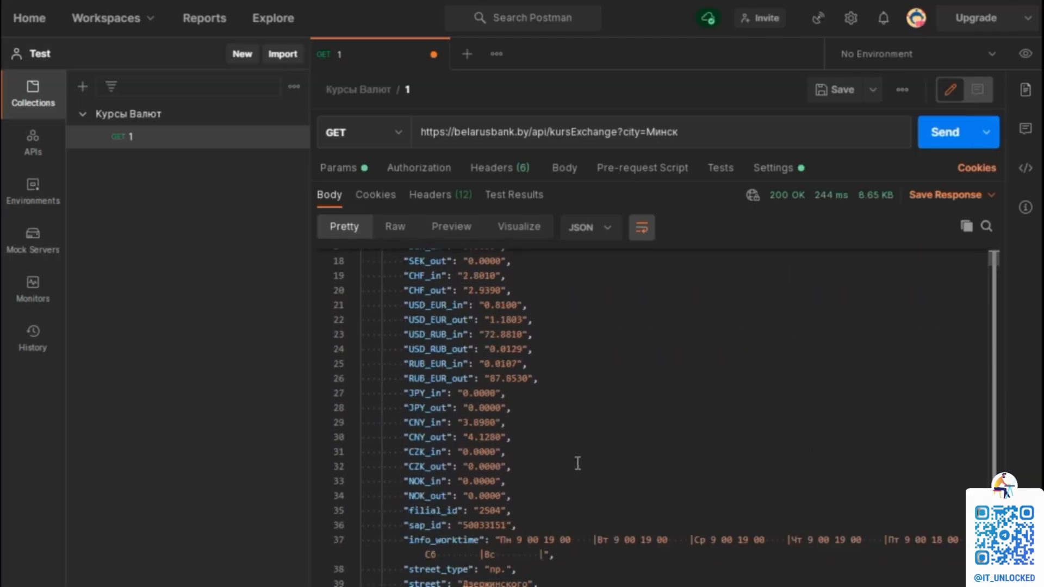
scroll(577, 462, down, 1)
scroll(578, 451, up, 4)
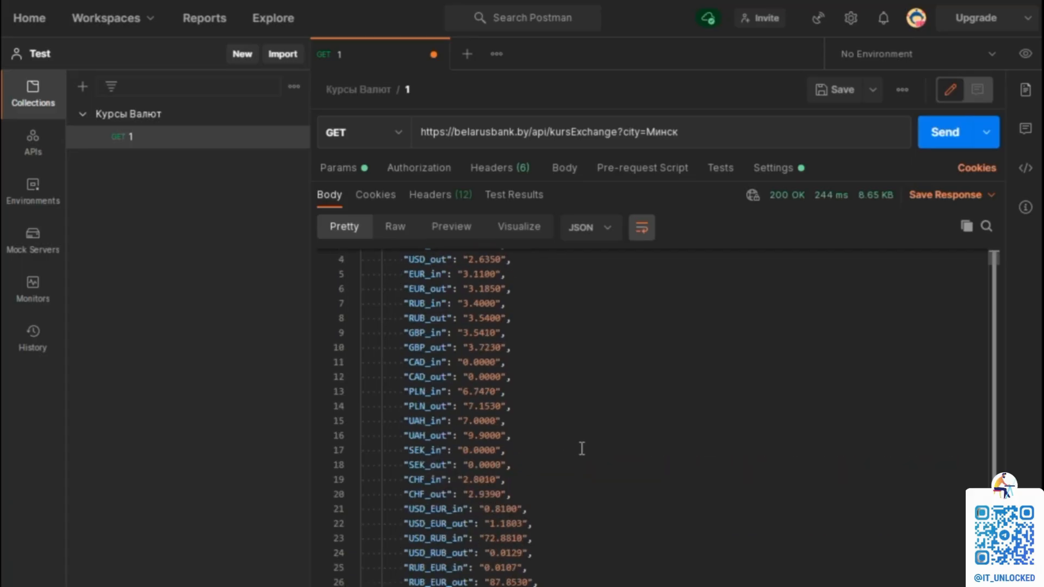
Collapse the outer array of the JSON response to examine its enclosing brackets, and expand it again.
drag(369, 257, 357, 258)
click(352, 257)
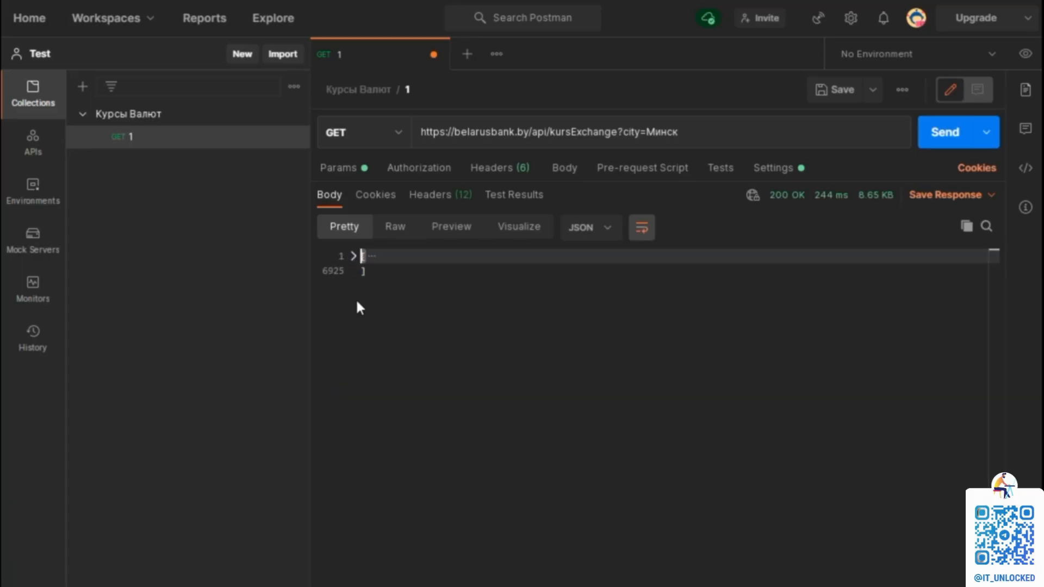
click(373, 276)
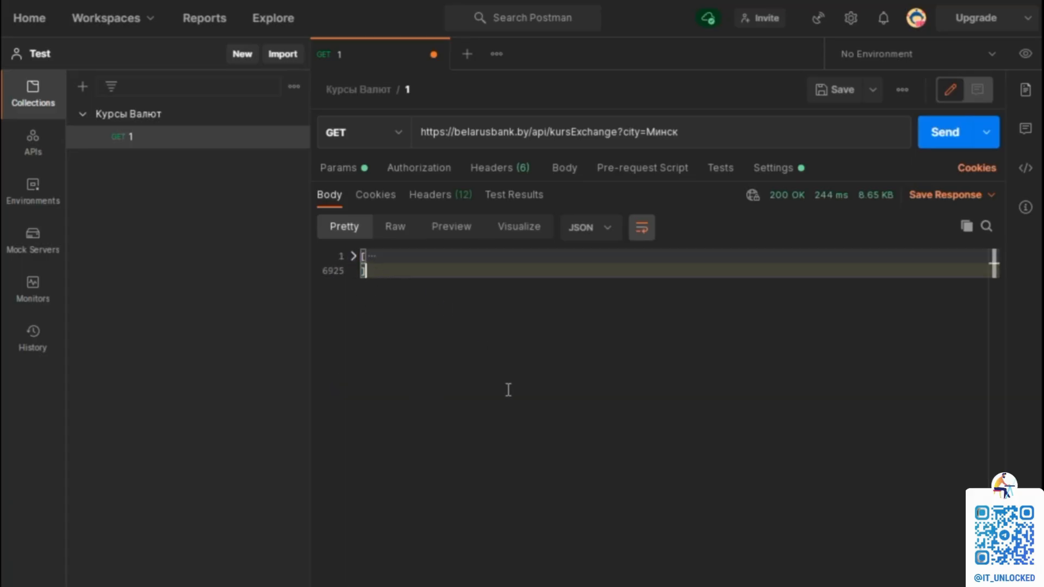
click(352, 256)
click(397, 272)
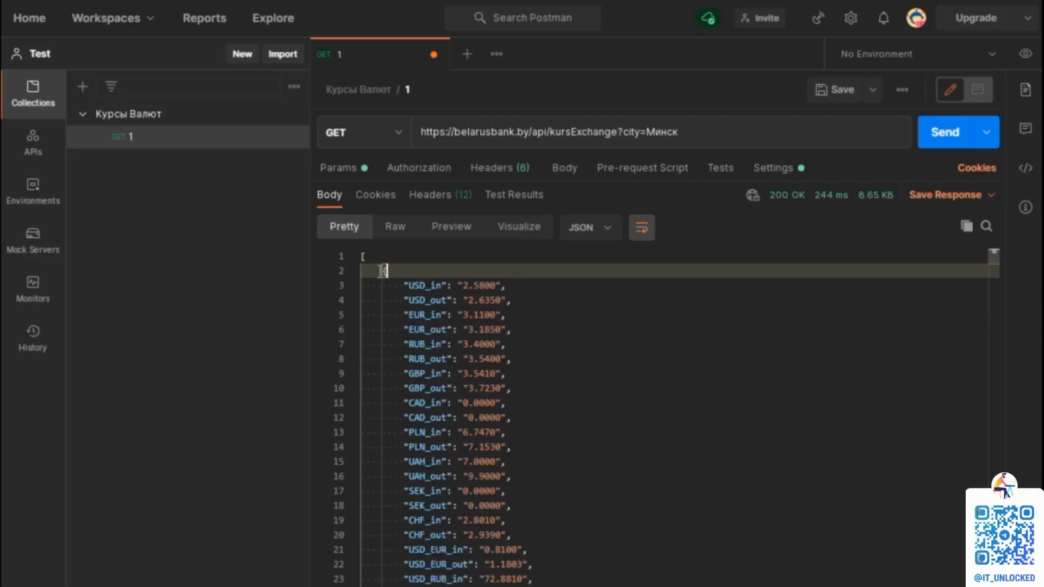
Collapse the first three objects in the response array and look through the objects that follow.
click(353, 271)
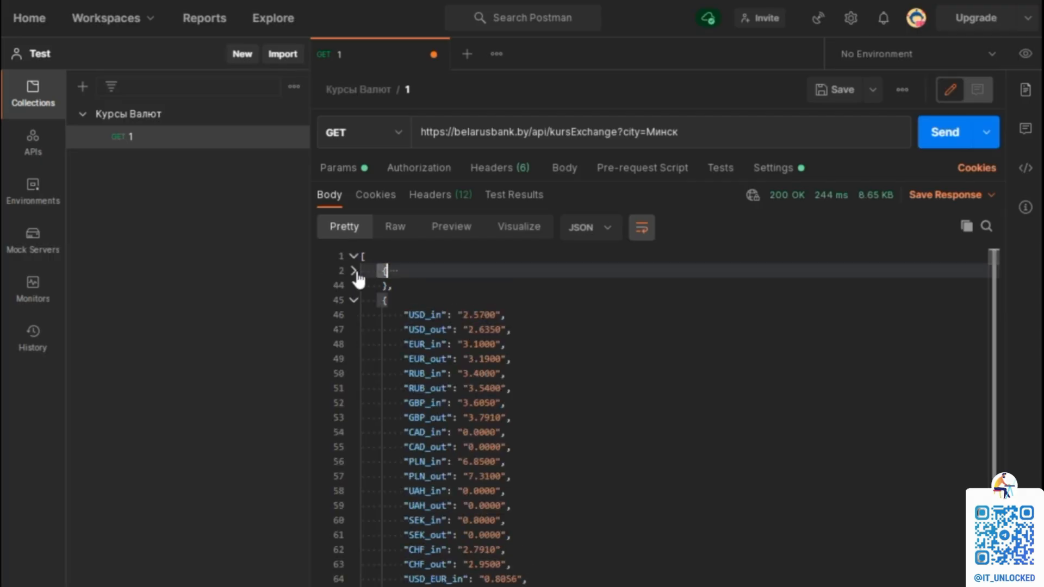
click(354, 300)
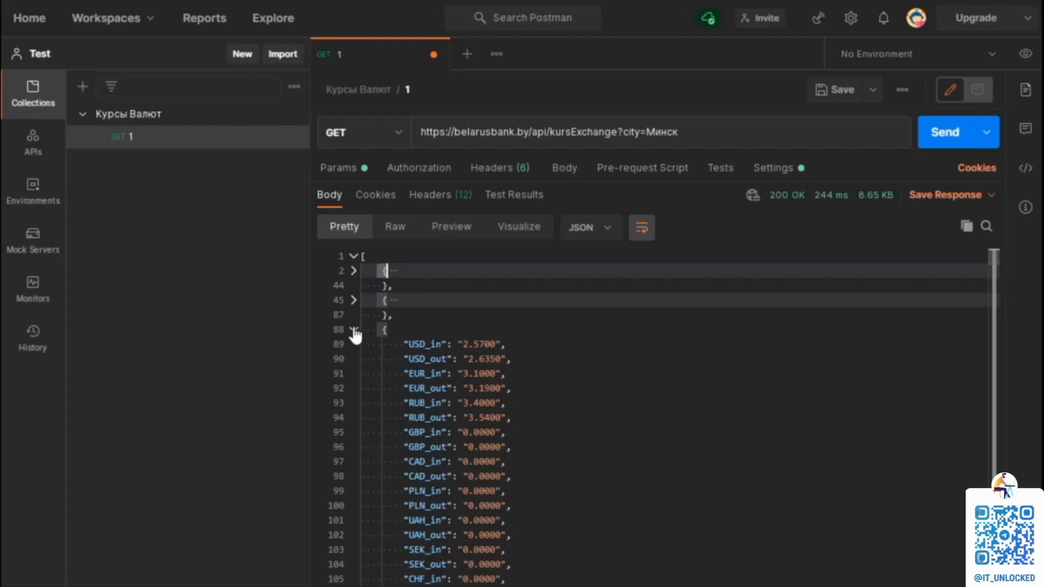
click(354, 329)
scroll(499, 403, down, 5)
scroll(499, 403, down, 3)
scroll(503, 391, up, 7)
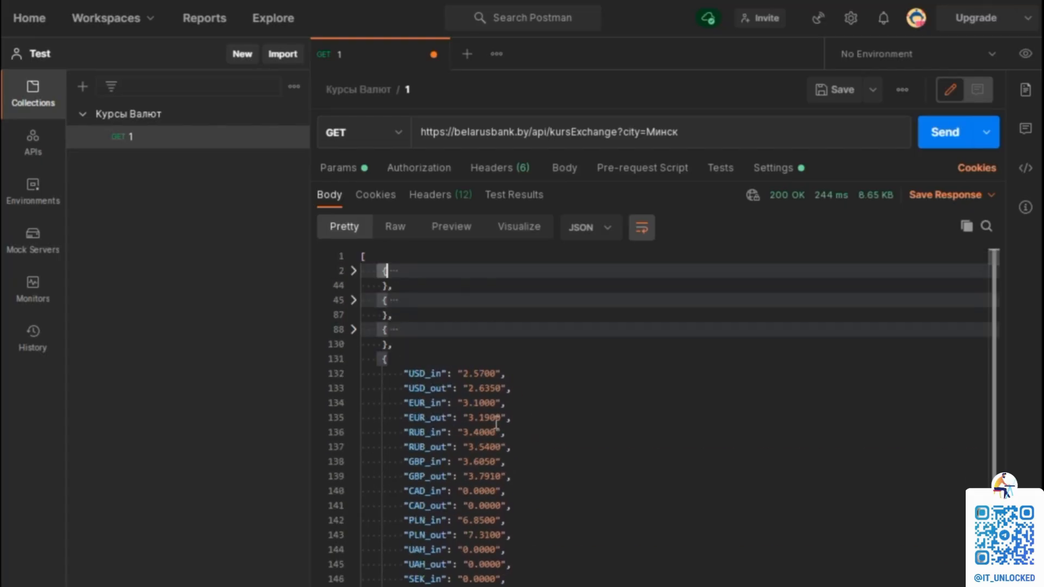
Expand the first object again and highlight the value and the key of its USD_in field.
click(353, 270)
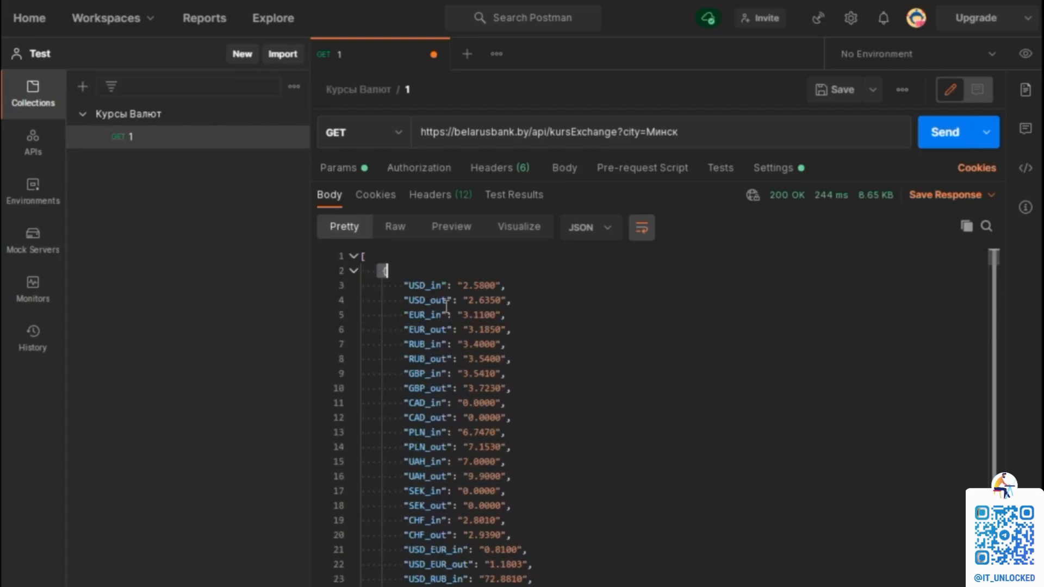
click(598, 286)
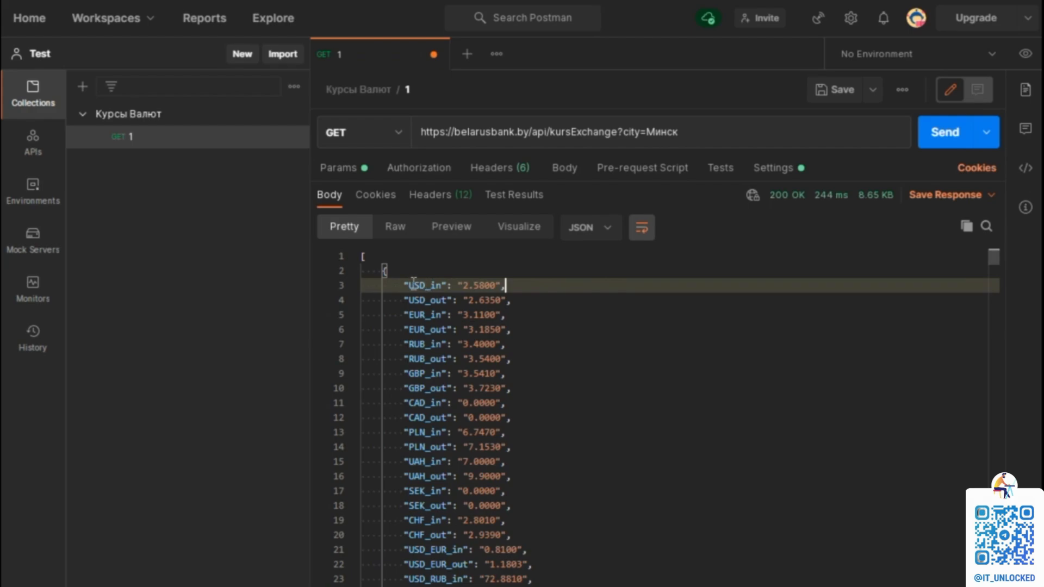
drag(413, 281, 500, 289)
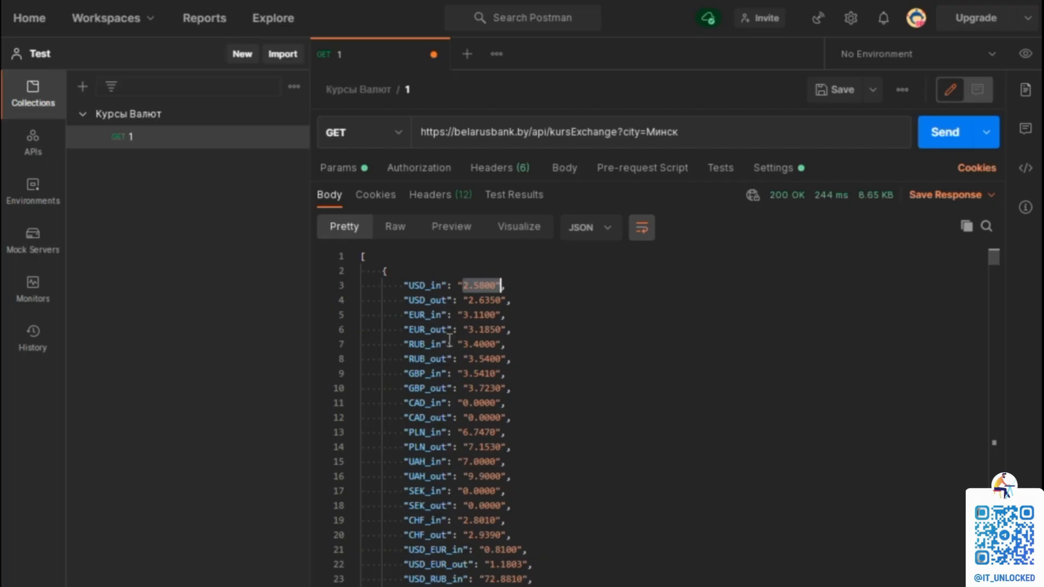
drag(404, 287, 438, 288)
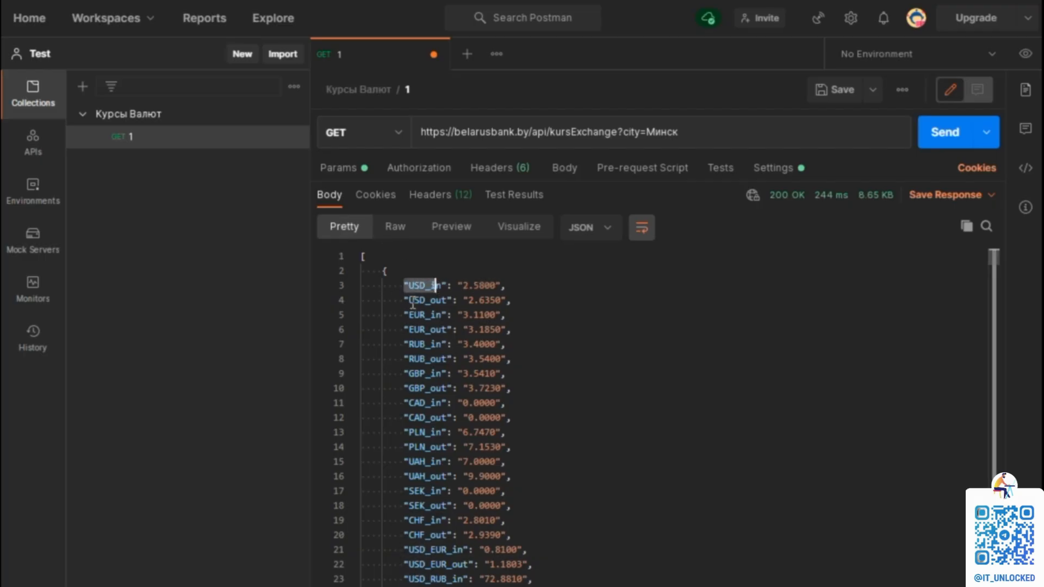
Look through the first object's remaining fields, highlighting the branch details and the key and value of its name field.
scroll(489, 381, down, 8)
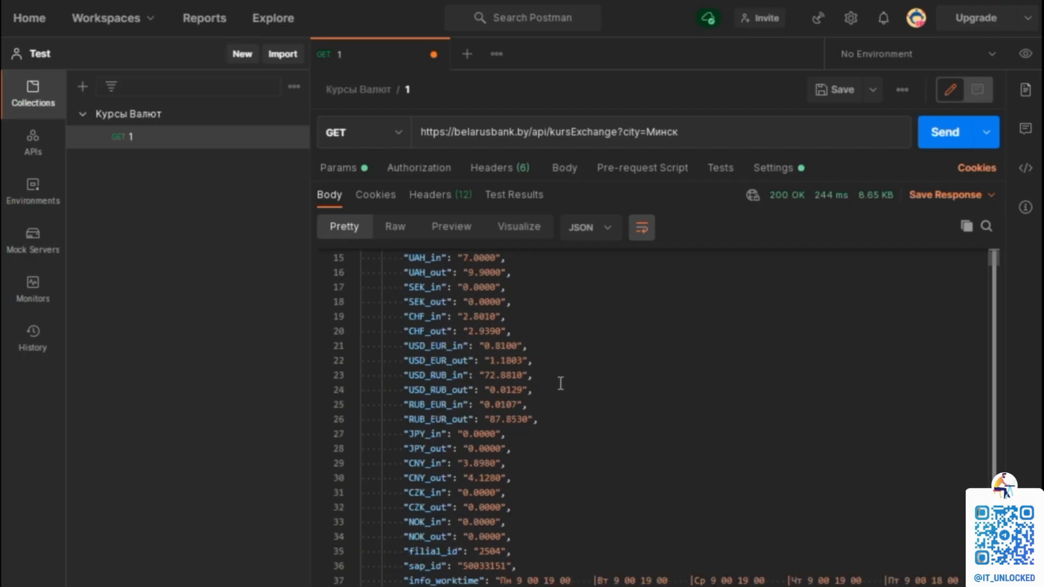
scroll(546, 381, up, 3)
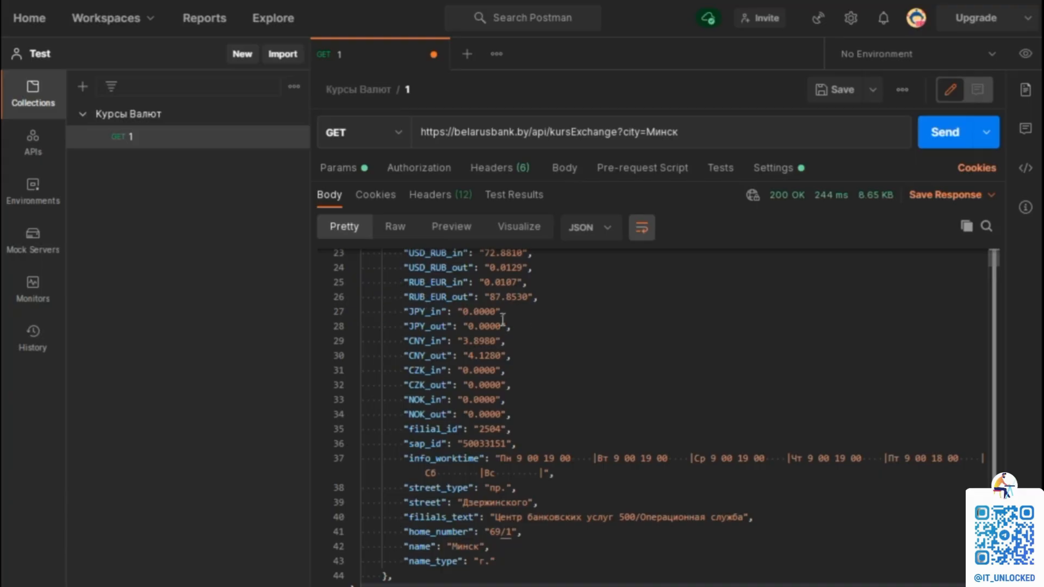
scroll(476, 311, down, 2)
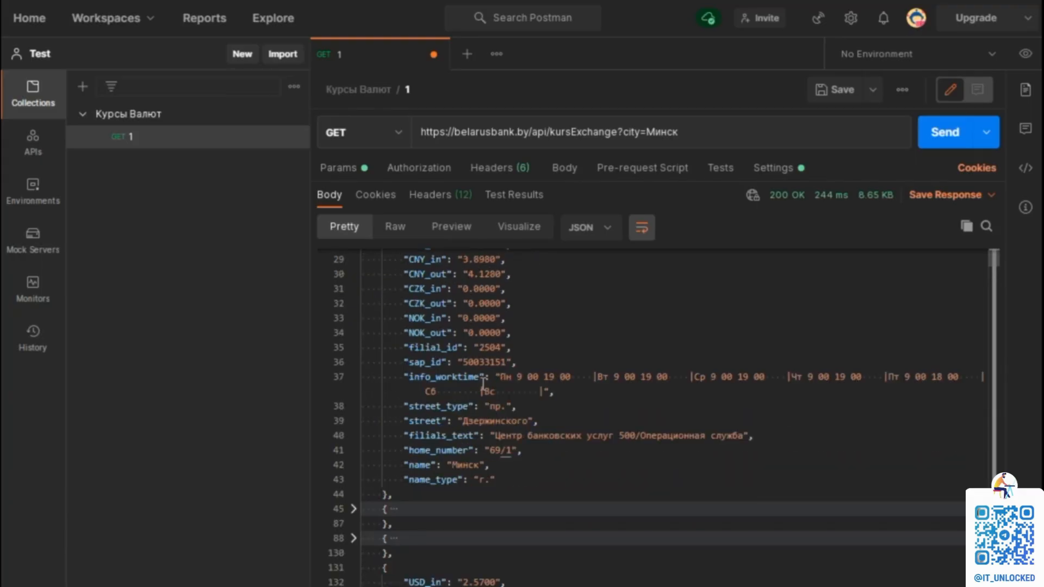
drag(408, 377, 486, 435)
drag(403, 450, 451, 465)
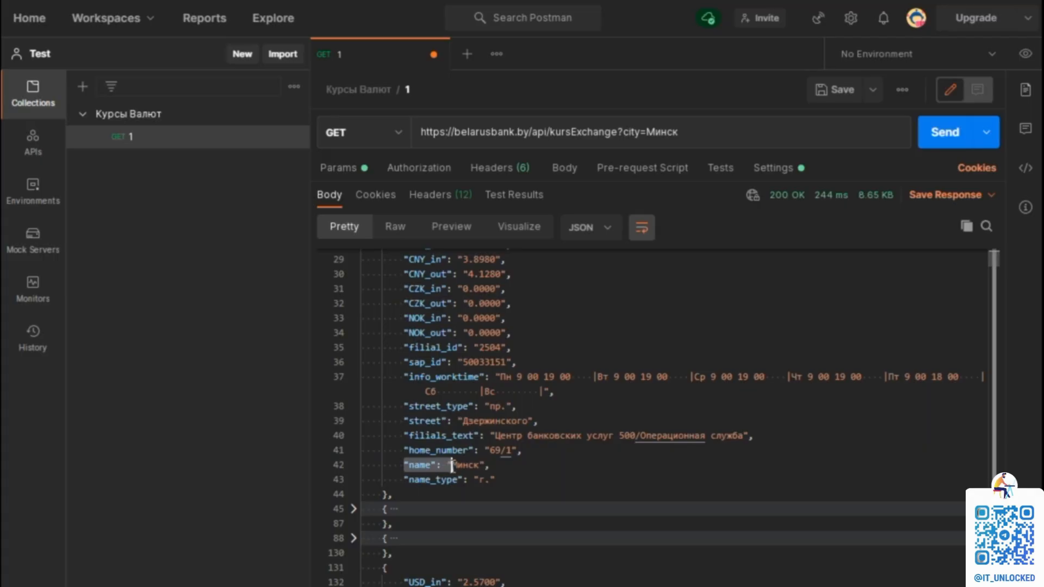
double_click(419, 465)
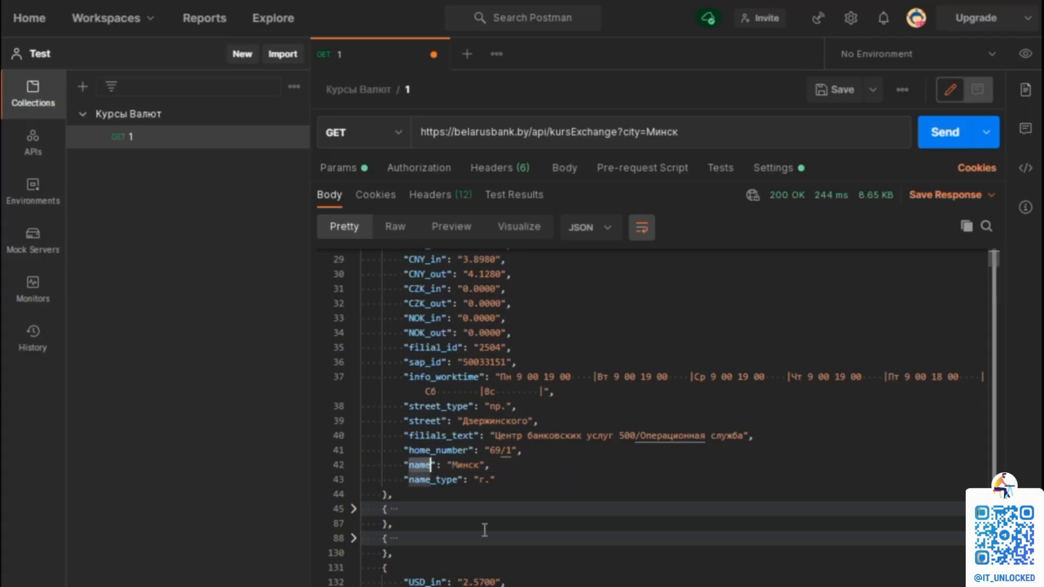
double_click(464, 465)
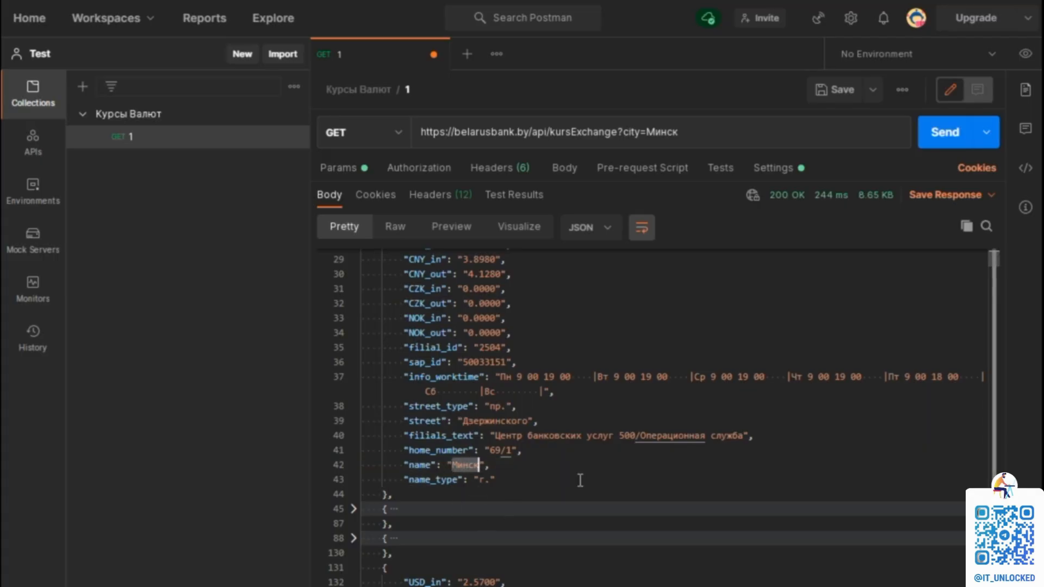
click(842, 302)
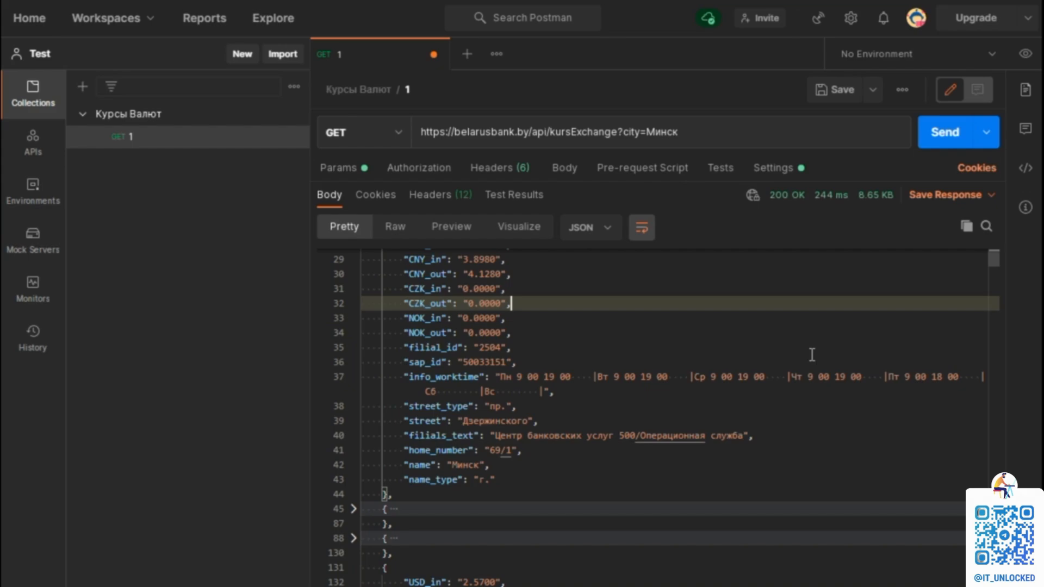
Search the JSON response for the text name": including the closing quote and colon.
key(ctrl+f)
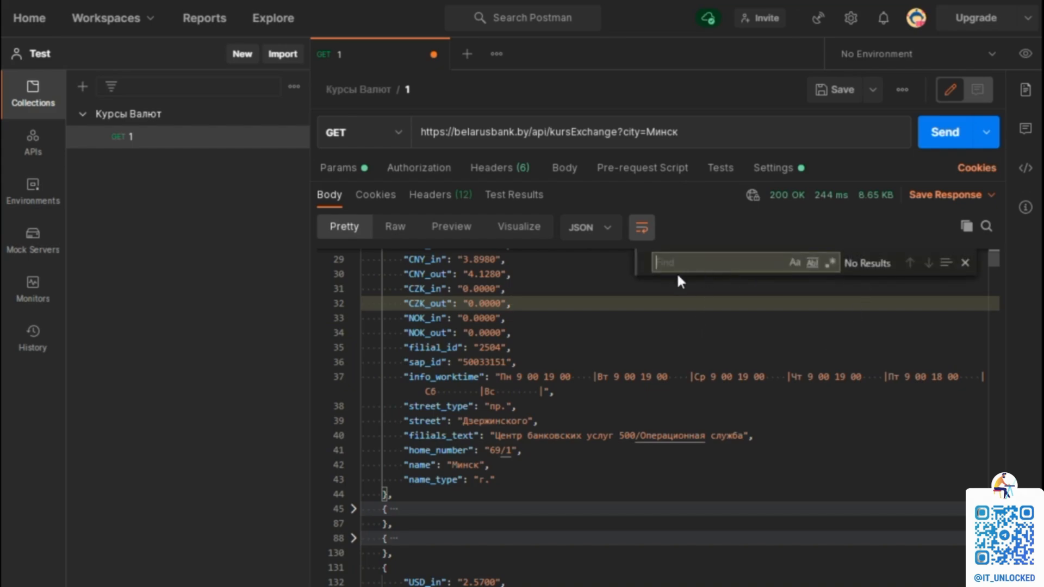
double_click(429, 465)
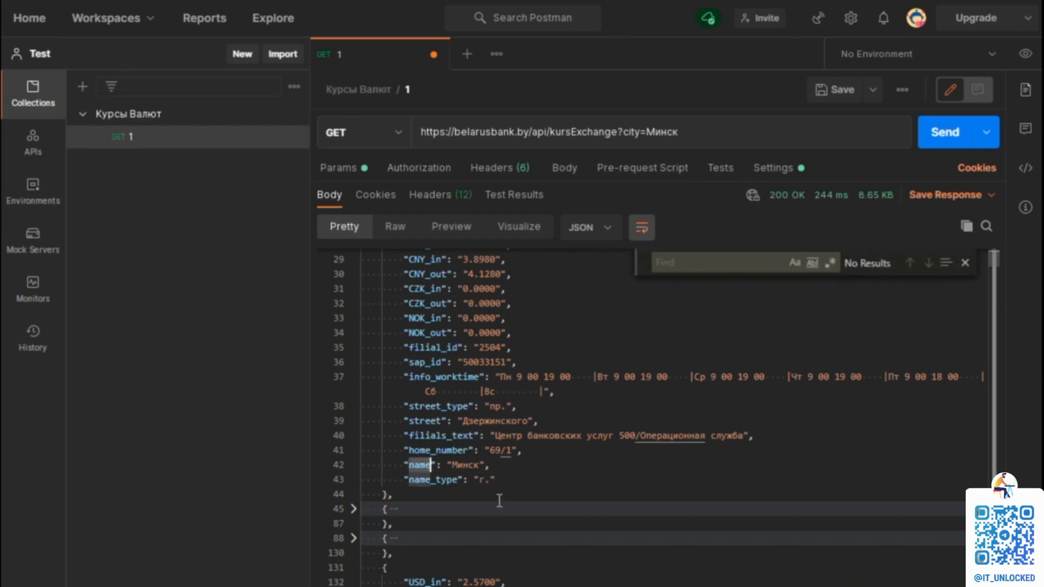
click(684, 267)
text(name)
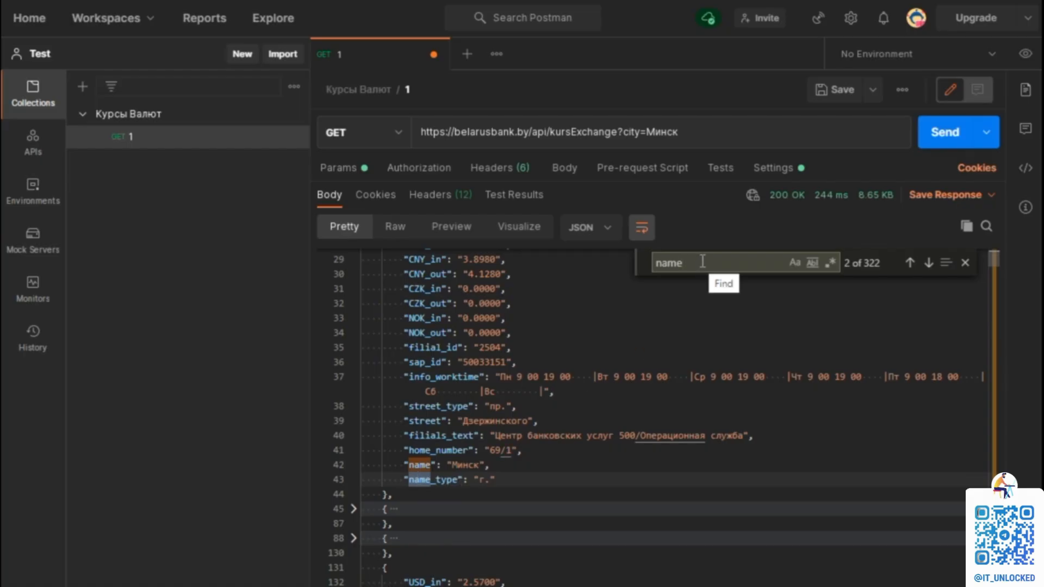
click(703, 259)
text(Э)
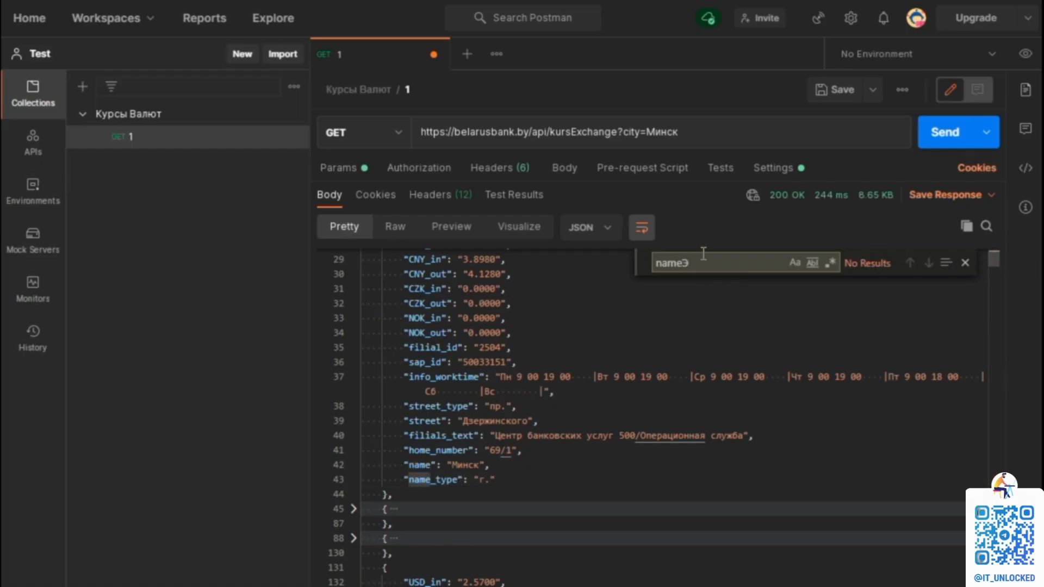
key(BackSpace)
text(")
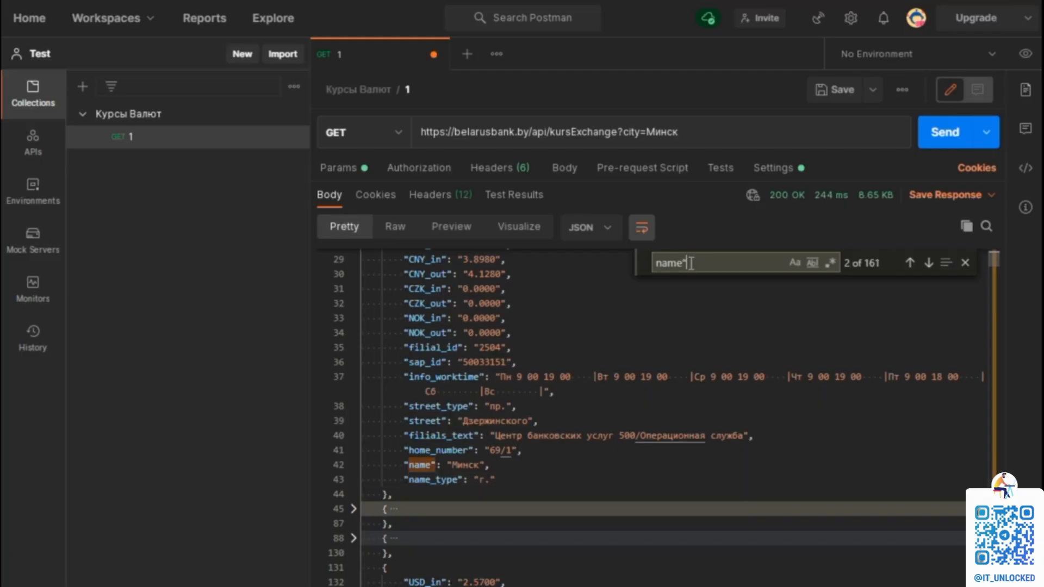
text(:)
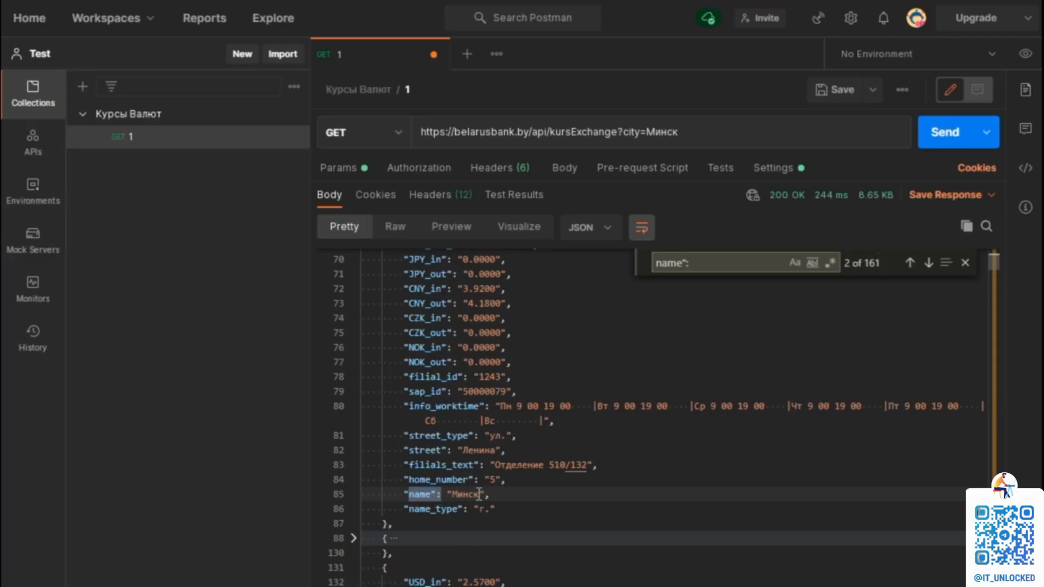
Search the response for name": "Минск" using the second object's name line, and check the match count.
drag(484, 494, 408, 492)
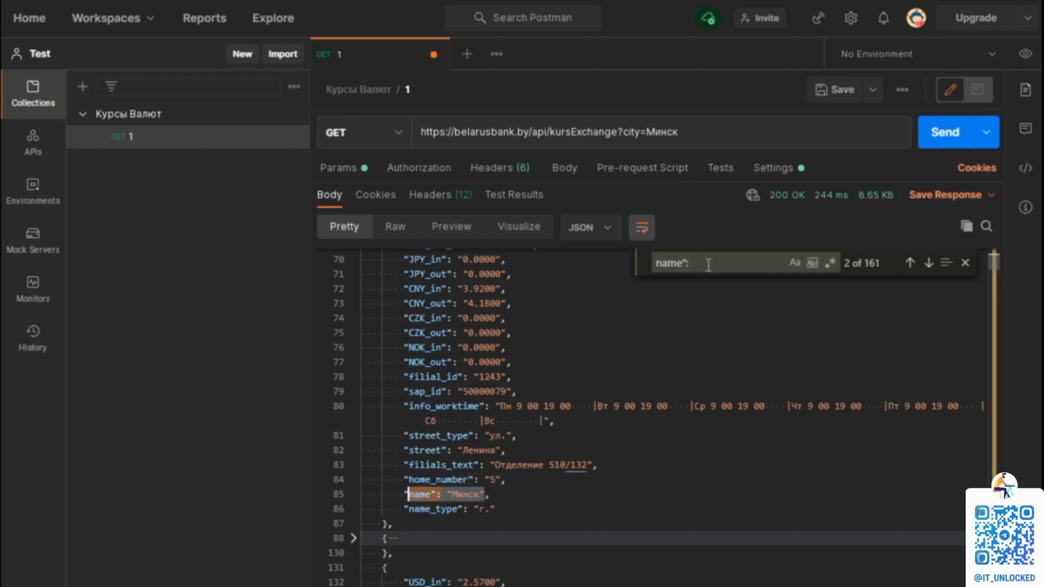
key(ctrl+f)
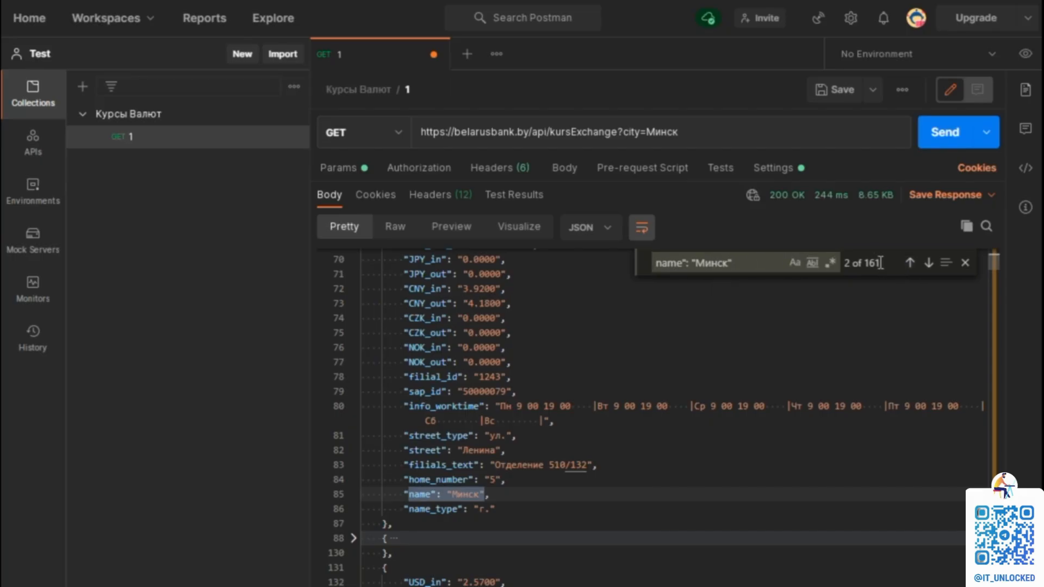
drag(879, 263, 859, 267)
View the request's test script editor, return to its query parameters and close the response search.
click(720, 168)
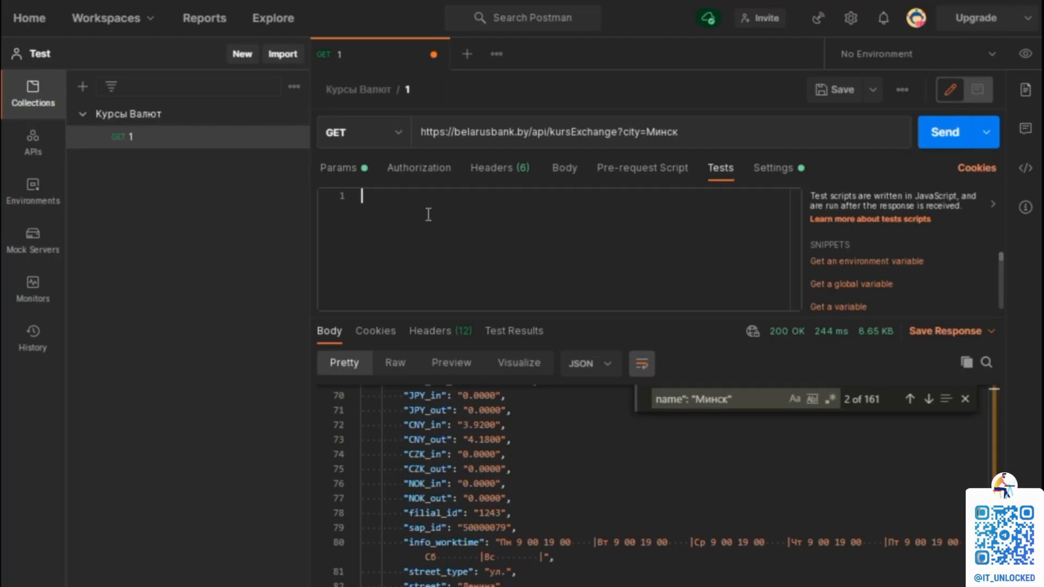
click(338, 170)
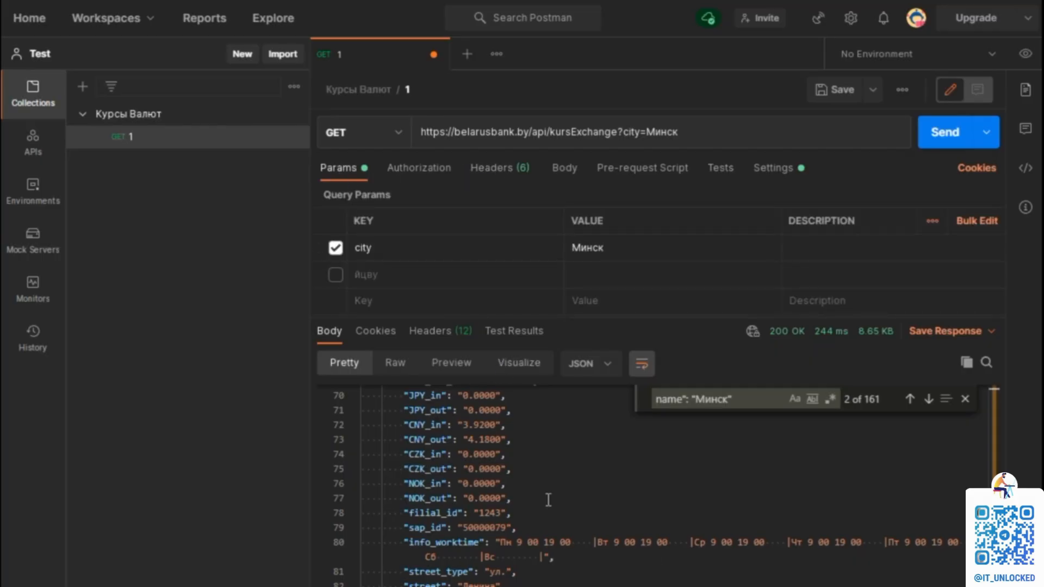
click(964, 400)
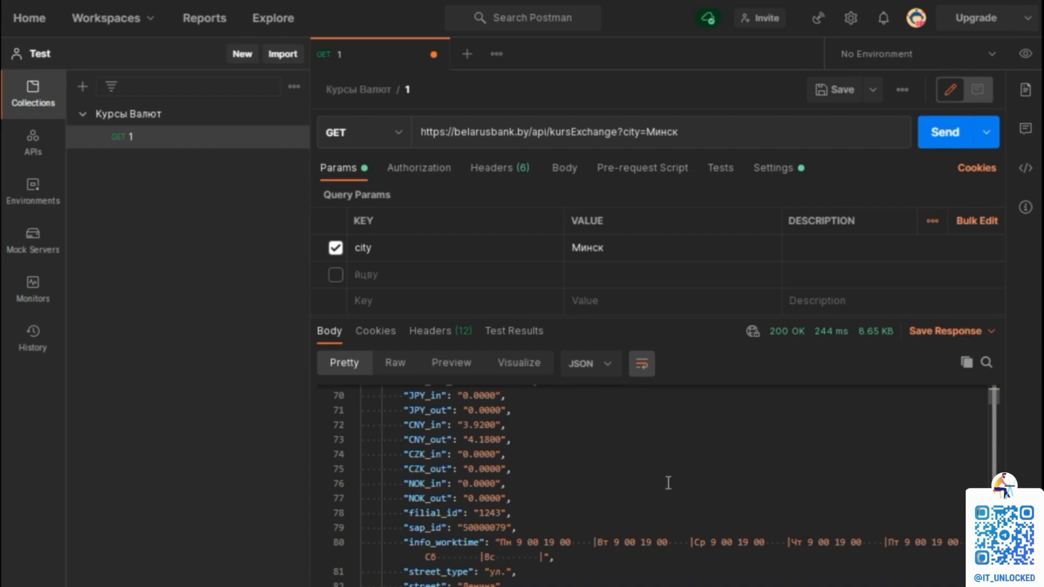
Compare the second object's name field in the response with the city query parameter, highlighting the parameter's value Минск.
scroll(642, 488, down, 2)
scroll(623, 480, down, 1)
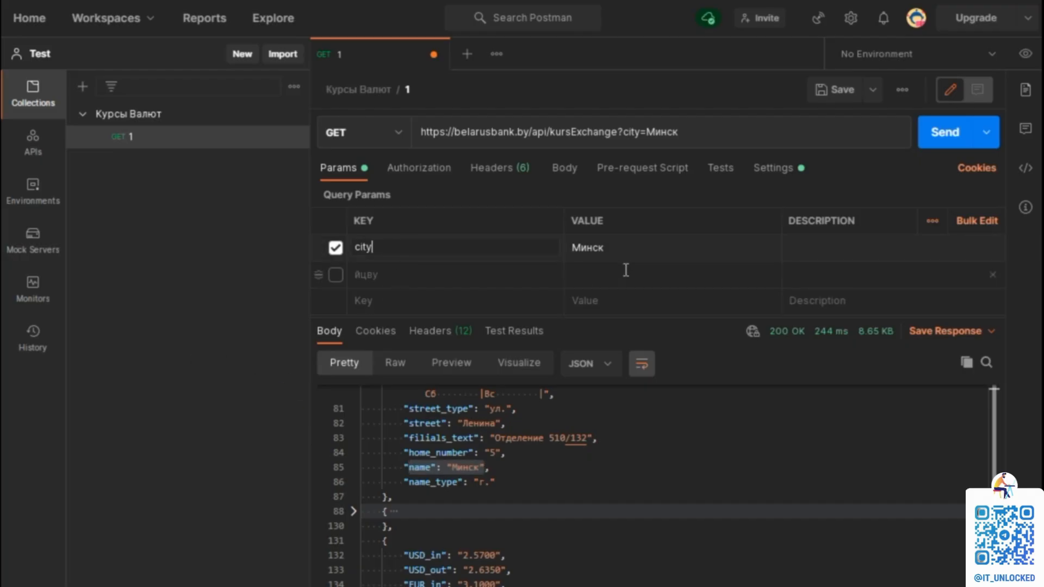
click(636, 248)
double_click(599, 247)
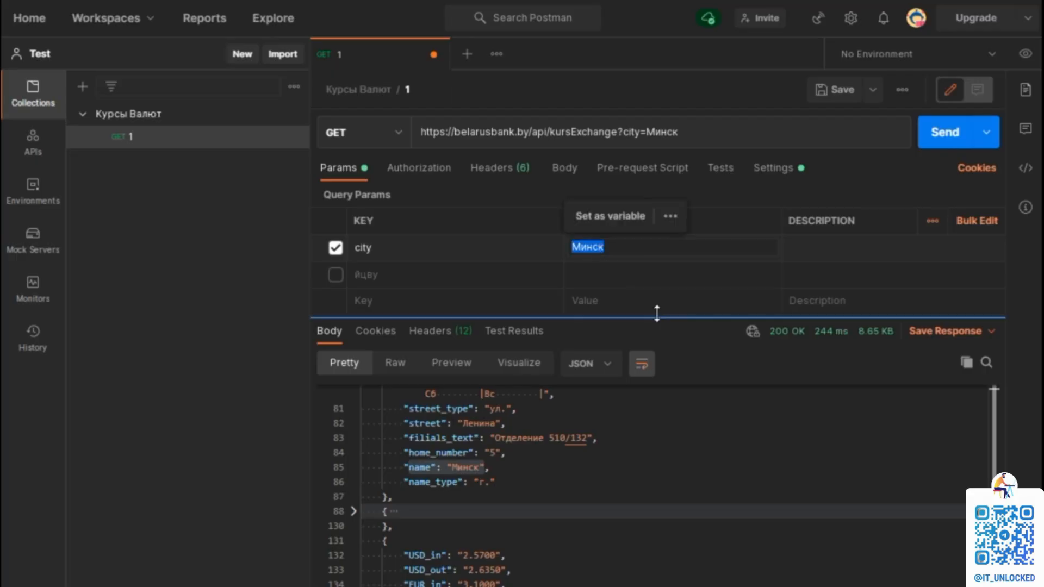
double_click(621, 250)
click(619, 244)
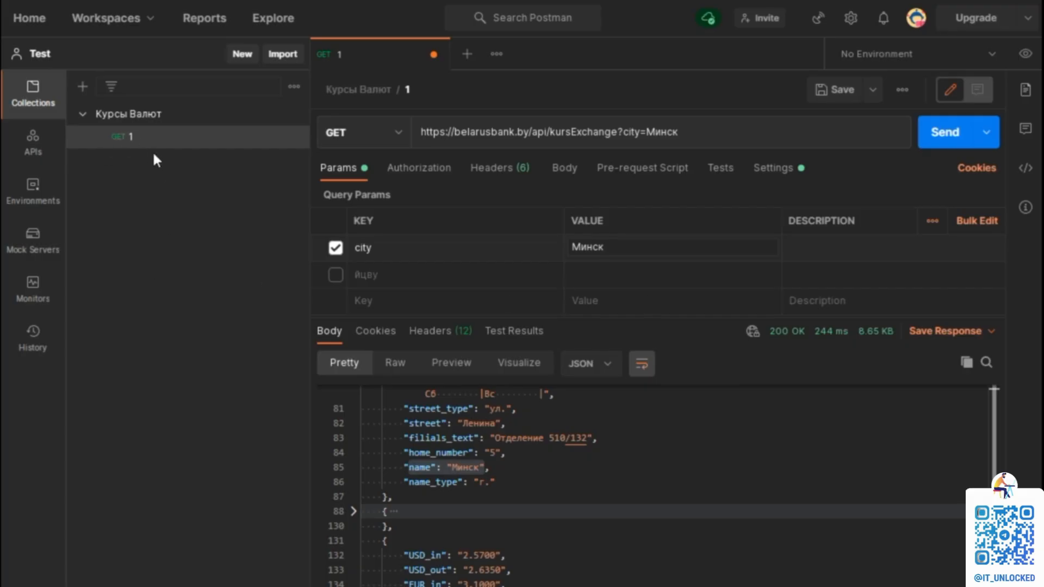
Add a new request named 2 to the Курсы Валют collection.
click(133, 137)
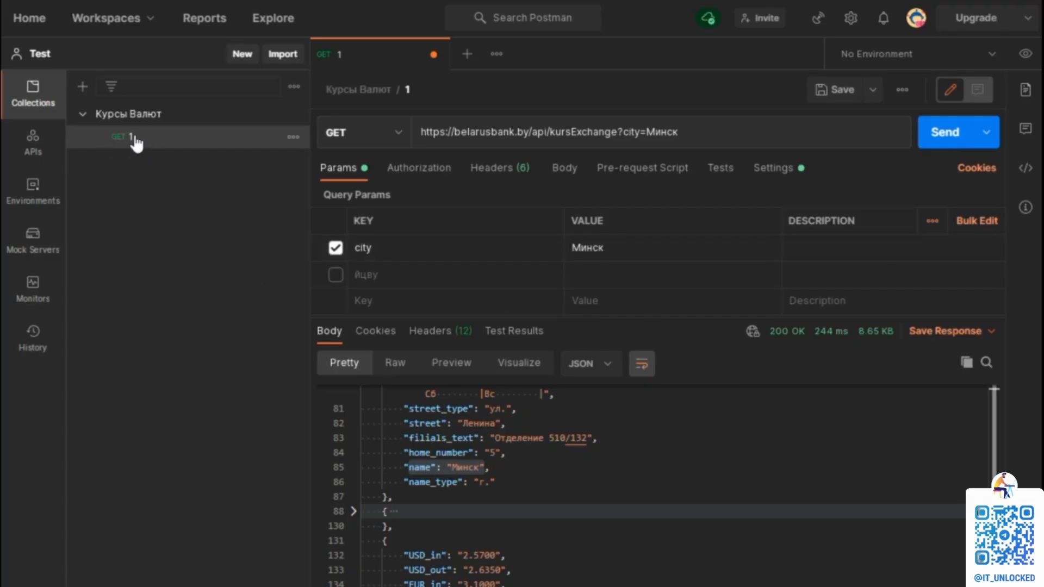
click(294, 115)
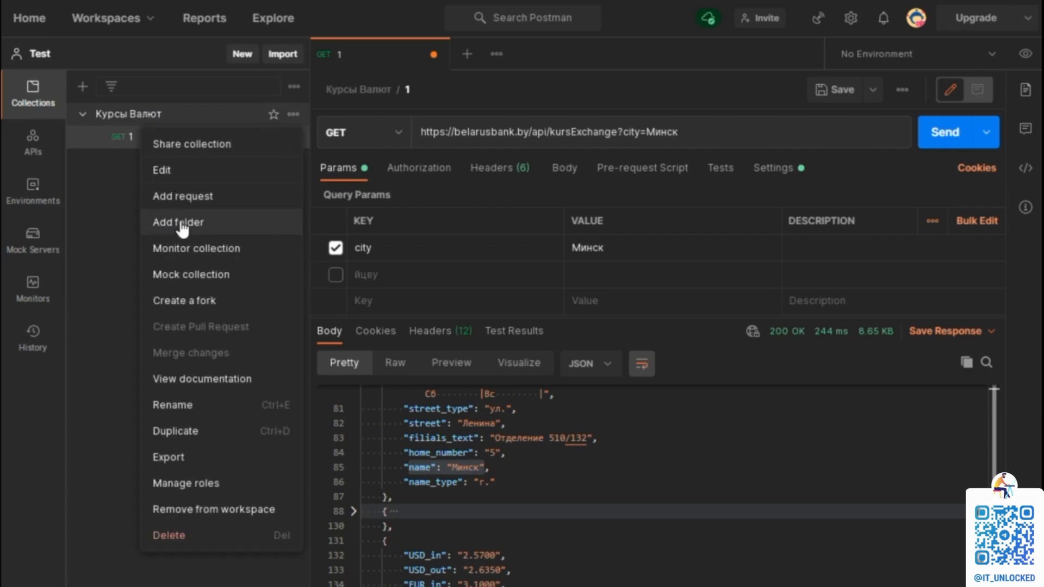
click(181, 196)
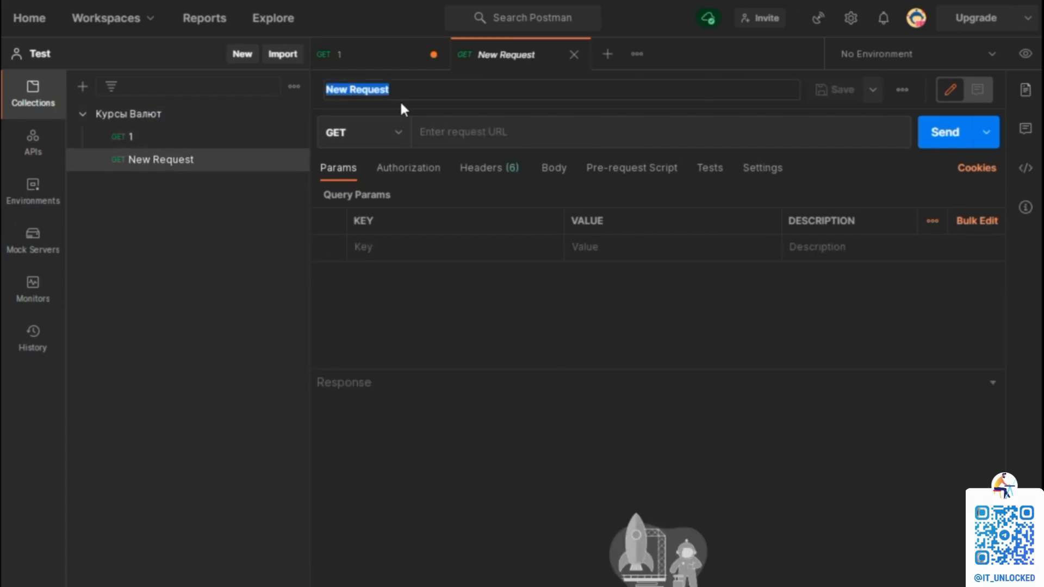
text(2)
key(Return)
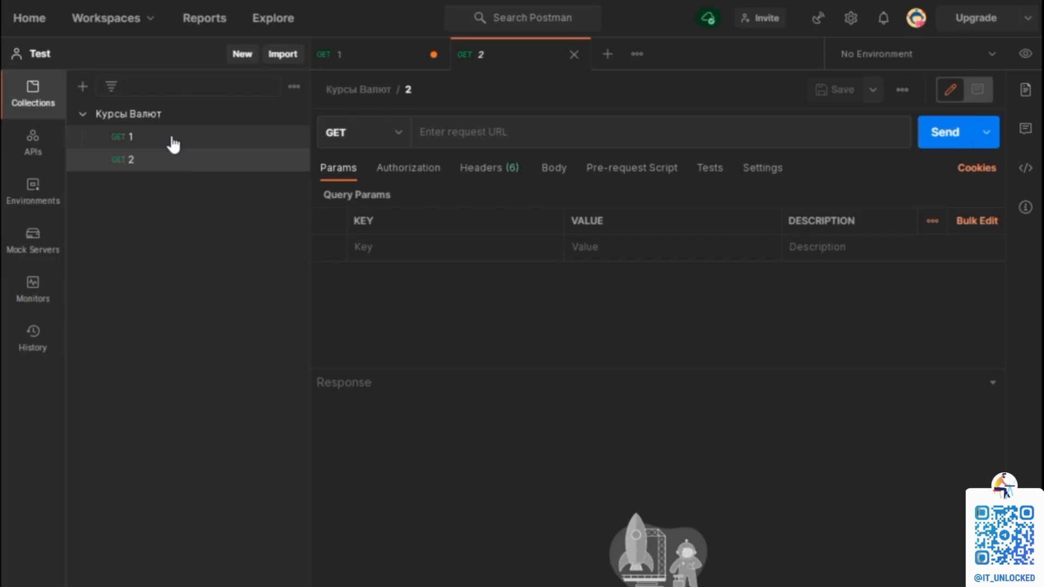
Delete the empty request 2 from the Курсы Валют collection.
click(294, 159)
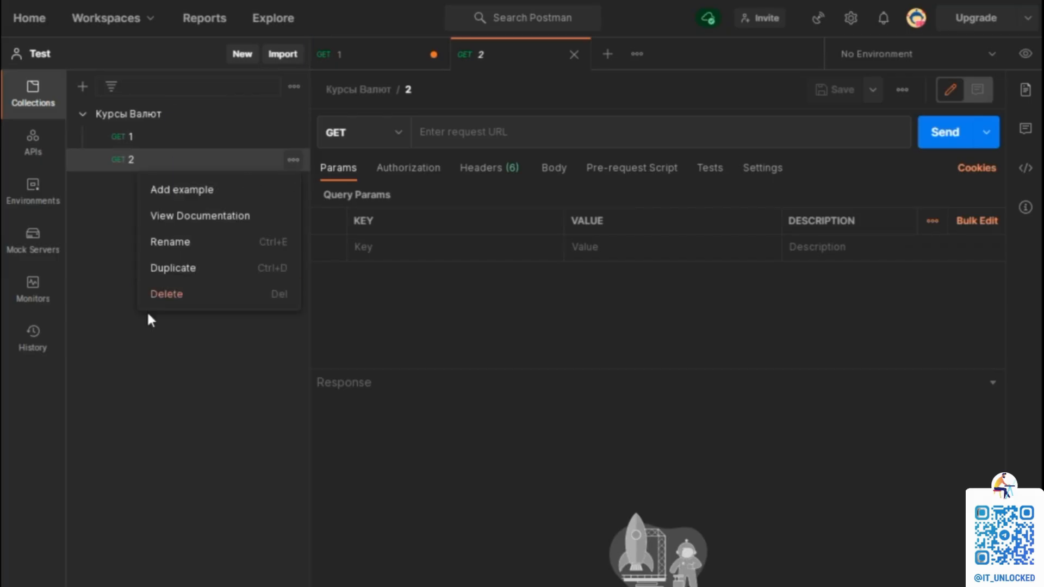
click(166, 291)
click(667, 381)
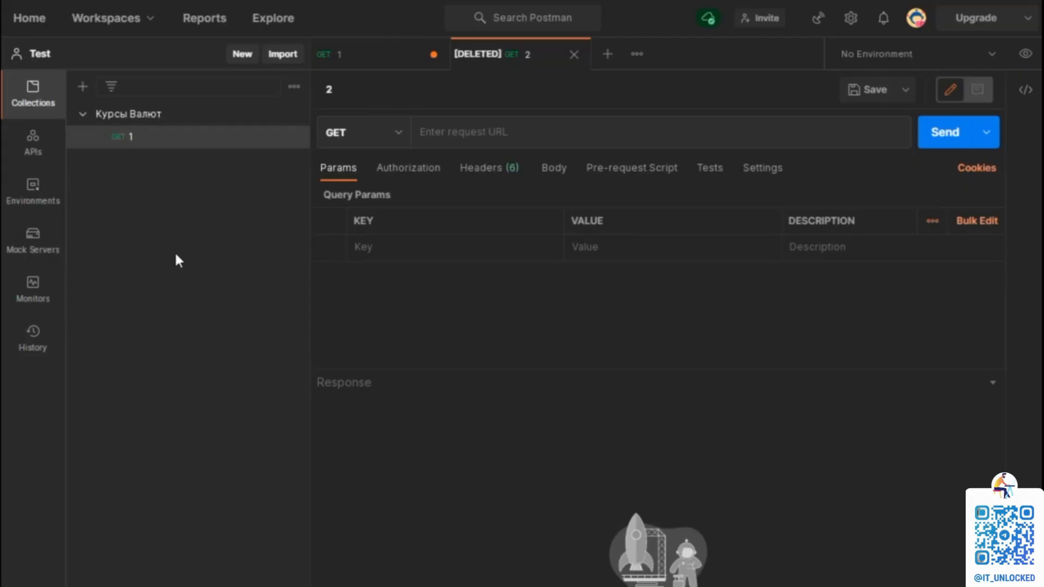
Duplicate request 1 in the Курсы Валют collection, and duplicate the resulting copy once more.
click(171, 140)
click(293, 139)
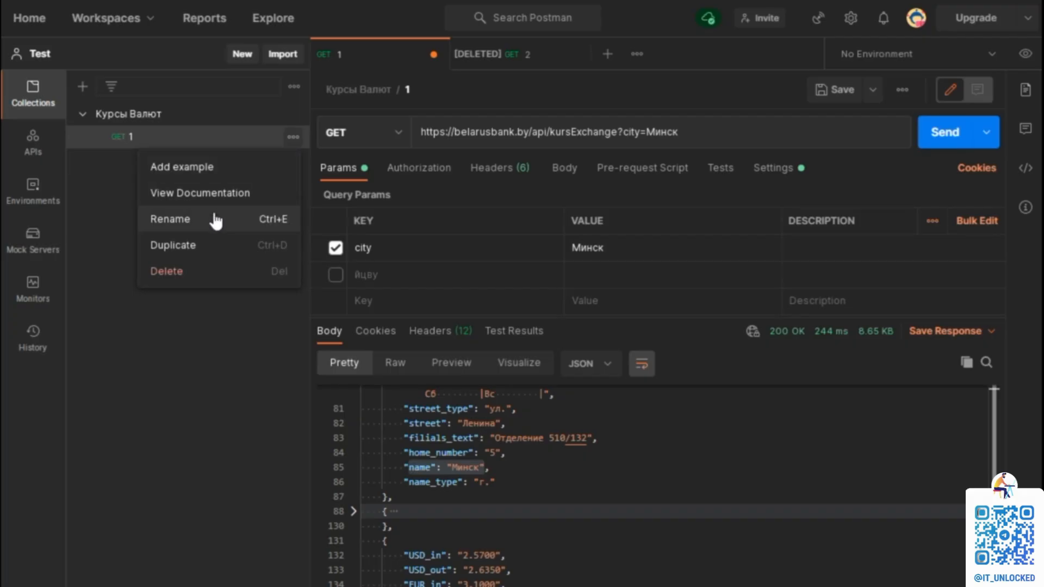
click(201, 247)
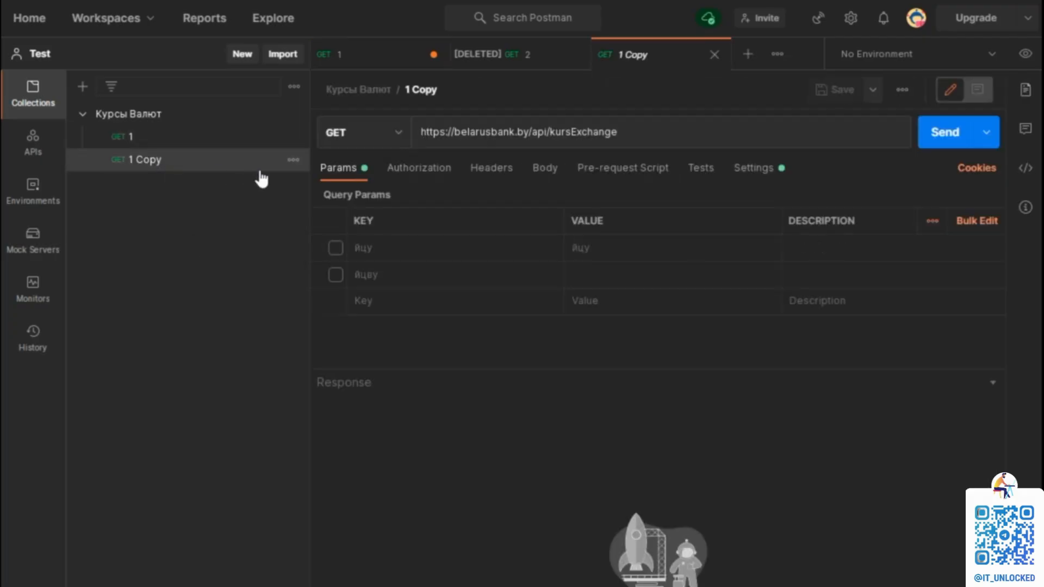
click(293, 160)
click(217, 268)
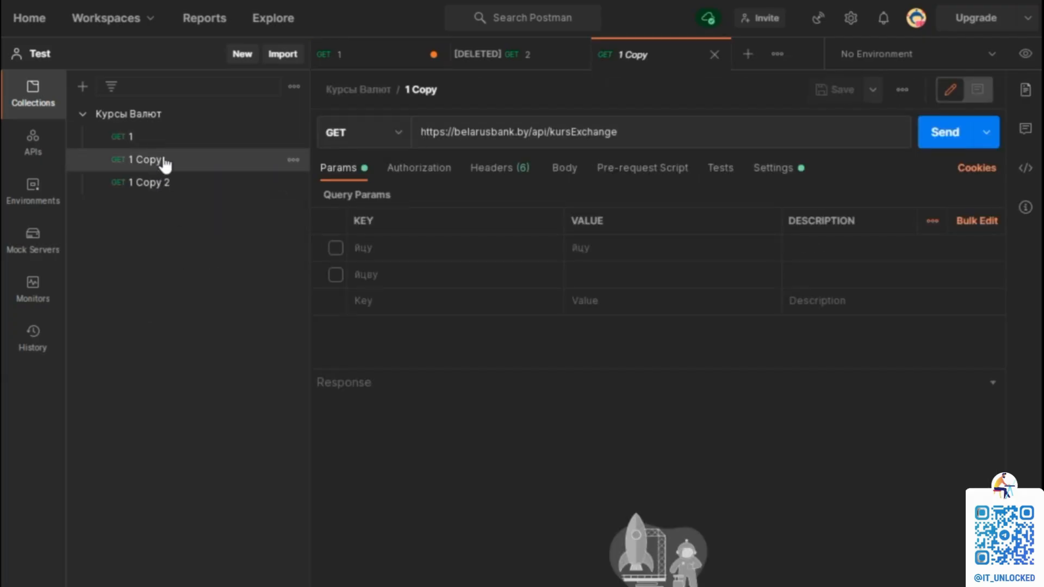
Rename the two duplicated requests as 2 and 3.
key(ctrl+e)
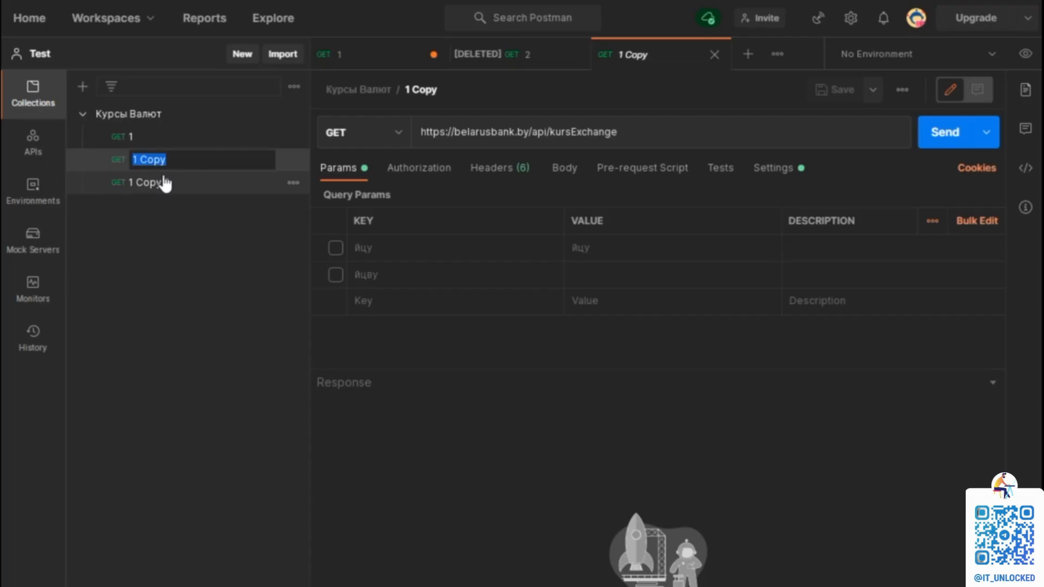
text(2)
key(Return)
click(168, 191)
key(ctrl+e)
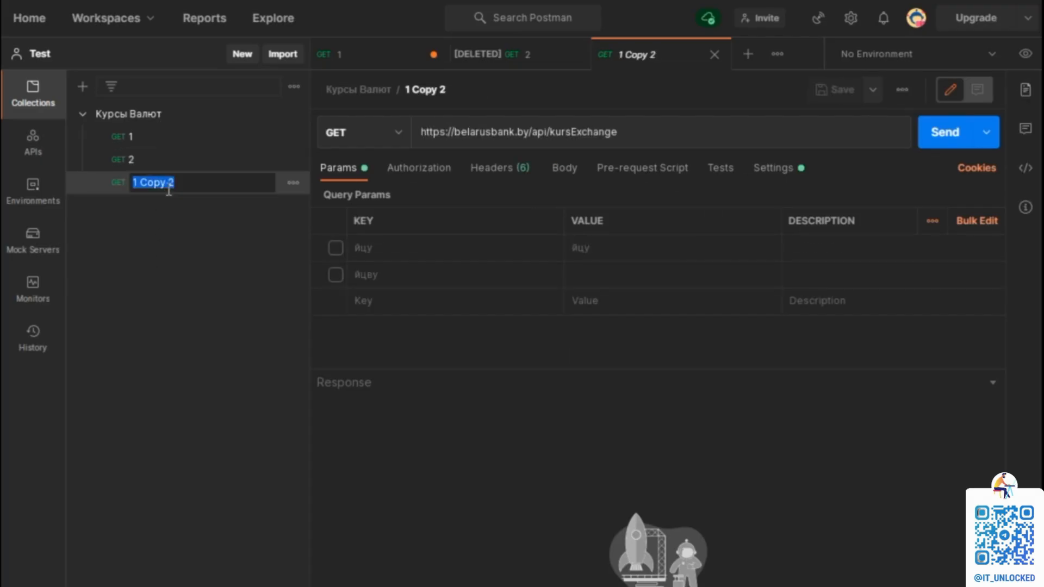
text(3)
key(Return)
Compare the query parameters of requests 2 and 1, ending on request 2.
click(135, 163)
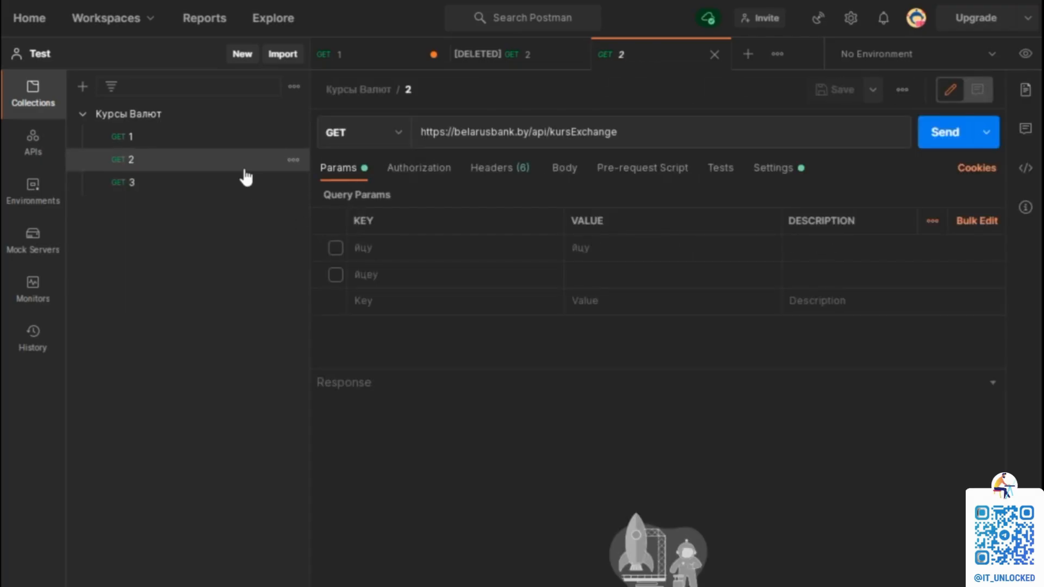
click(184, 140)
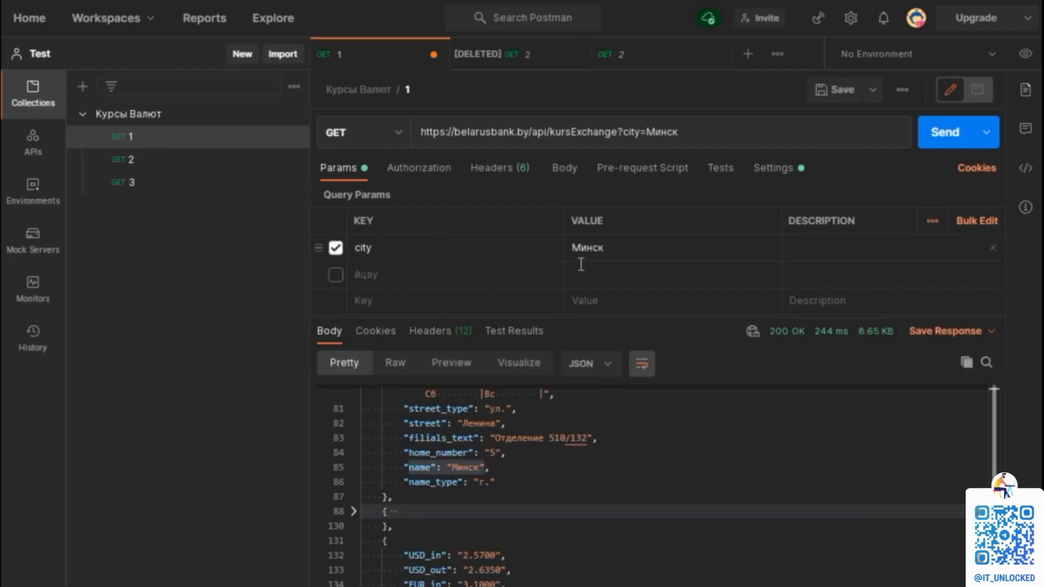
click(174, 163)
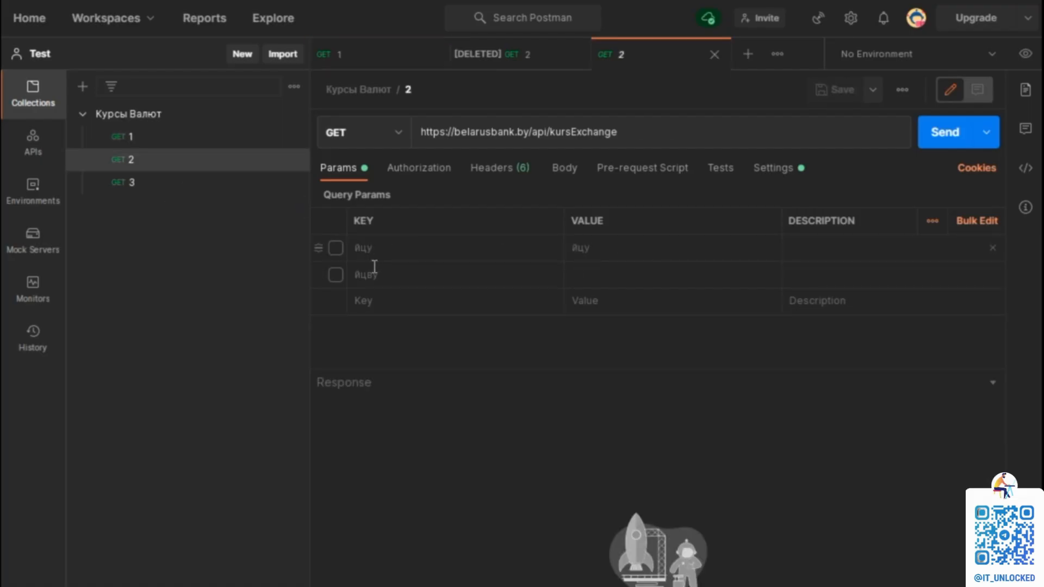
Enable the first query parameter of request 2 and set its key to city.
click(335, 248)
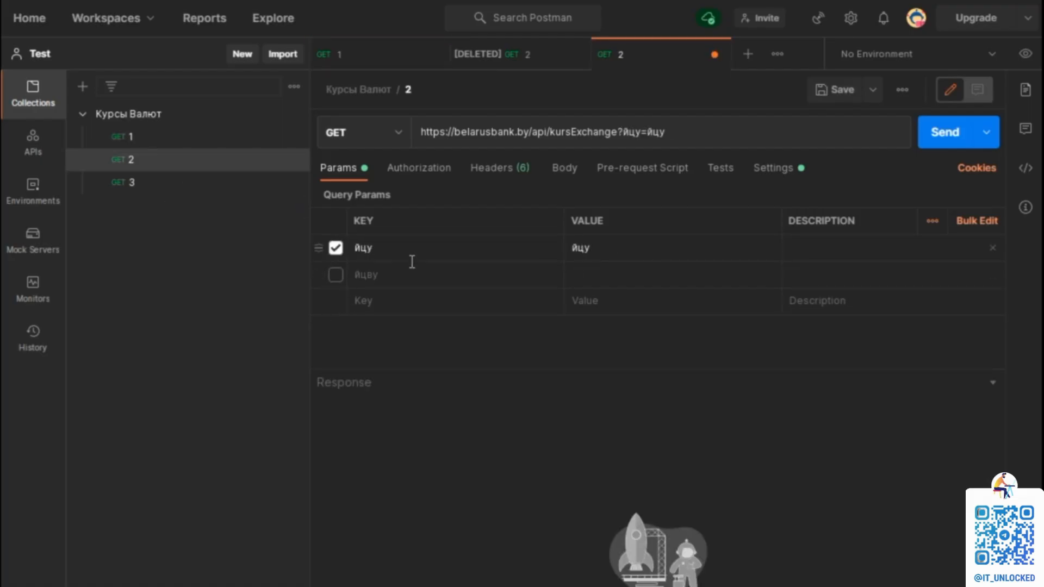
double_click(384, 247)
key(BackSpace)
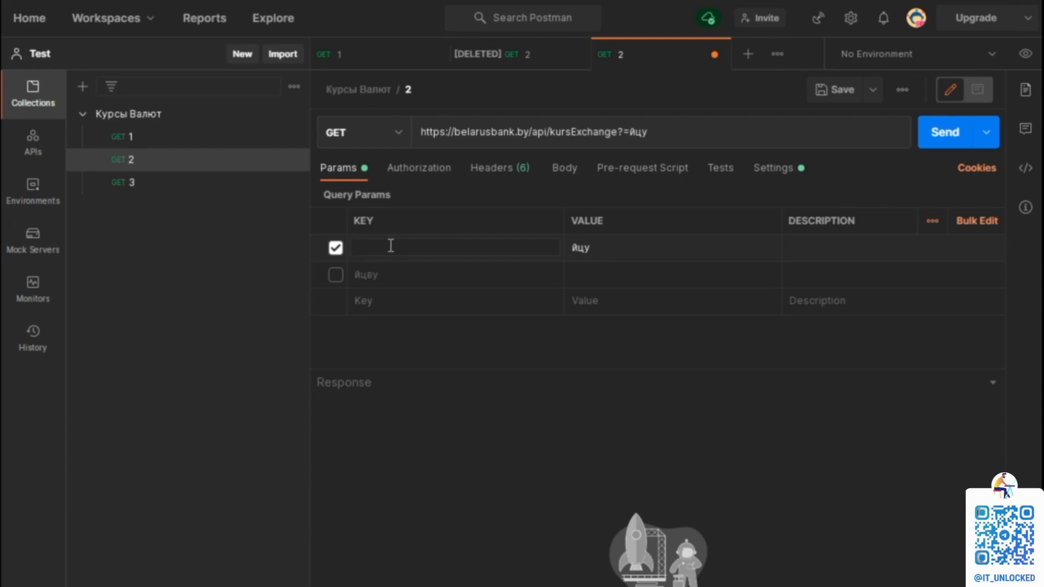
text(йц)
key(BackSpace)
key(BackSpace)
text(city)
key(Tab)
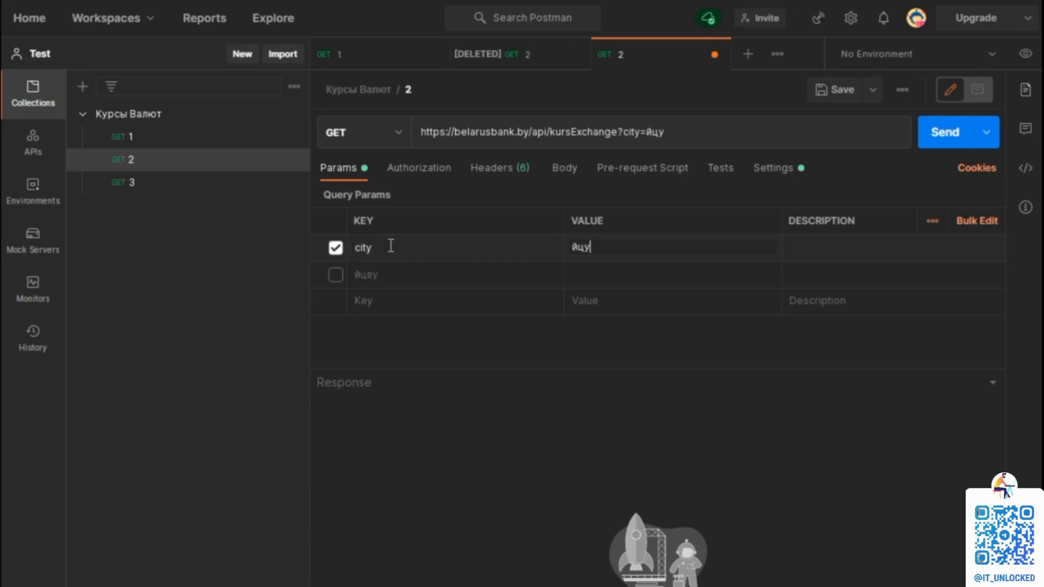
Set the value of request 2's city parameter to Брест and save the request.
key(BackSpace)
key(BackSpace)
key(BackSpace)
text(Брест)
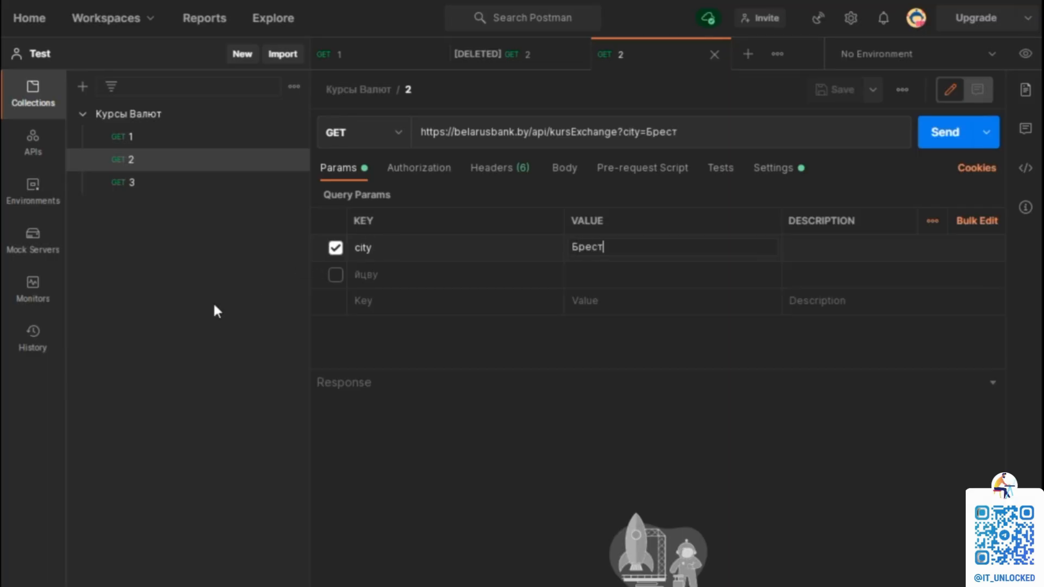
Enable the first query parameter of request 3 and set its key to city.
click(153, 188)
click(335, 248)
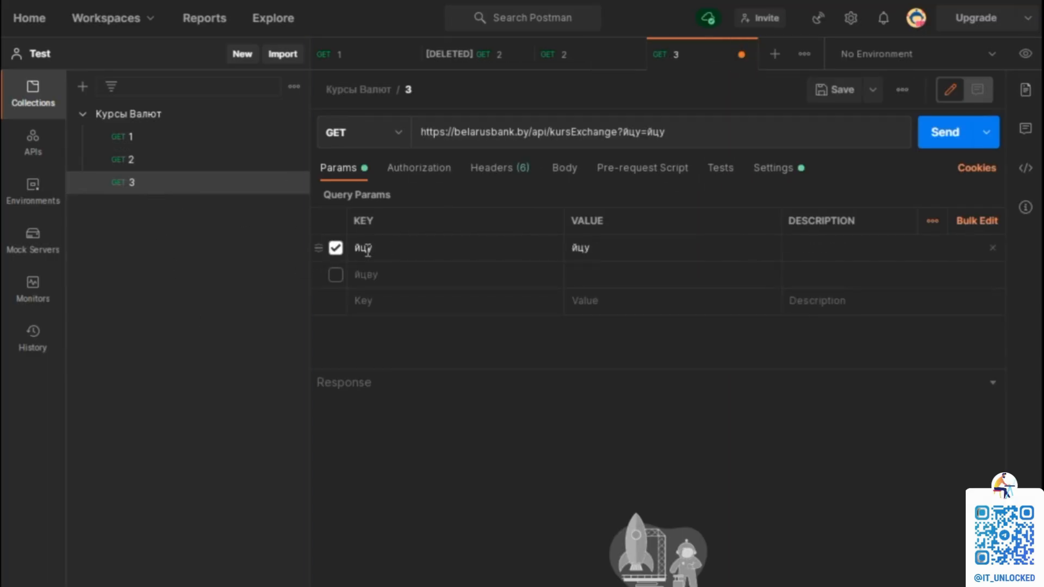
double_click(364, 248)
text(сшен)
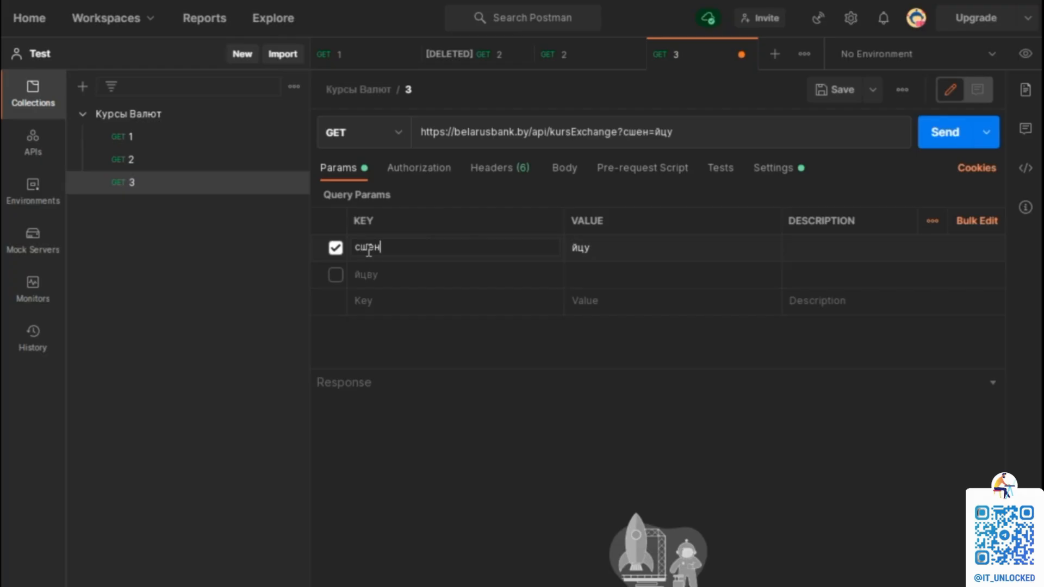
key(BackSpace)
key(BackSpace)
key(BackSpace)
key(BackSpace)
text(city)
key(Tab)
Set the value of request 3's city parameter to Витбеск and save the request.
key(BackSpace)
key(BackSpace)
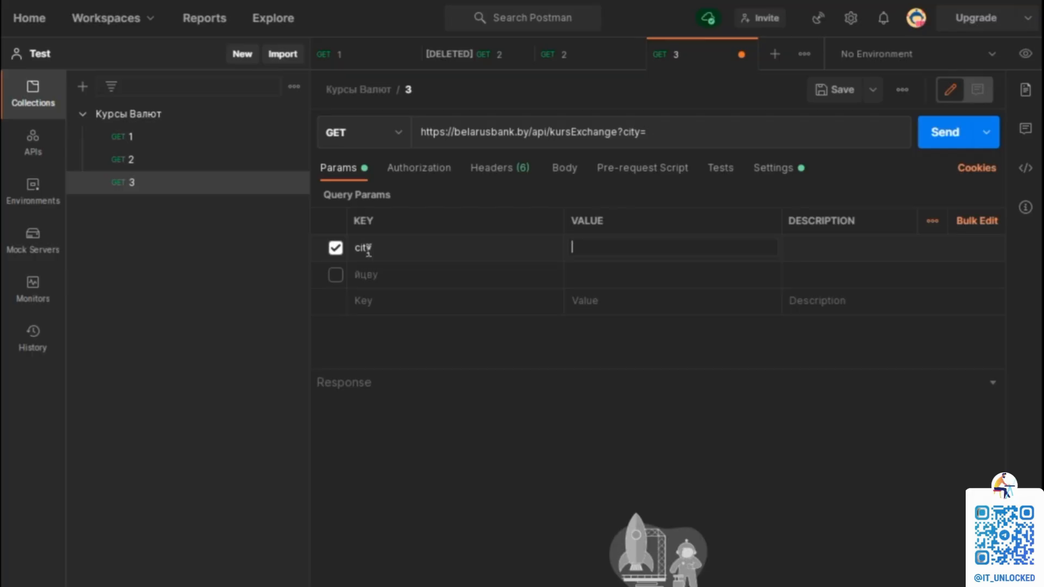
text(Витбеск)
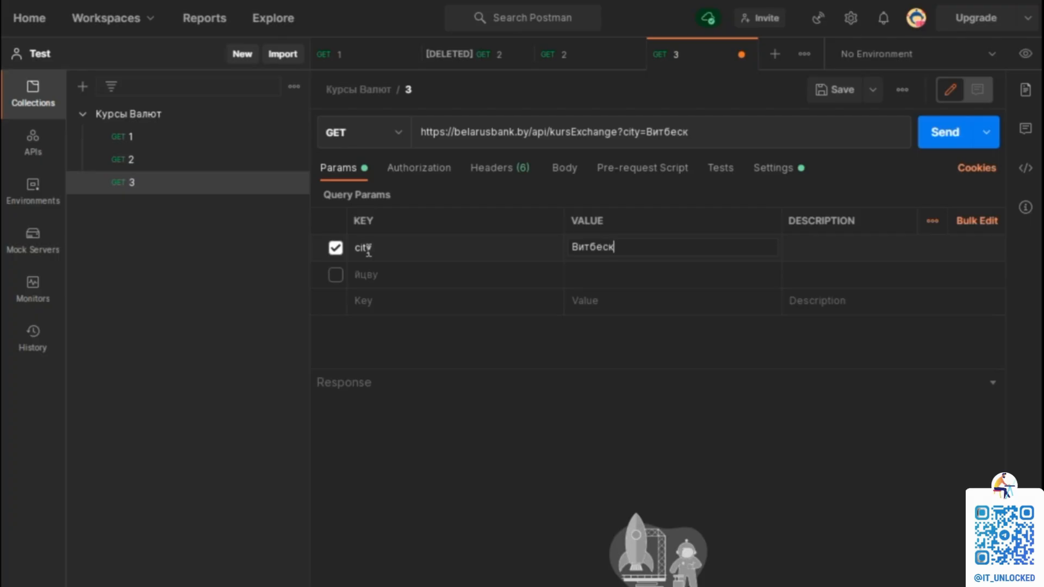
key(ctrl+s)
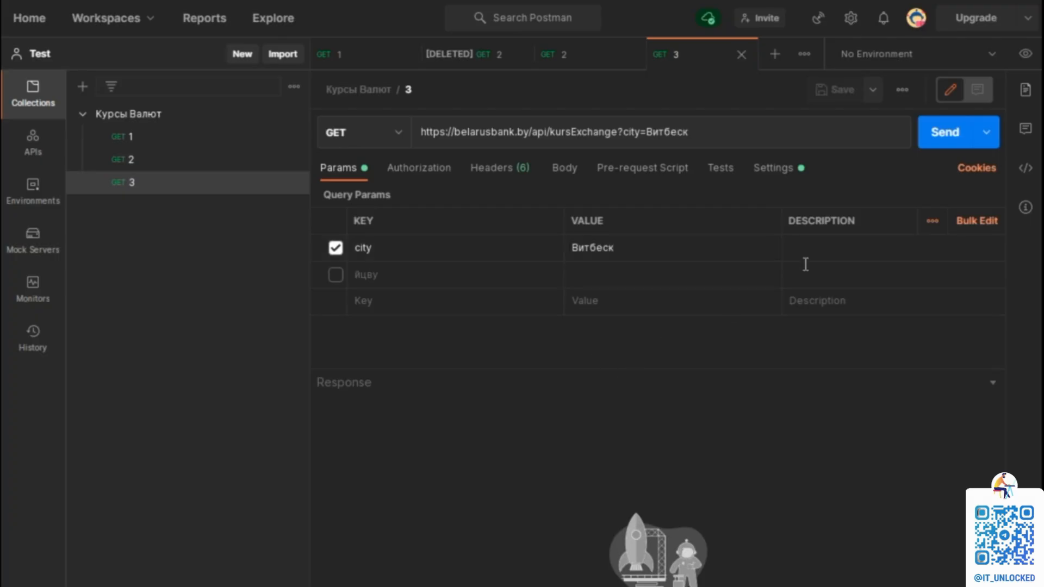
Review requests 2, 1 and 3, and view the Курсы Валют collection's authorization settings with the documentation closed.
click(164, 160)
click(163, 139)
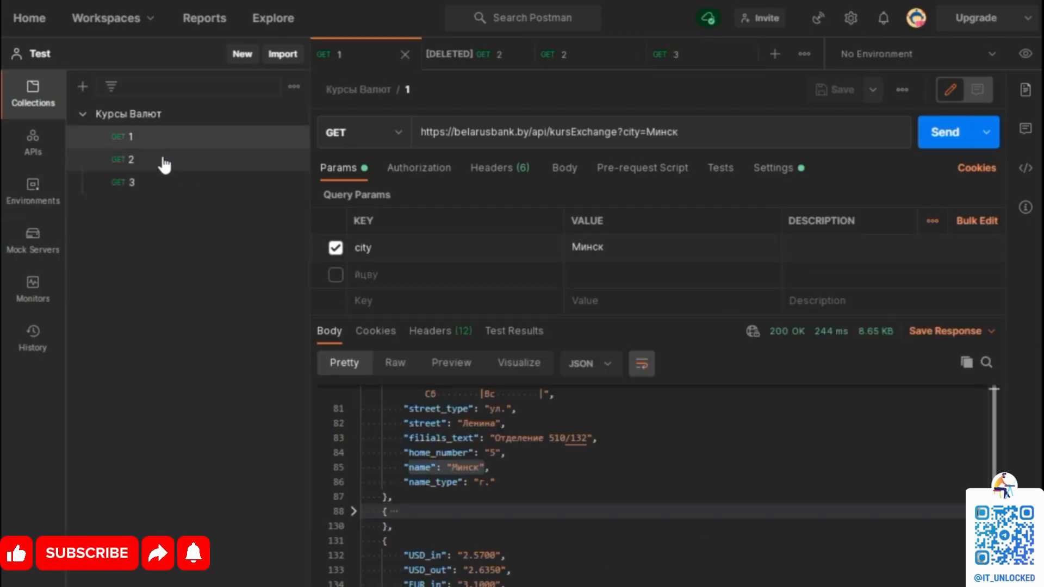
click(155, 183)
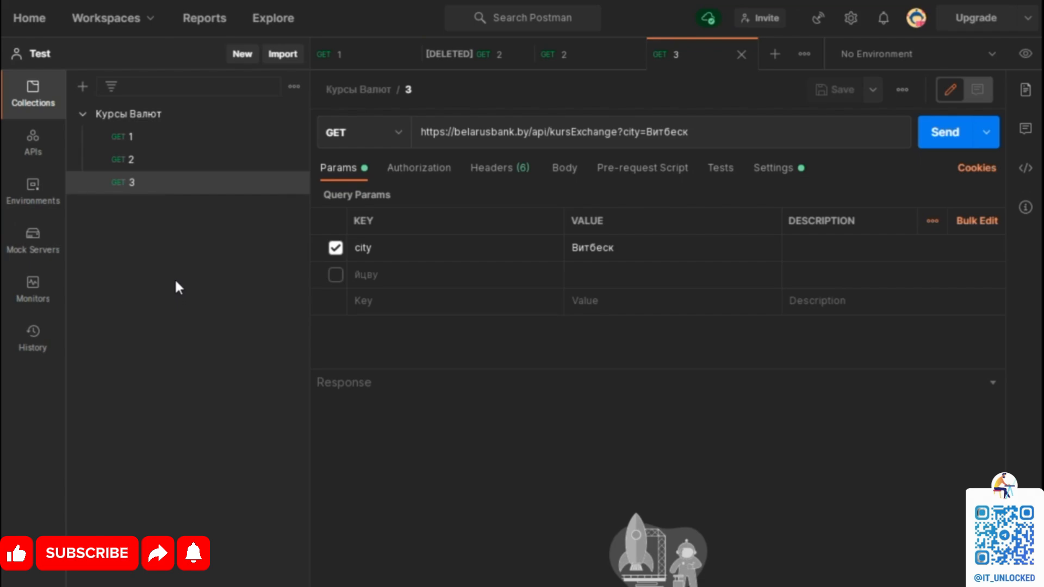
click(158, 115)
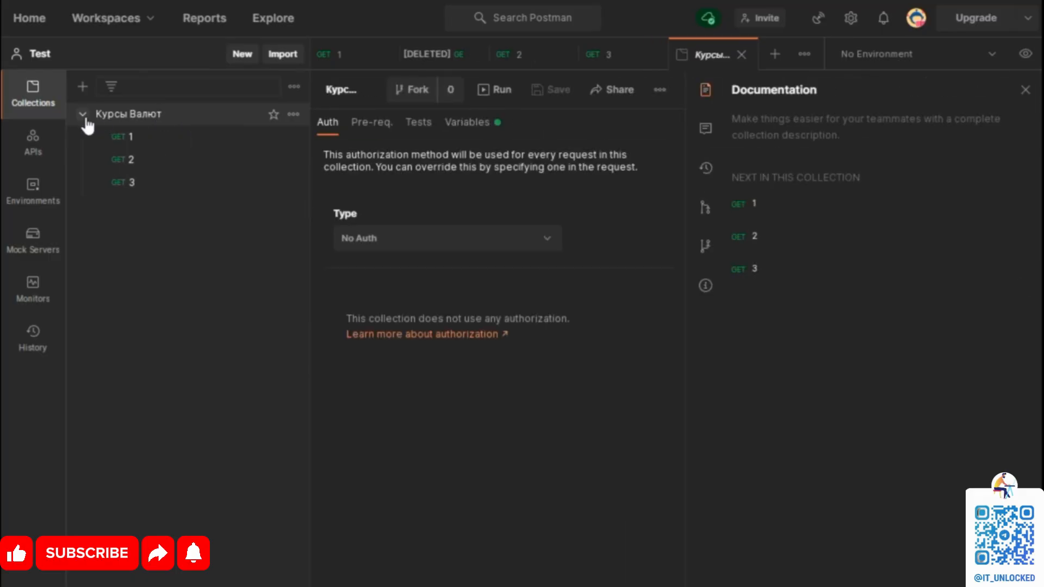
click(1025, 90)
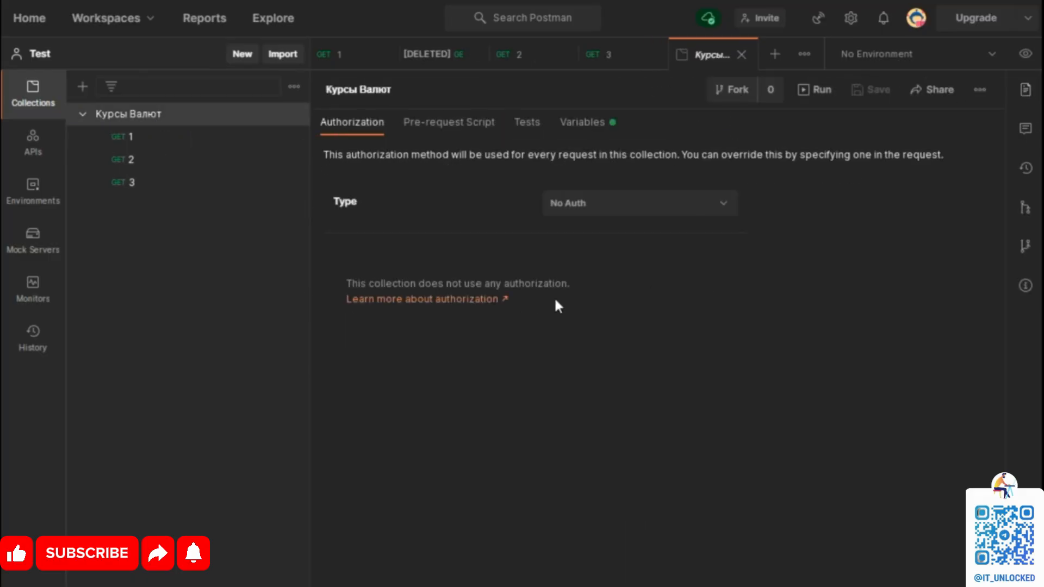
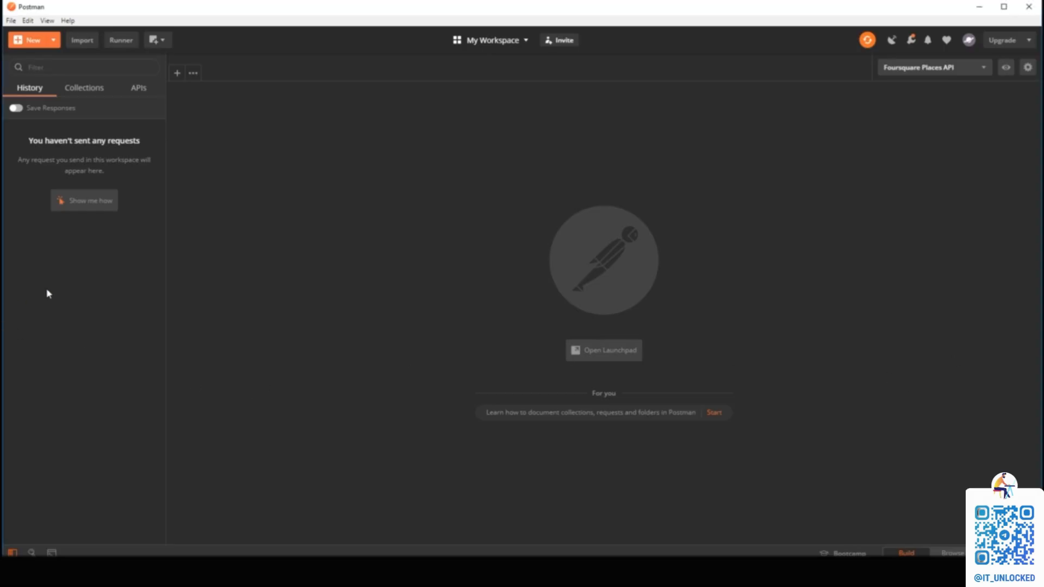
Show the collections of My Workspace and start a new collection named Name.
click(83, 93)
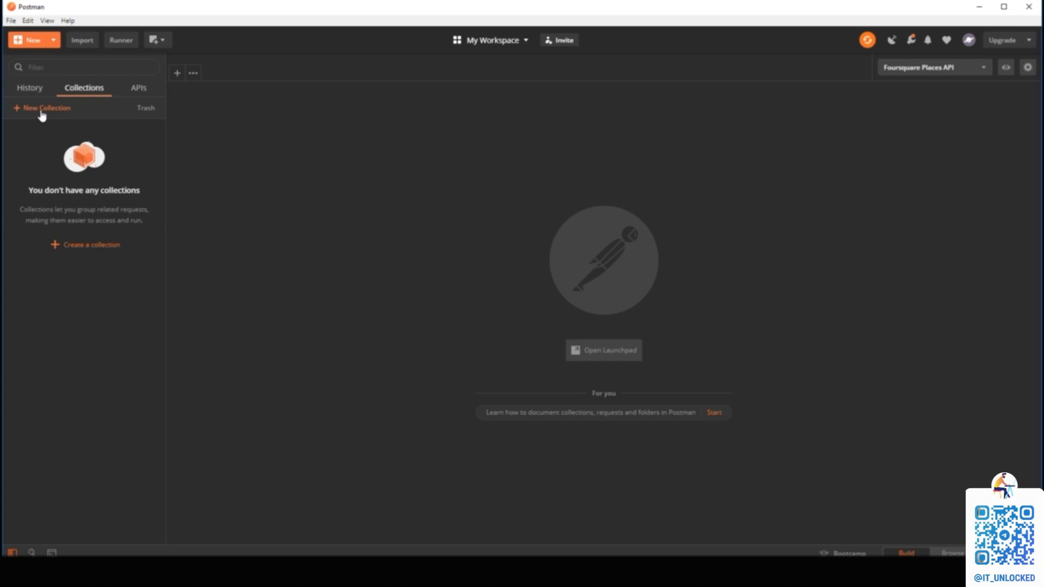
click(31, 46)
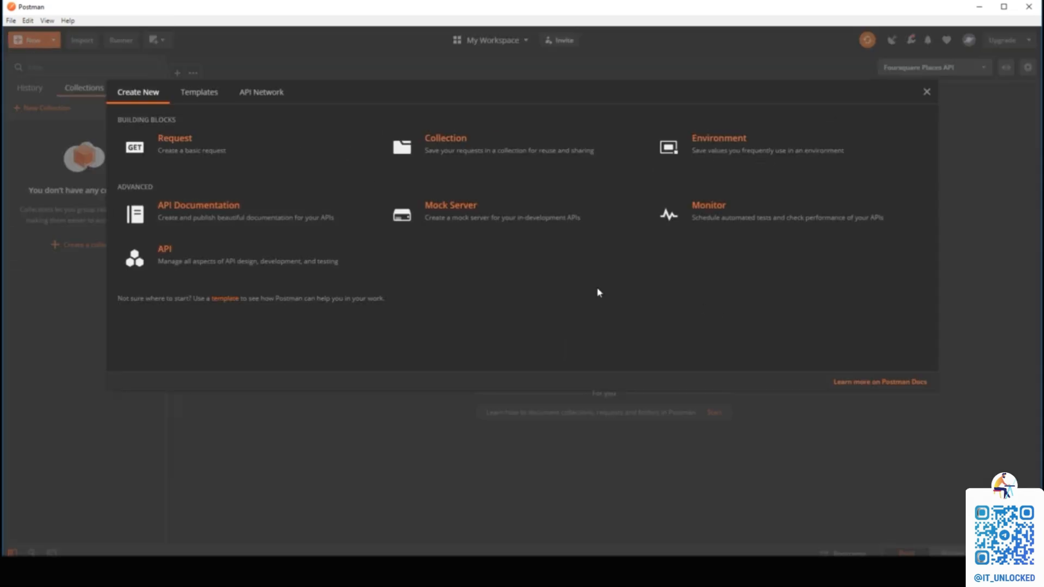
click(533, 467)
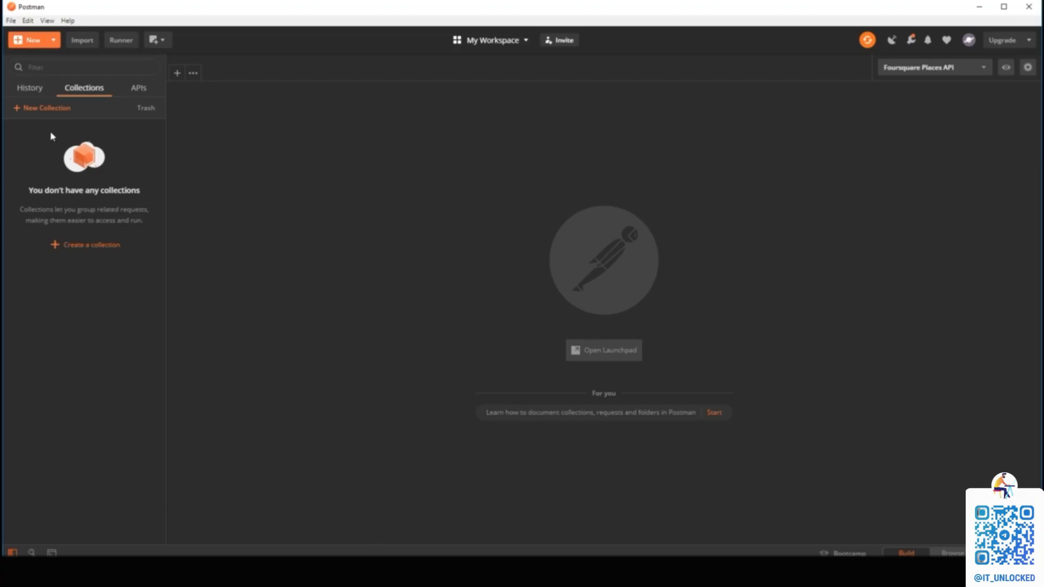
click(46, 108)
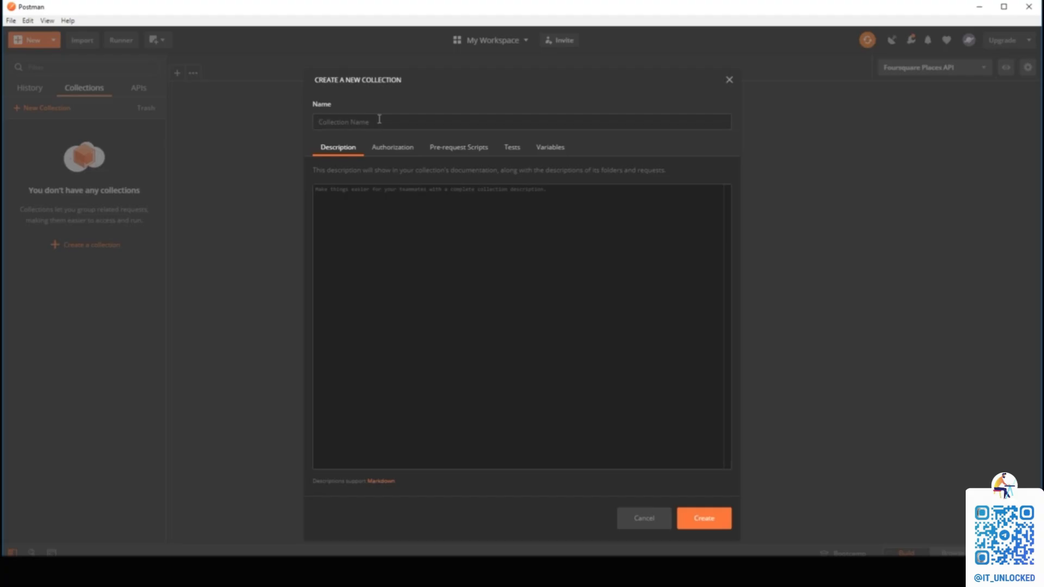
text(Name)
key(Tab)
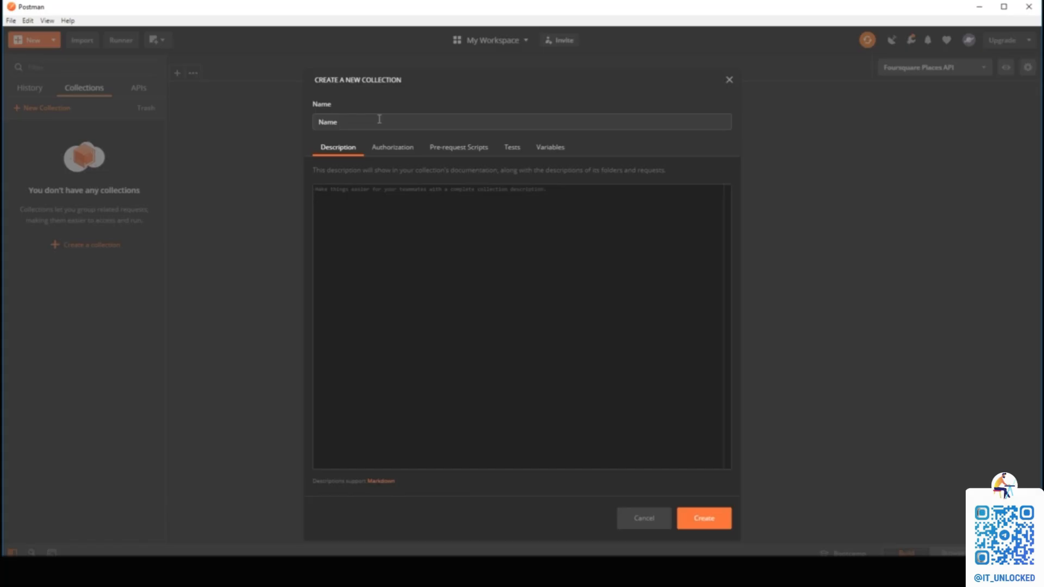
Write a "# Title Это АПИ" heading and a "### description" line in the collection's description.
text(###)
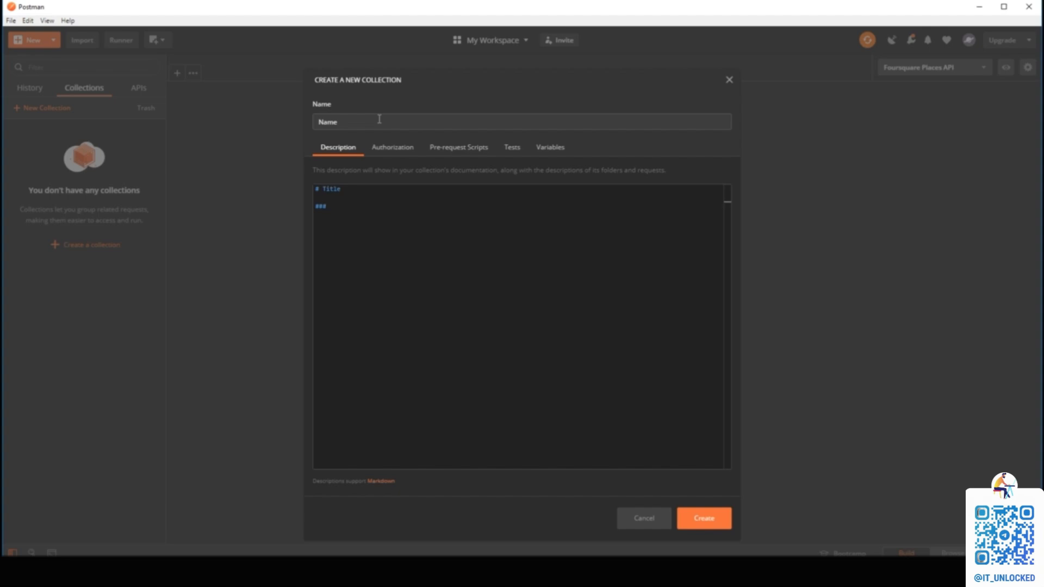
text(cription)
key(Up)
key(Up)
key(Right)
key(Right)
key(Right)
text(Это API)
Extend the "### description" heading with "поможет посчитать зарплату" and begin a new line.
key(Down)
key(ctrl+shift+Left)
key(Right)
text(поможет посчитать зарплату)
key(Return)
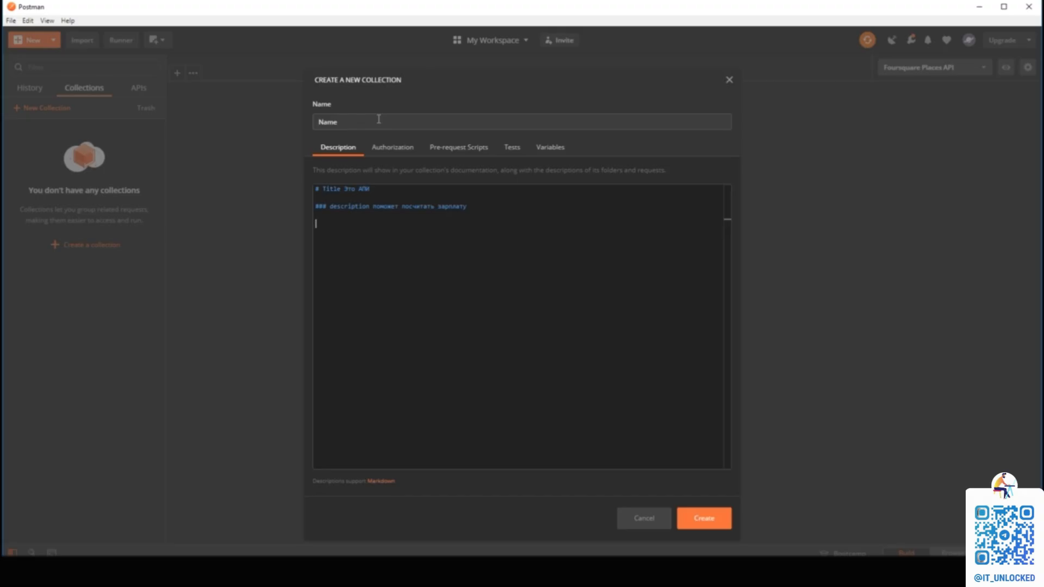
Add the bullet айтишникам with nested bullets программистам and тестировщикам to the description, and create the collection.
text(*)
text(айтишникам)
key(Tab)
text(* программистам)
key(Return)
text(*тест)
key(BackSpace)
key(BackSpace)
key(BackSpace)
key(BackSpace)
text(тестировщикам)
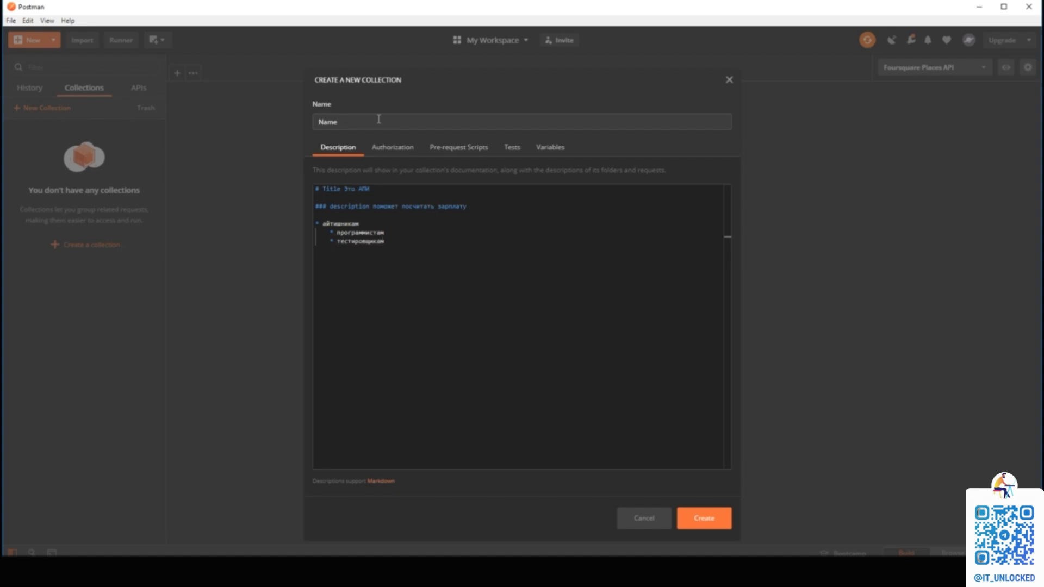
click(695, 519)
Examine the rendered documentation of the Name collection: its title, description heading and nested bullet list.
click(93, 142)
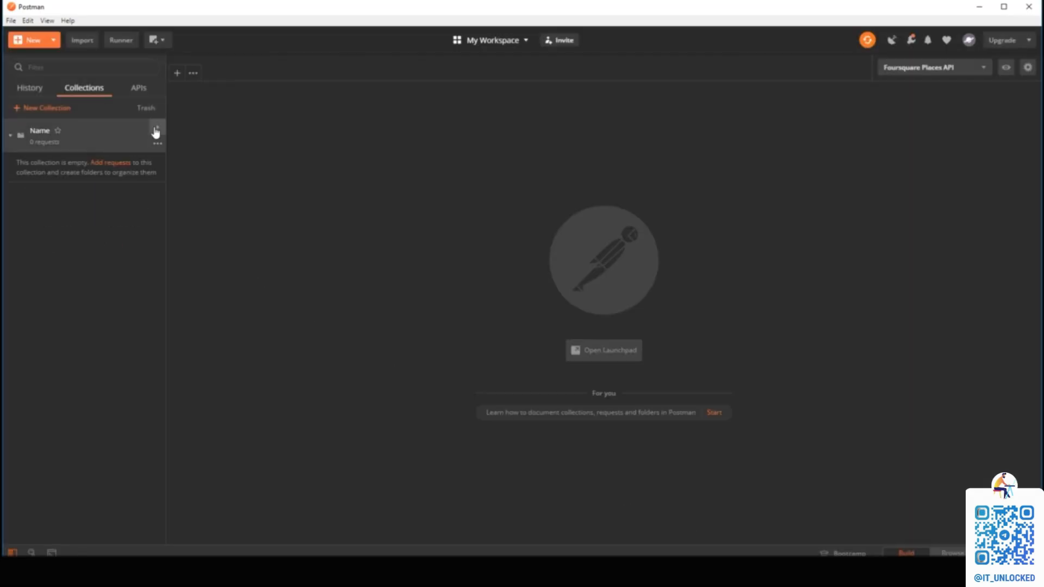
click(157, 127)
drag(268, 280, 174, 211)
click(173, 206)
drag(246, 203, 174, 204)
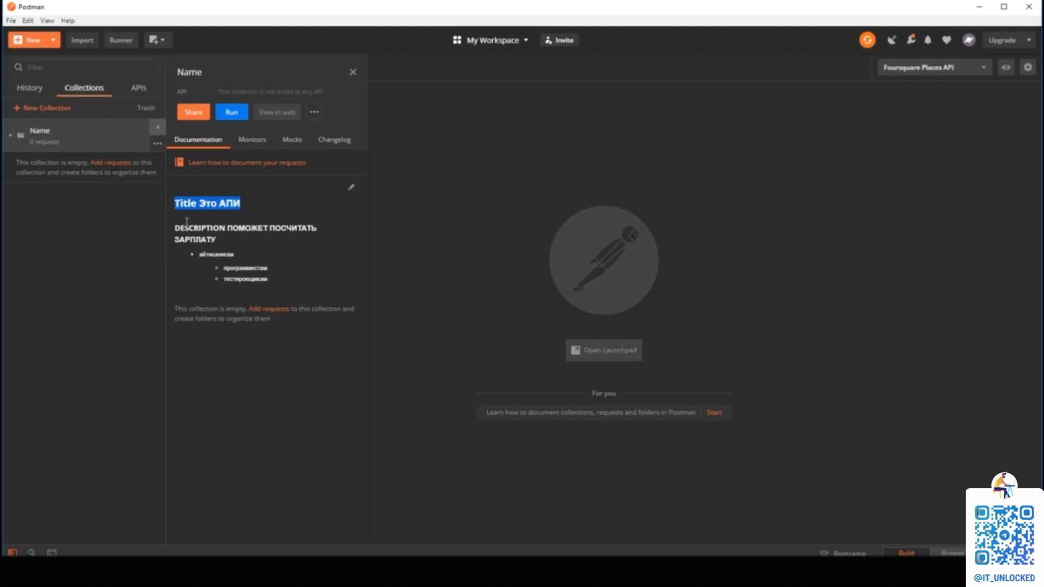
click(222, 238)
drag(222, 238, 178, 222)
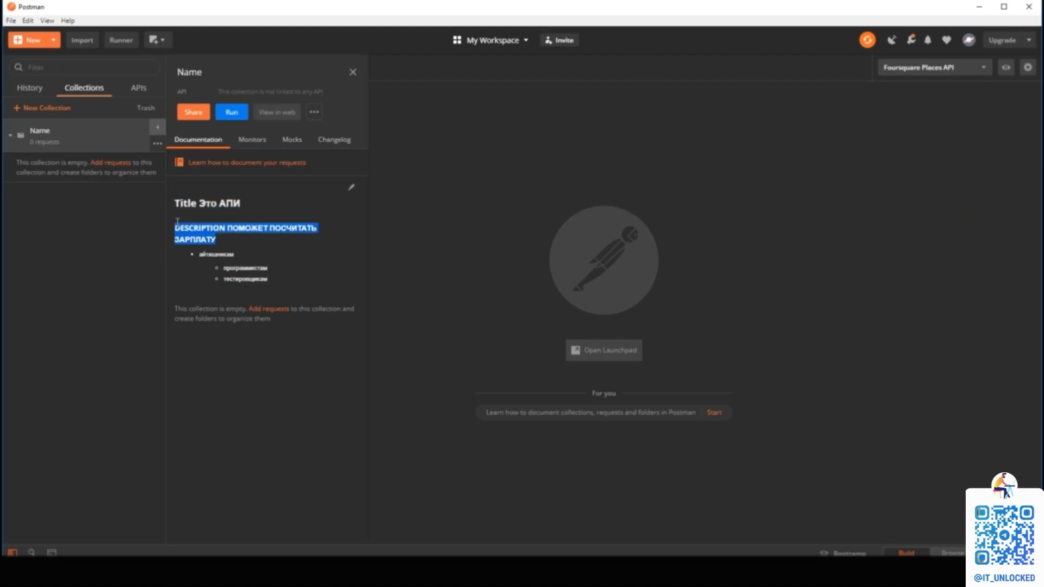
click(239, 254)
drag(277, 278, 200, 262)
click(230, 253)
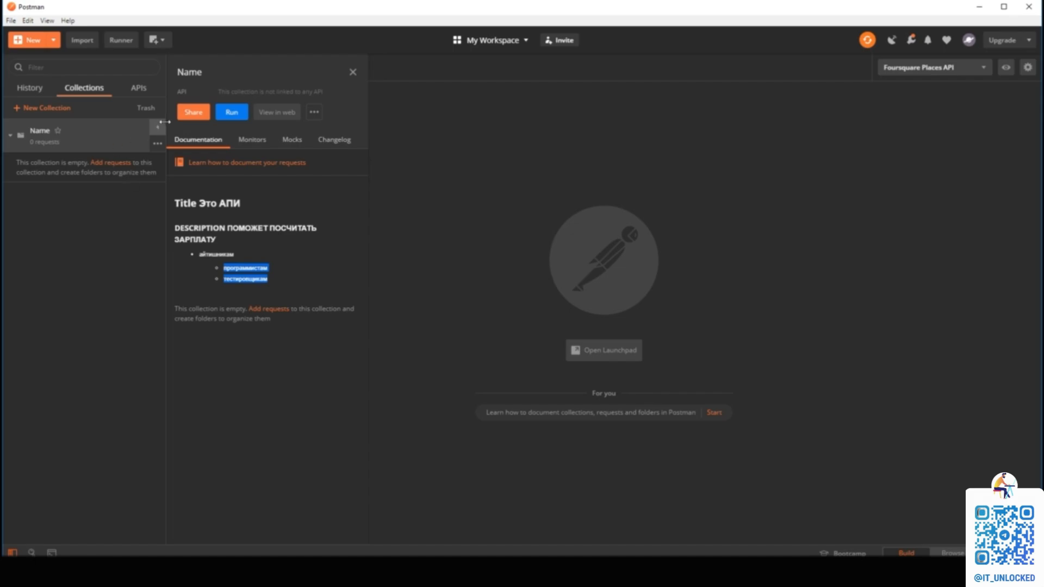
Delete the Name collection from the workspace.
right_click(107, 149)
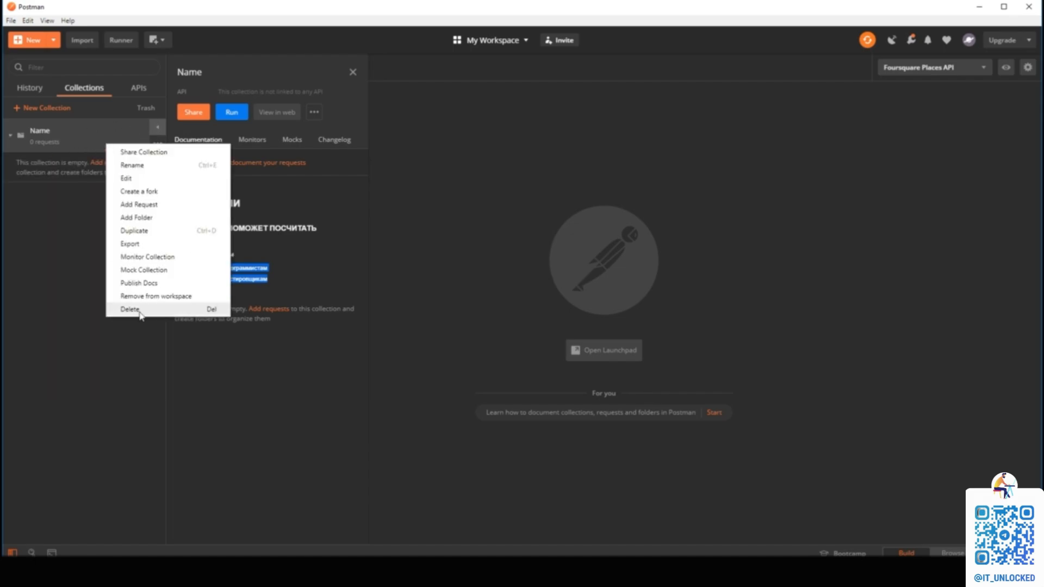
click(140, 312)
click(617, 343)
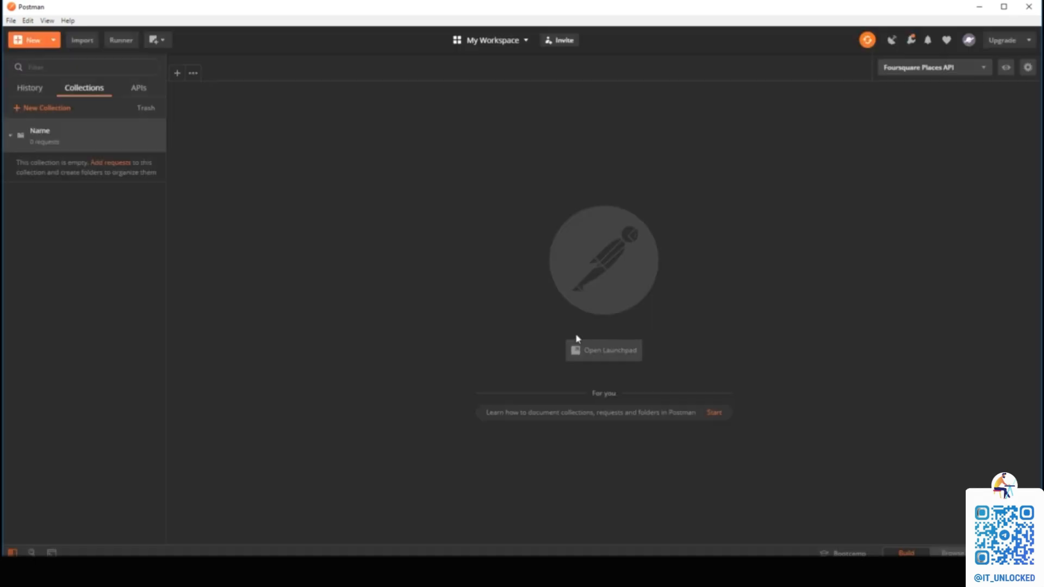
Start another new collection and look through its authorization, pre-request script, test and variable settings.
click(59, 109)
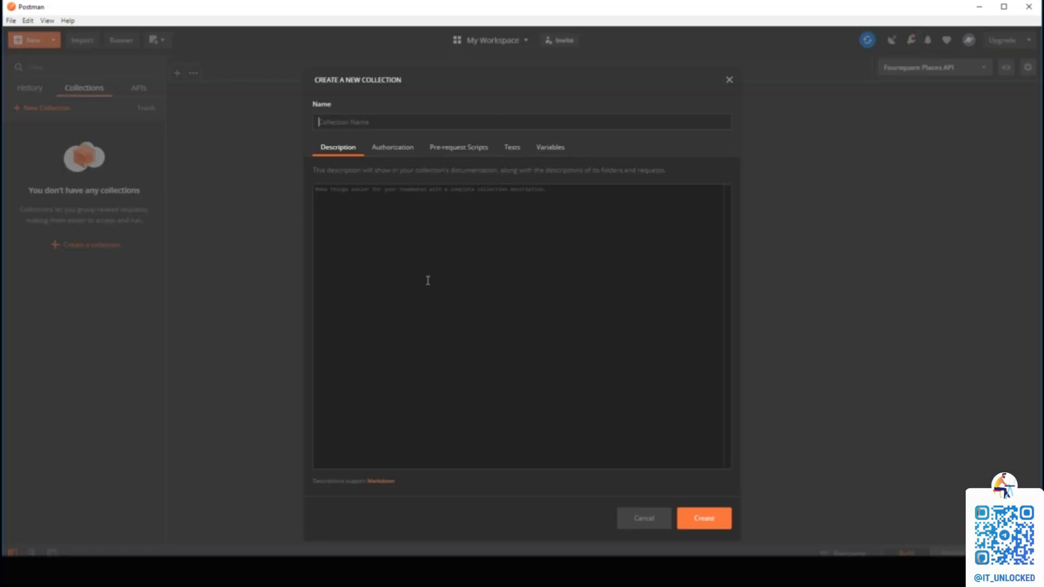
click(390, 148)
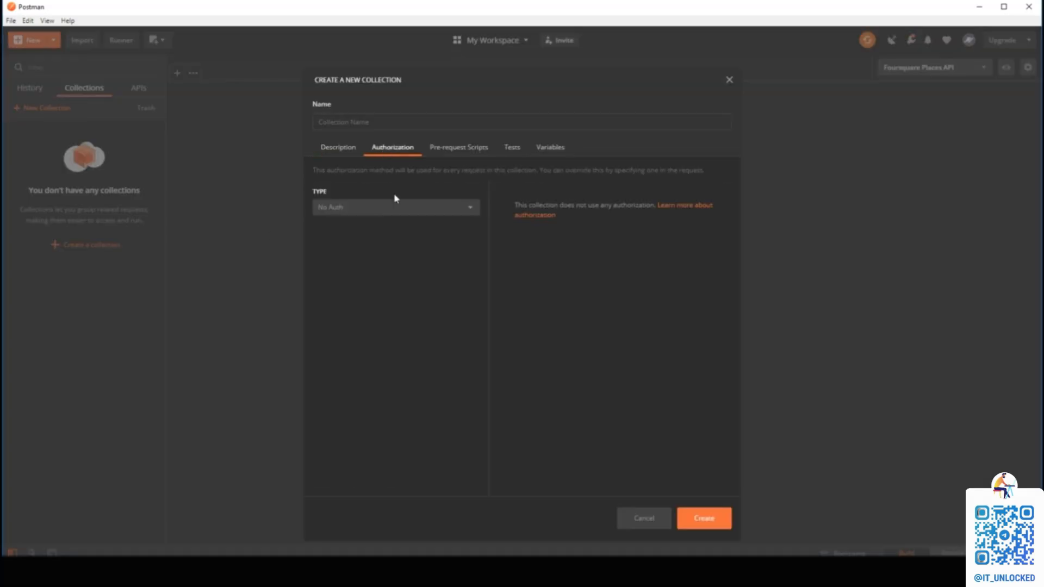
click(462, 152)
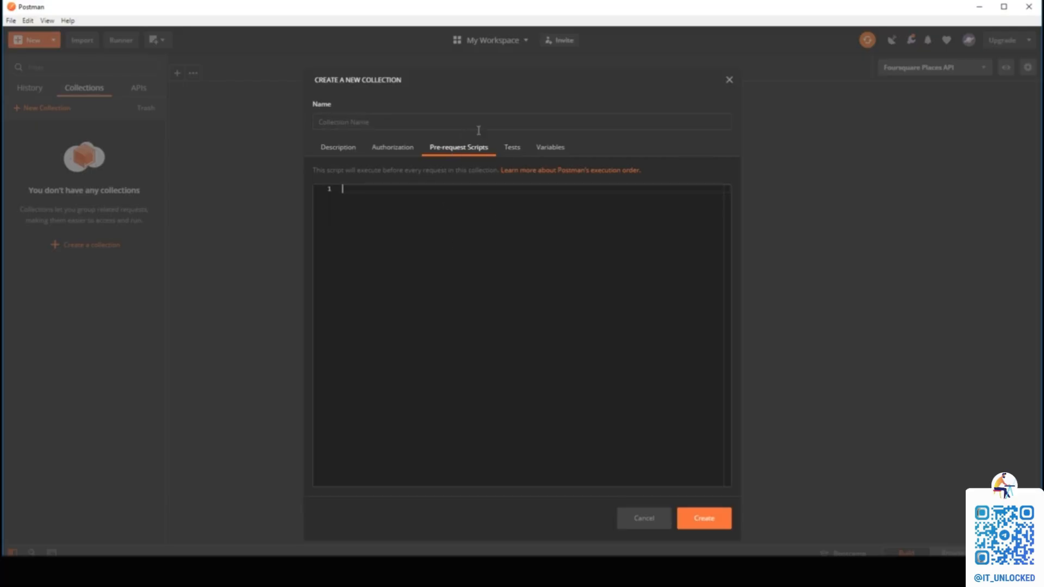
click(517, 155)
click(547, 157)
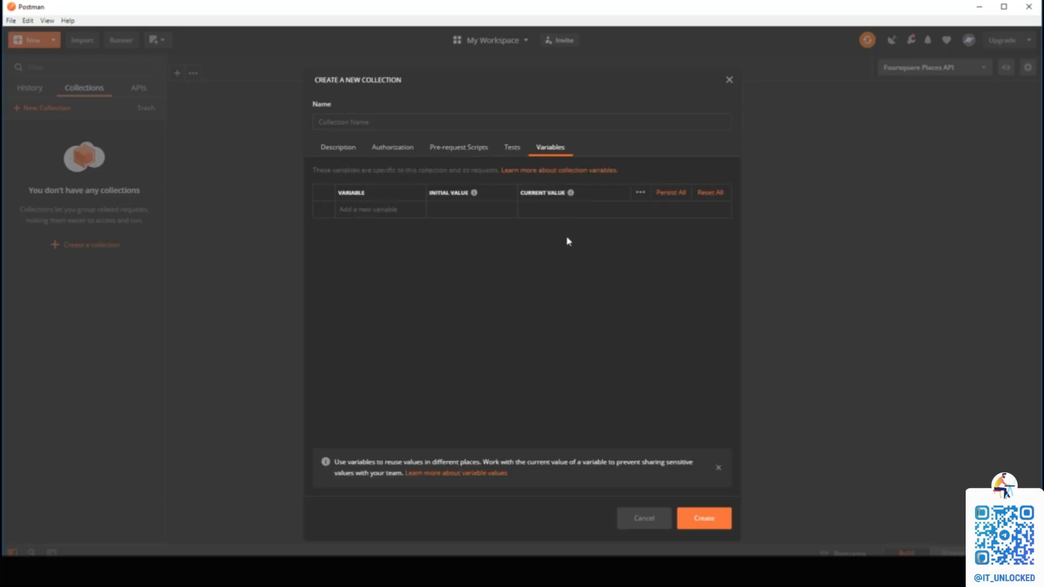
Set the new collection's authorization type to API Key.
click(405, 153)
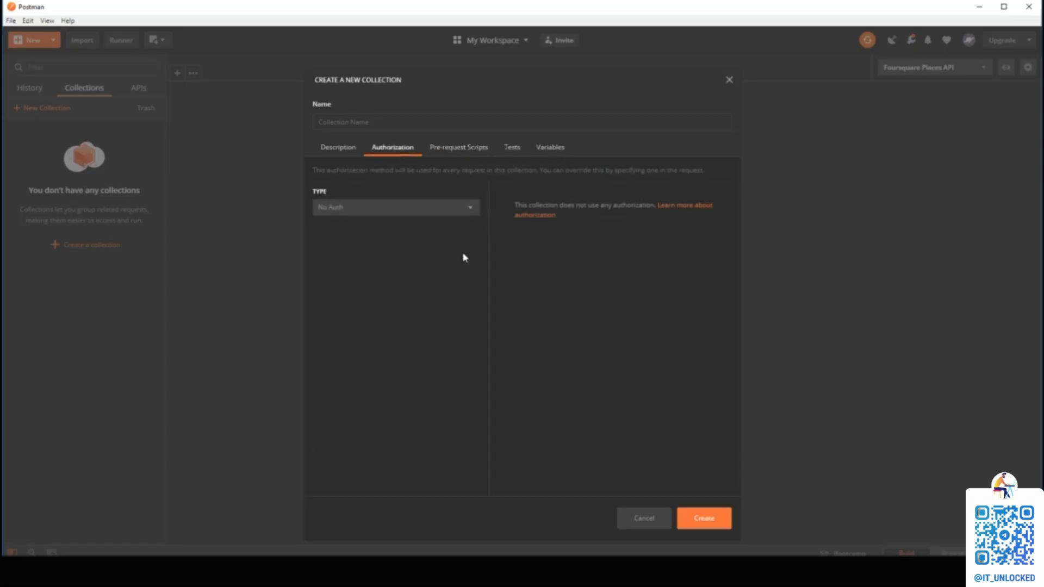
click(471, 213)
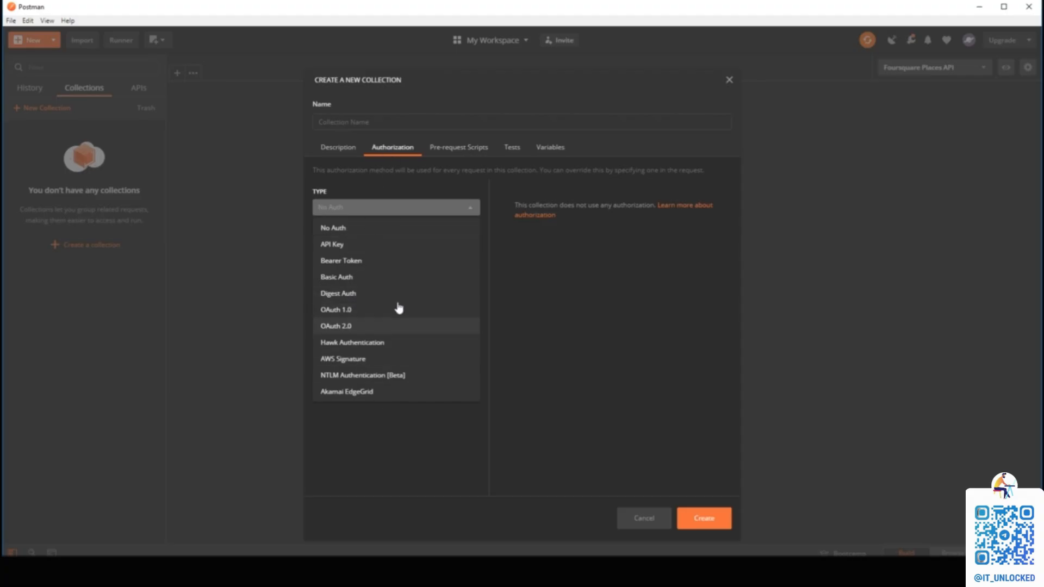
click(378, 233)
click(456, 215)
click(384, 246)
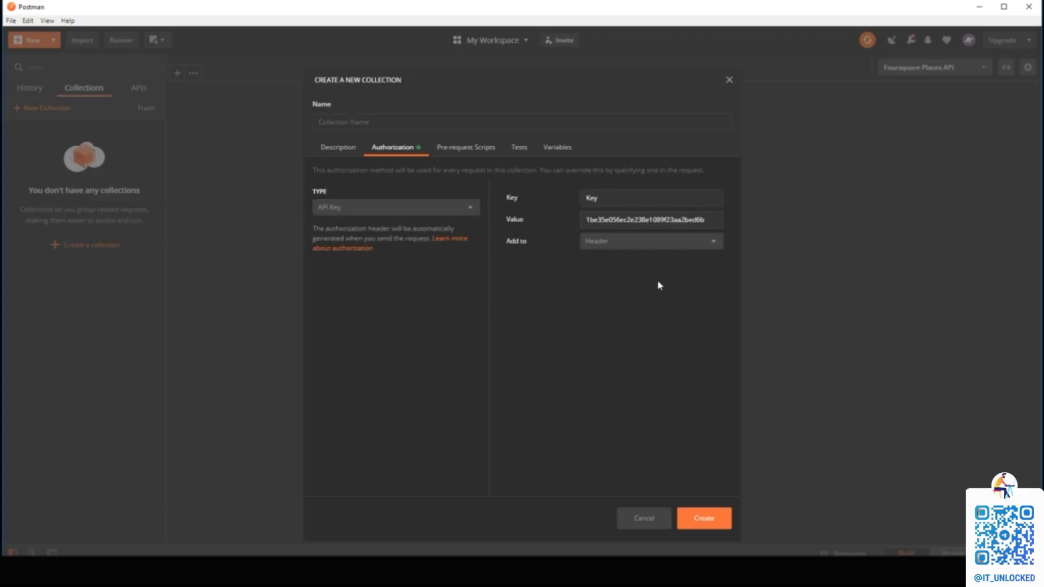
Cut the API key value out of the new collection's authorization settings.
drag(707, 220, 516, 216)
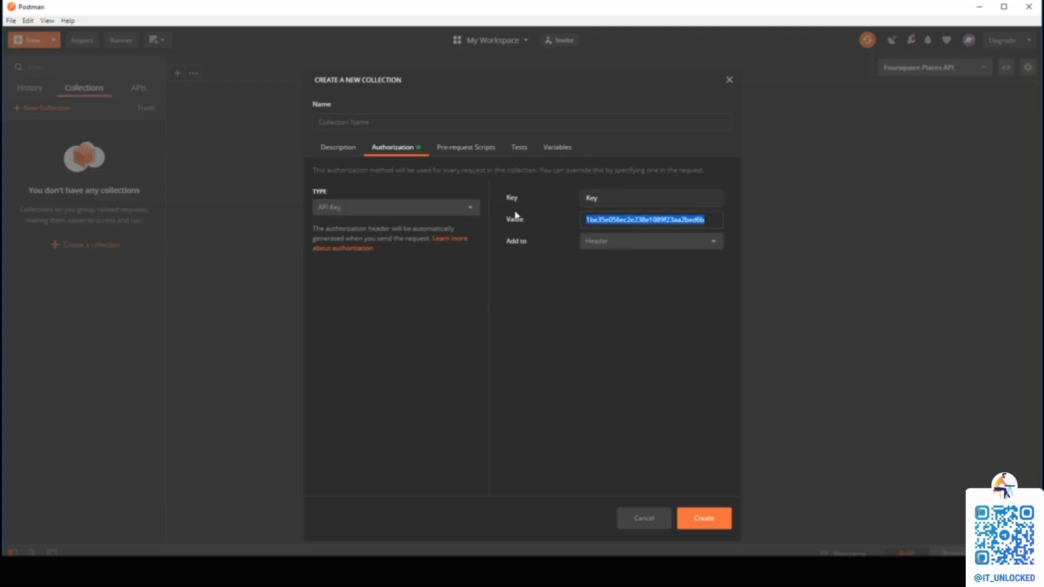
key(ctrl+x)
Look through the new collection's pre-request script, test and variable settings.
click(462, 152)
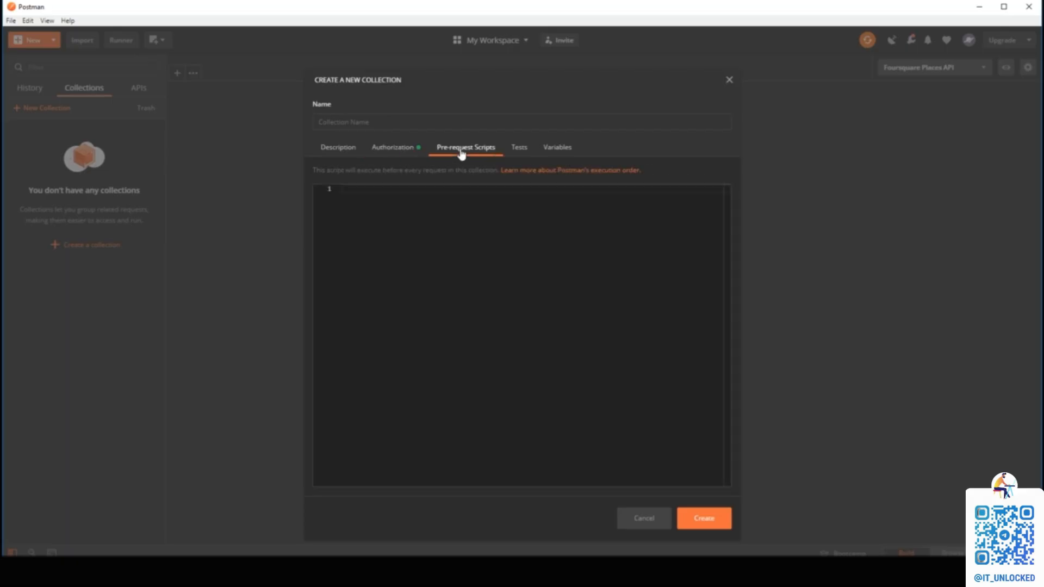
click(473, 244)
click(519, 146)
click(467, 148)
click(523, 151)
click(566, 152)
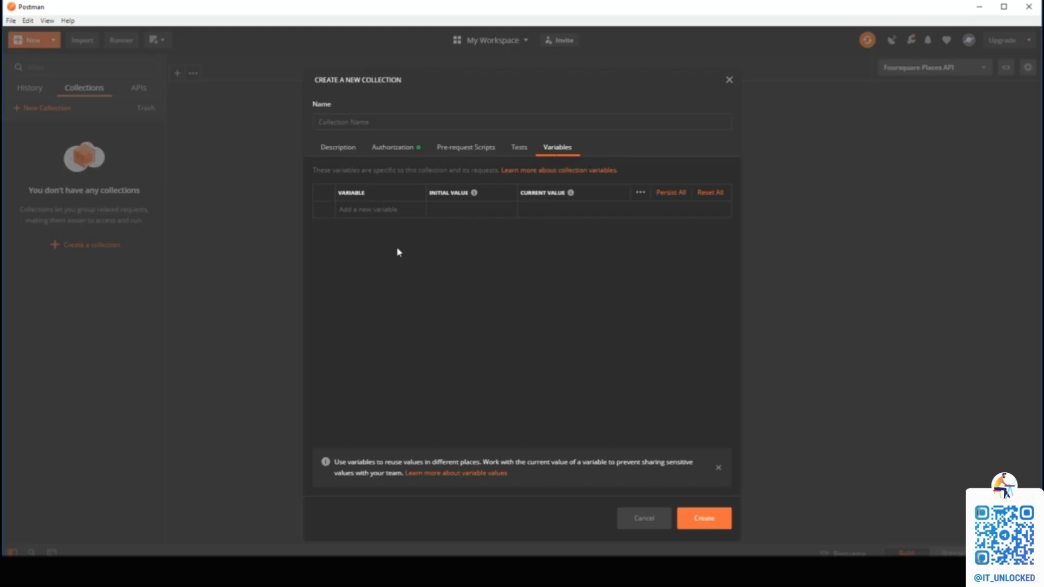
click(378, 211)
Name the new collection 123 and create it.
click(354, 122)
text(123)
click(696, 519)
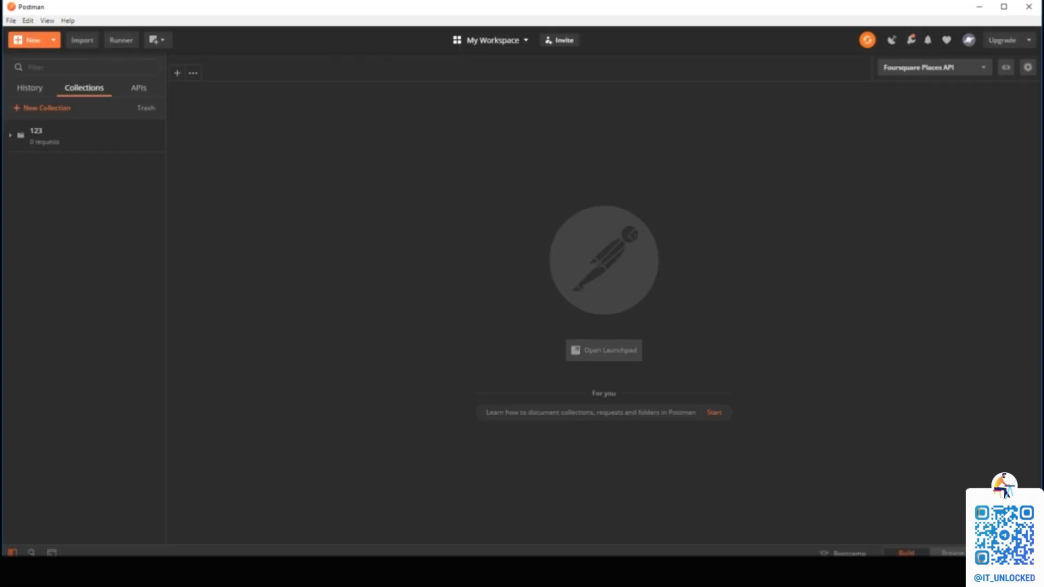
Explore the 123 collection's favorite marker, empty contents, documentation details and list of available actions.
click(89, 133)
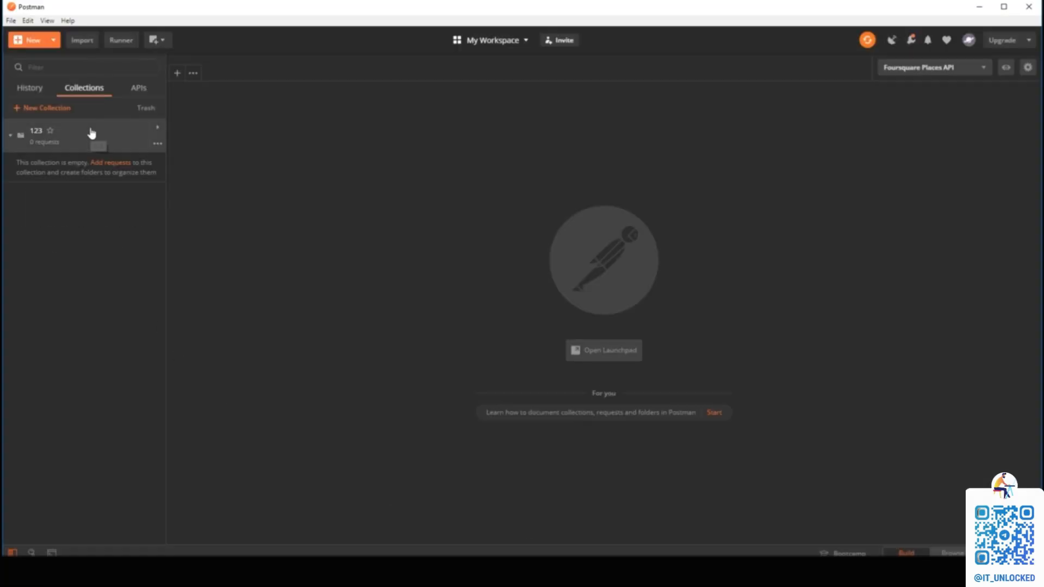
click(50, 131)
click(50, 131)
click(10, 136)
click(11, 137)
click(157, 128)
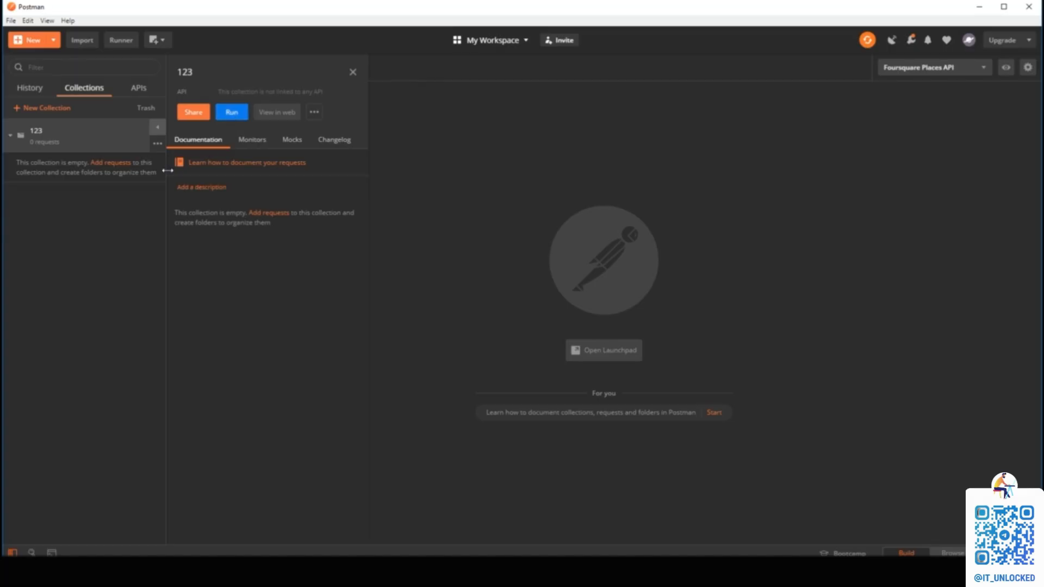
click(158, 144)
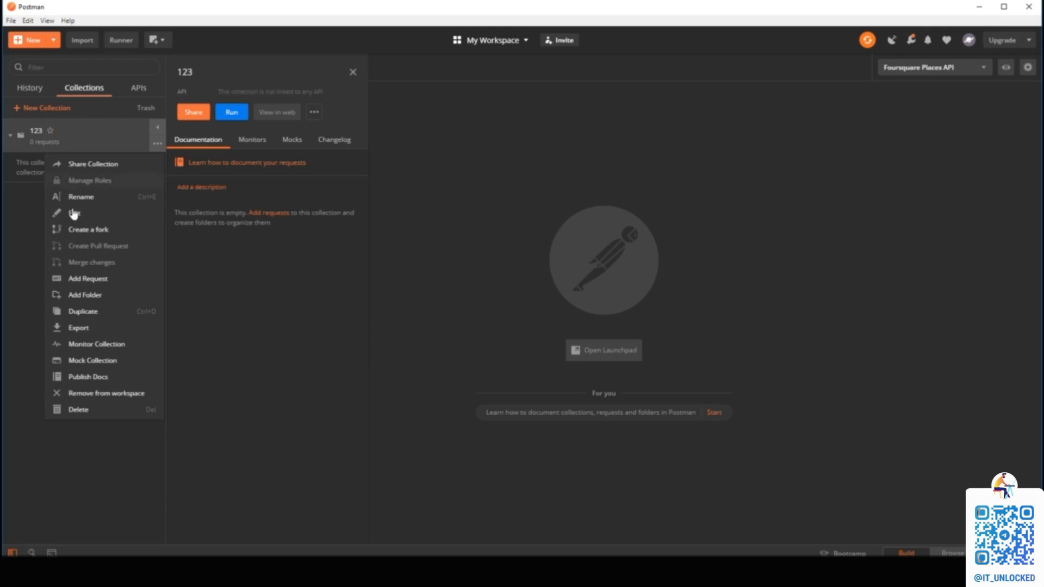
click(65, 505)
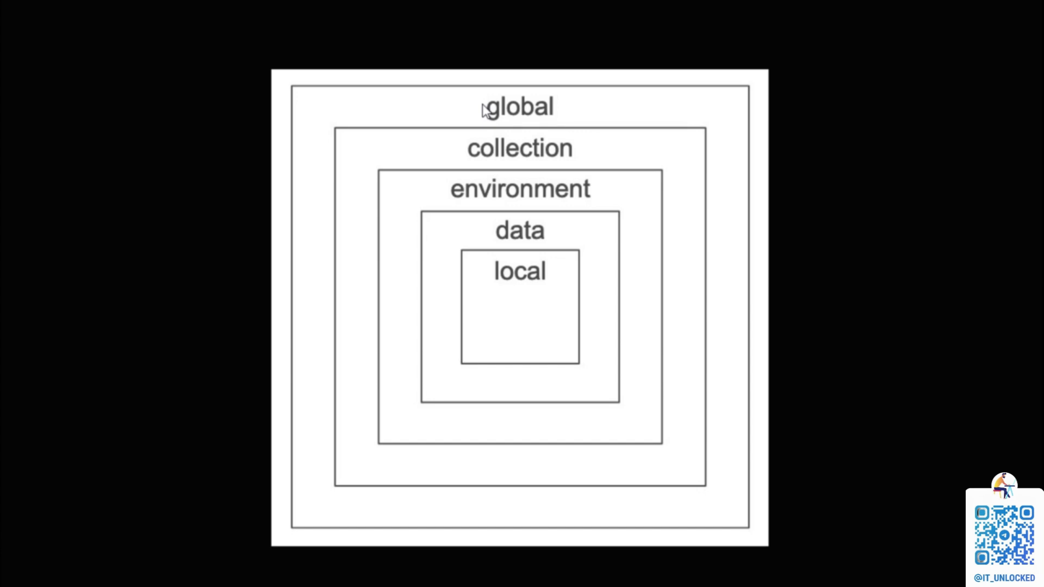
Leave the variable scope diagram and examine request 1's base URL, var parameter and echoed argument in the response.
mouse_move(890, 0)
click(1024, 2)
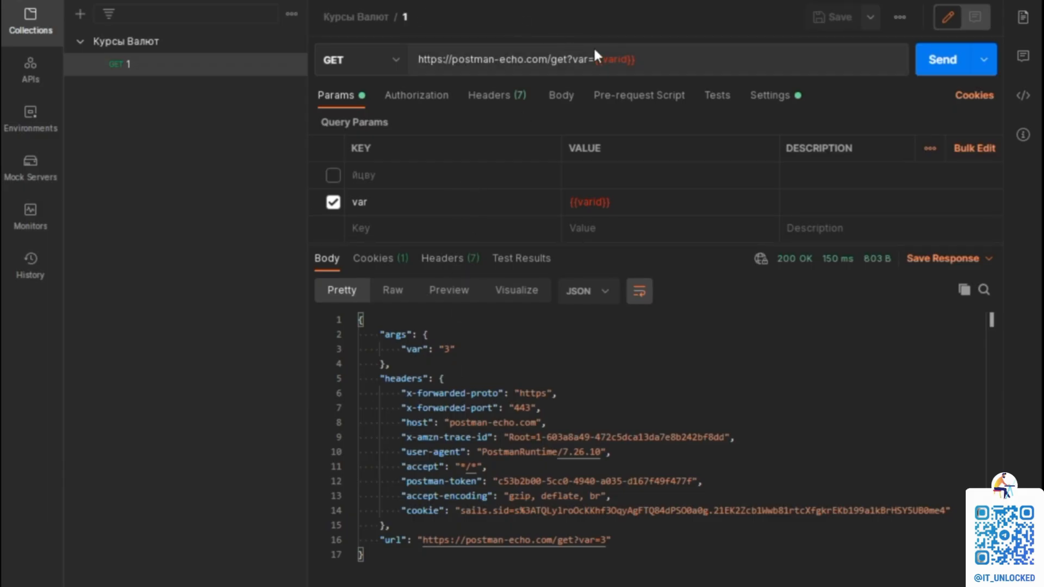
click(501, 57)
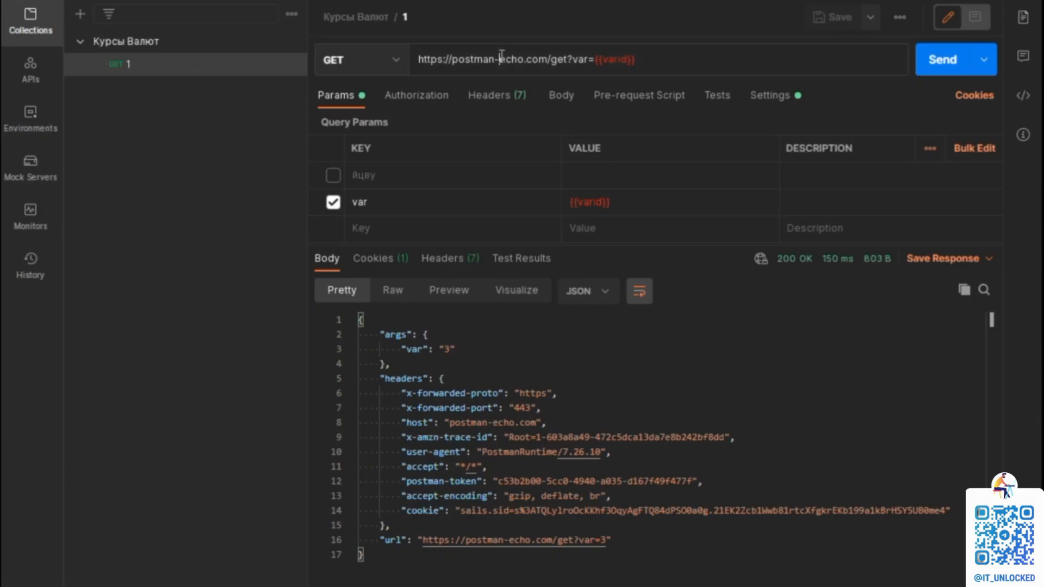
click(643, 62)
click(568, 58)
drag(567, 59, 415, 59)
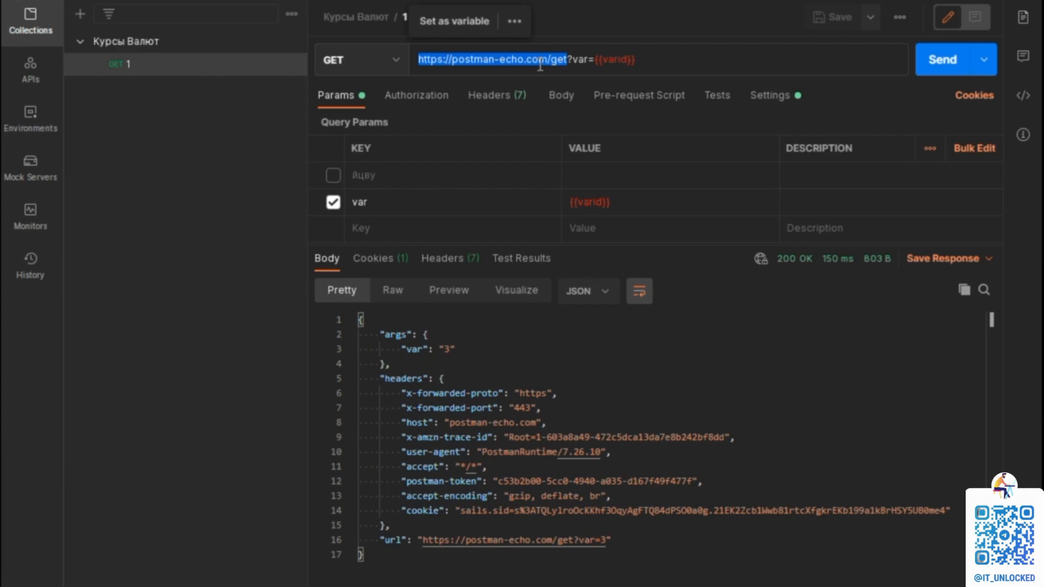
click(574, 59)
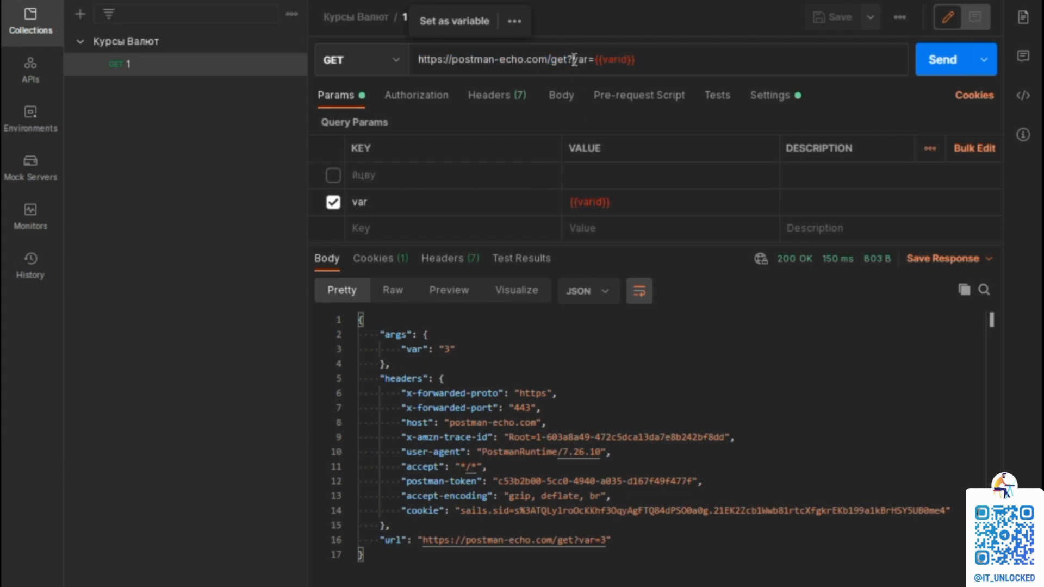
drag(573, 59, 596, 62)
click(659, 59)
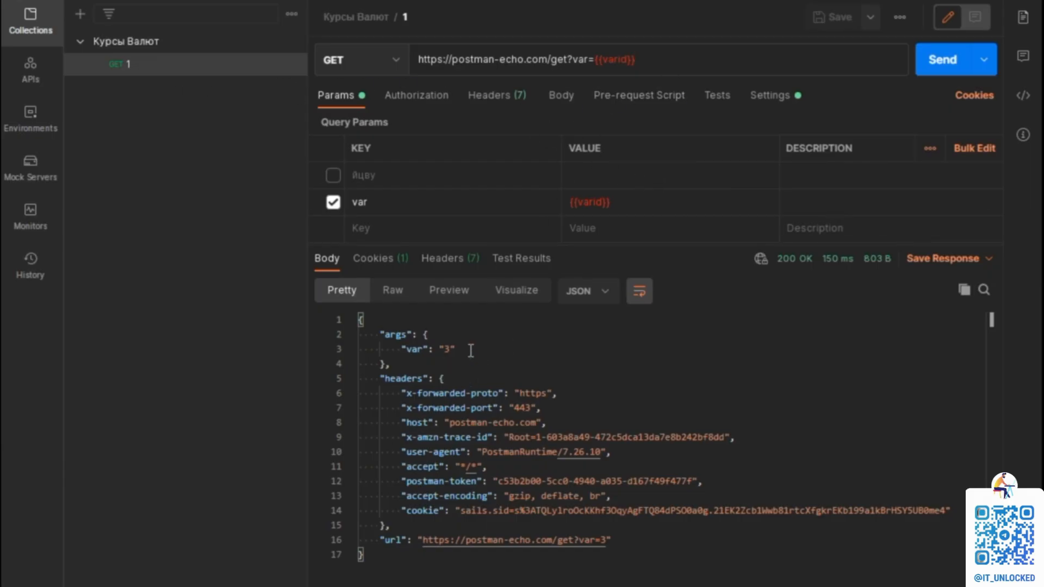
drag(455, 349, 402, 349)
Replace the {{varid}} value of var in the request URL with 3, send the request and check the echoed argument.
click(651, 56)
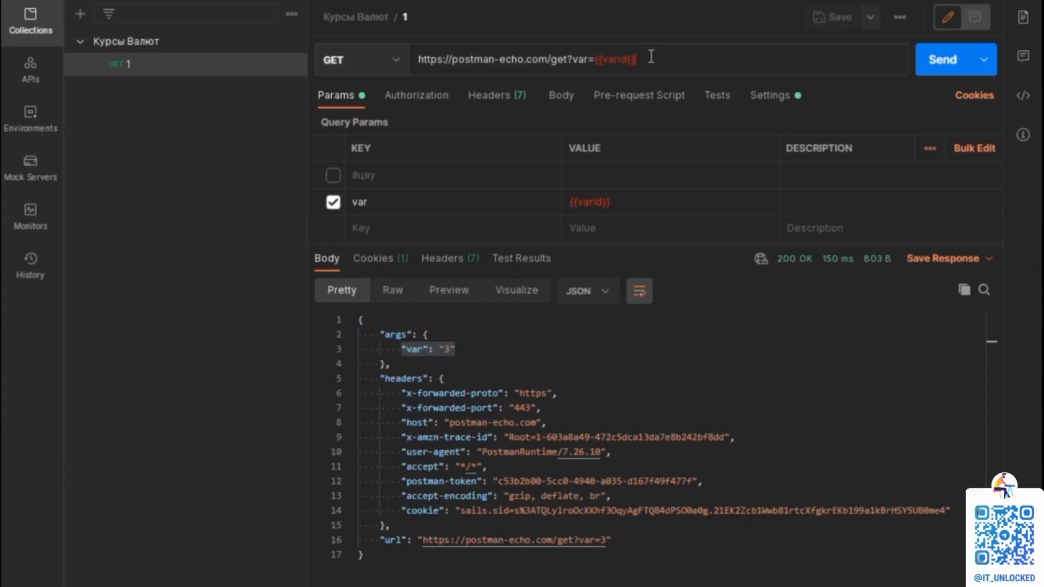
key(BackSpace)
key(BackSpace)
key(BackSpace)
key(BackSpace)
key(BackSpace)
key(BackSpace)
key(BackSpace)
key(BackSpace)
key(BackSpace)
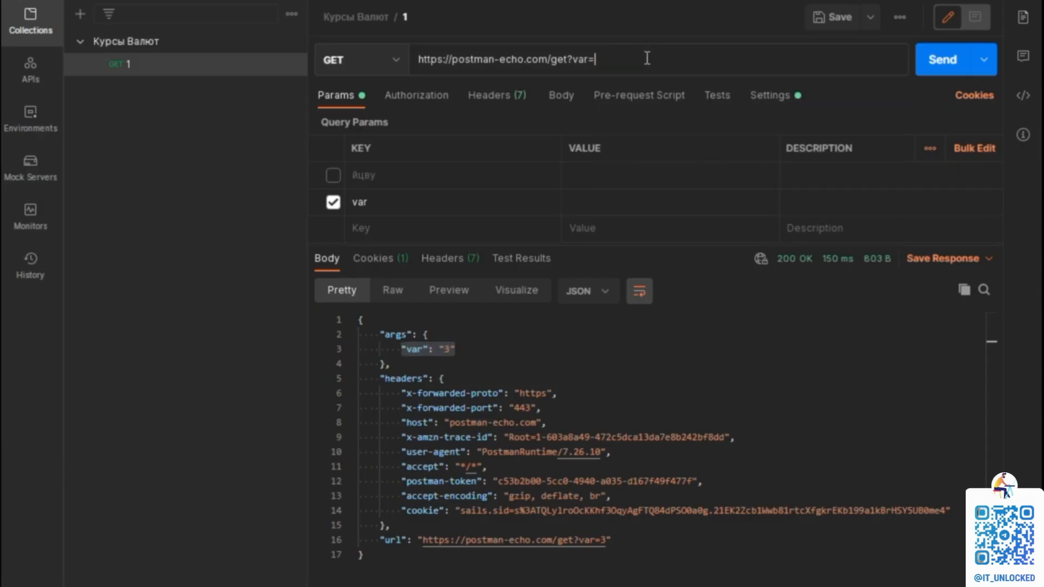
text(3)
click(940, 56)
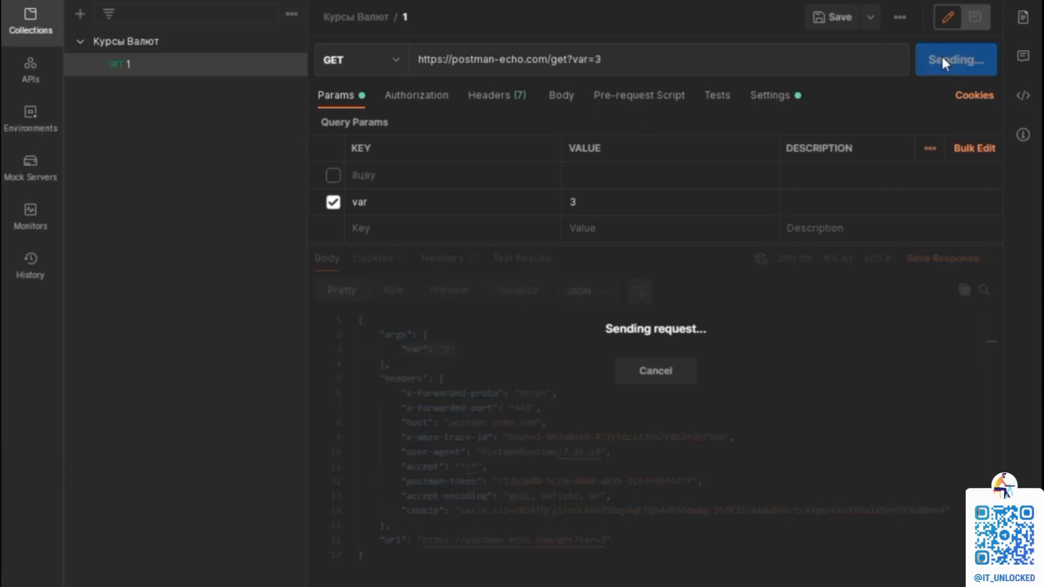
drag(464, 354, 390, 353)
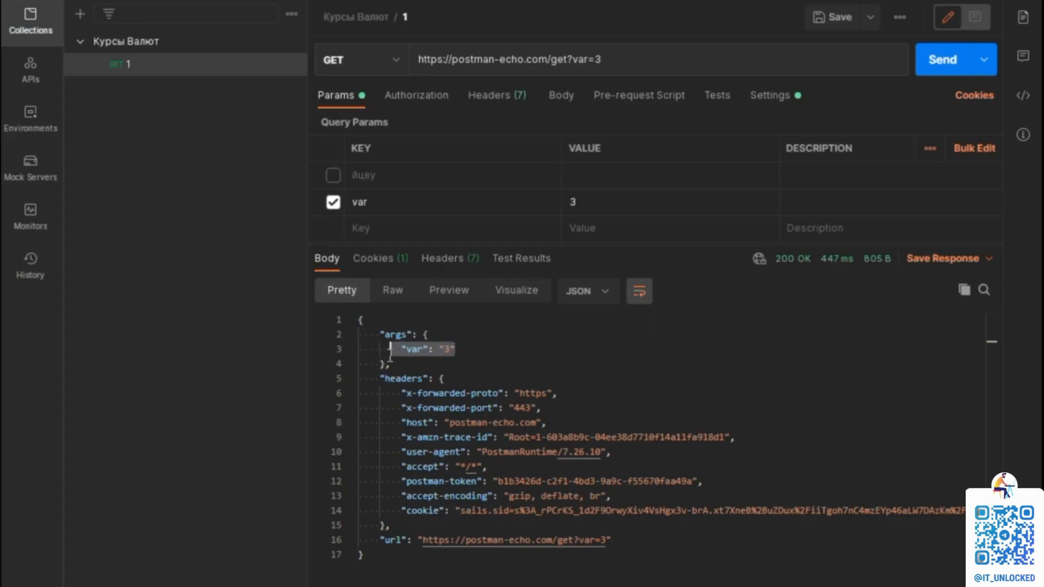
Set var to 1 in the request URL, send the request and check the echoed argument.
click(627, 63)
key(BackSpace)
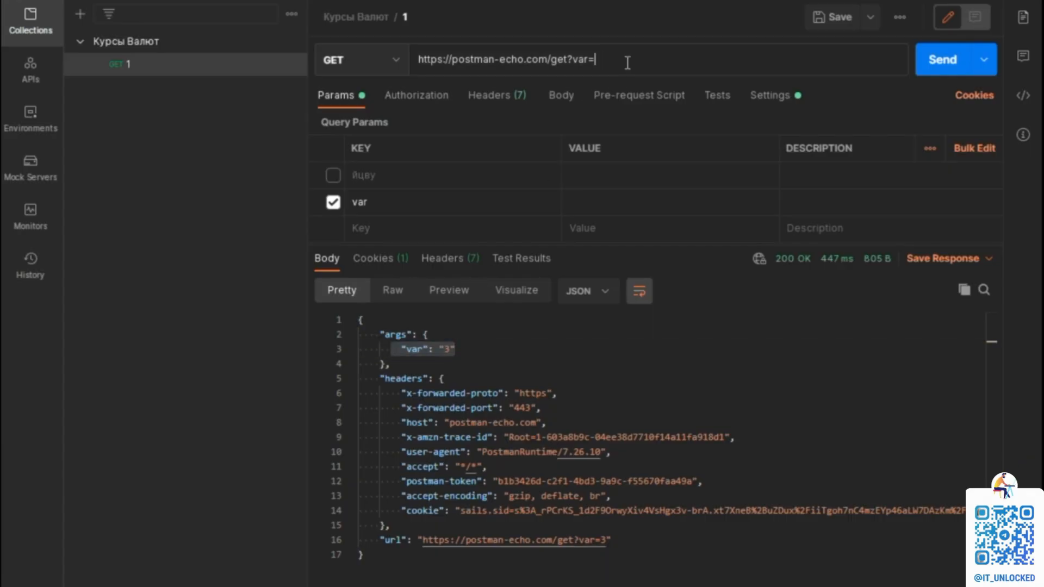
text(1)
click(935, 61)
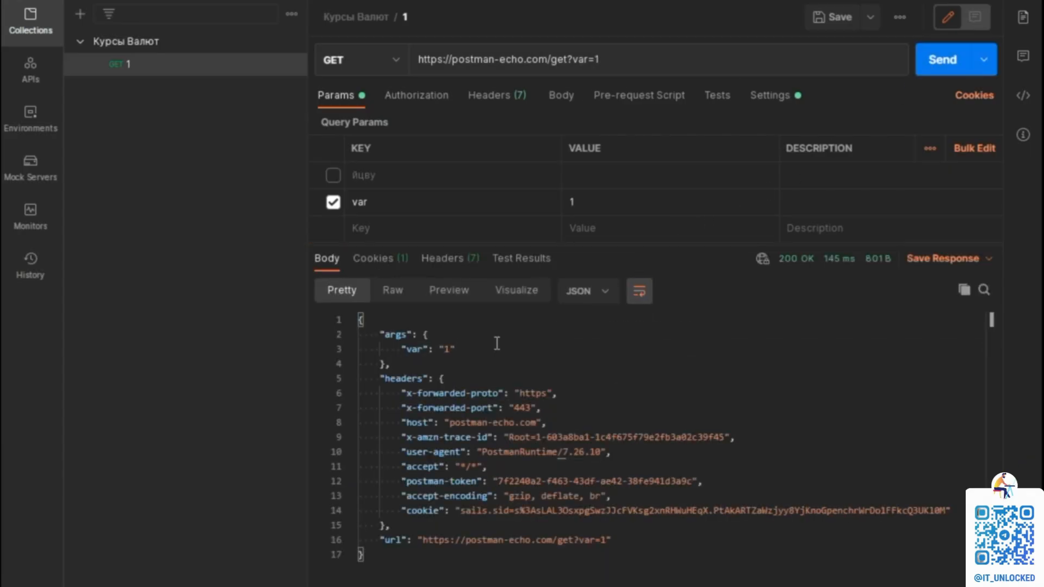
drag(494, 348, 397, 350)
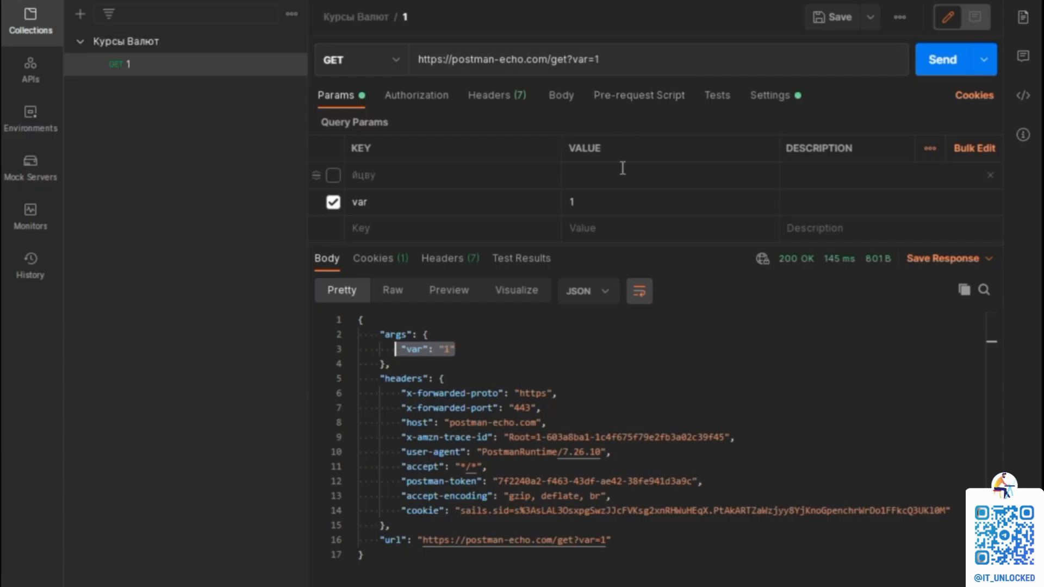
Set the var parameter to the dynamic variable {{$randomInt}} and send the request twice.
click(609, 209)
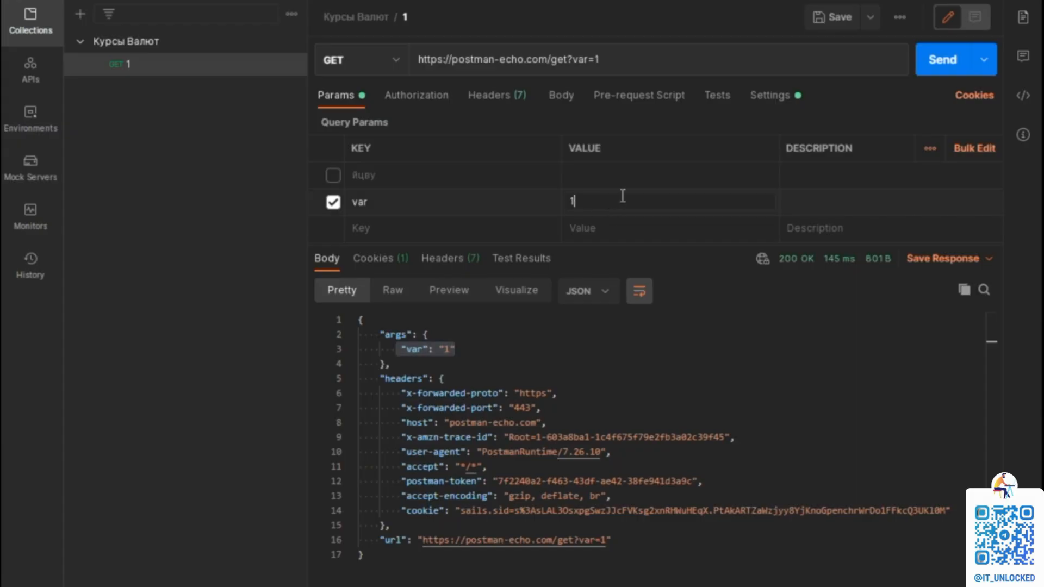
key(BackSpace)
text({{)
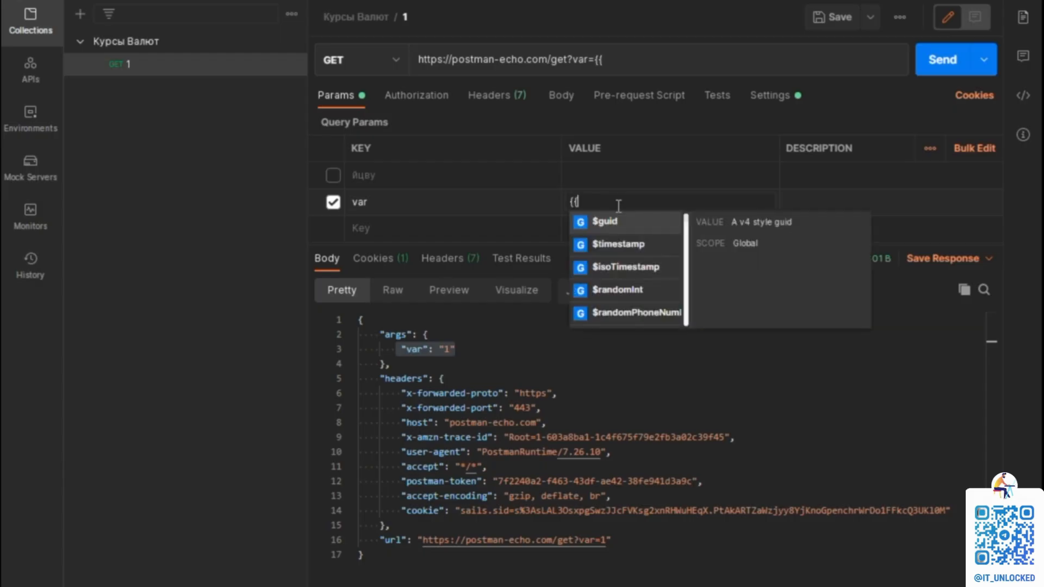
click(628, 296)
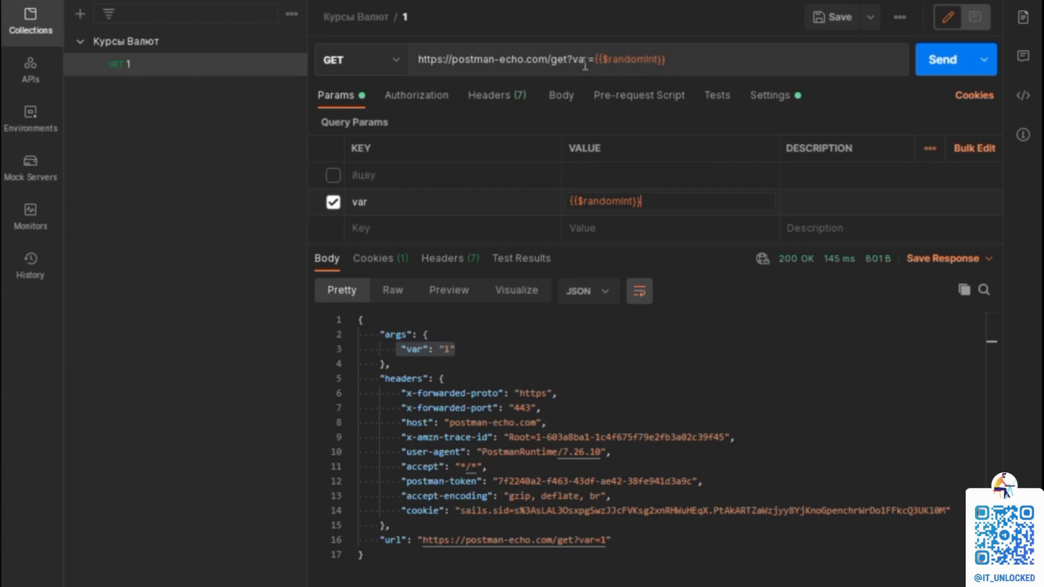
drag(702, 61, 593, 60)
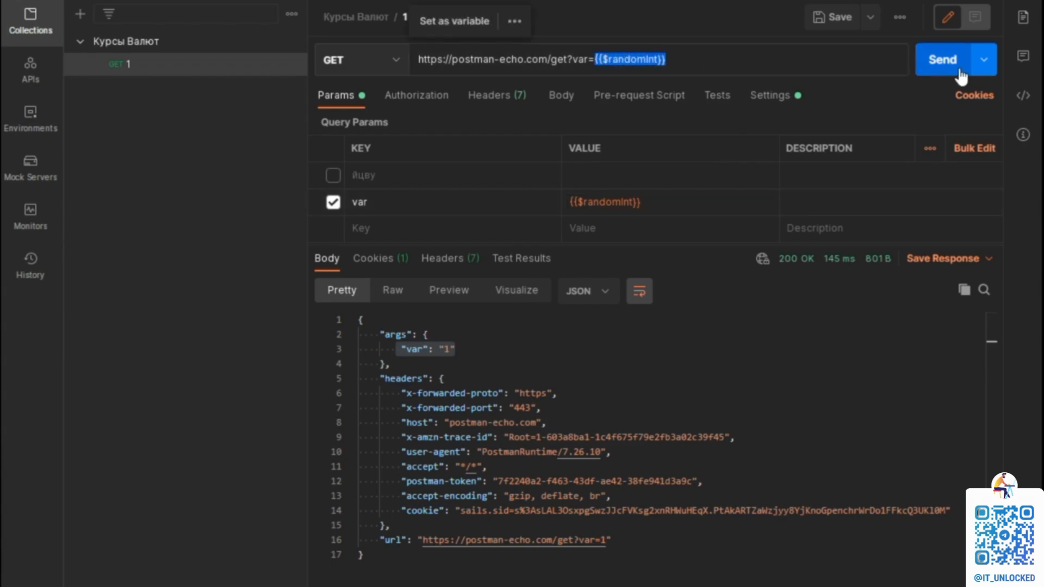
click(935, 67)
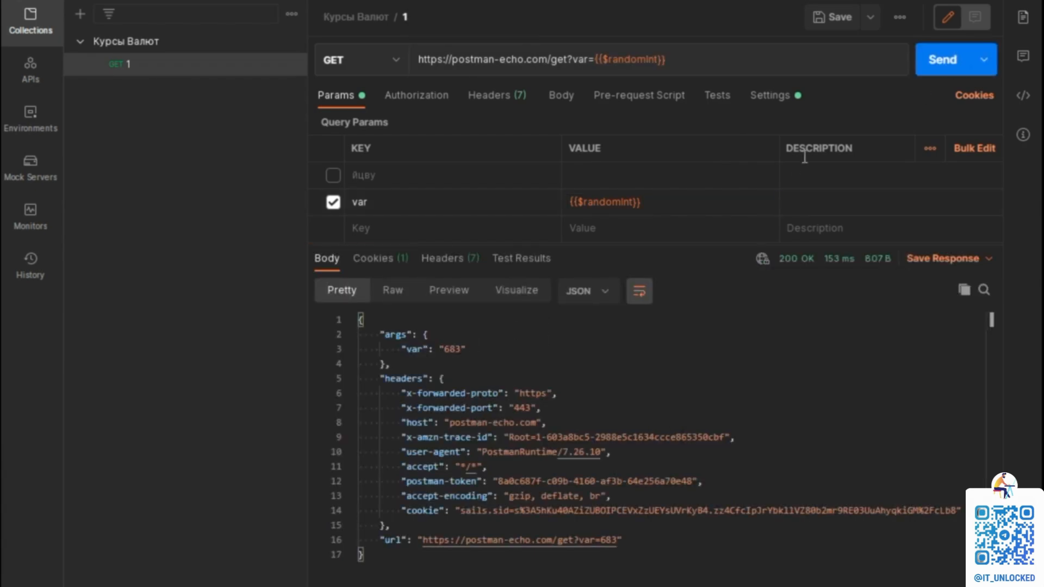
click(928, 69)
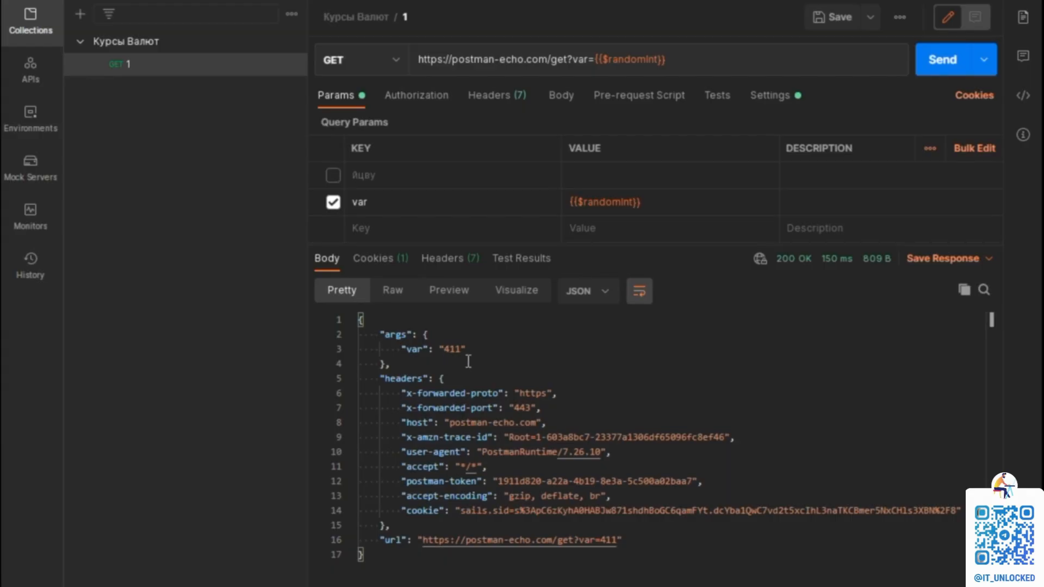
Cut the var parameter's value back to {{ and browse the full list of suggested variables.
click(656, 200)
key(BackSpace)
key(BackSpace)
key(BackSpace)
key(BackSpace)
key(BackSpace)
key(BackSpace)
key(BackSpace)
key(BackSpace)
key(BackSpace)
key(BackSpace)
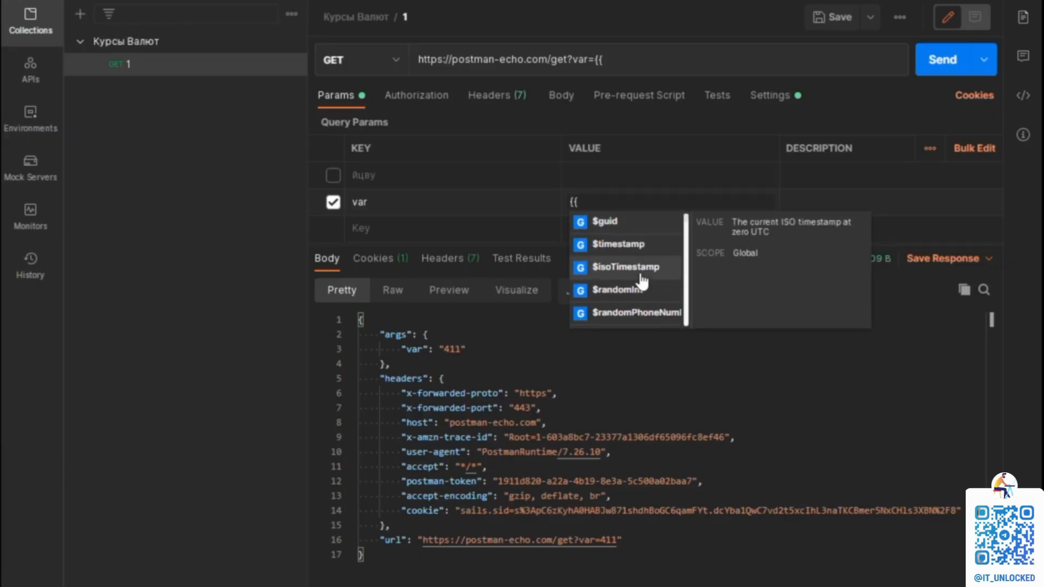
scroll(630, 282, down, 5)
scroll(630, 283, down, 12)
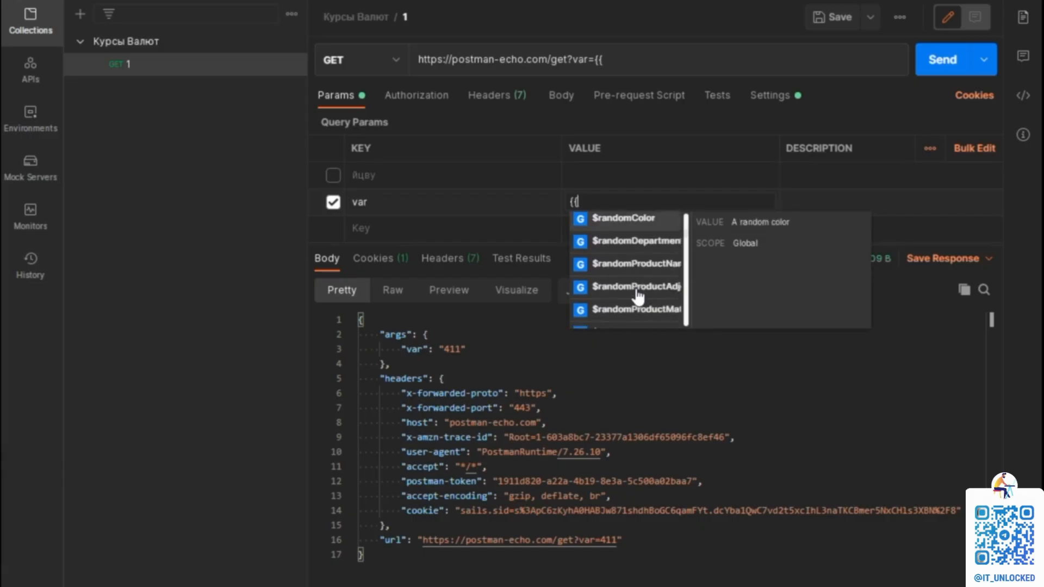
scroll(634, 288, down, 3)
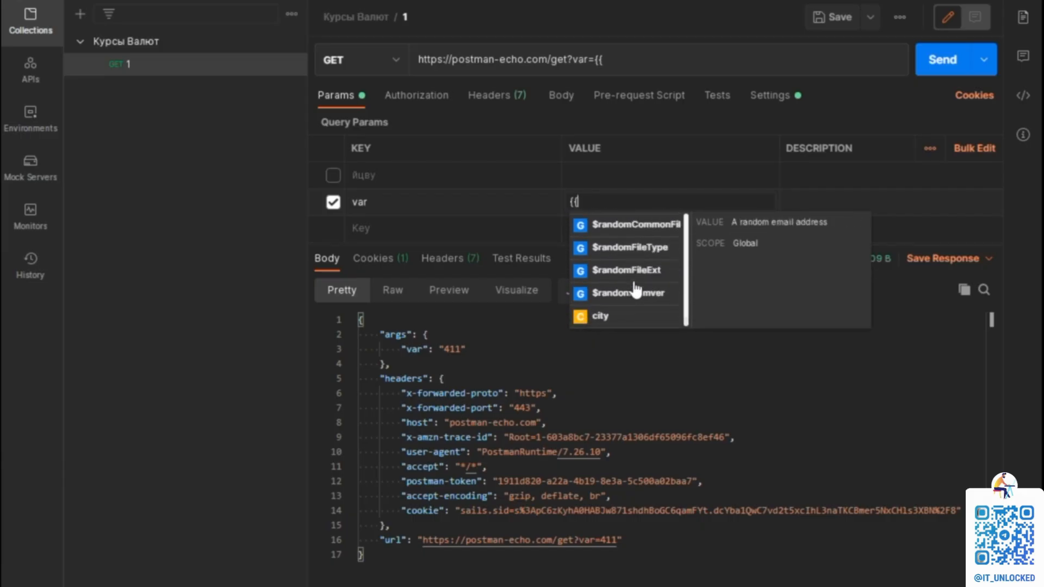
scroll(627, 286, up, 8)
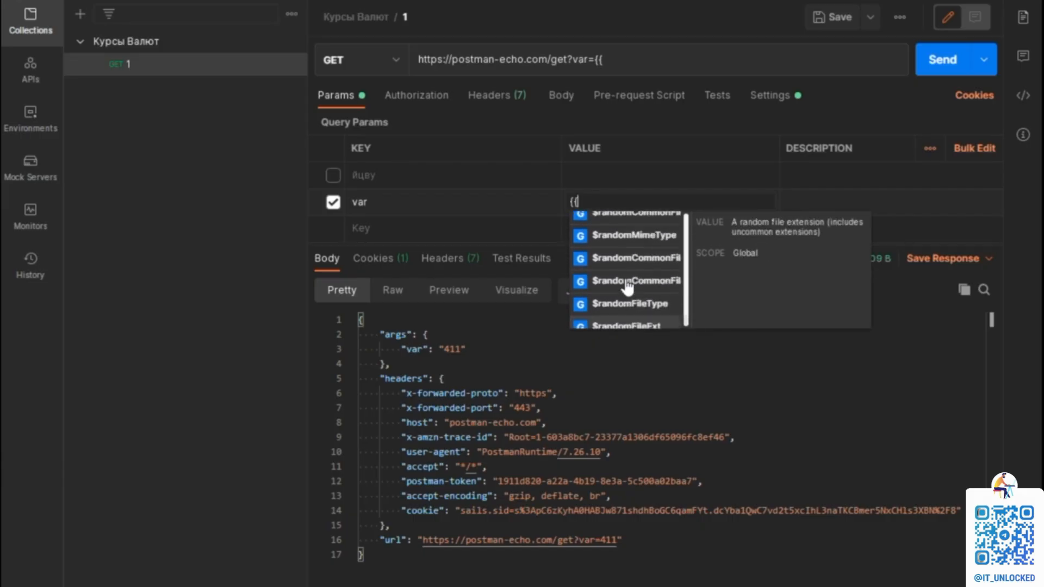
scroll(624, 286, up, 10)
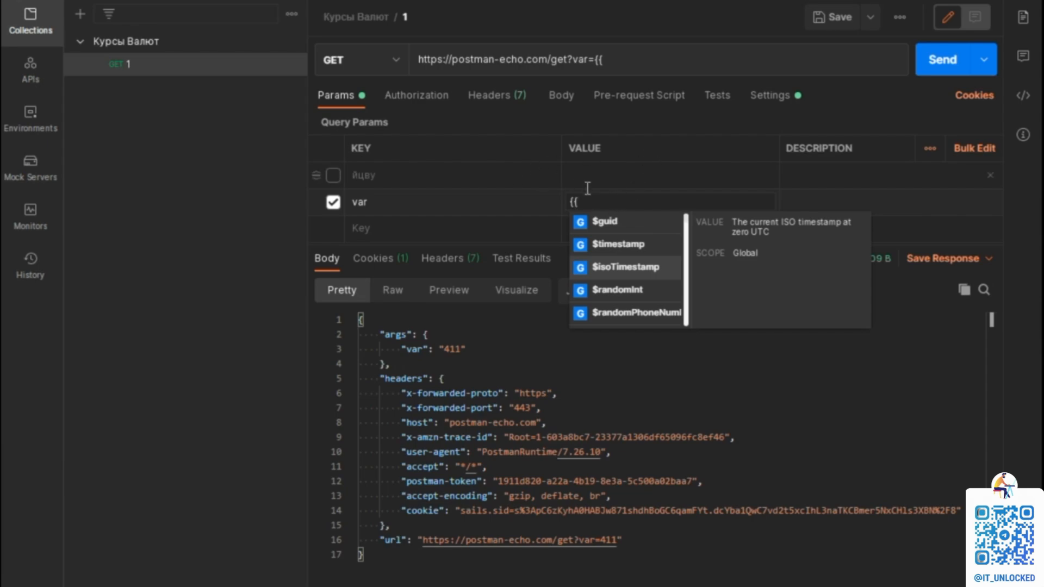
Clear the remaining braces from the var parameter's value.
key(BackSpace)
key(BackSpace)
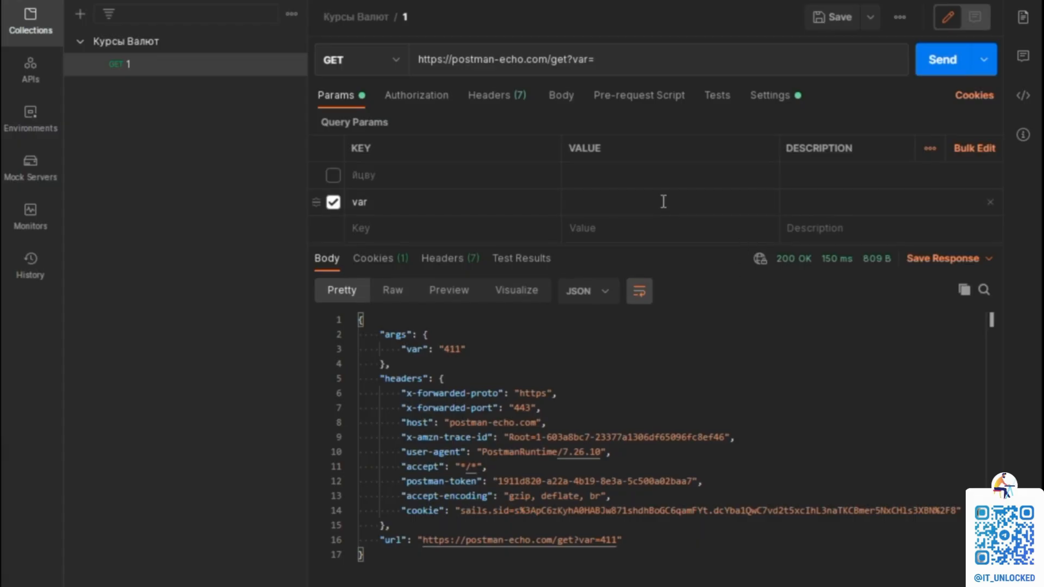
click(600, 207)
Create a new environment with its default name and open it.
click(31, 119)
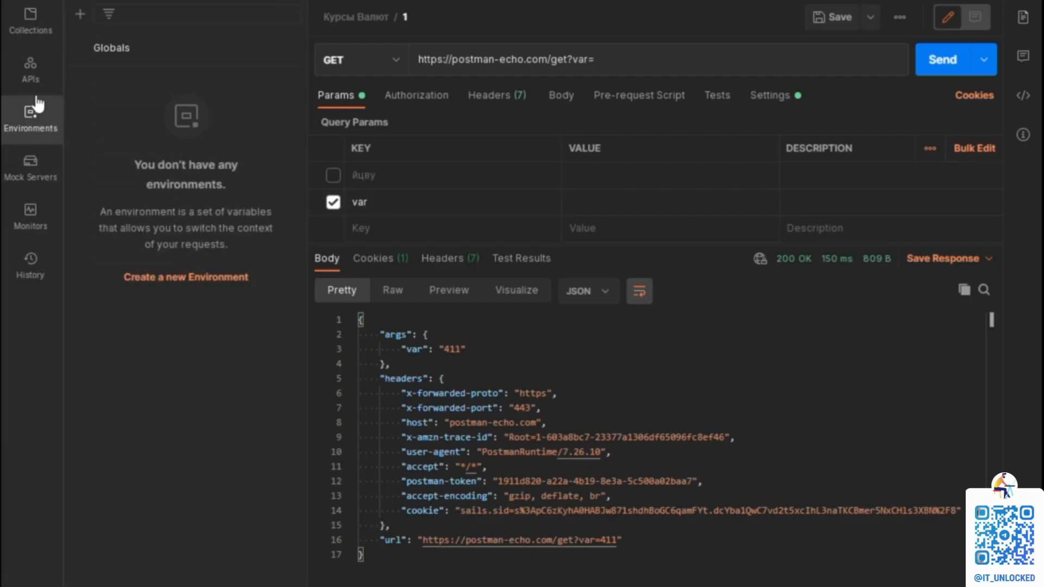
click(166, 278)
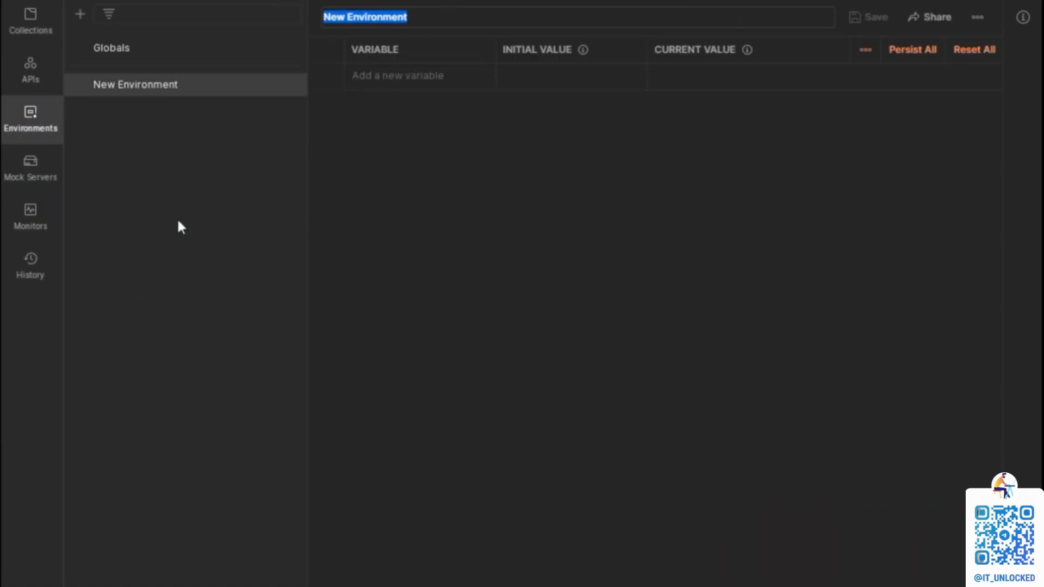
click(122, 87)
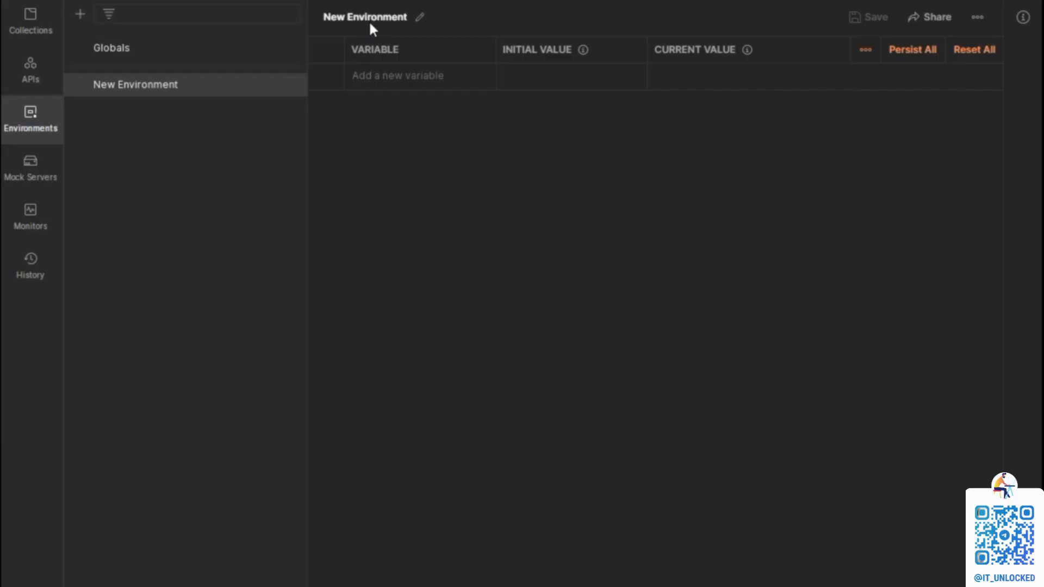
Rename the new environment Test and save a variable testid in it with initial and current values of 123.
click(420, 16)
text(Test)
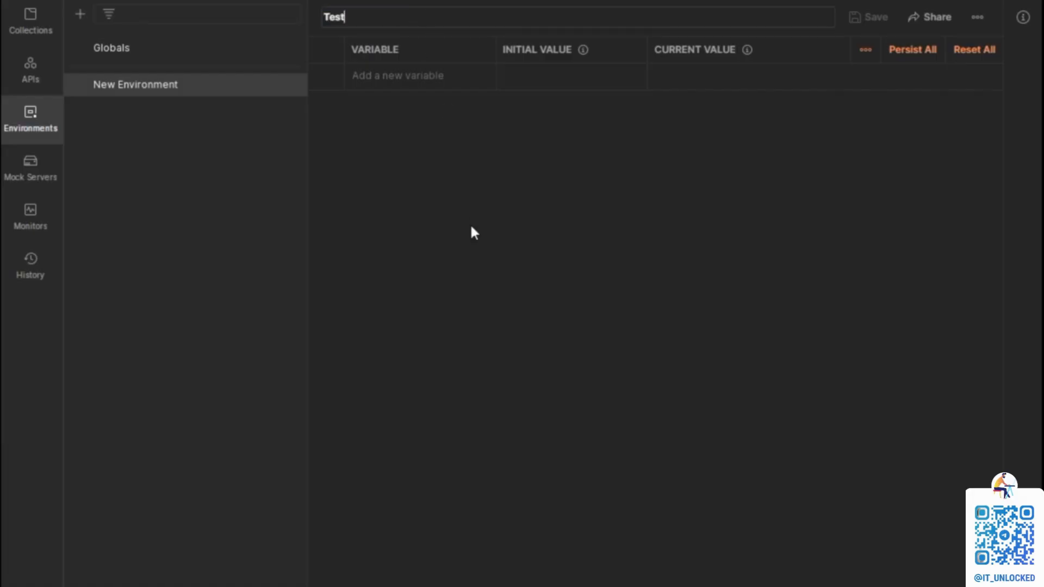
click(400, 79)
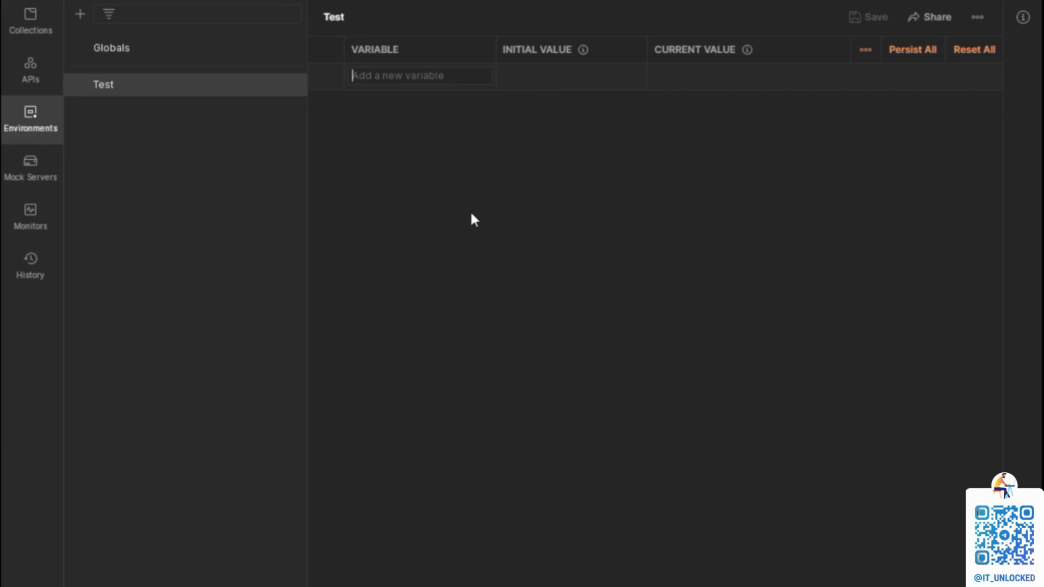
text(tes)
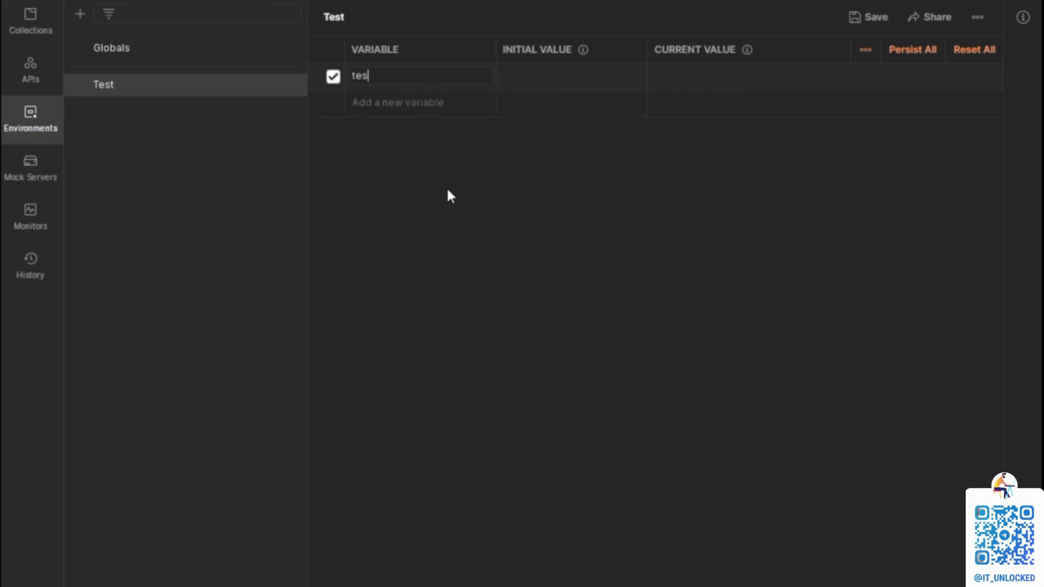
text(tid)
click(539, 80)
text(123)
key(Tab)
text(123)
key(ctrl+s)
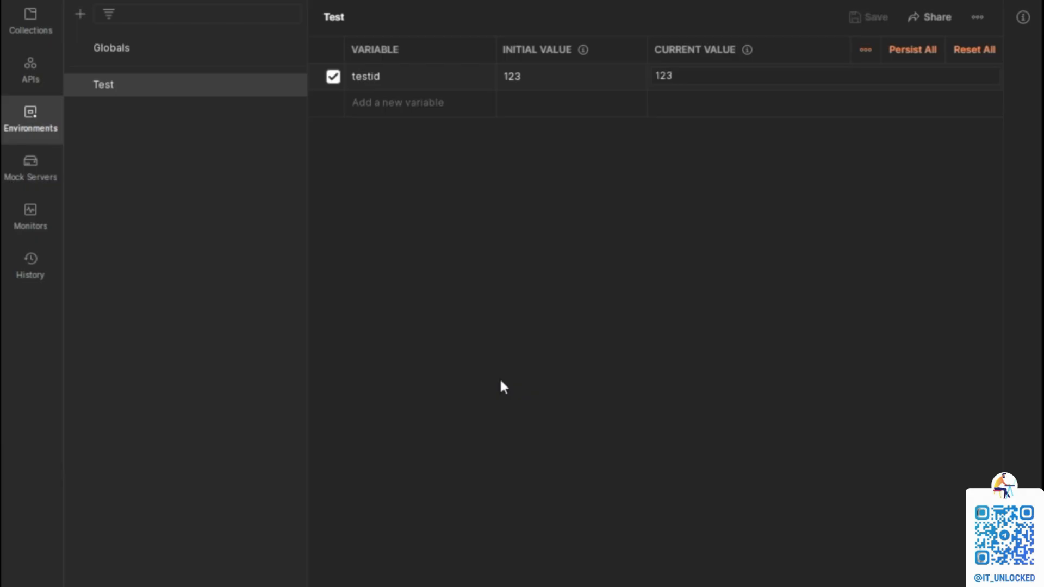
click(643, 246)
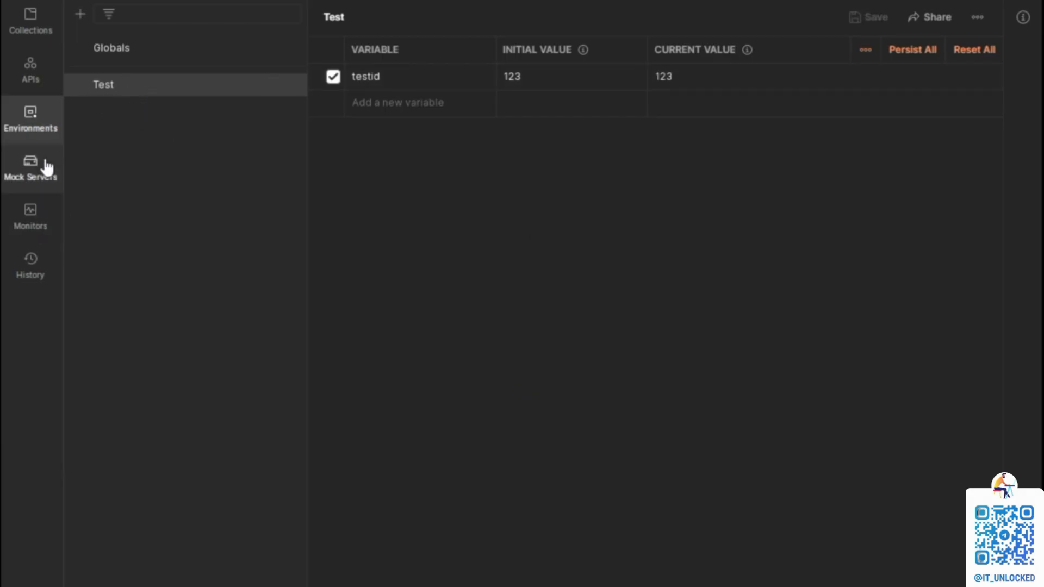
Make Test the active environment for request 1 in Курсы Валют and review its variables.
click(30, 33)
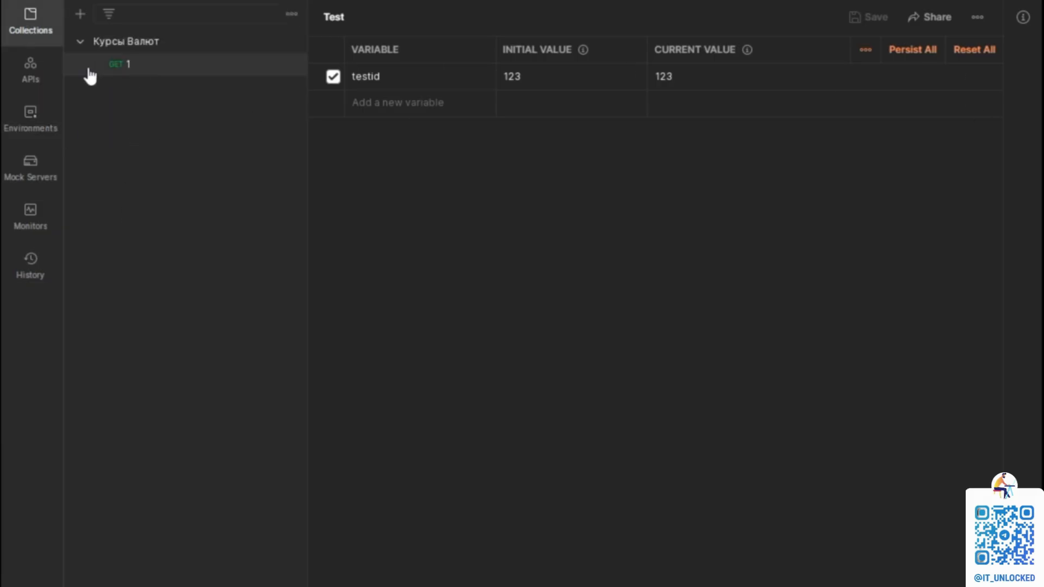
click(126, 65)
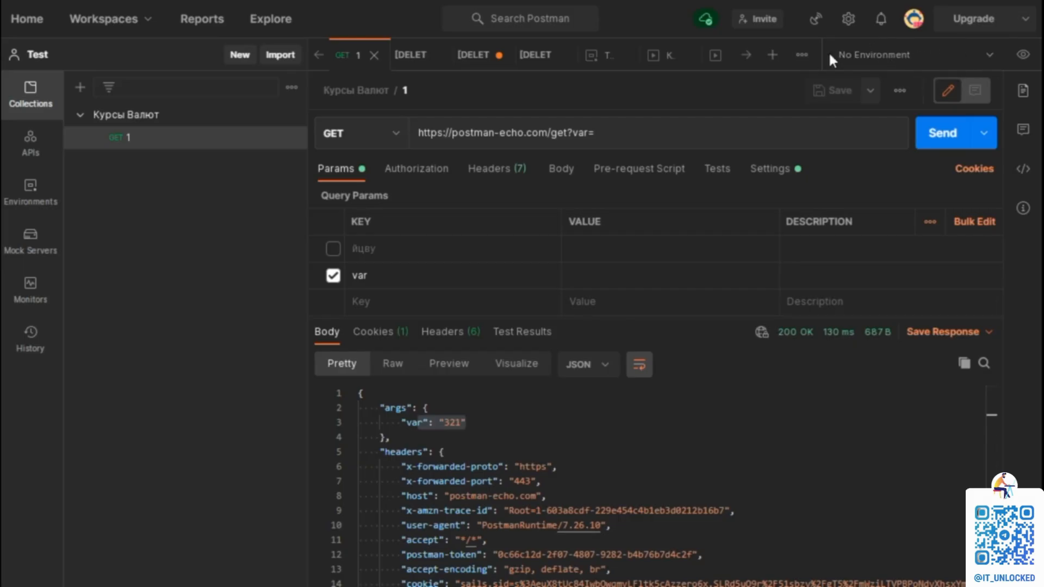
click(988, 55)
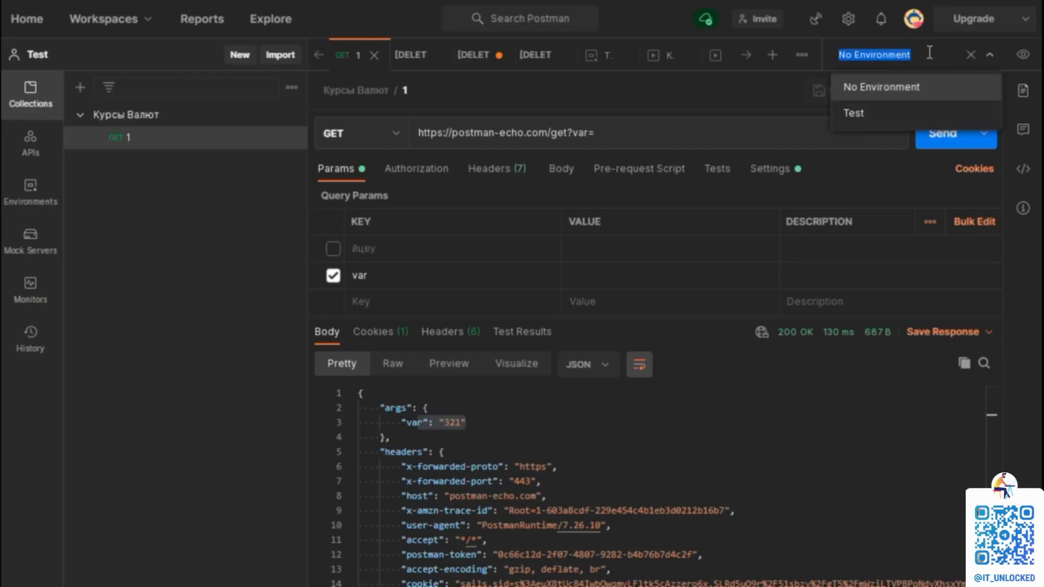
click(865, 118)
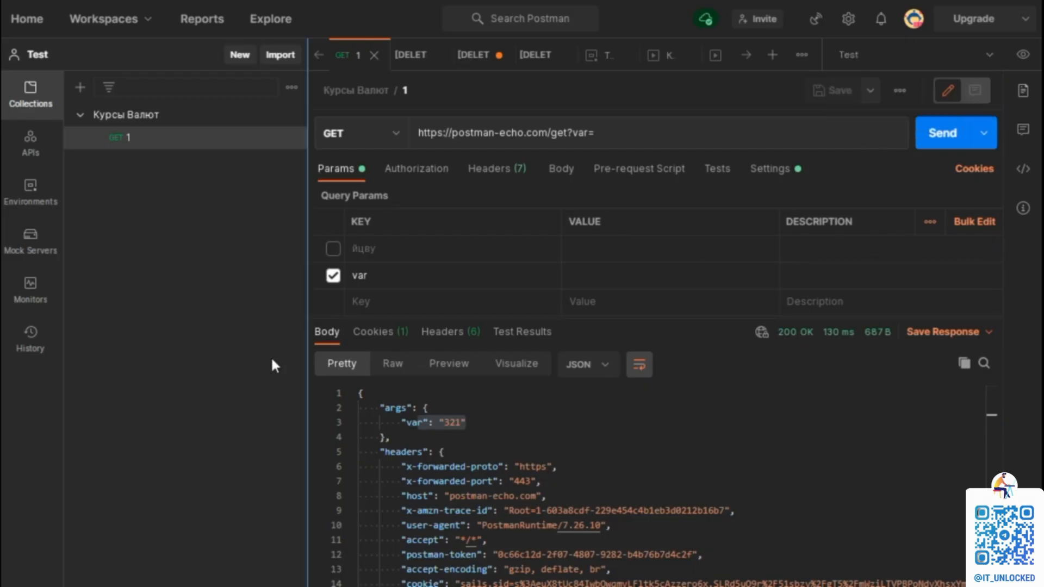
click(1023, 54)
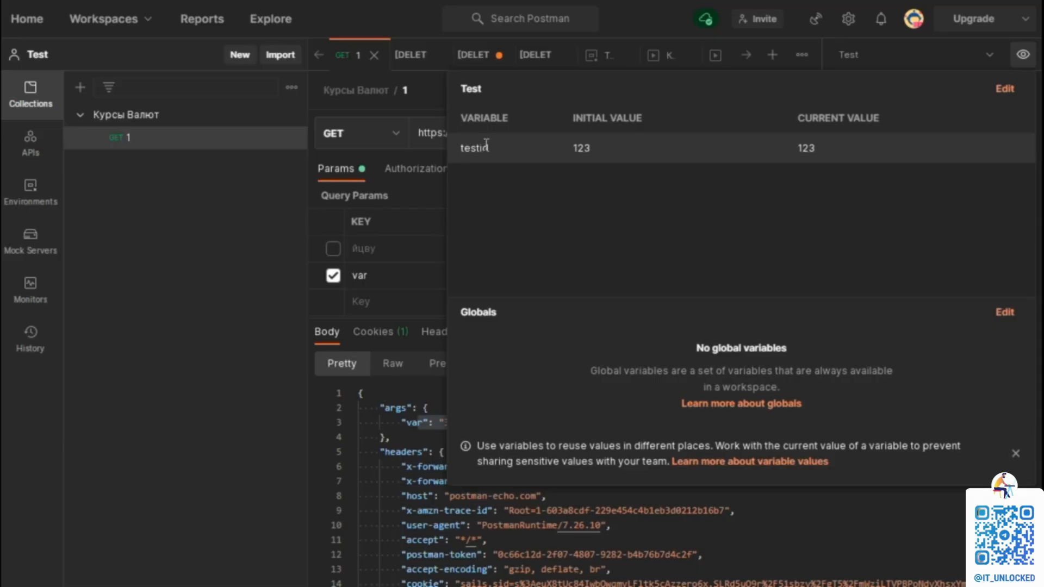
click(163, 211)
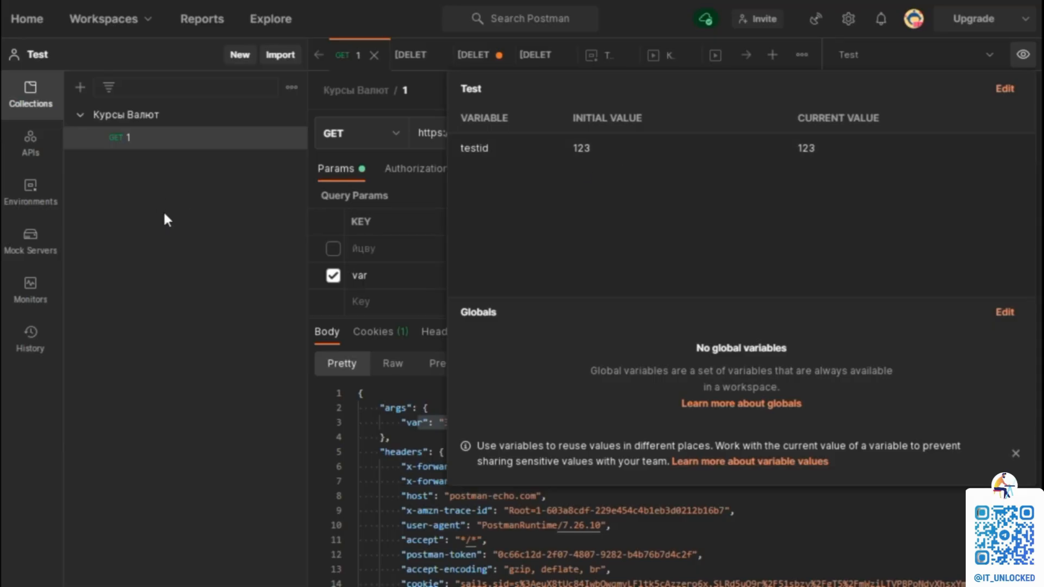
Set the var parameter to {{testid}}, send the request and check the var value returned in the response.
click(621, 134)
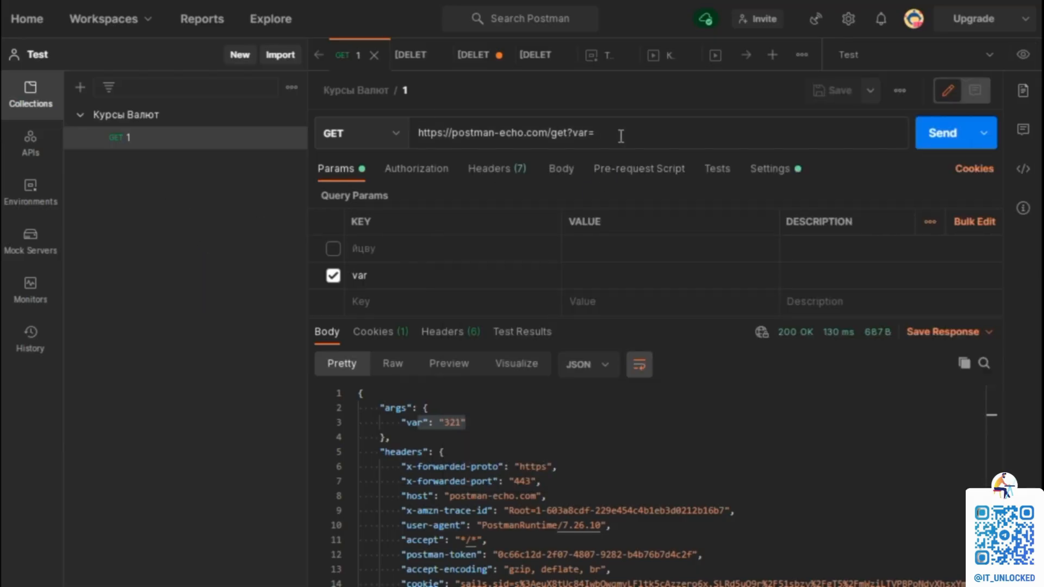
text({{)
key(Escape)
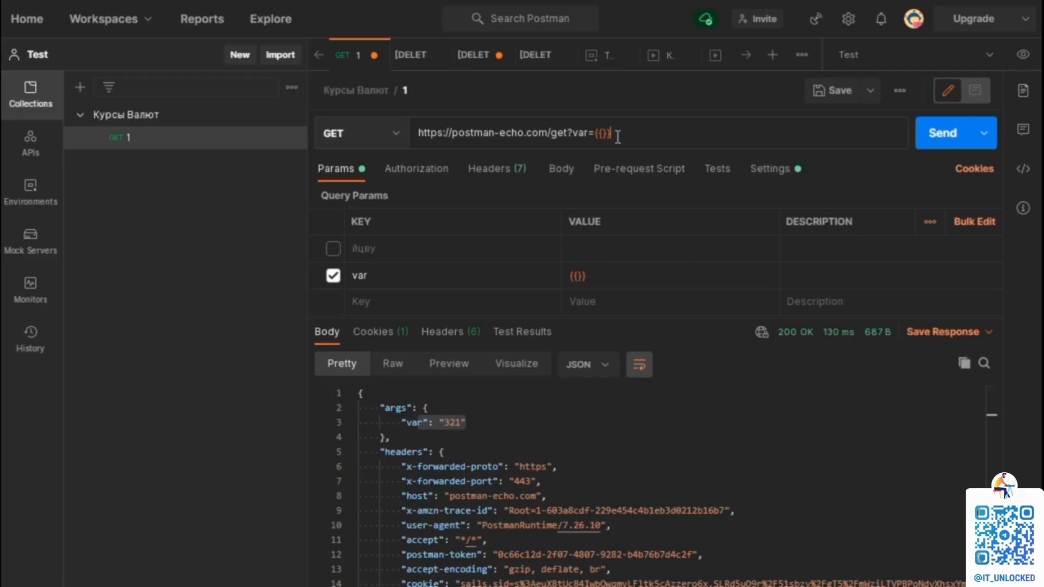
text(testid)
click(924, 134)
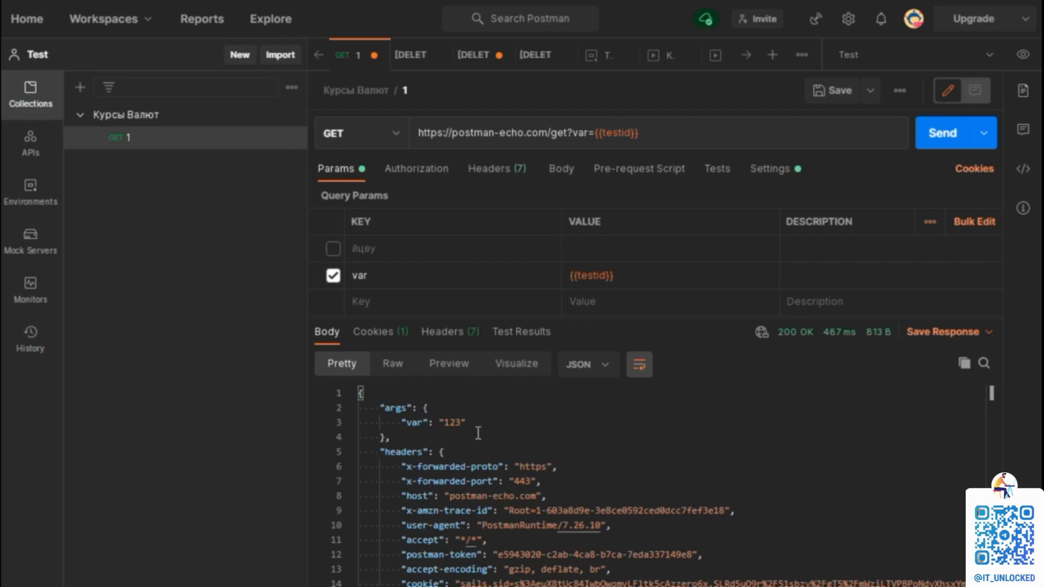
double_click(414, 422)
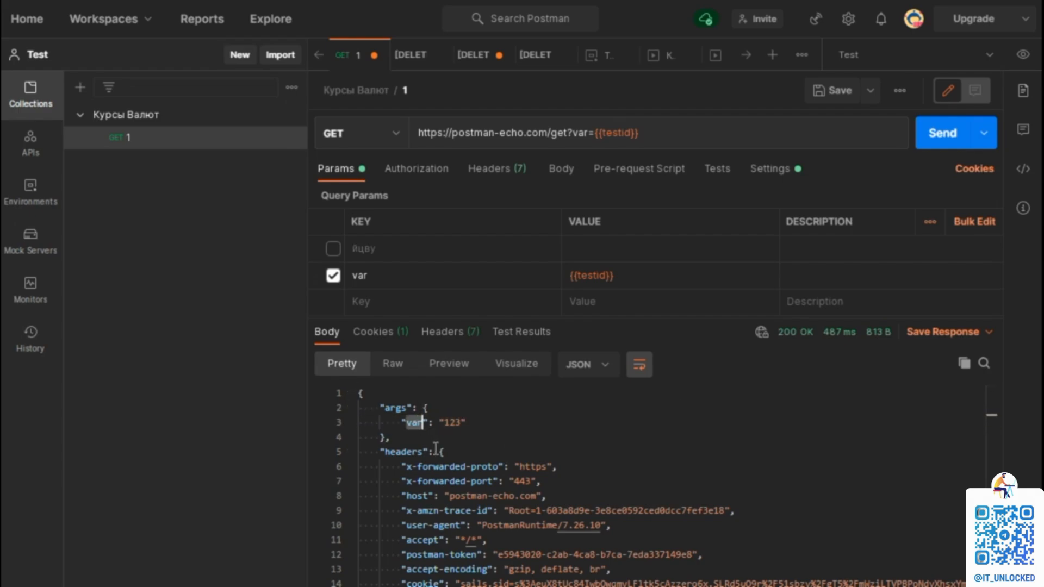
double_click(451, 423)
click(602, 427)
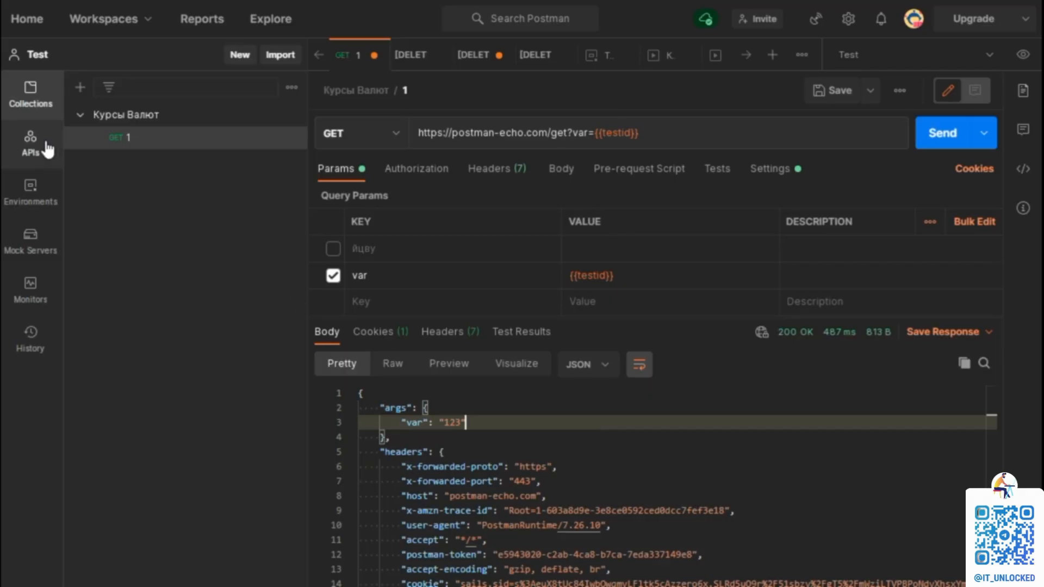
Define the Курсы Валют collection variable testid with initial and current values of 321 and save the collection.
click(147, 121)
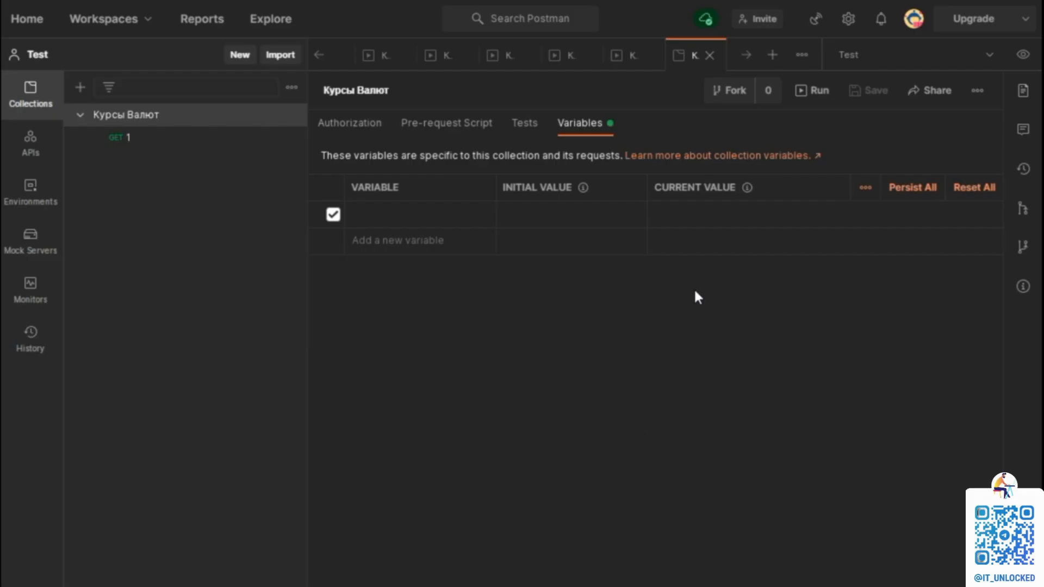
click(393, 211)
text(testid)
key(Tab)
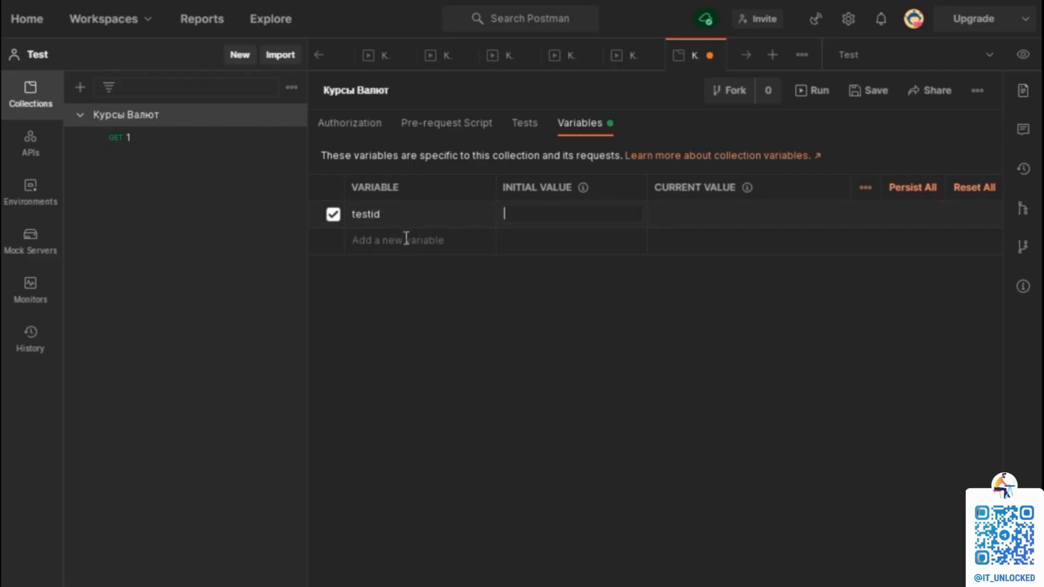
text(321)
key(Tab)
text(32)
key(ctrl+s)
Resend request 1 and compare the returned var value with the variable scope diagram.
click(120, 137)
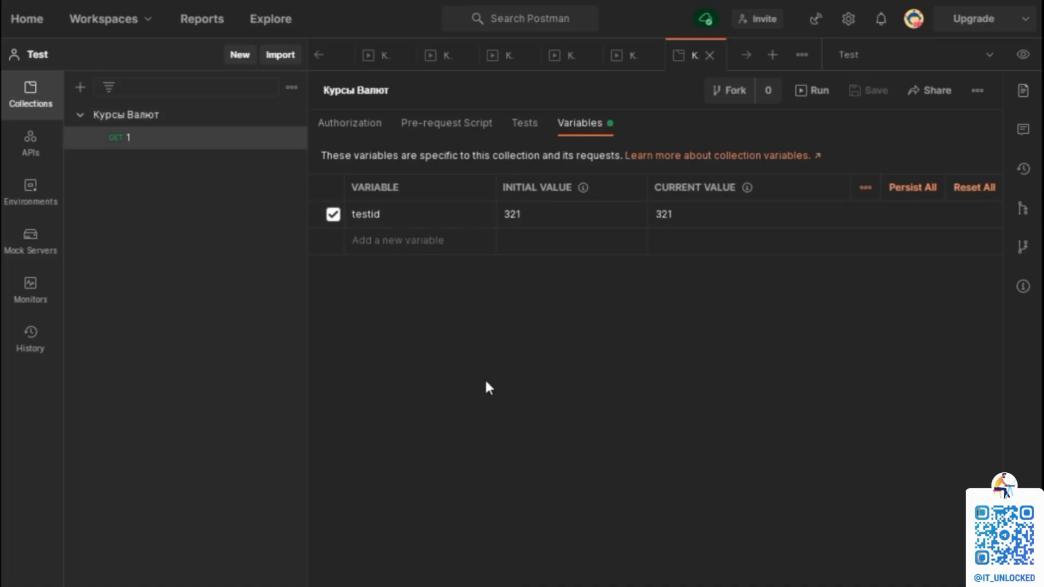
click(933, 132)
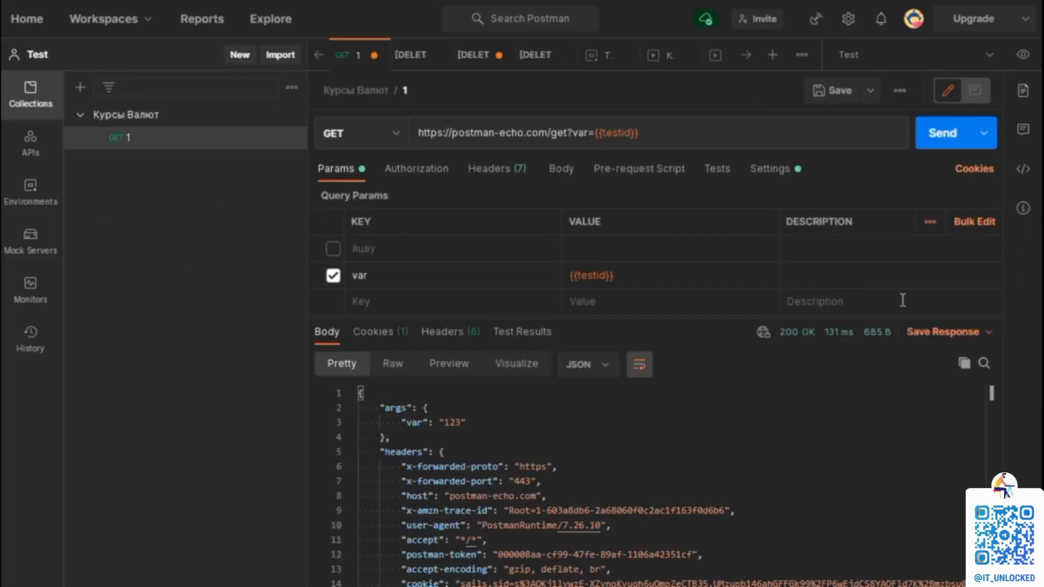
drag(487, 426, 414, 426)
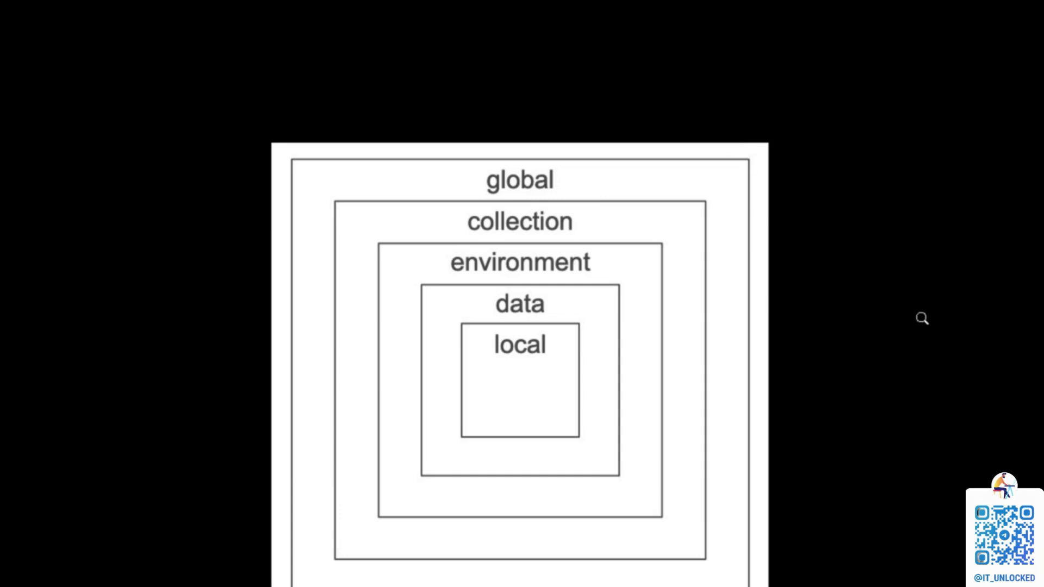
mouse_move(967, 1)
key(alt+Tab)
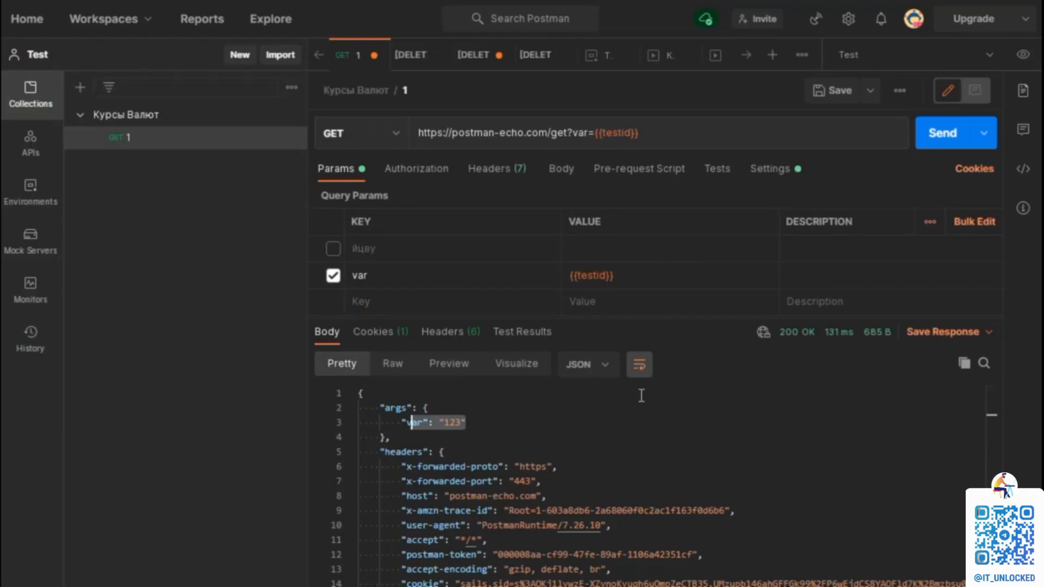
Disable the testid variable in the Test environment and save the environment.
click(28, 205)
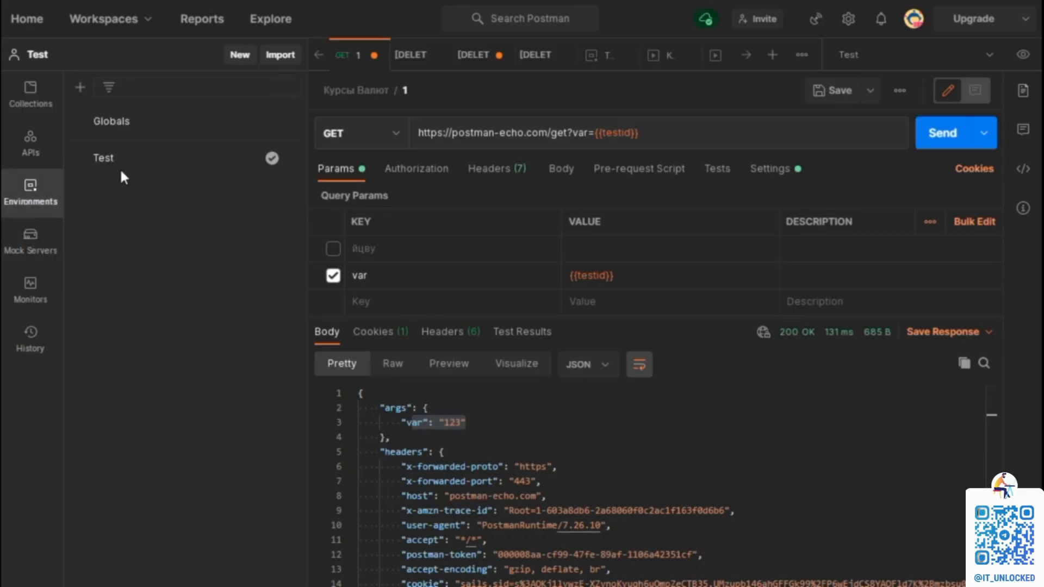
click(146, 170)
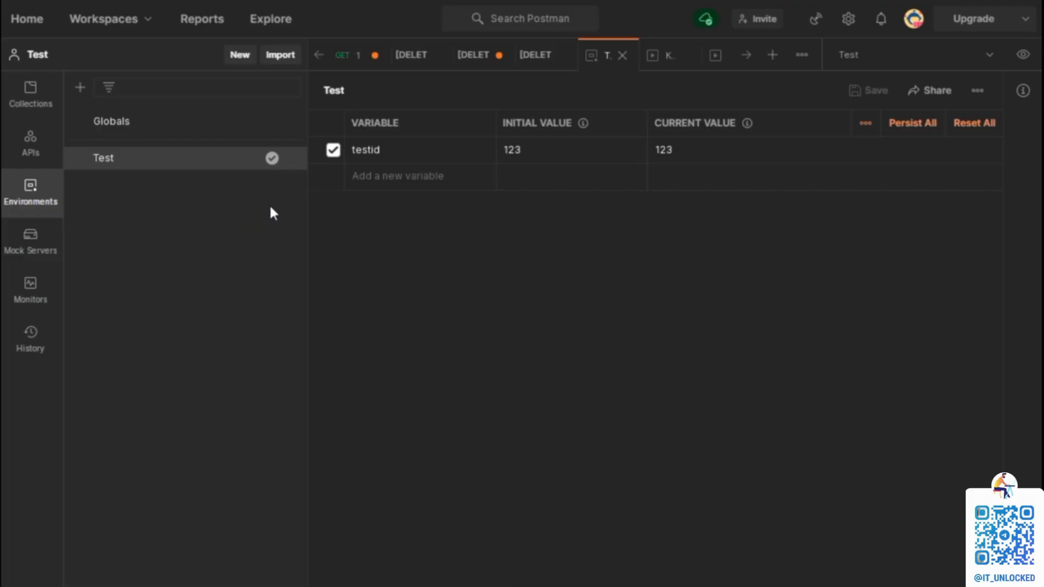
click(334, 151)
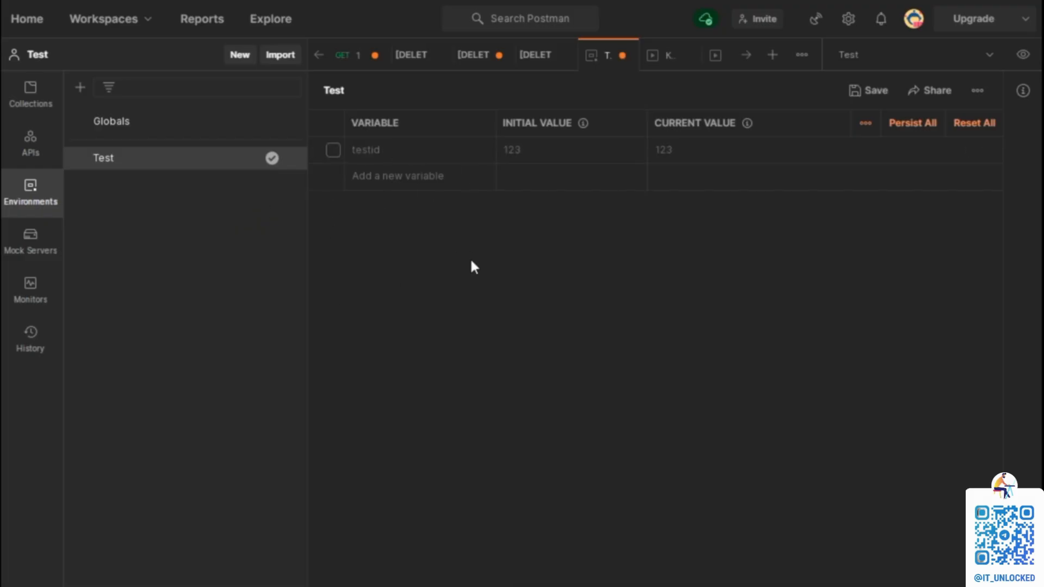
Check the Курсы Валют collection variables, then resend request 1 and examine the returned var value.
click(30, 93)
click(144, 115)
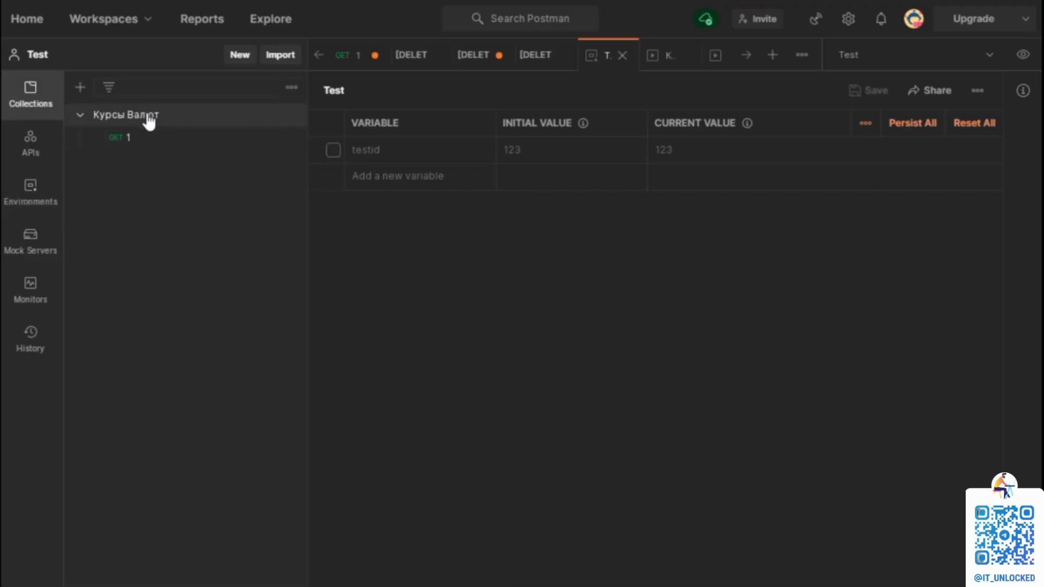
click(137, 139)
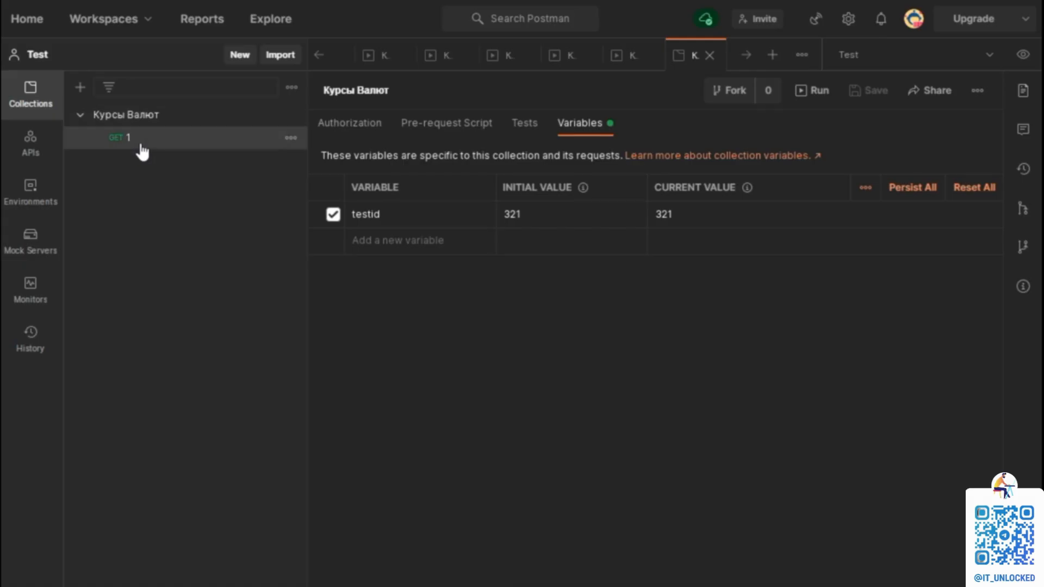
click(950, 137)
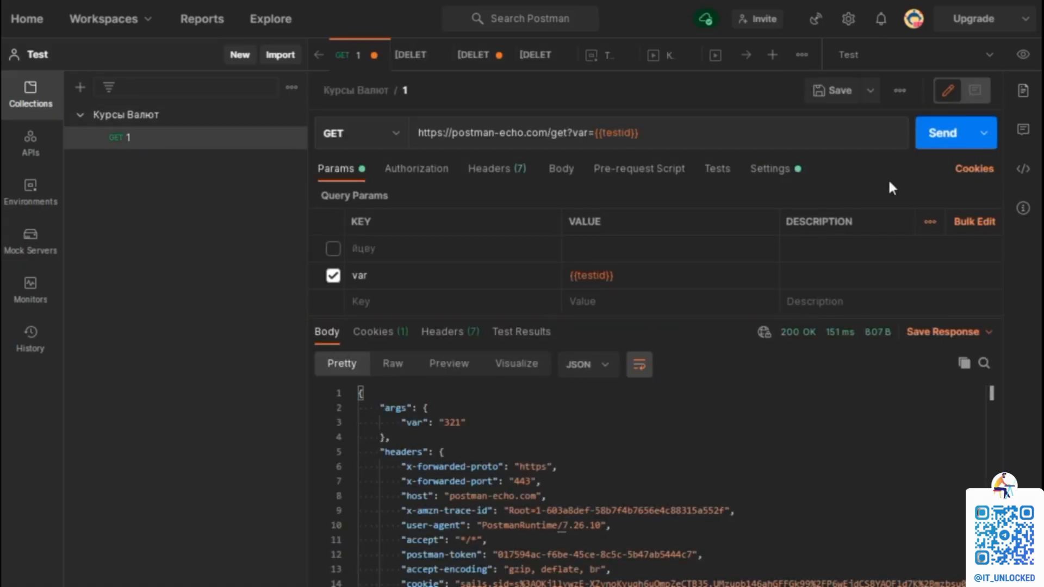
drag(489, 420, 380, 422)
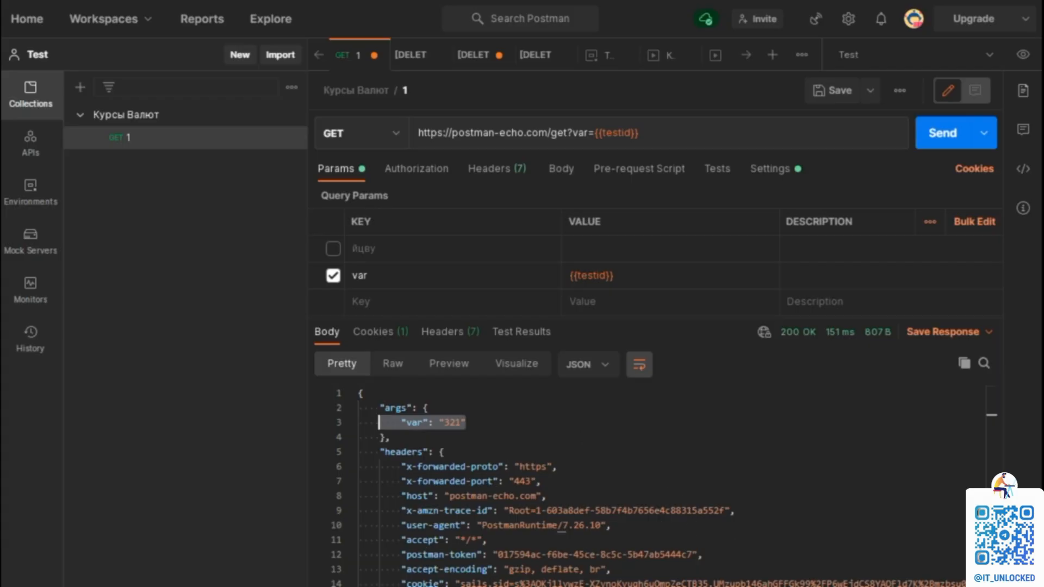
key(alt+Tab)
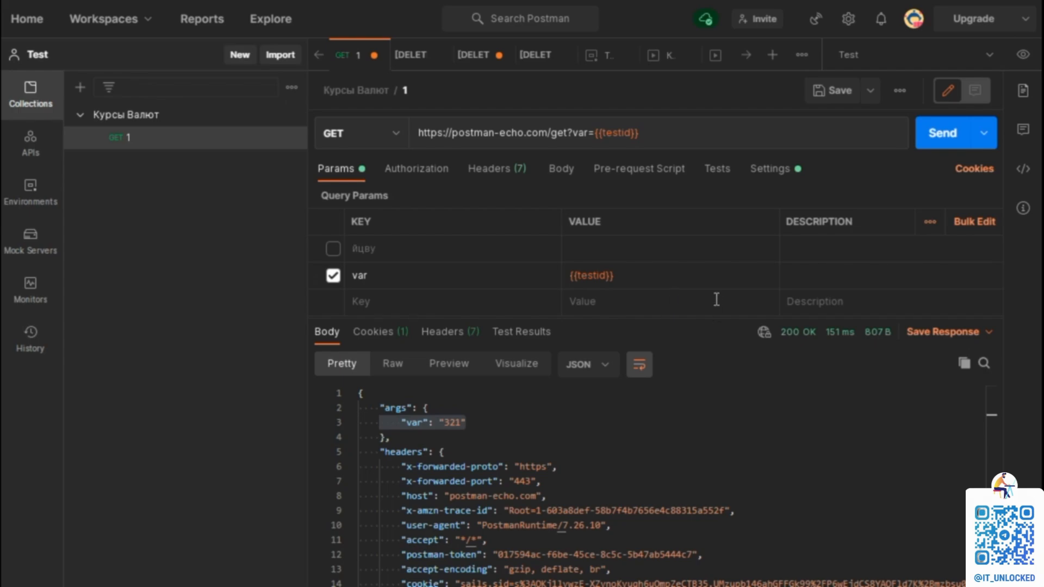
click(642, 272)
click(710, 437)
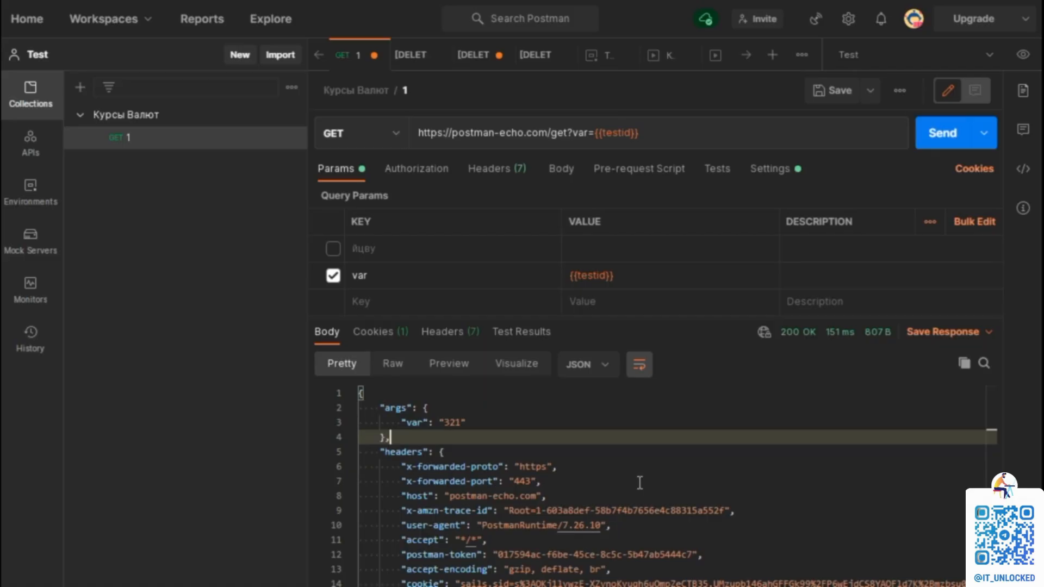
Compare the Pre-request Script and Tests editors of request 1, and view the variables of the Курсы Валют collection.
click(652, 173)
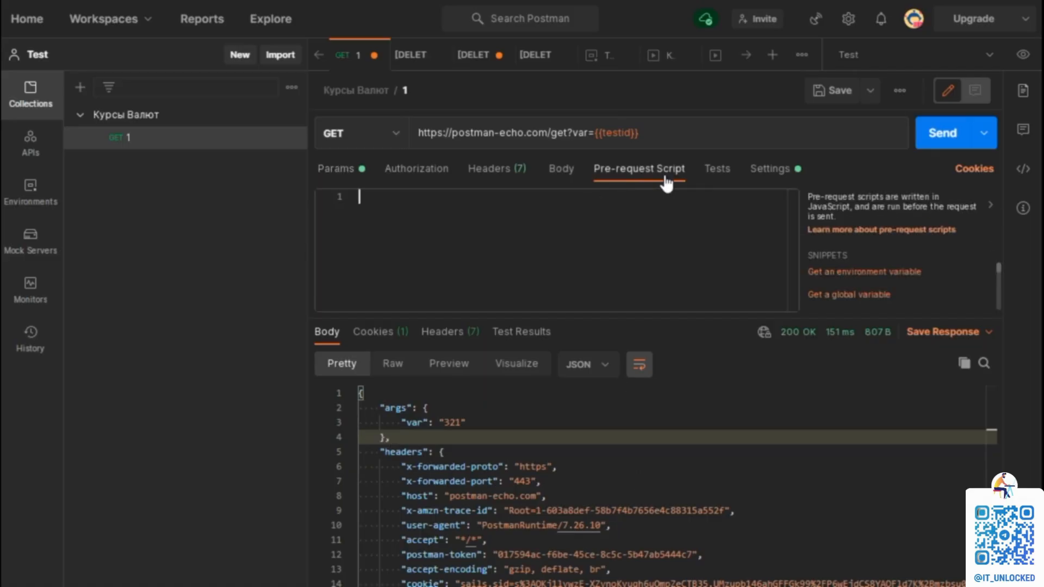
click(702, 177)
click(652, 173)
click(704, 173)
click(652, 173)
click(709, 178)
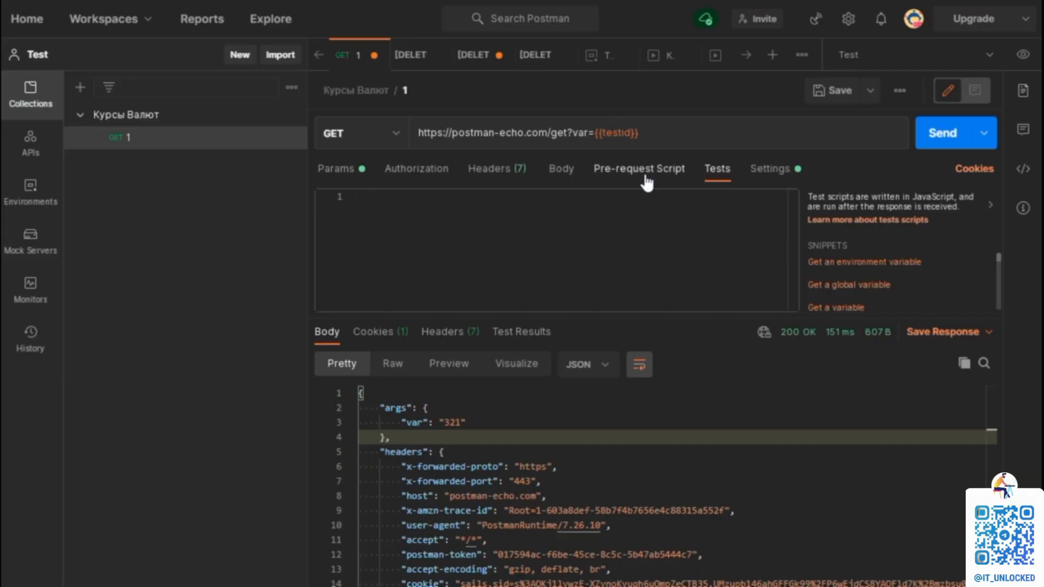
click(644, 177)
click(715, 170)
click(625, 175)
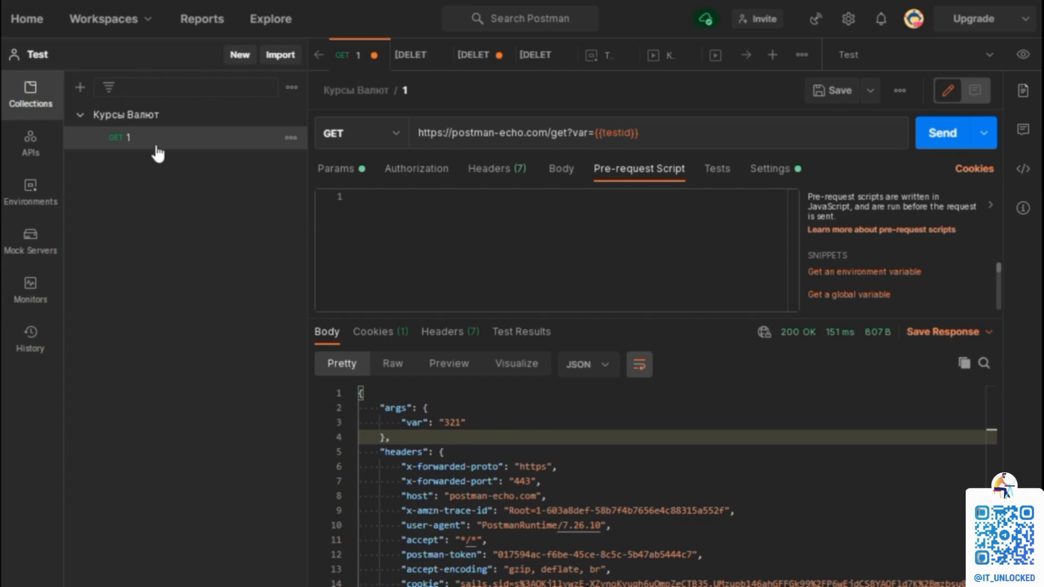
click(144, 116)
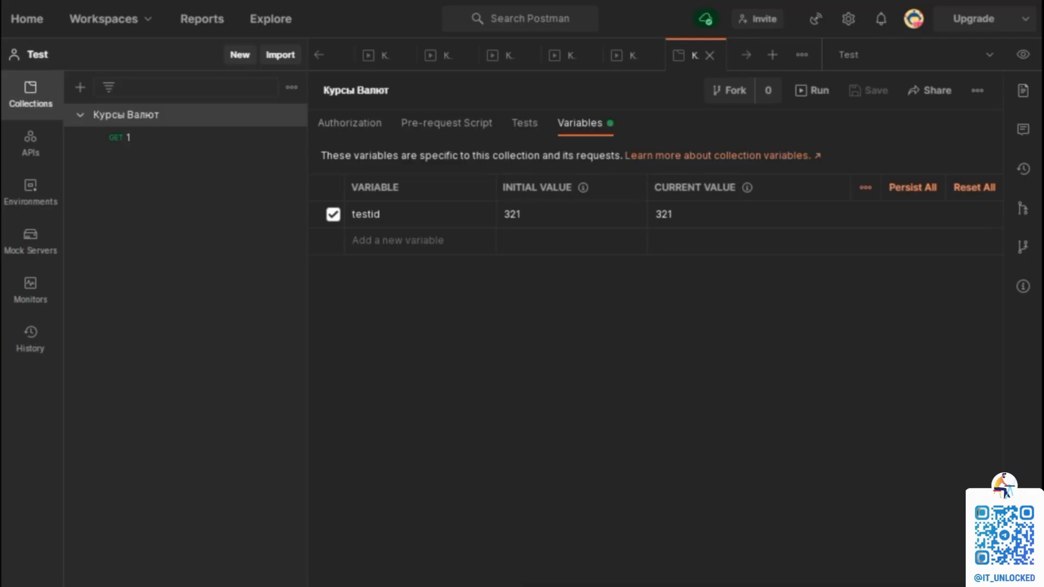
Open 1.csv in Excel and examine the varid header in A1 and the data rows beneath it.
drag(326, 581, 601, 107)
double_click(605, 110)
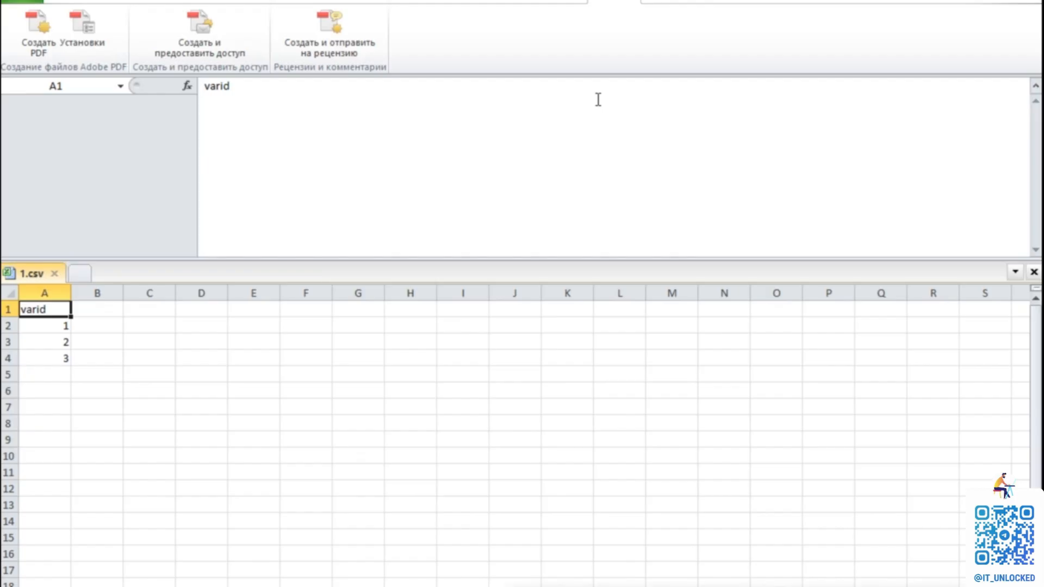
click(199, 449)
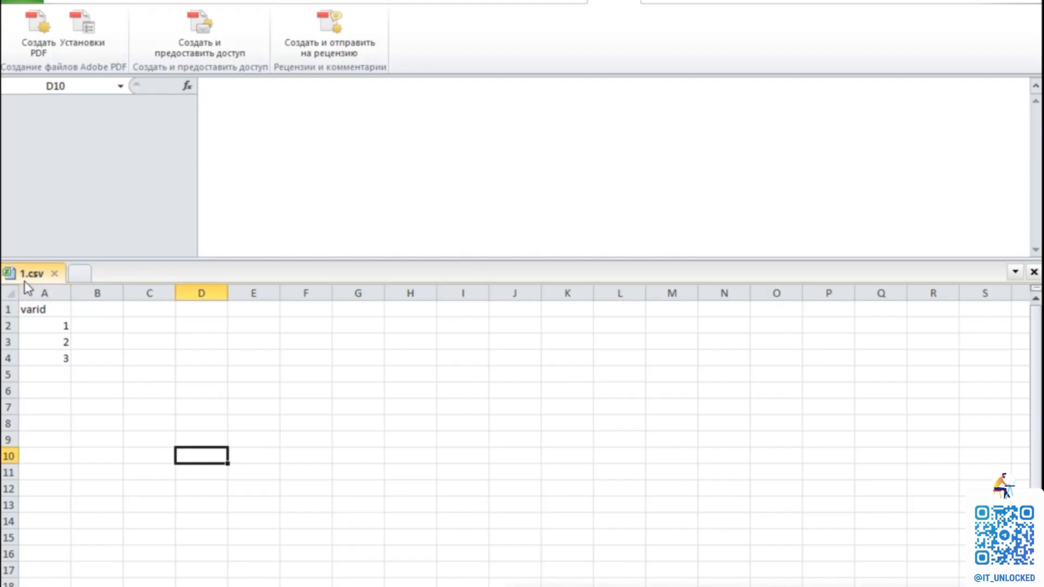
click(114, 414)
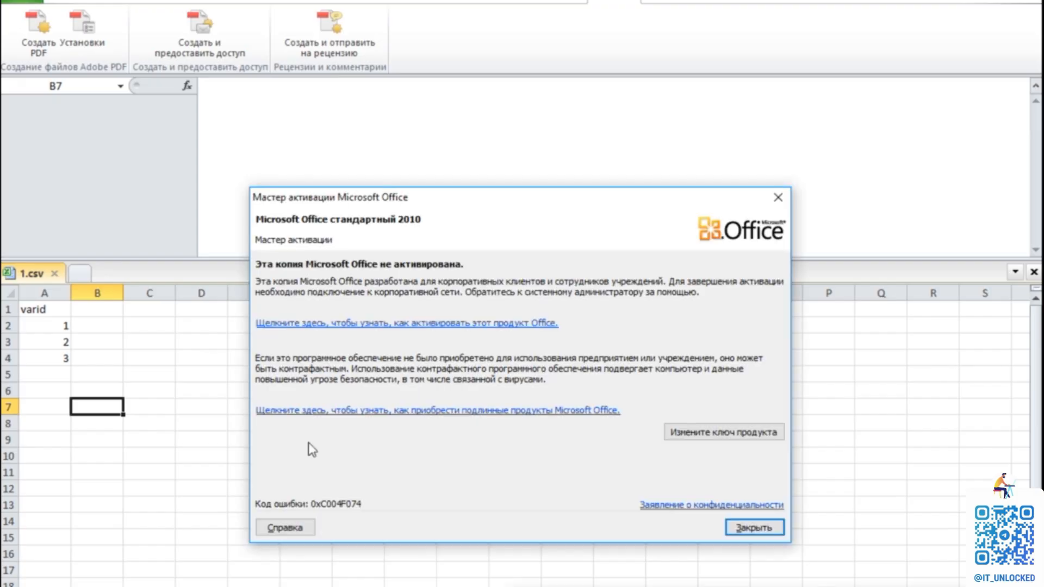
click(753, 526)
click(352, 416)
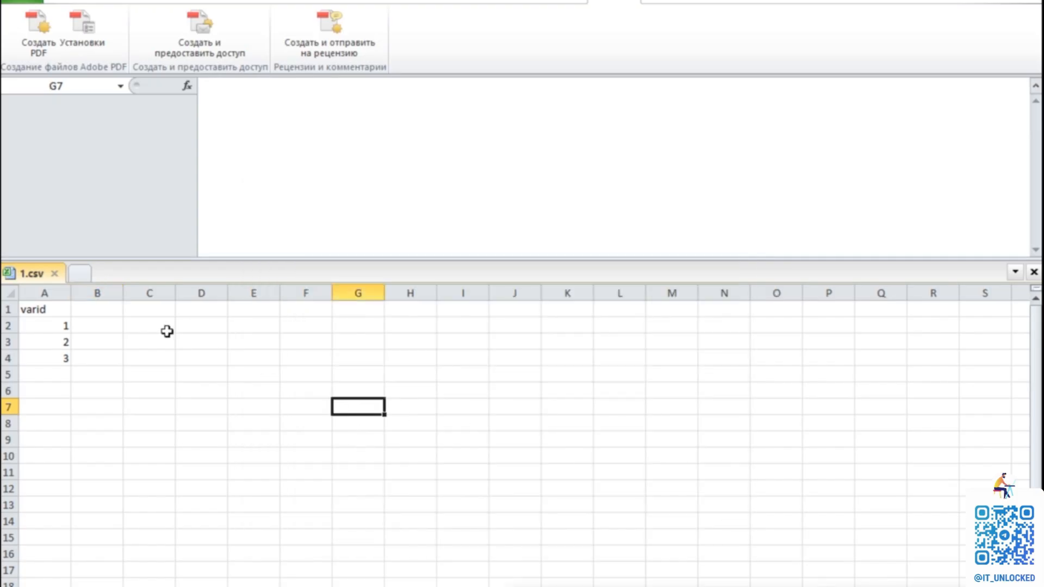
click(201, 467)
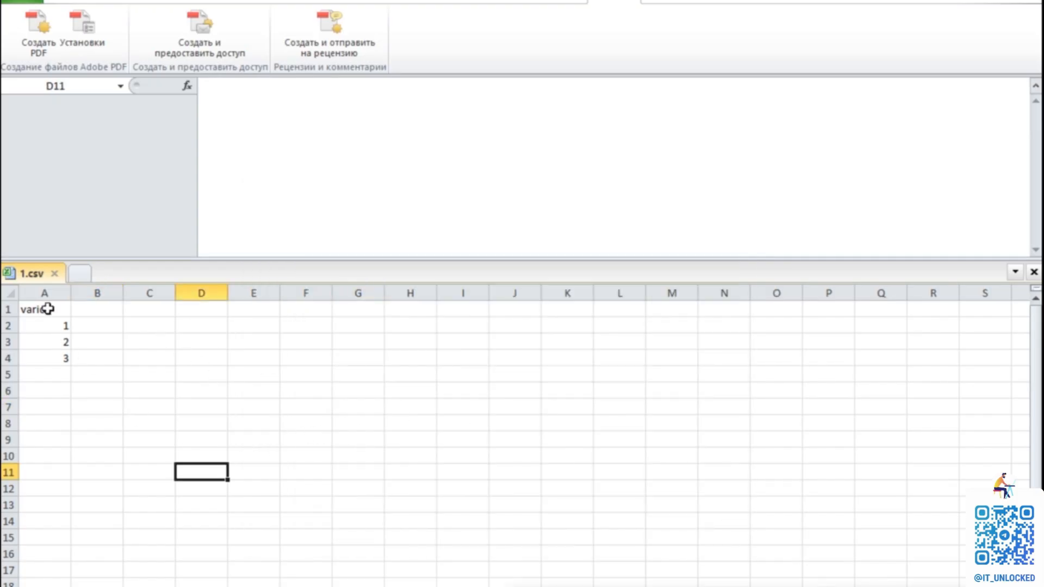
click(46, 308)
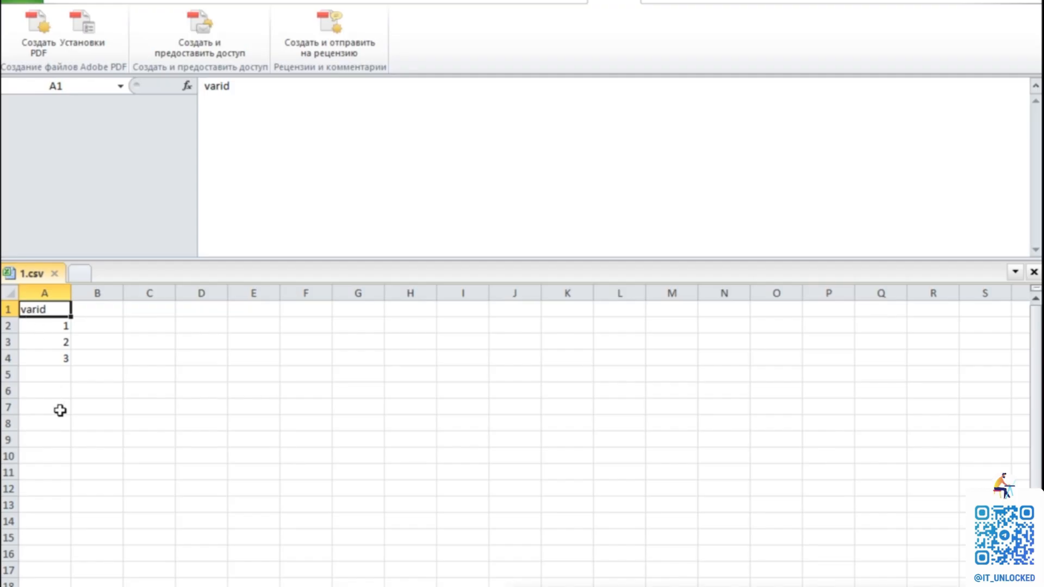
click(77, 438)
click(44, 310)
Append a comma to each of the values 1, 2 and 3 in cells A2 to A4.
click(41, 329)
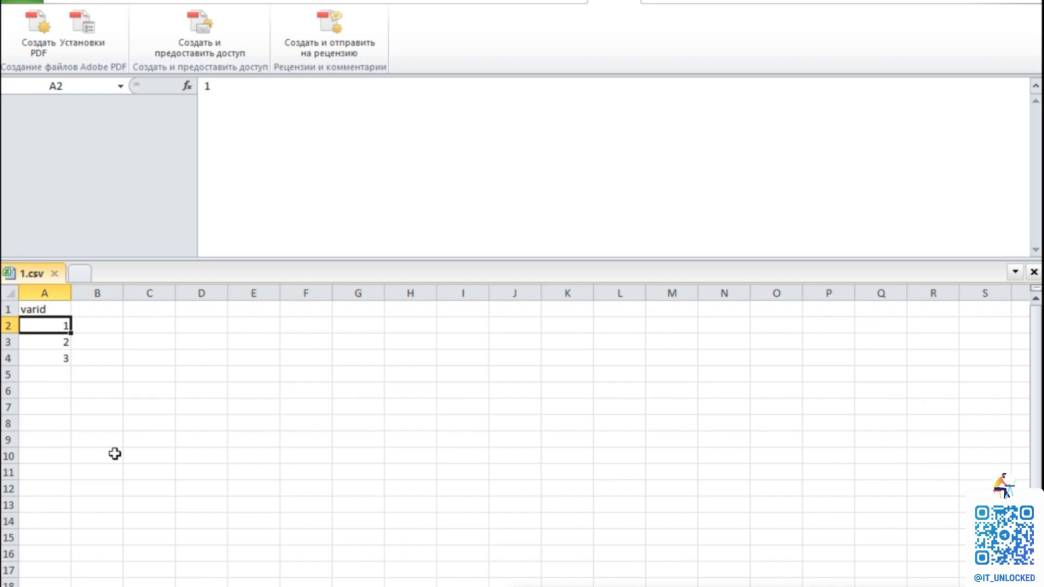
key(F2)
text(7)
key(BackSpace)
text(,)
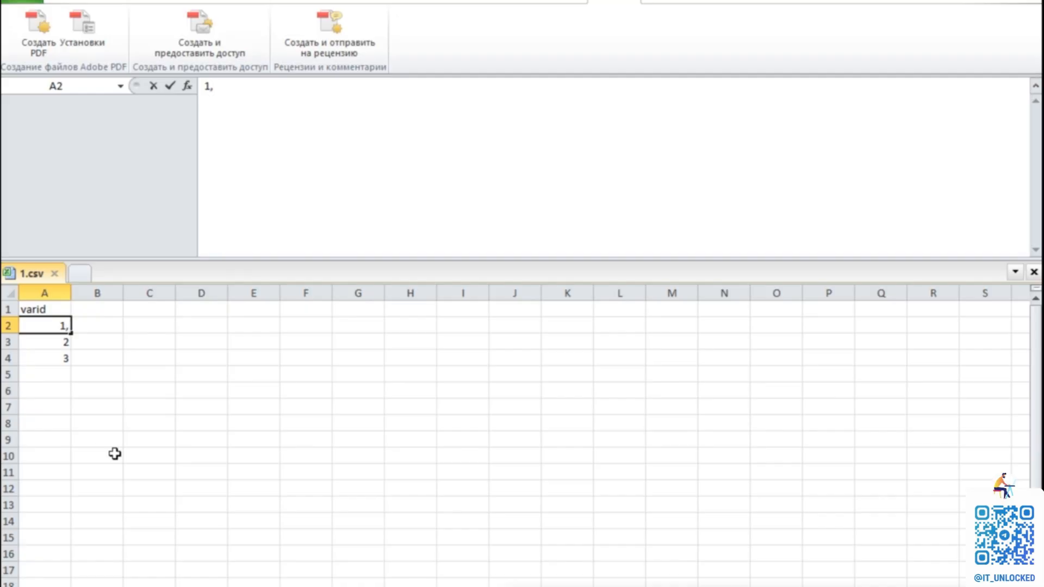
key(Return)
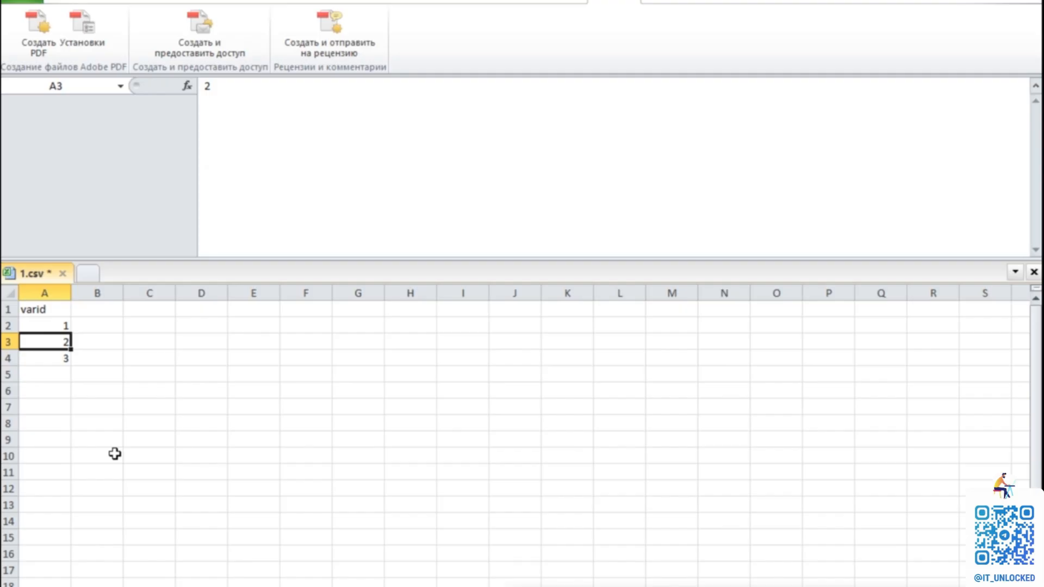
key(F2)
text(,)
key(Return)
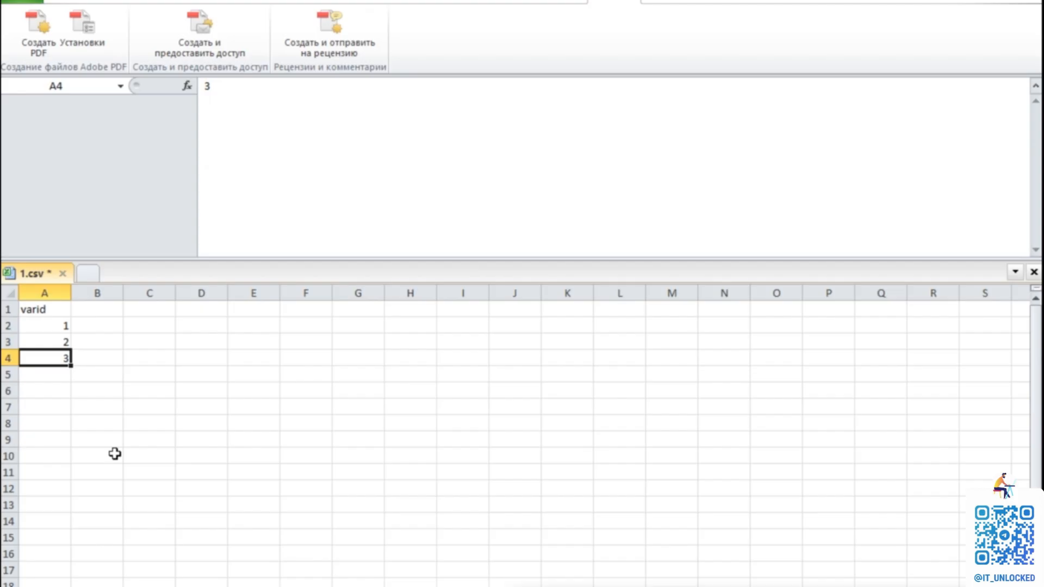
key(F2)
text(,)
key(Return)
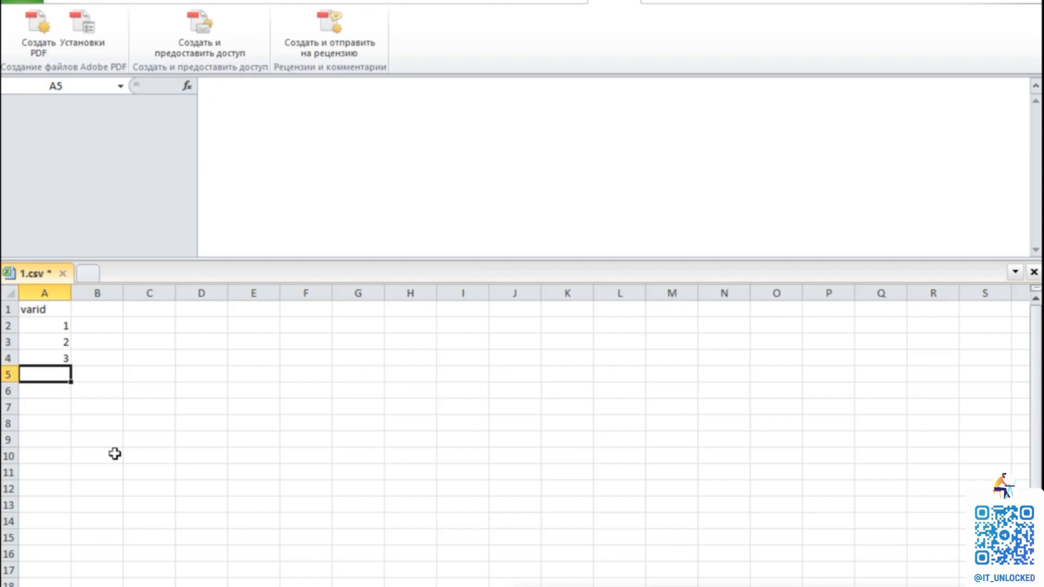
Save 1.csv, keeping the comma-delimited CSV format.
key(ctrl+s)
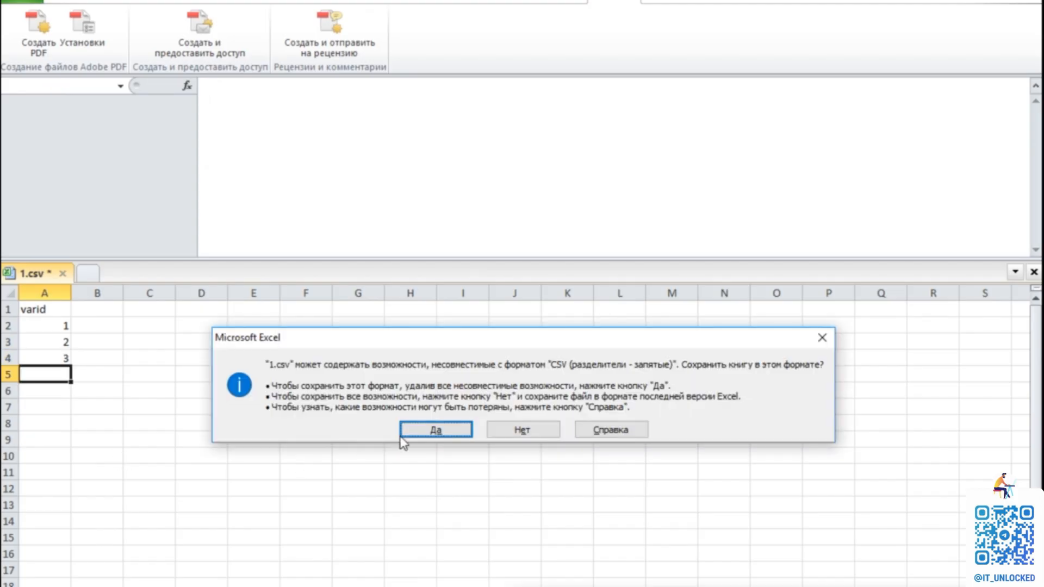
click(432, 430)
click(229, 462)
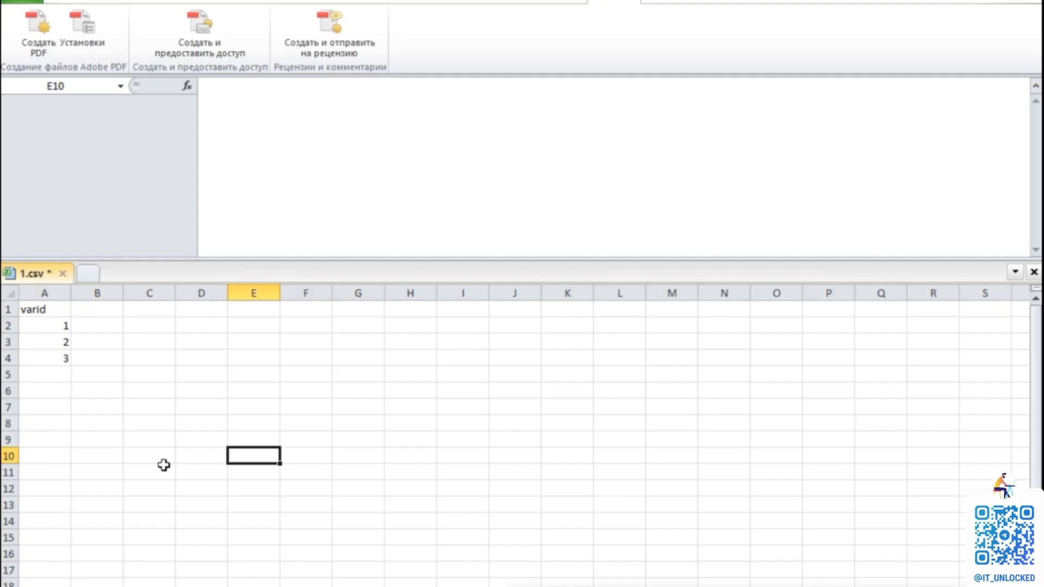
click(136, 459)
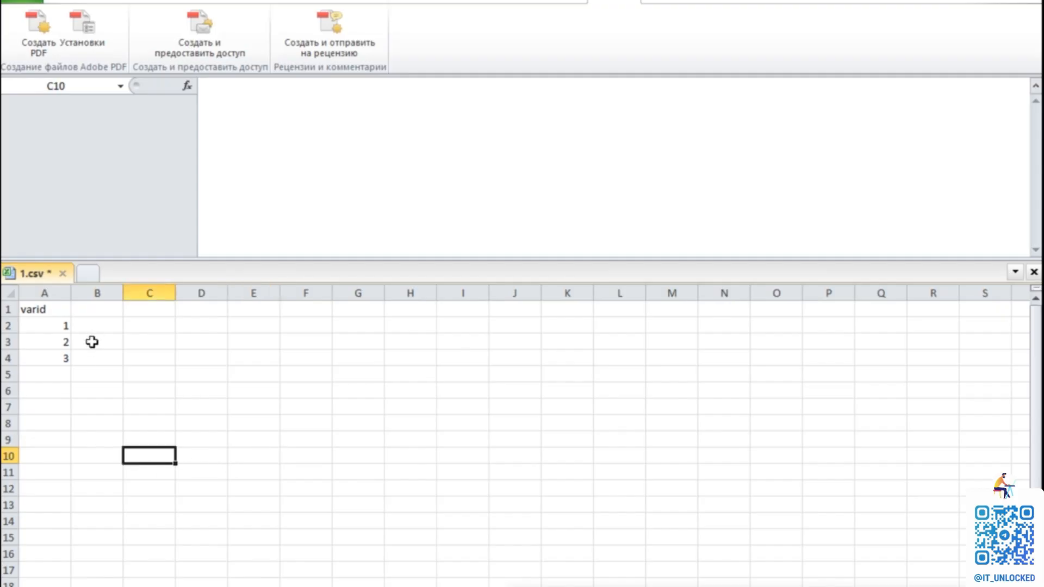
click(42, 310)
click(250, 103)
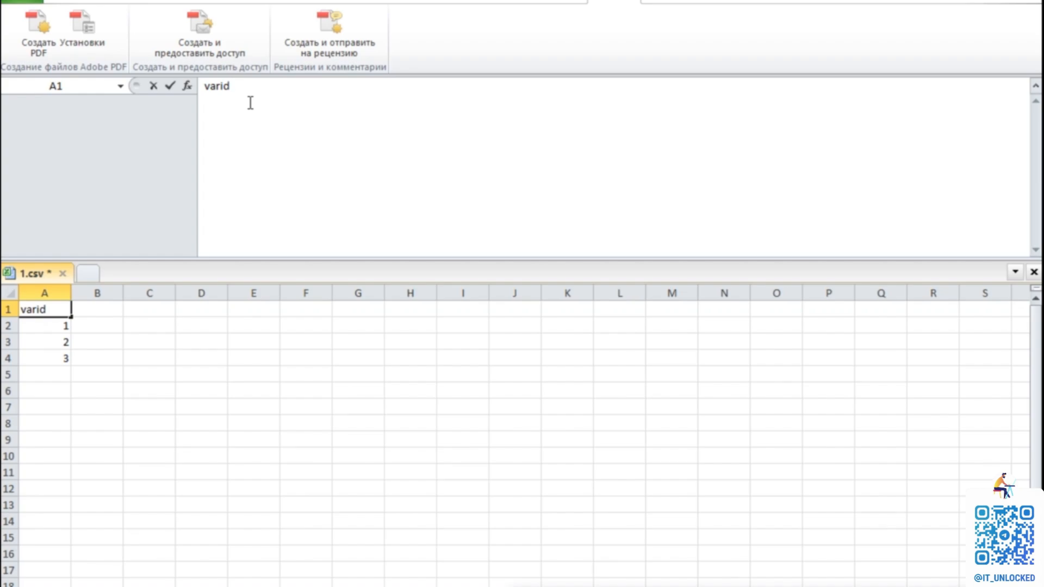
text(Б)
key(BackSpace)
text(,)
key(Escape)
click(118, 403)
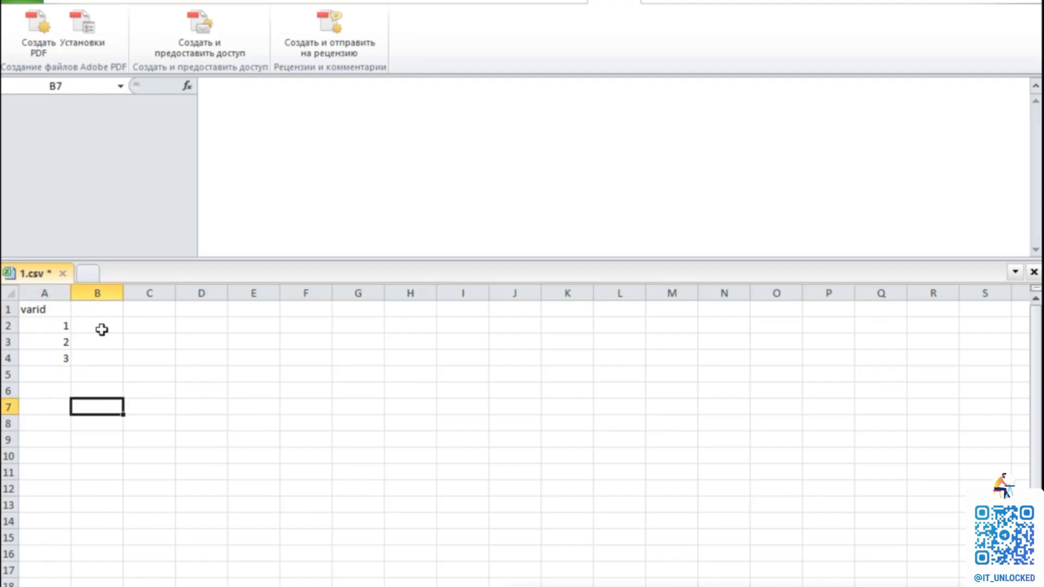
Point out the cells B2 to B4 beside the data, and close 1.csv without saving to return to Postman.
click(101, 328)
click(89, 342)
click(98, 358)
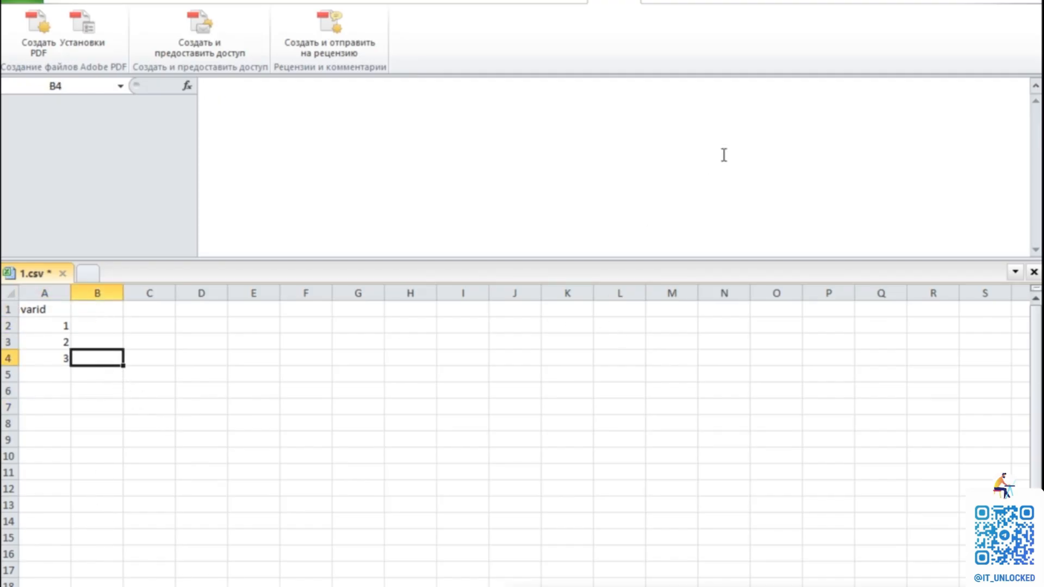
click(1022, 1)
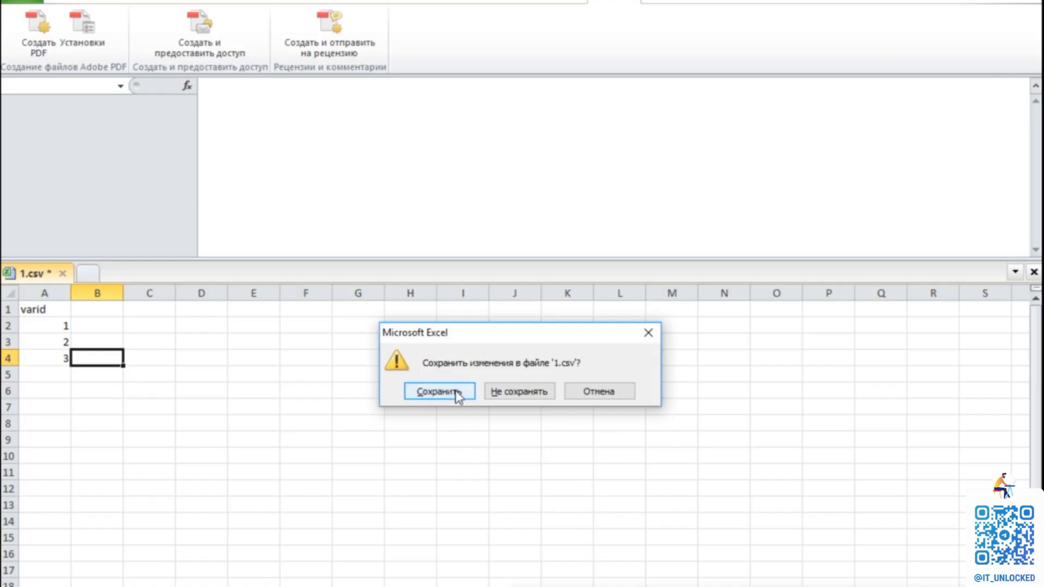
click(519, 395)
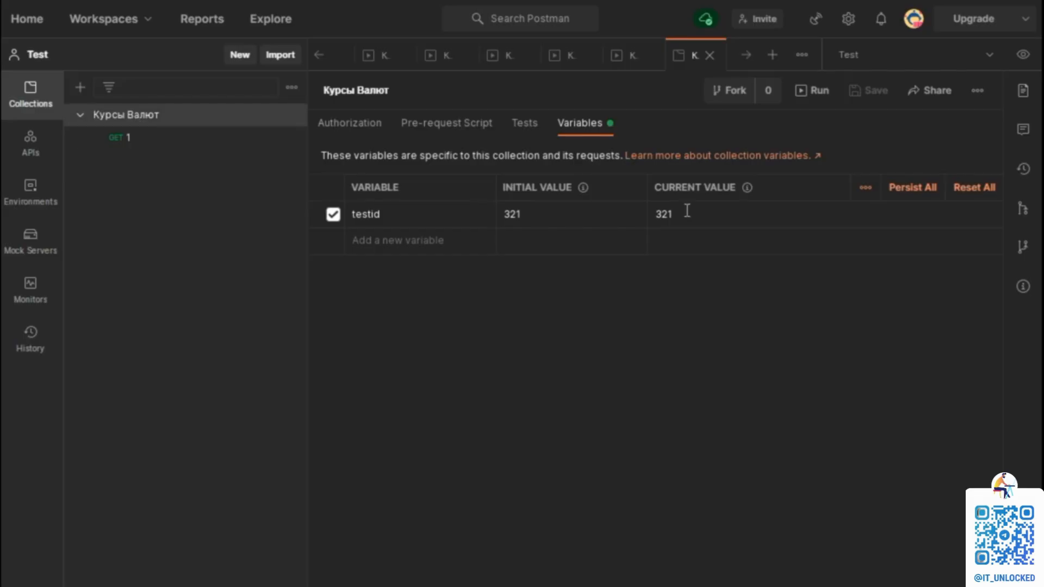
Set up a run of the Курсы Валют collection and load 1.csv from the Загрузки folder as its data file.
click(816, 93)
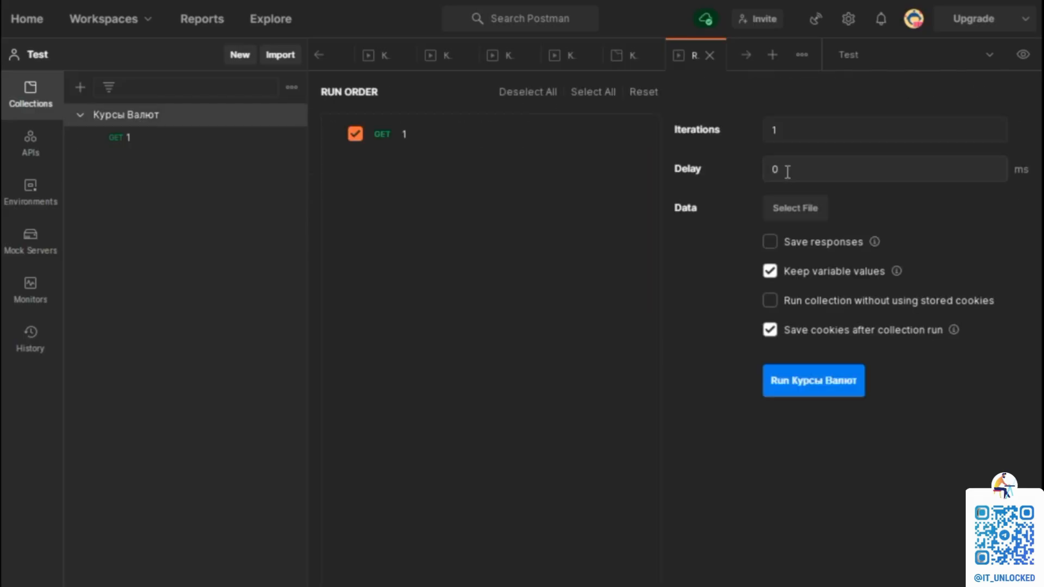
drag(787, 130, 764, 134)
click(401, 134)
click(787, 207)
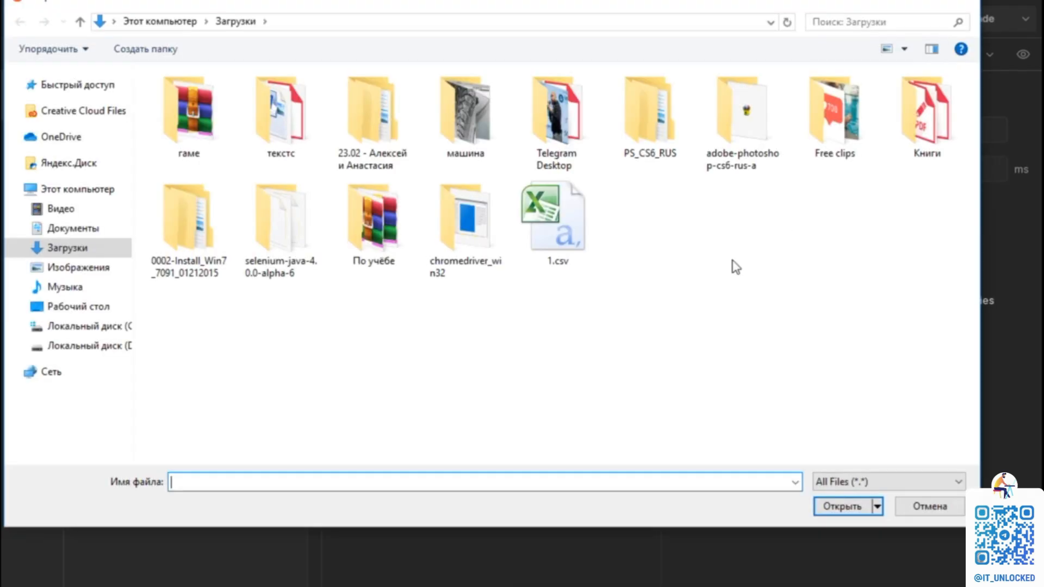
double_click(565, 216)
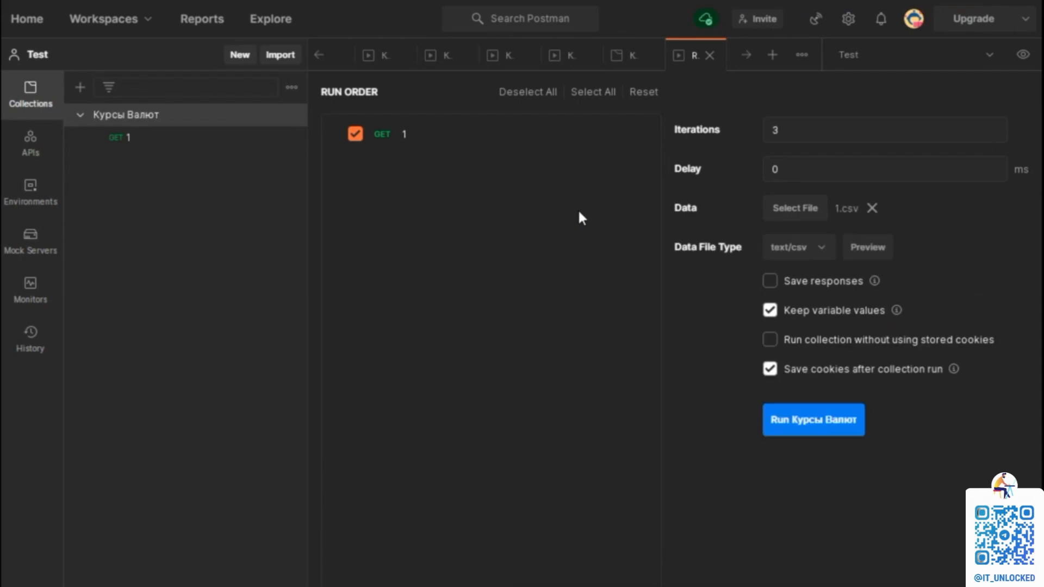
Check the iteration count and preview the data file's varid value for each iteration.
drag(790, 136, 762, 135)
click(508, 249)
drag(779, 135, 759, 130)
click(873, 253)
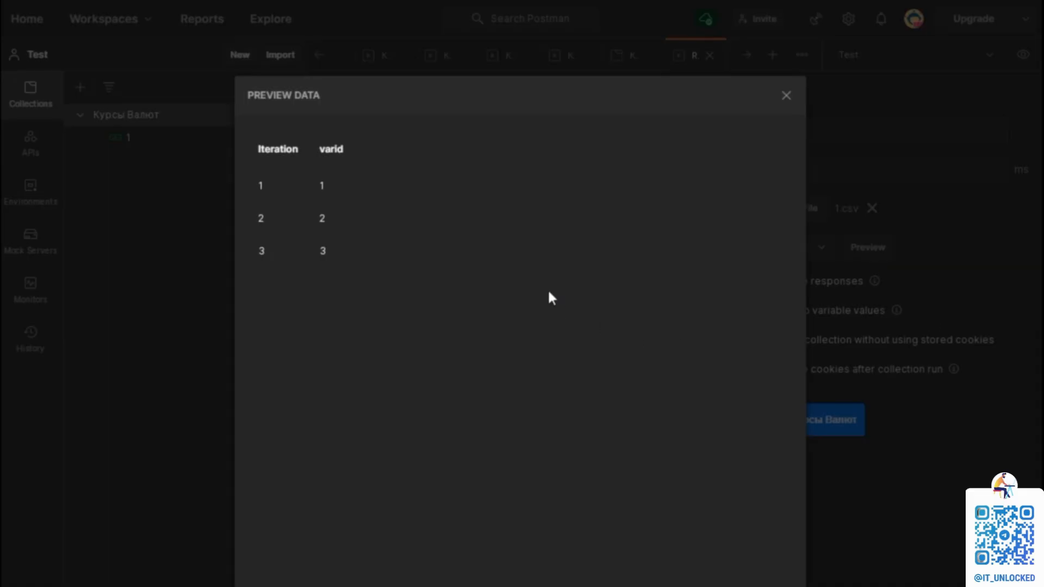
double_click(261, 186)
drag(321, 156, 349, 152)
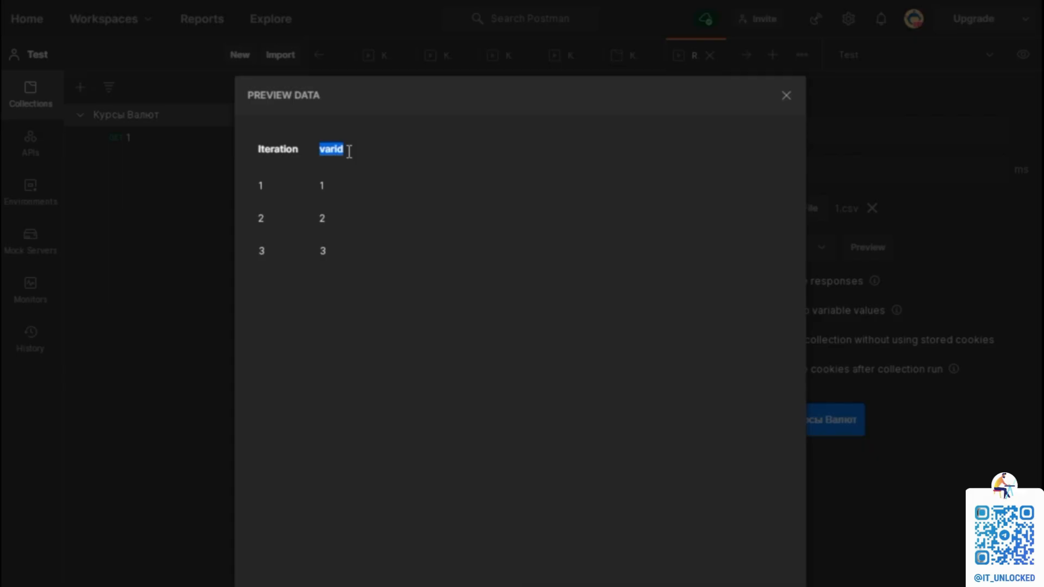
double_click(322, 185)
double_click(322, 218)
double_click(323, 251)
click(786, 96)
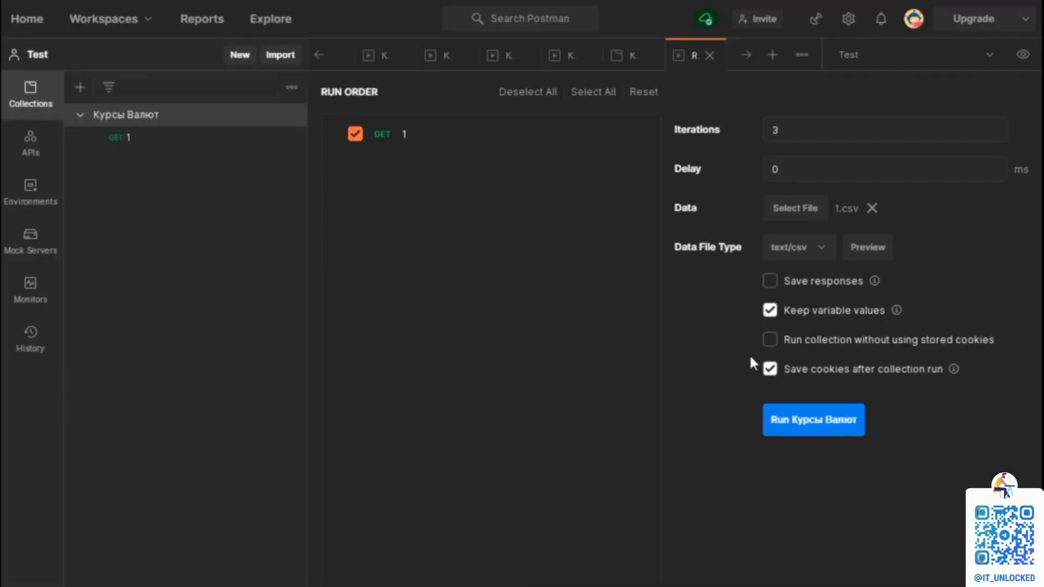
Run the Курсы Валют collection and inspect the request URL and headers of request 1 in iteration 1.
click(827, 419)
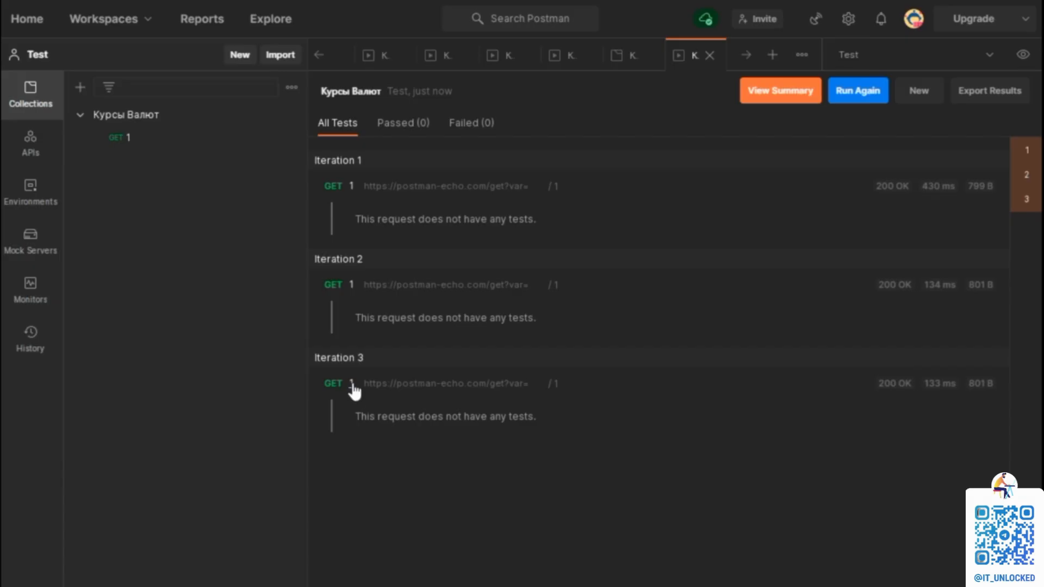
click(351, 188)
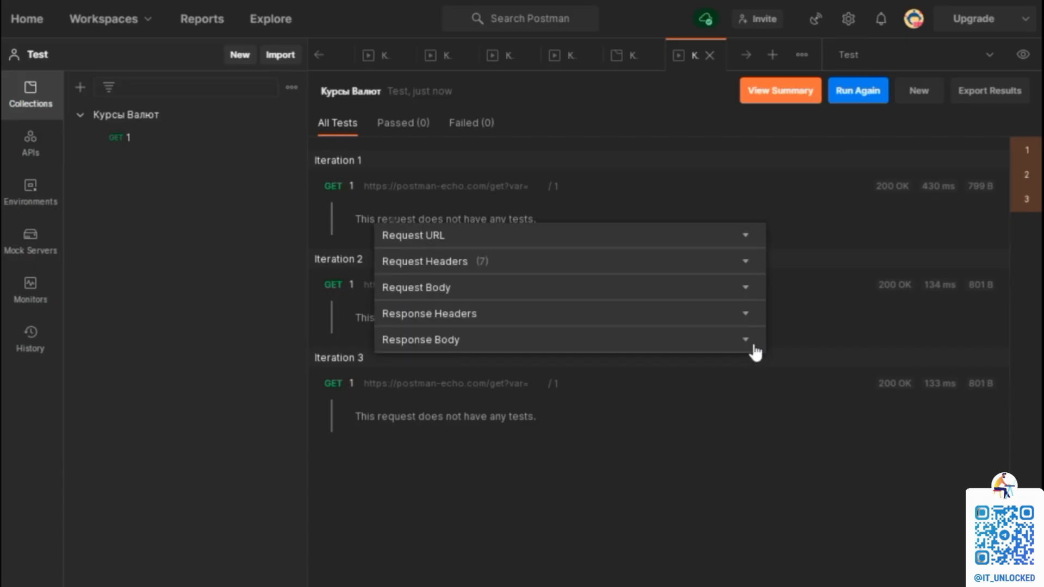
click(745, 239)
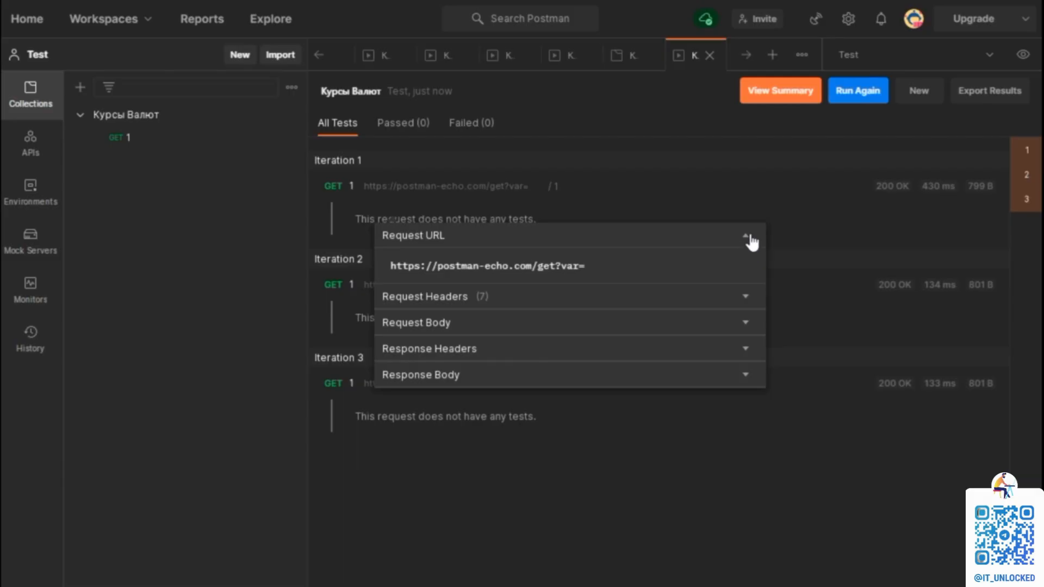
click(743, 299)
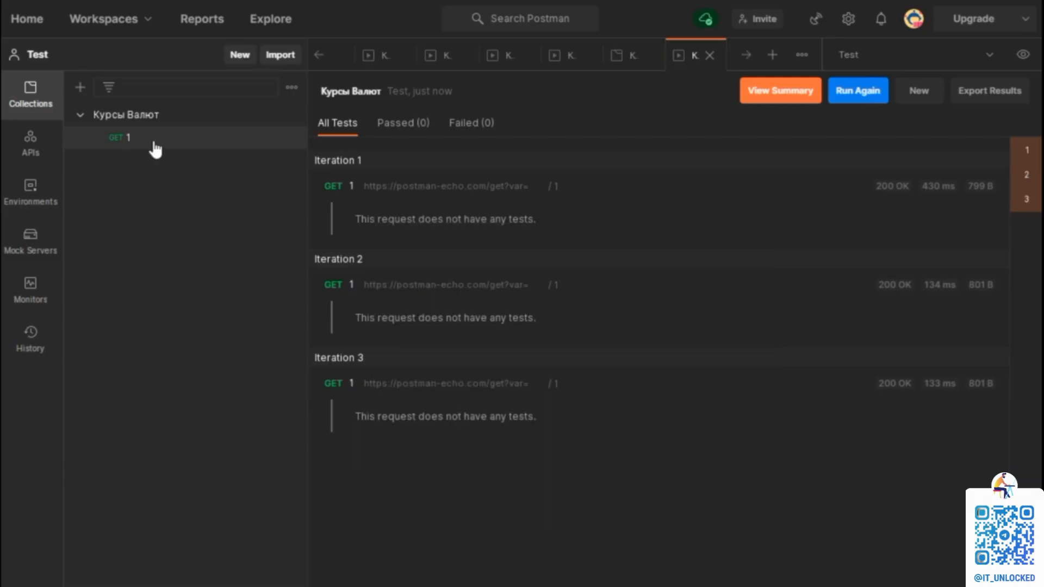
Check the query parameters of request 1 and return to the variables of the Курсы Валют collection.
click(150, 143)
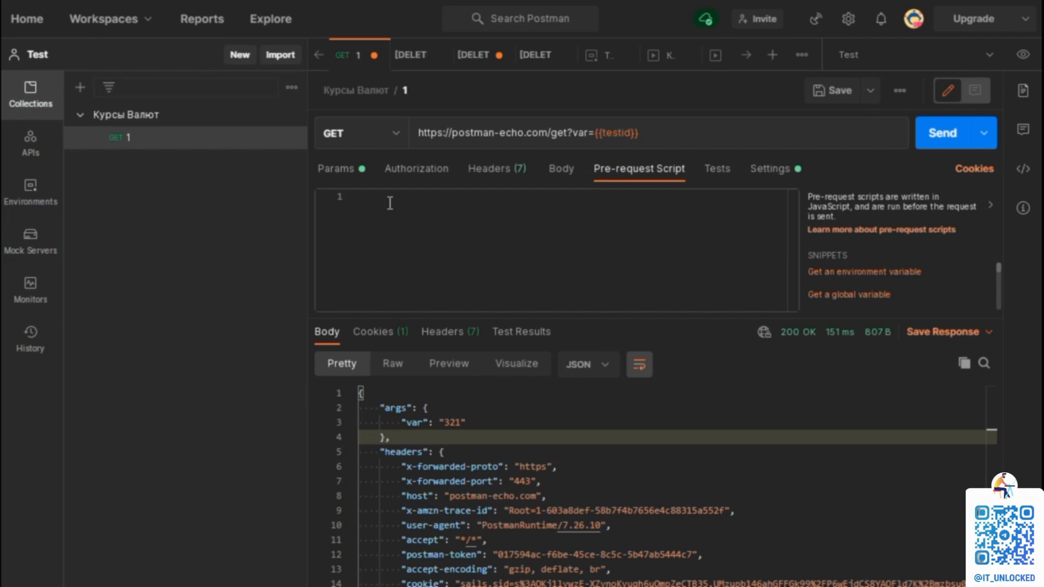
click(336, 170)
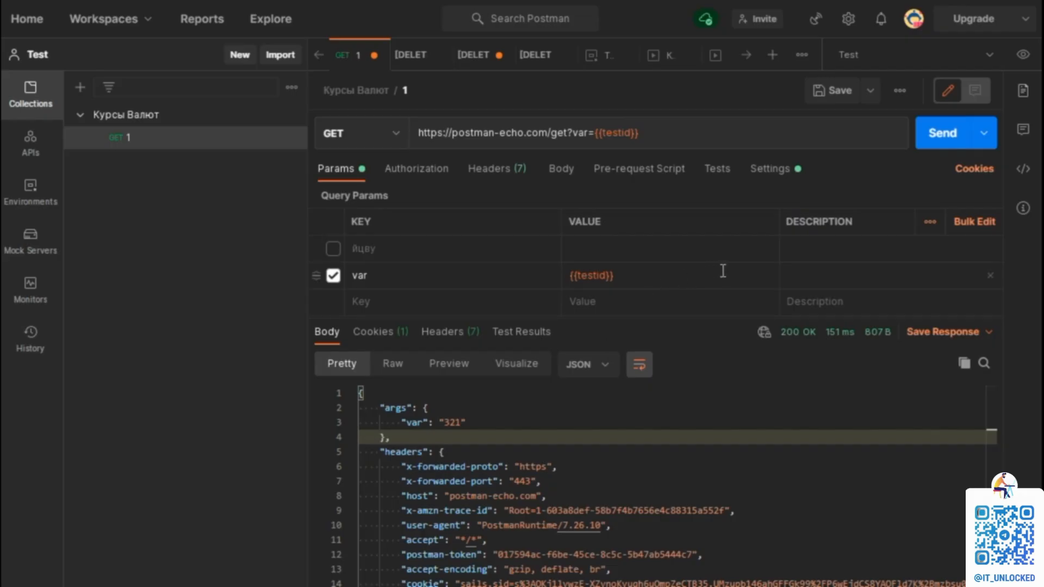
click(133, 114)
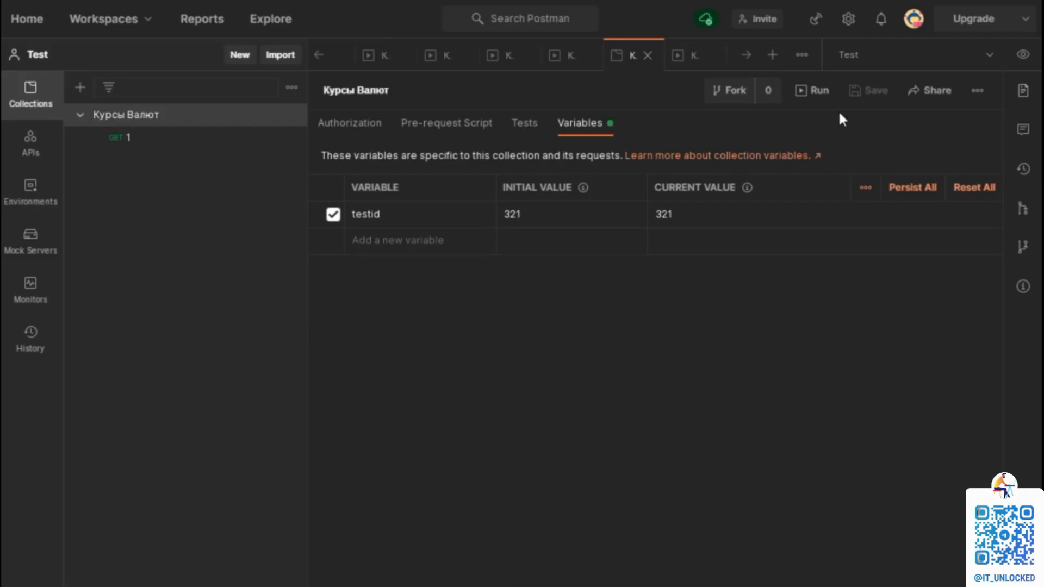
Set up another run of the Курсы Валют collection with 1.csv as the data file.
click(815, 93)
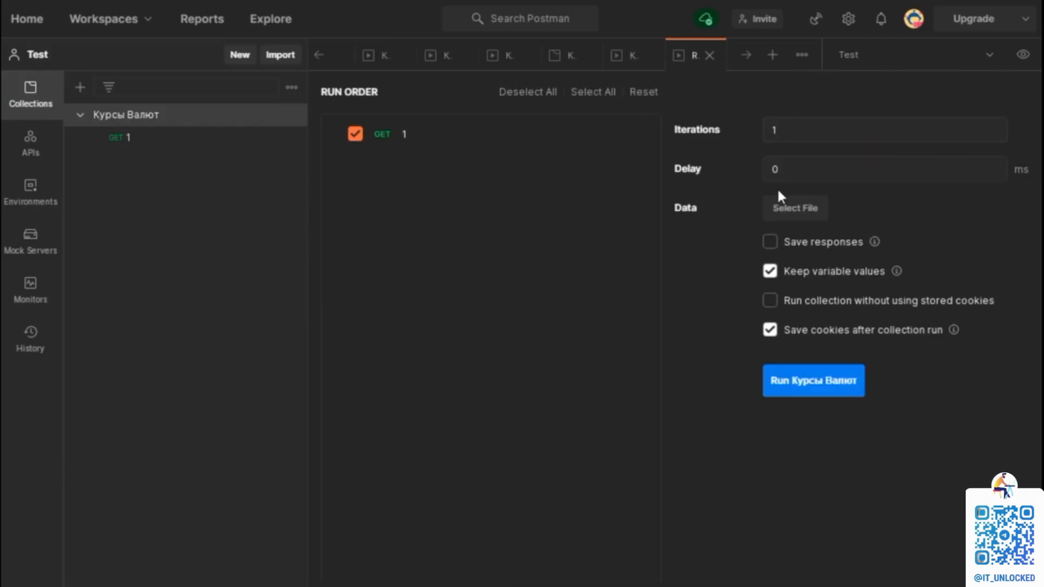
click(770, 213)
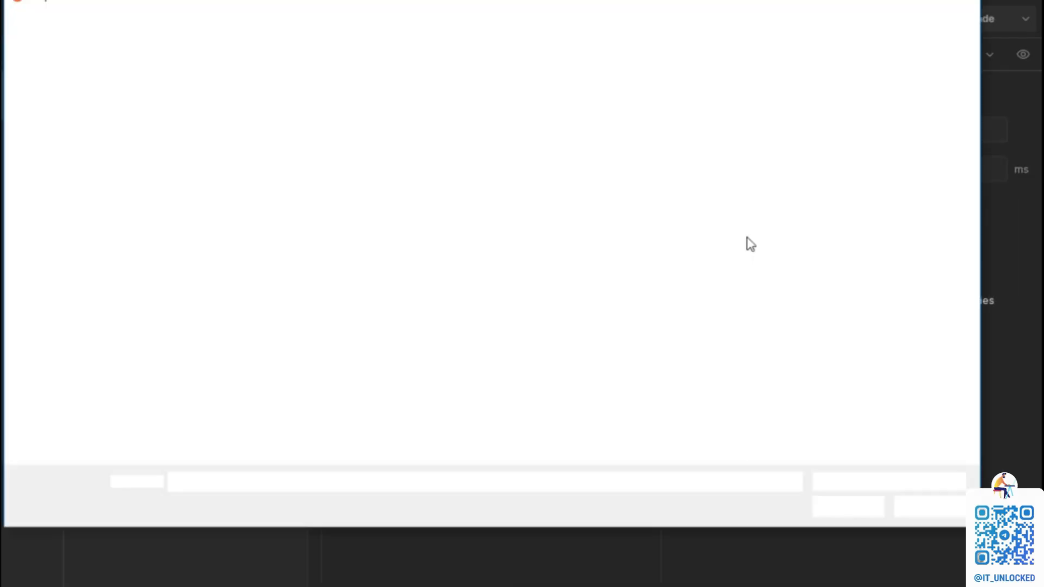
double_click(563, 234)
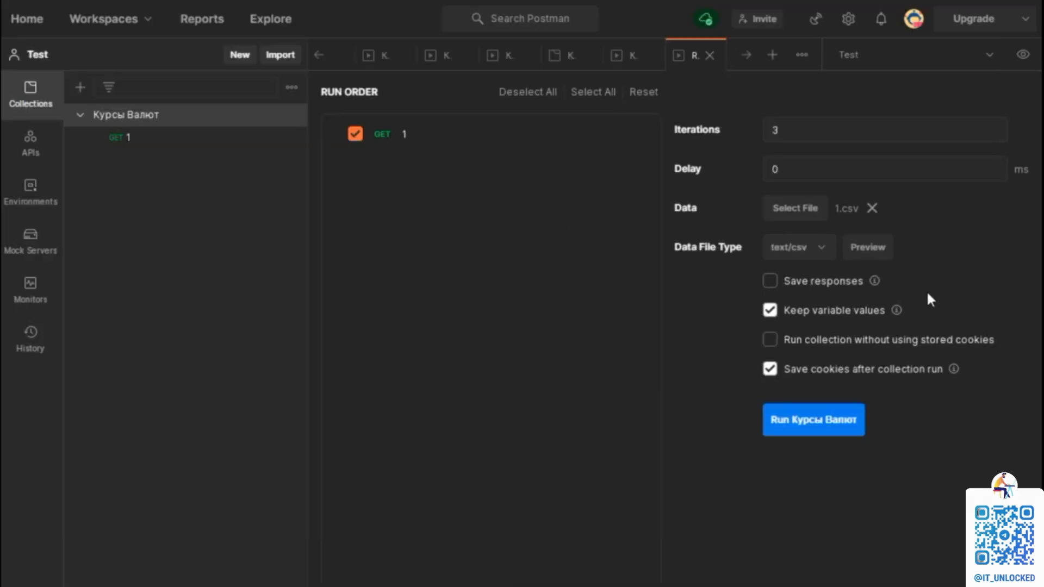
Preview the contents of the data file 1.csv and check the name of its variable column.
click(867, 249)
drag(319, 149, 353, 154)
click(786, 95)
Replace the variable in the URL of request 1 so that var={{varid}}, and save the request.
click(151, 113)
click(136, 138)
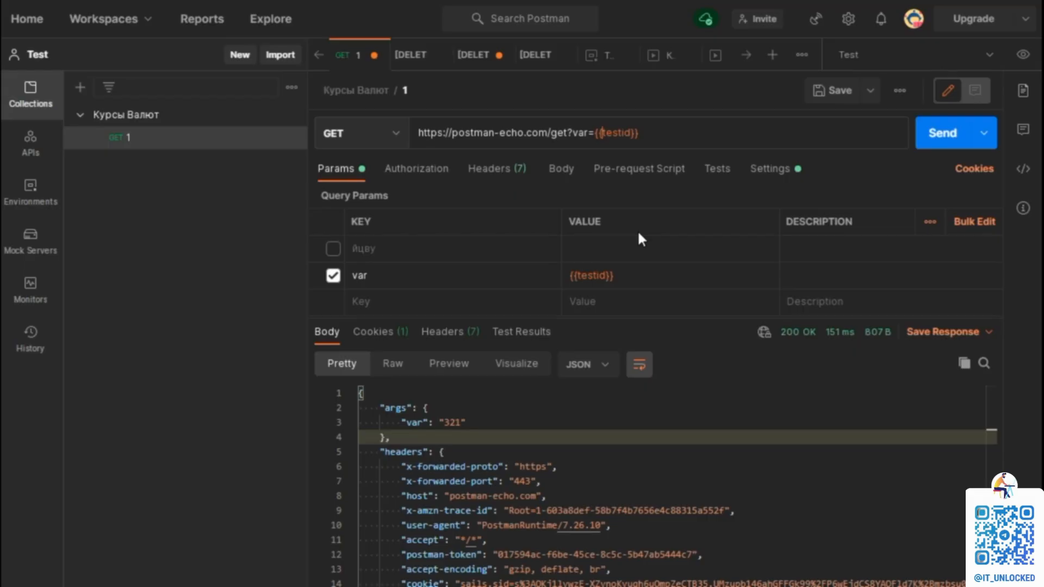
key(Delete)
key(Delete)
key(Delete)
key(Delete)
text(мфке)
key(BackSpace)
key(BackSpace)
key(BackSpace)
key(BackSpace)
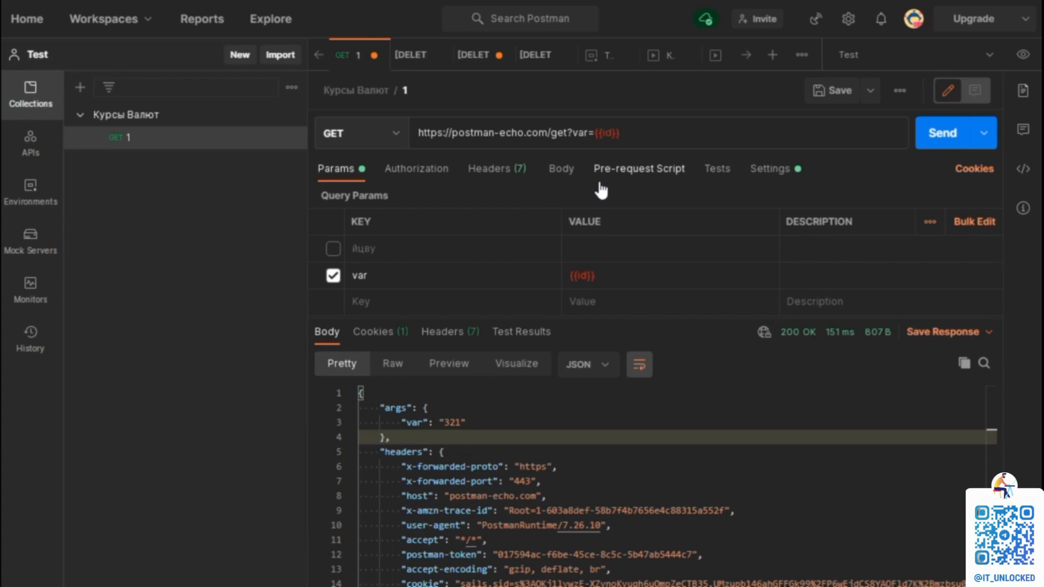
text(var)
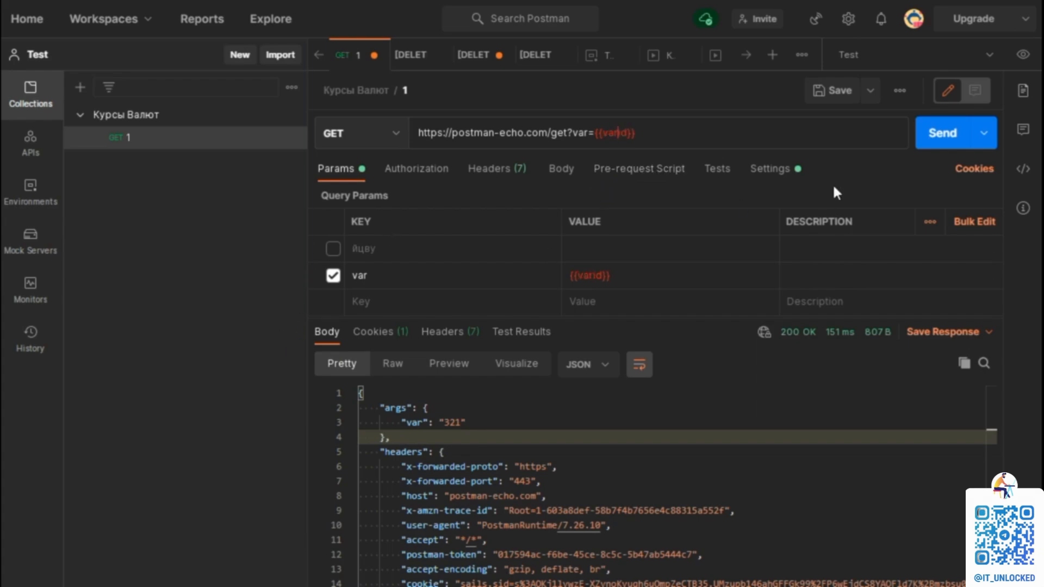
key(ctrl+s)
Set up a new run of the Курсы Валют collection with 1.csv as data file and preview its data.
click(143, 116)
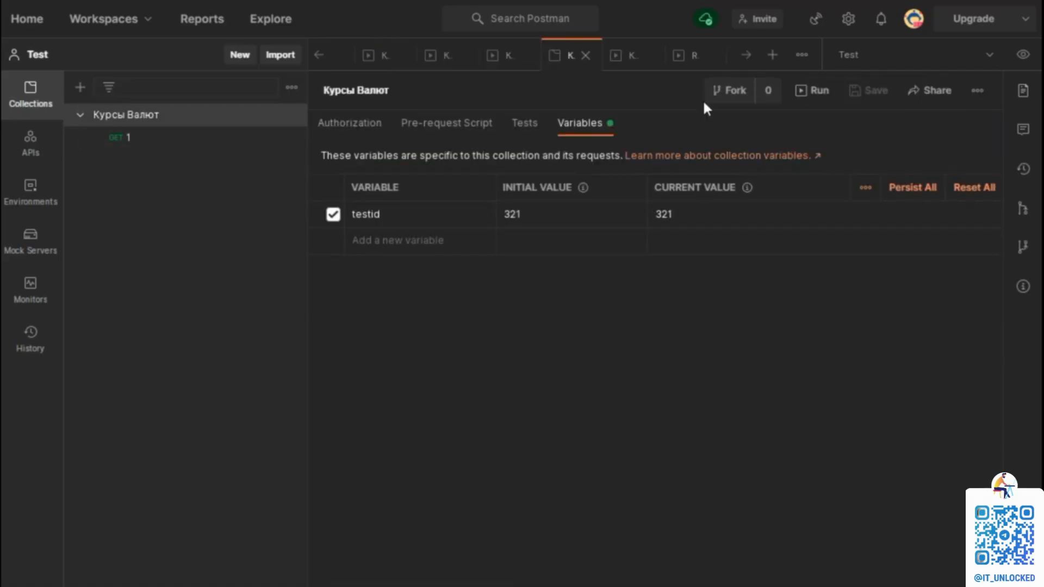
click(822, 91)
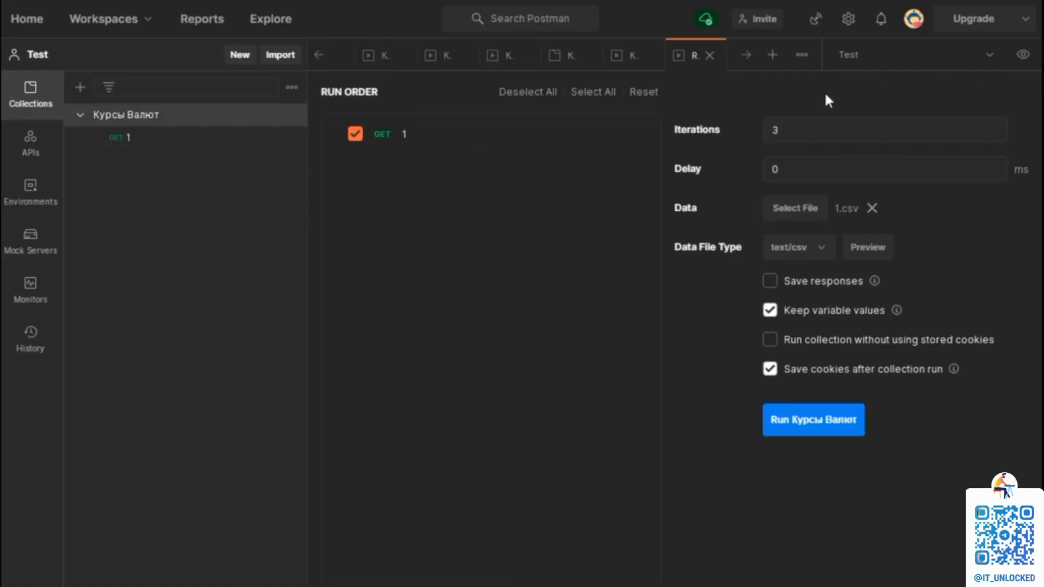
click(871, 208)
click(804, 208)
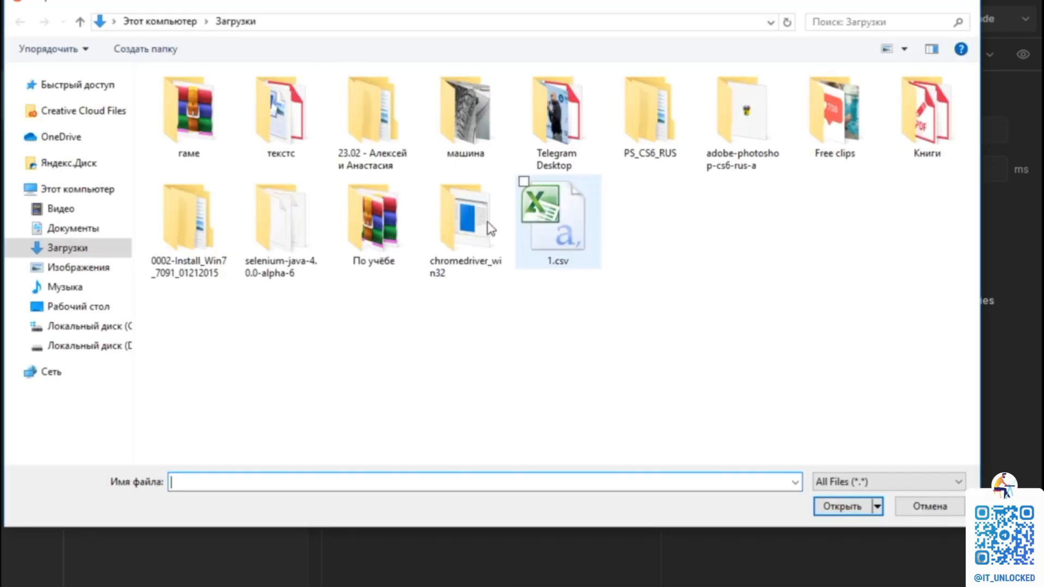
double_click(557, 223)
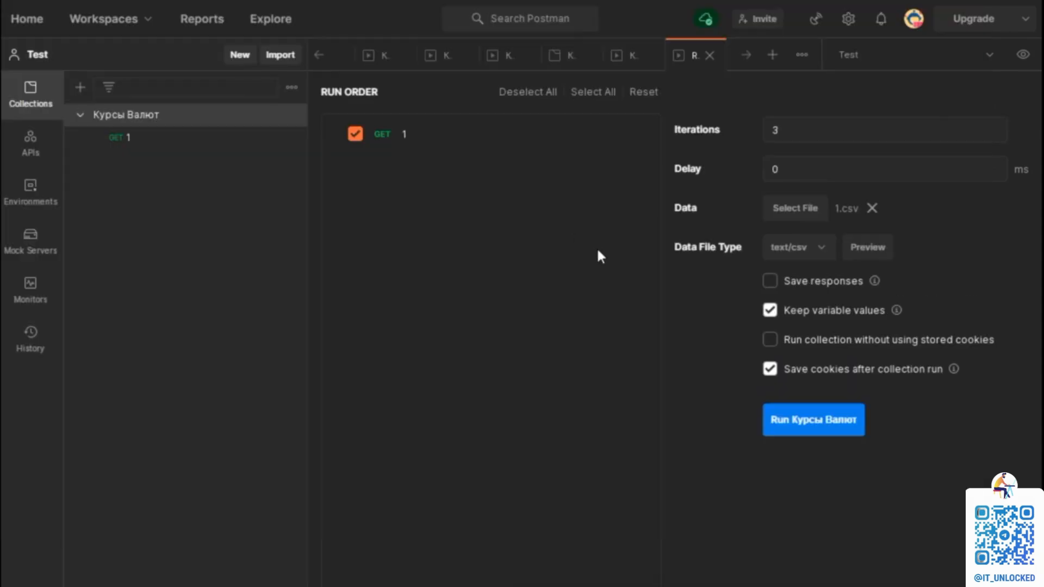
click(872, 249)
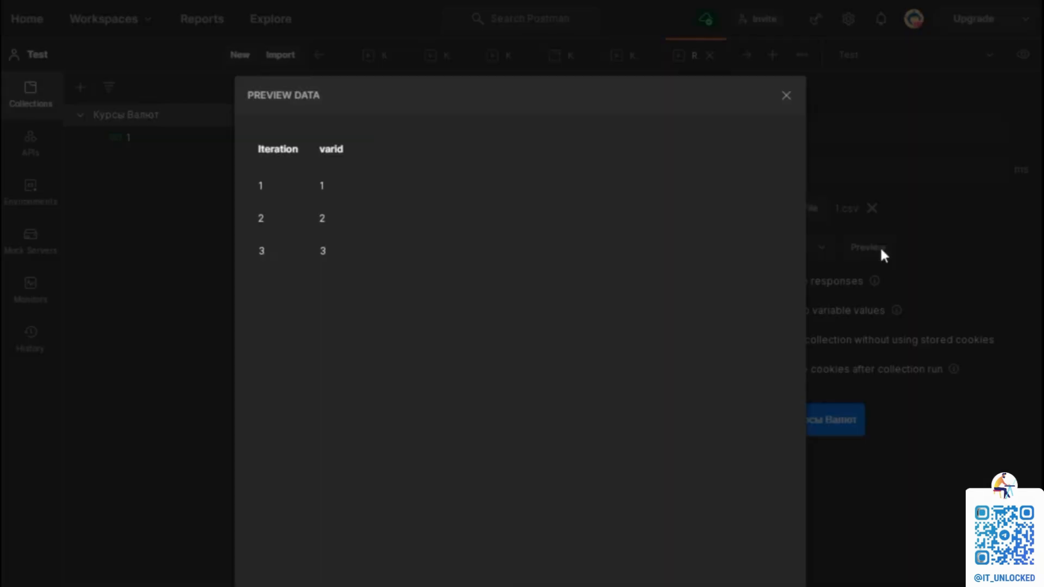
click(786, 96)
Run the Курсы Валют collection and inspect the request URL sent in iteration 1.
click(829, 426)
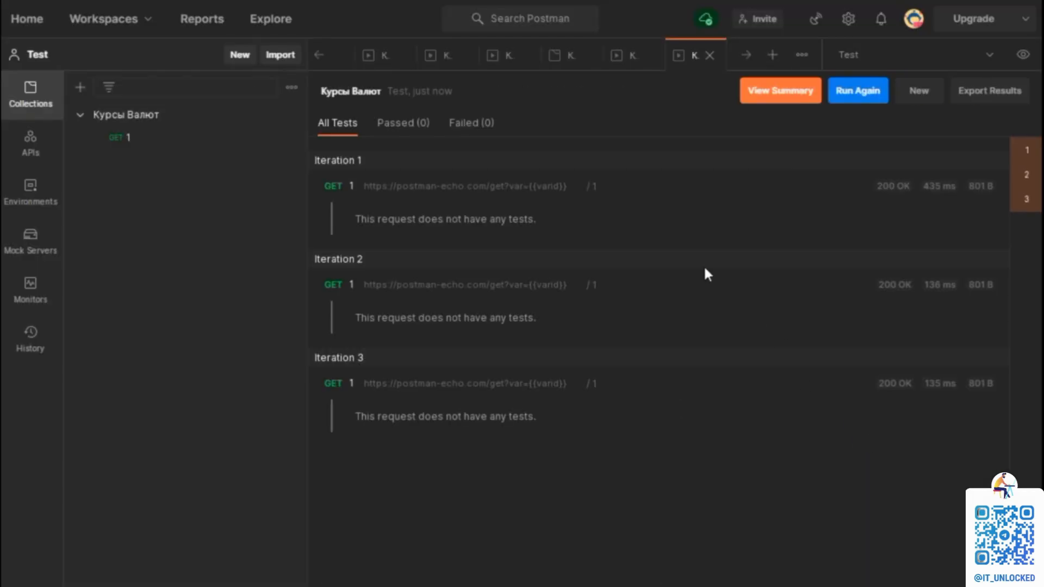
drag(531, 285, 565, 285)
drag(534, 181, 565, 185)
drag(528, 383, 568, 392)
click(351, 188)
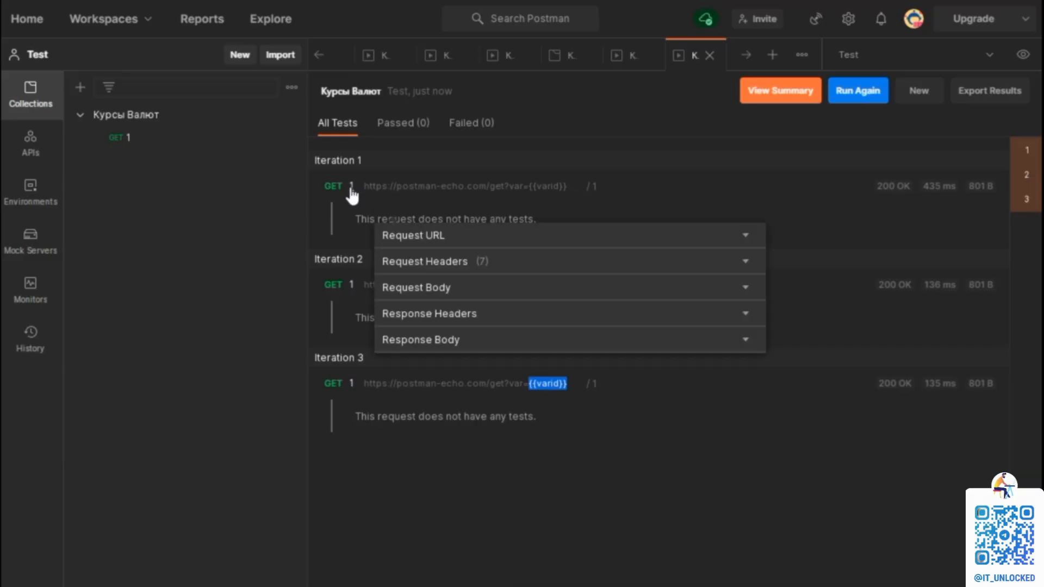
click(746, 239)
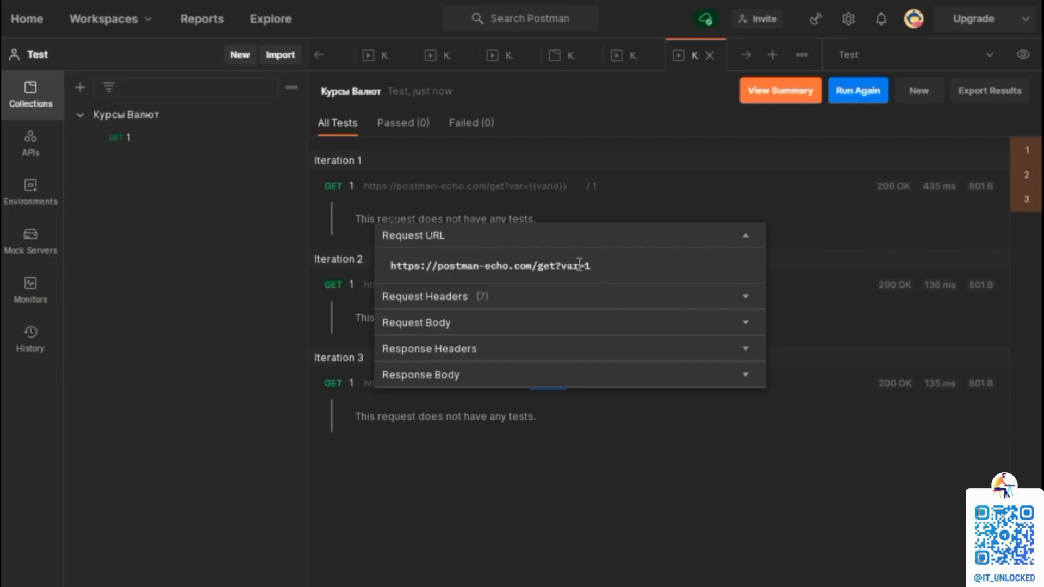
drag(561, 267, 589, 268)
click(580, 415)
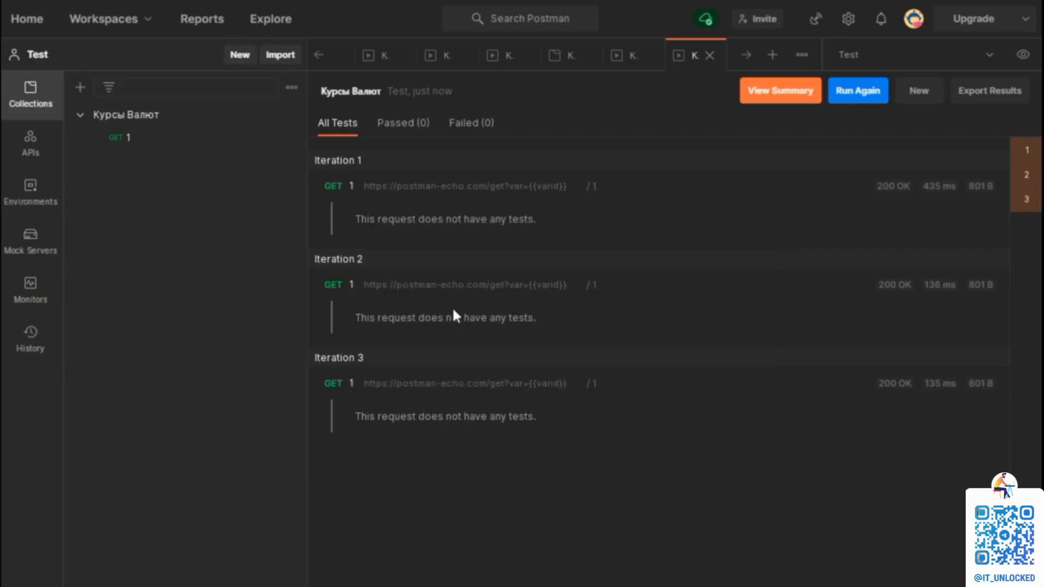
Inspect the request URLs sent in iterations 2 and 3 of the run.
click(352, 285)
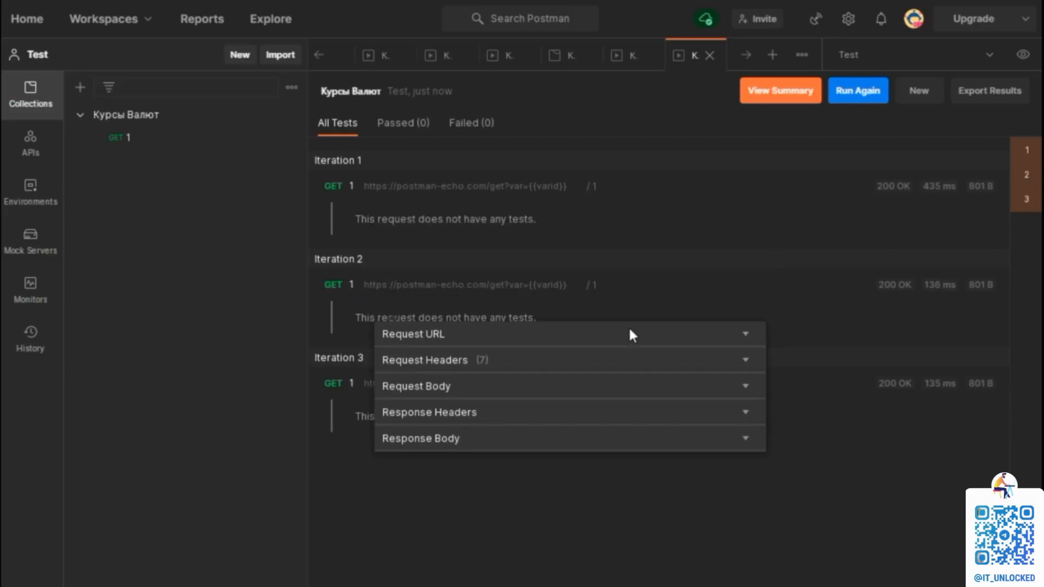
click(738, 340)
click(348, 413)
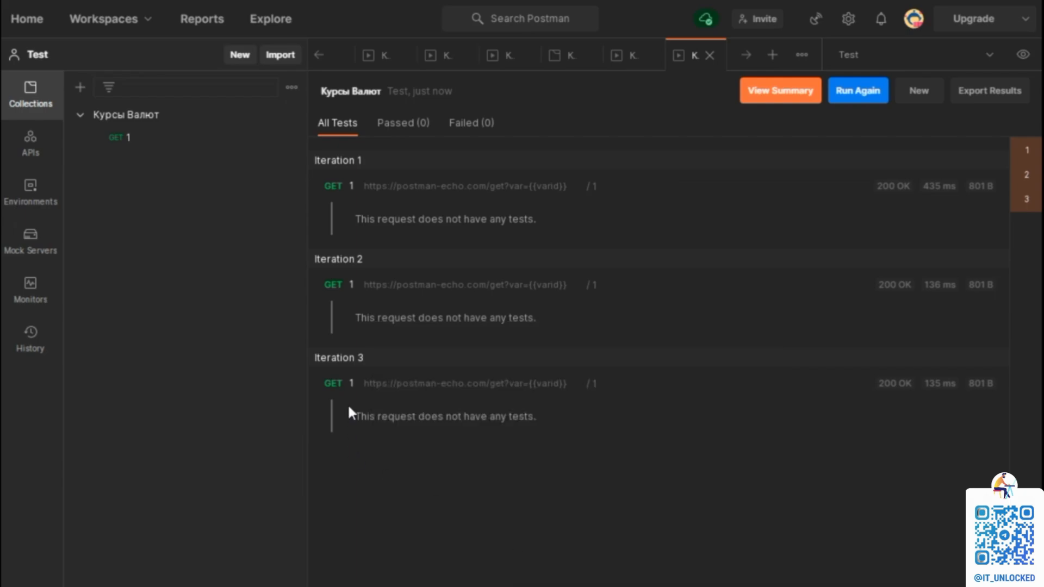
click(355, 383)
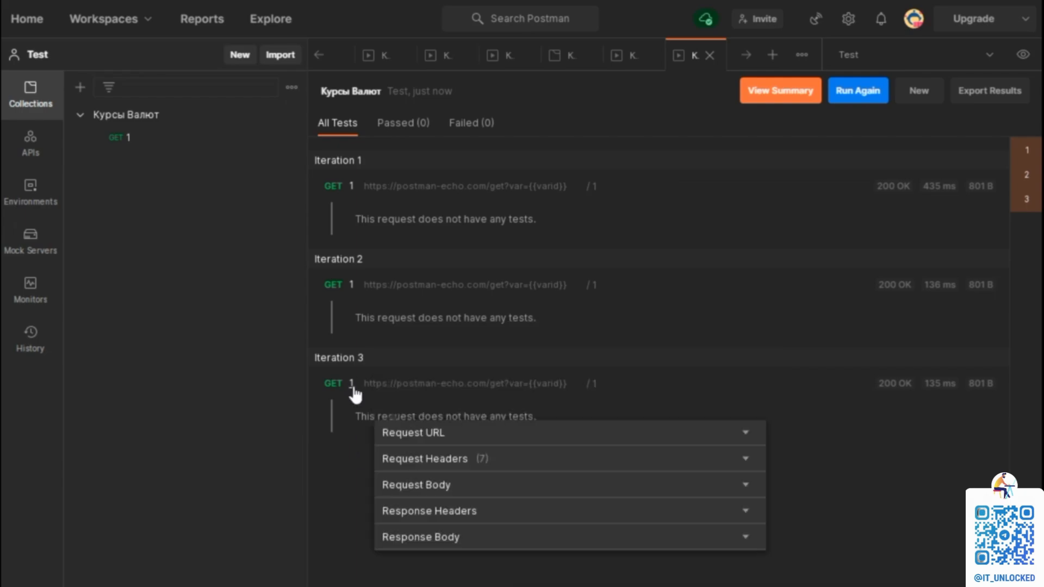
click(627, 429)
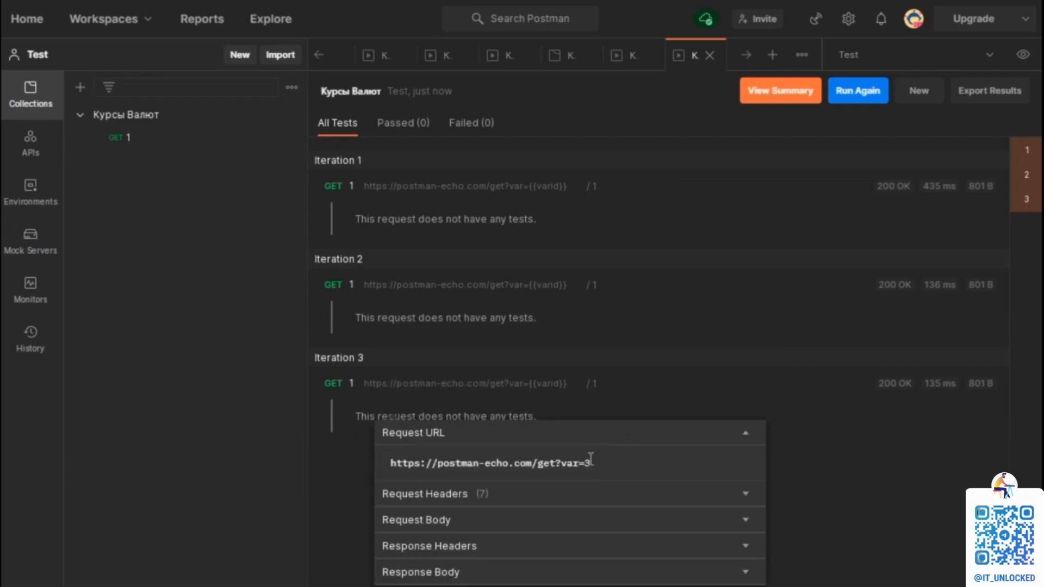
click(323, 510)
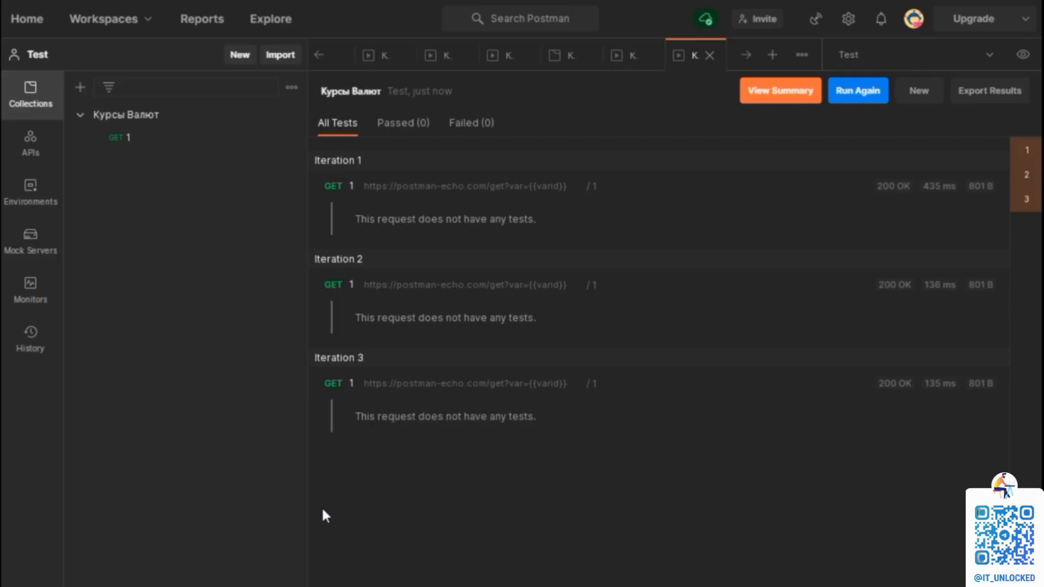
Check the response body of request 1 in iteration 1 of the run.
click(353, 187)
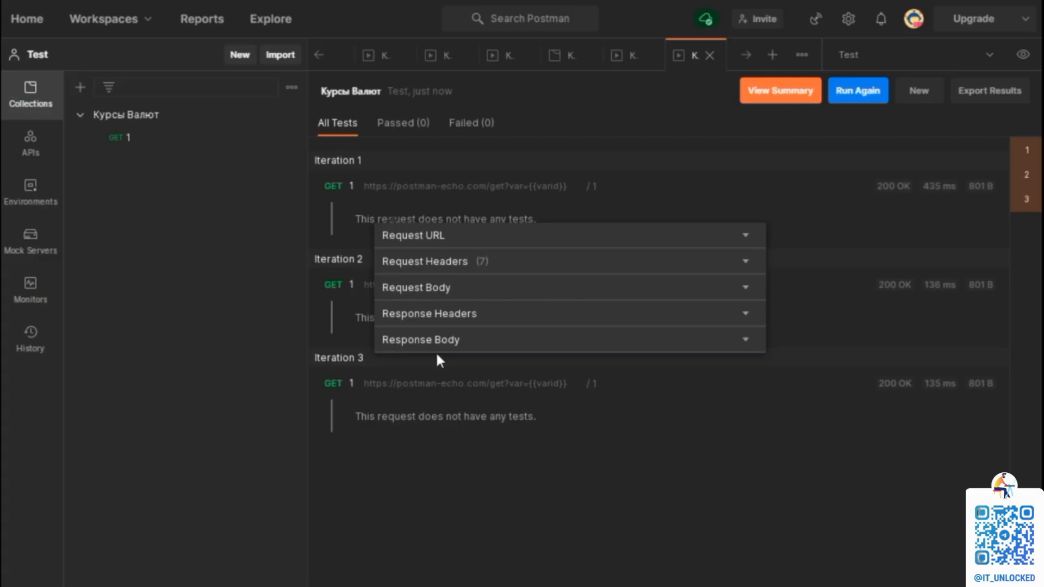
click(747, 346)
drag(389, 371, 562, 370)
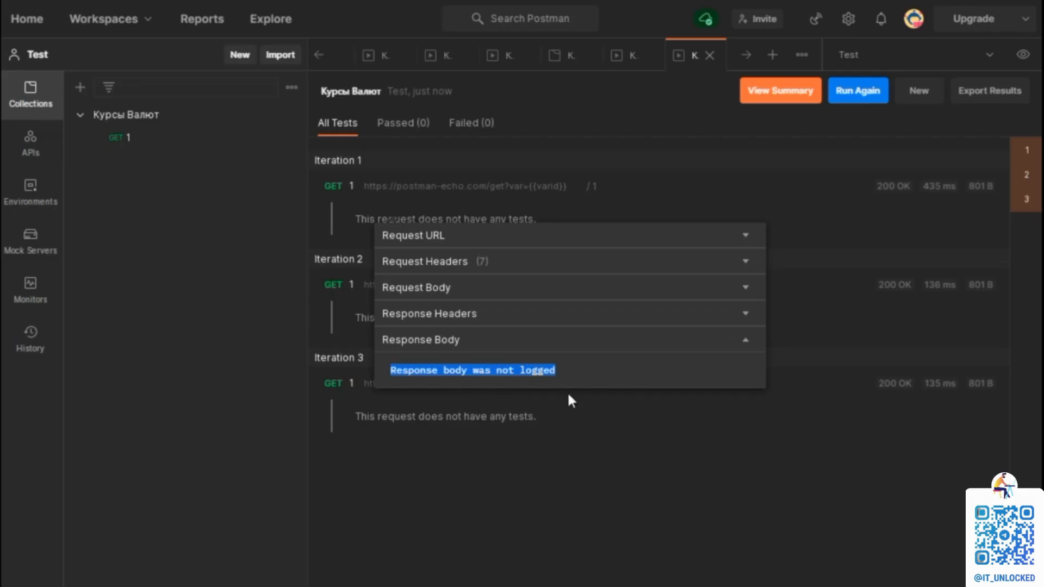
click(463, 440)
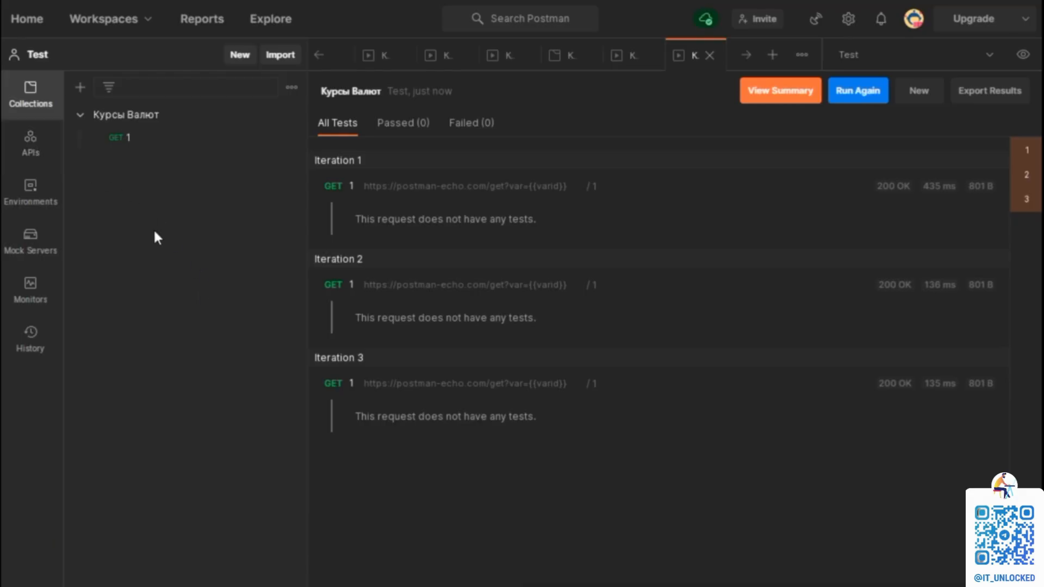
Open request 1, try the develop. subdomain in front of postman-echo.com, and replace it with test.
click(128, 139)
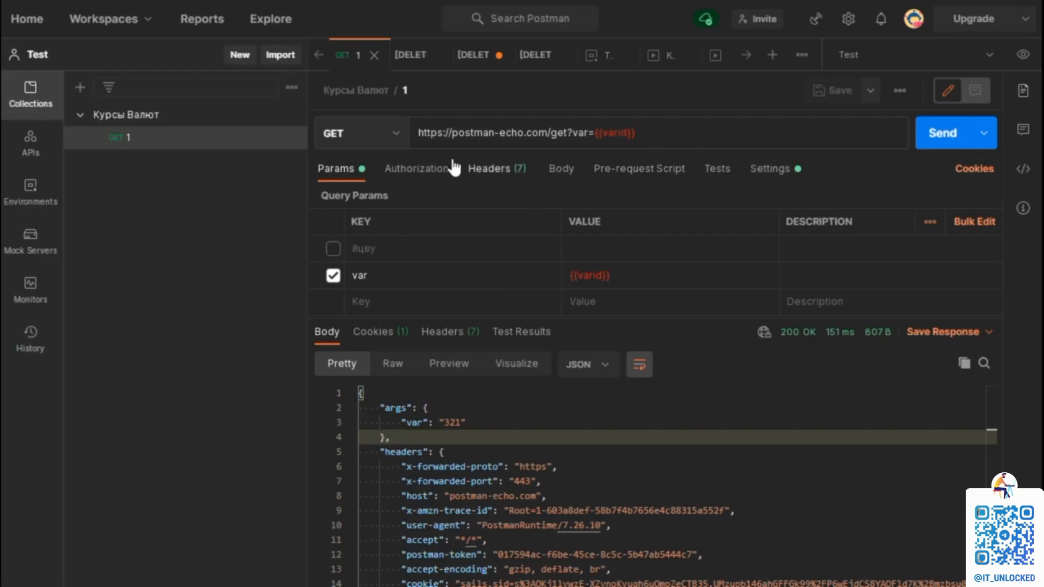
drag(452, 134, 548, 132)
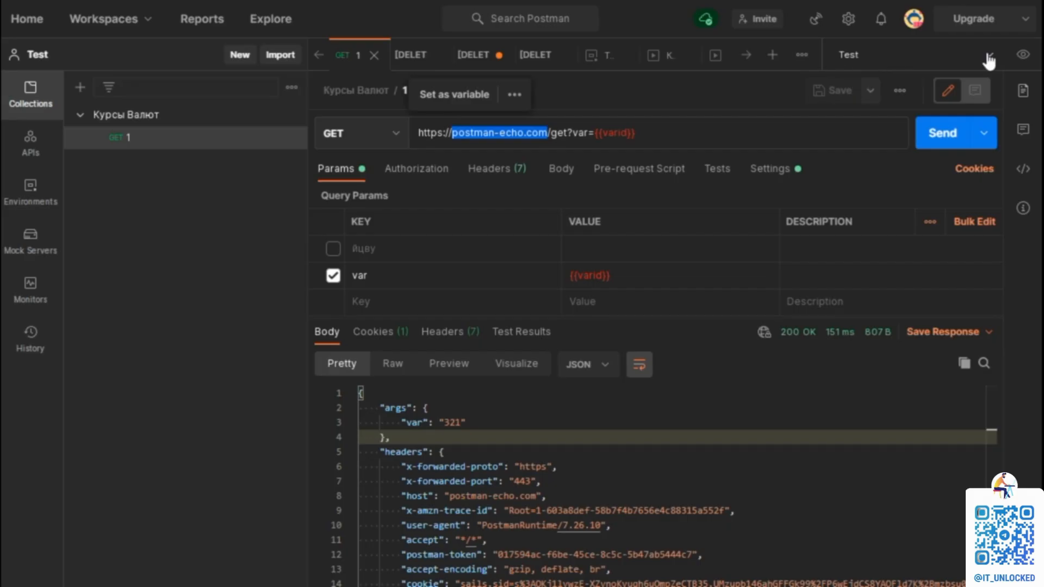
click(453, 135)
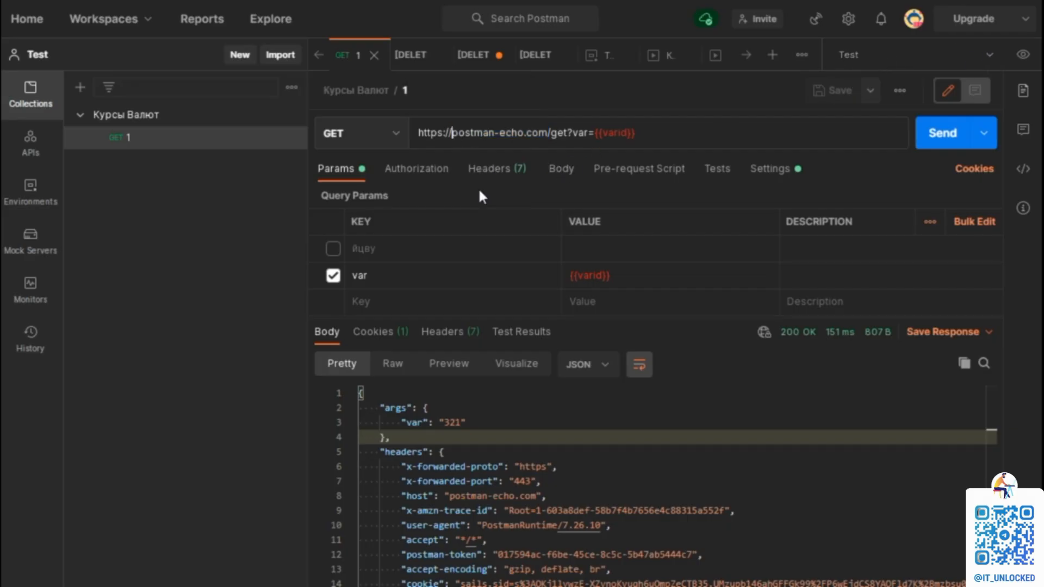
text(develop.)
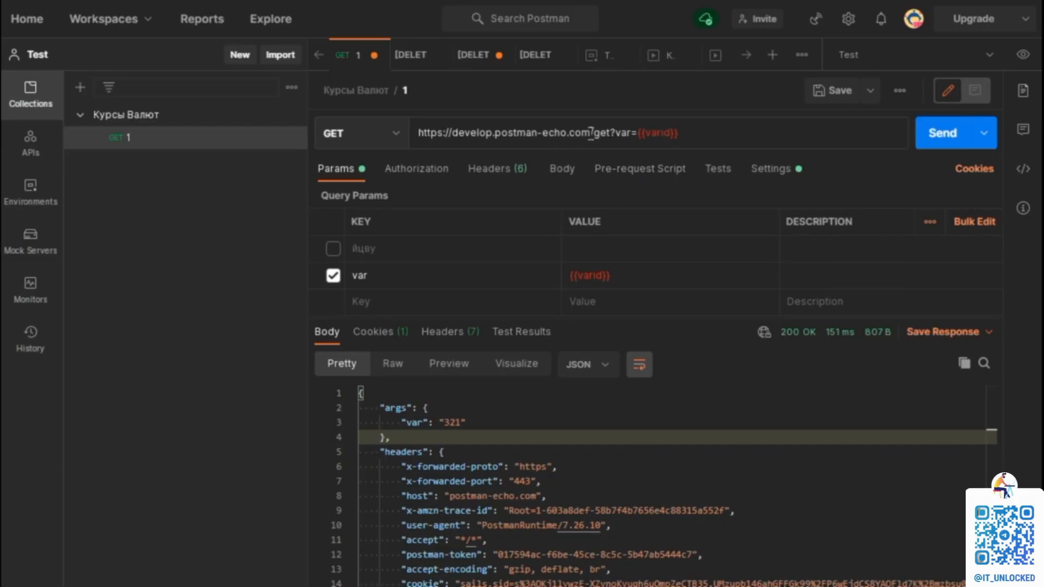
click(453, 134)
double_click(457, 133)
text(test)
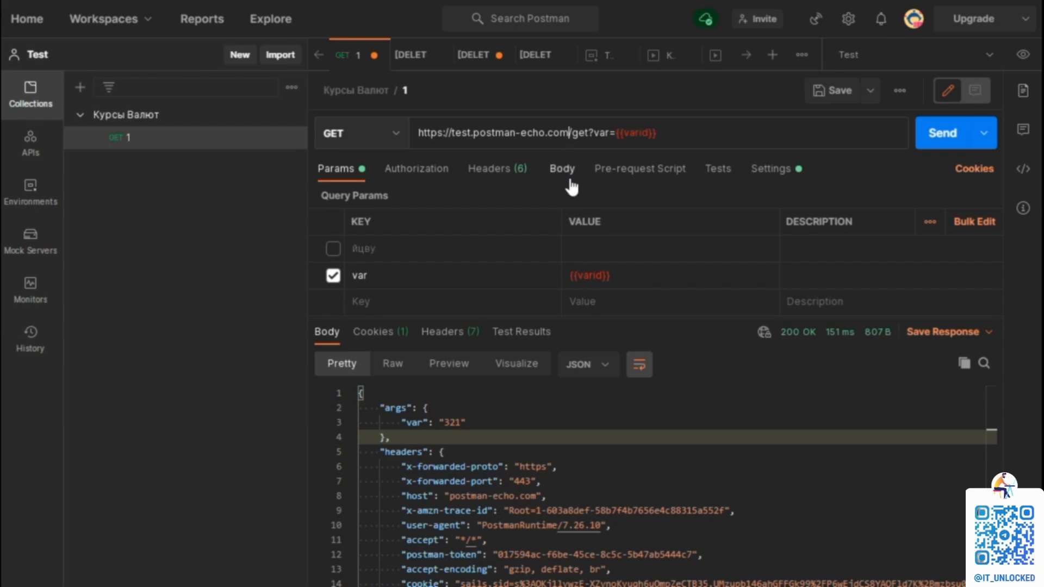
Remove the test. subdomain from the URL of request 1 and save the request.
double_click(457, 134)
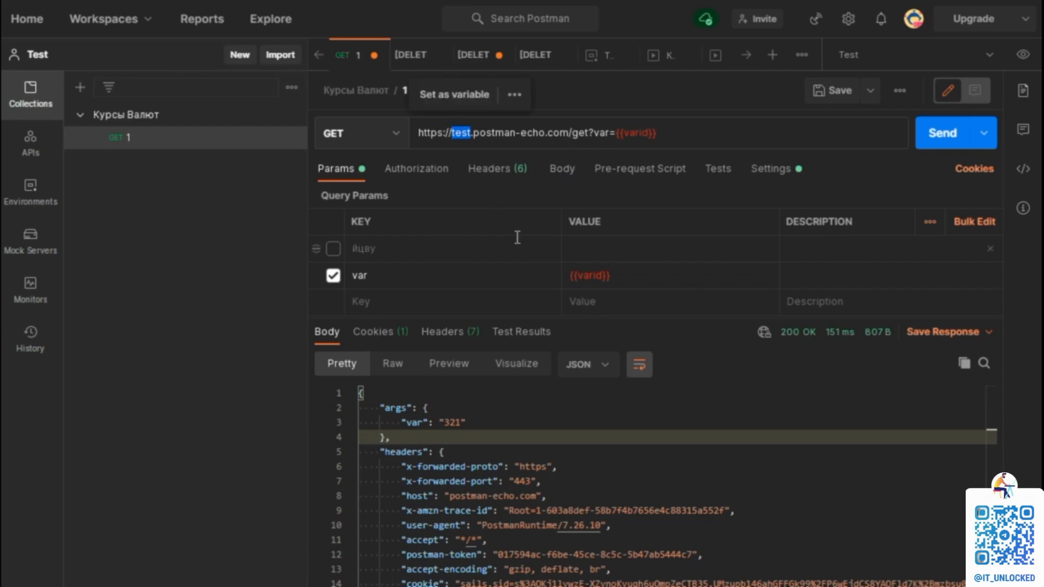
key(Delete)
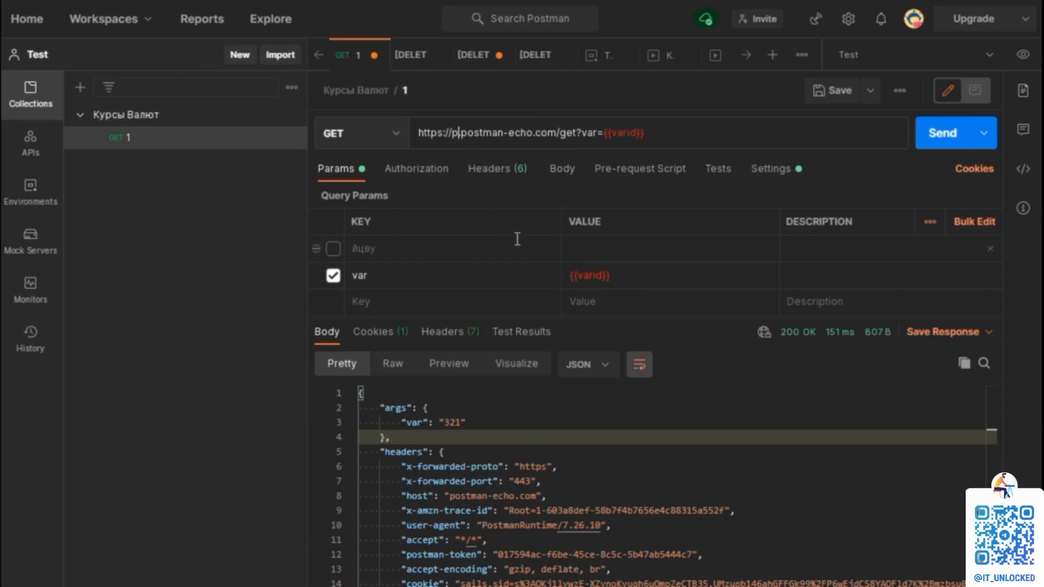
key(Delete)
key(End)
key(ctrl+s)
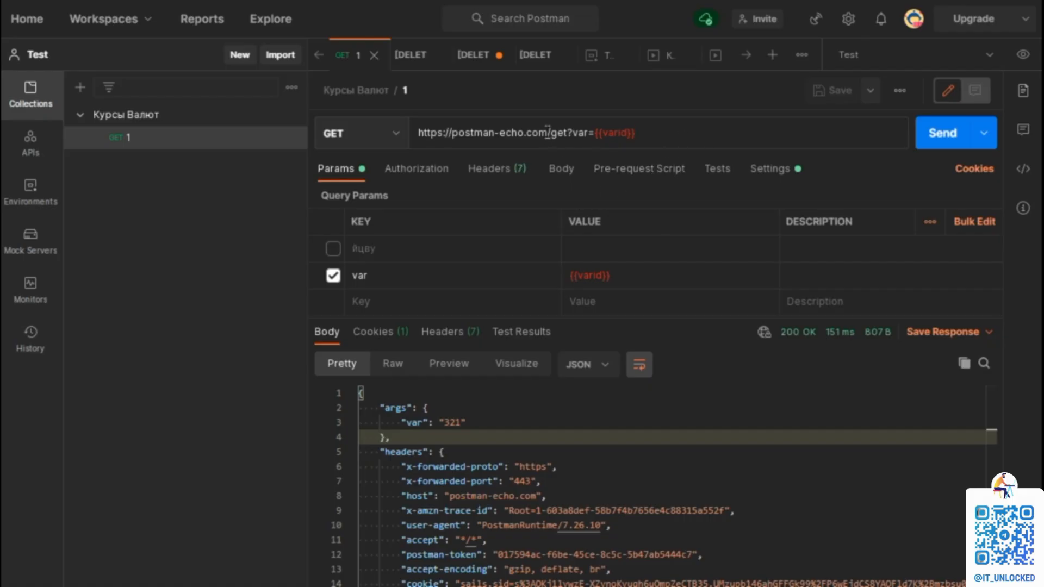
drag(547, 132, 465, 129)
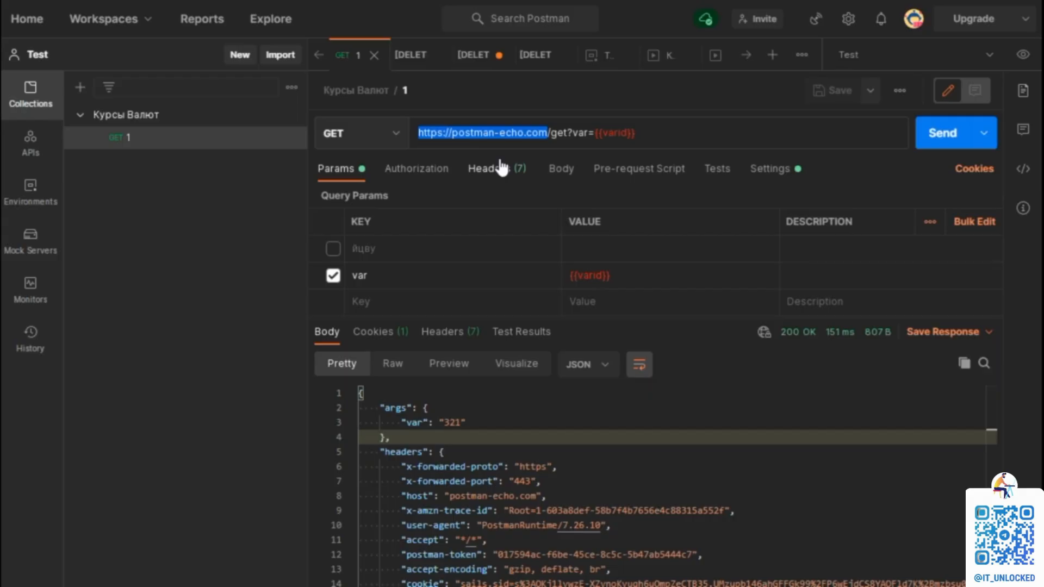
text({})
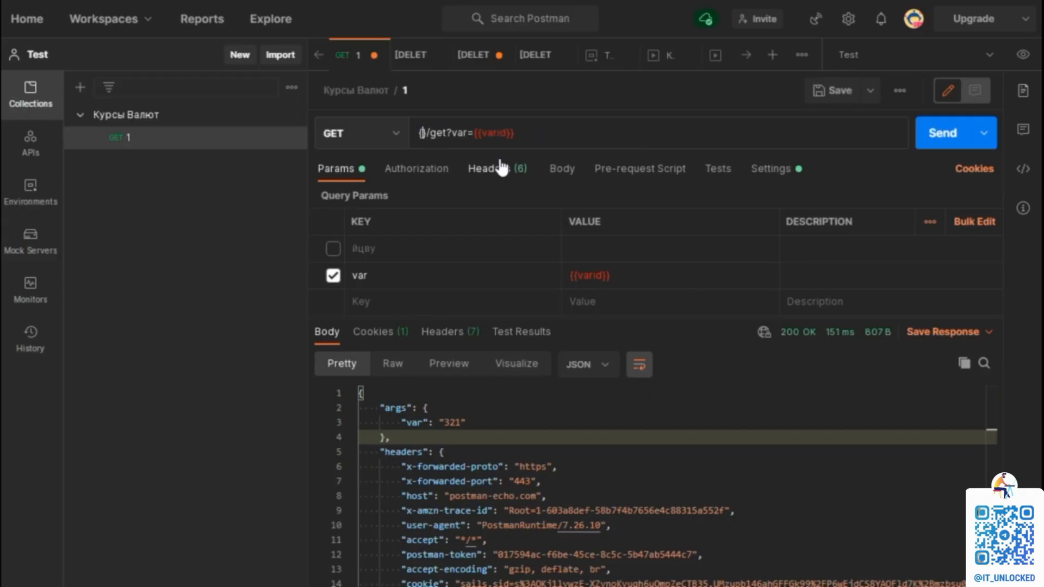
text({)
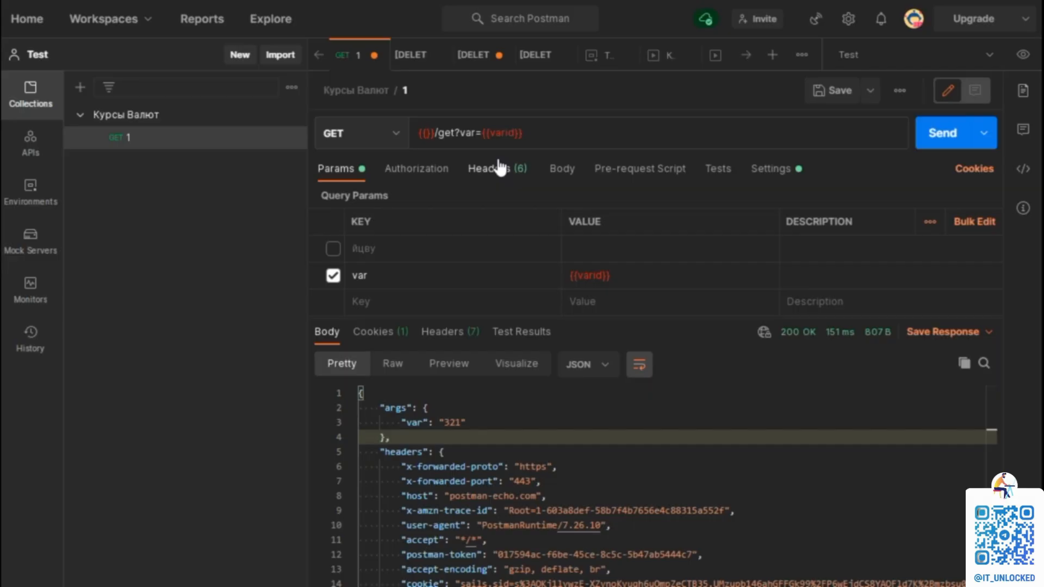
text(server)
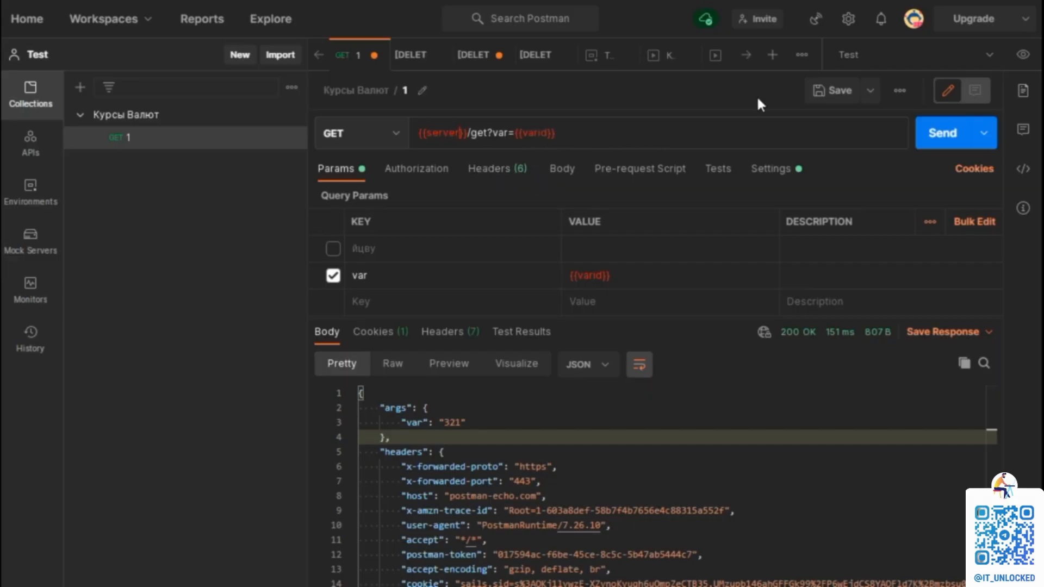
Open the Test environment for editing, enable its testid variable and rename it server.
click(1026, 58)
click(988, 55)
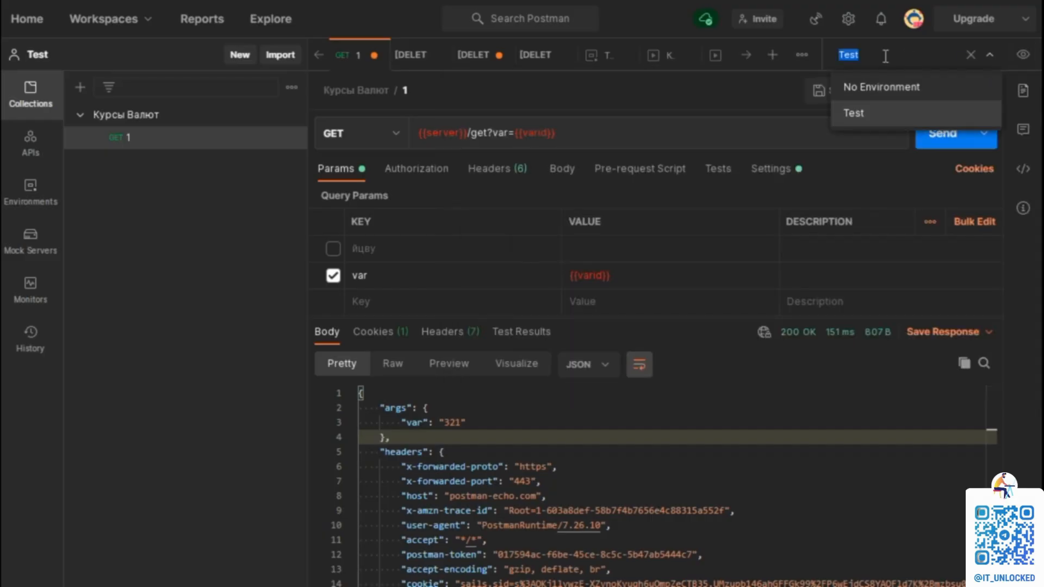
click(862, 114)
click(1023, 54)
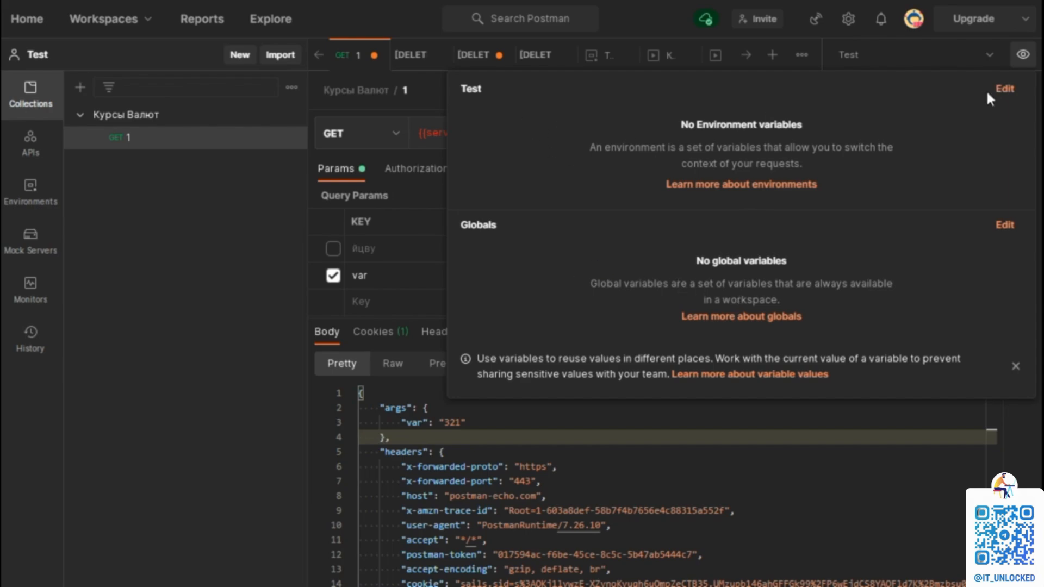
click(1003, 95)
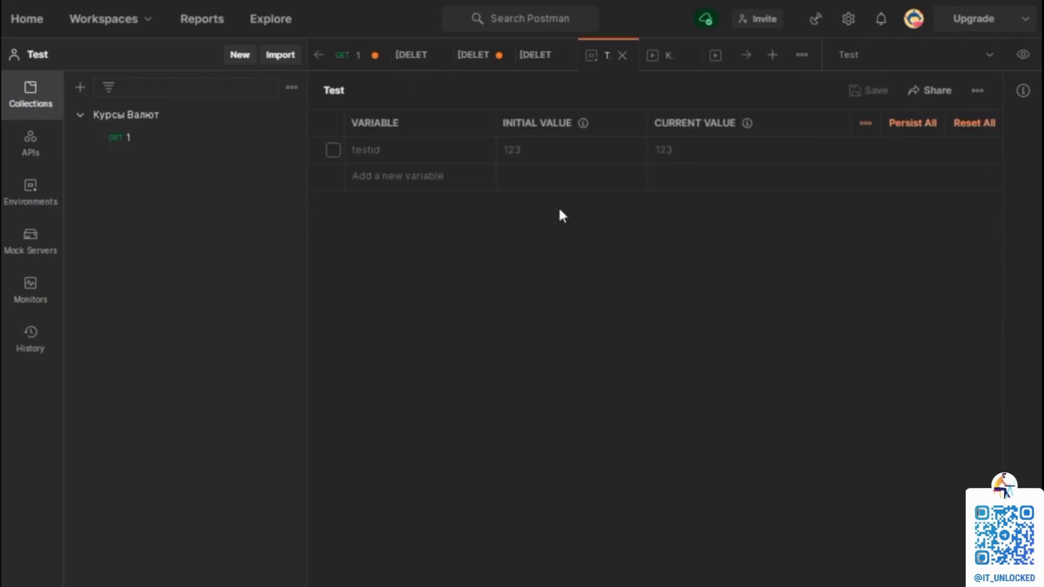
click(333, 150)
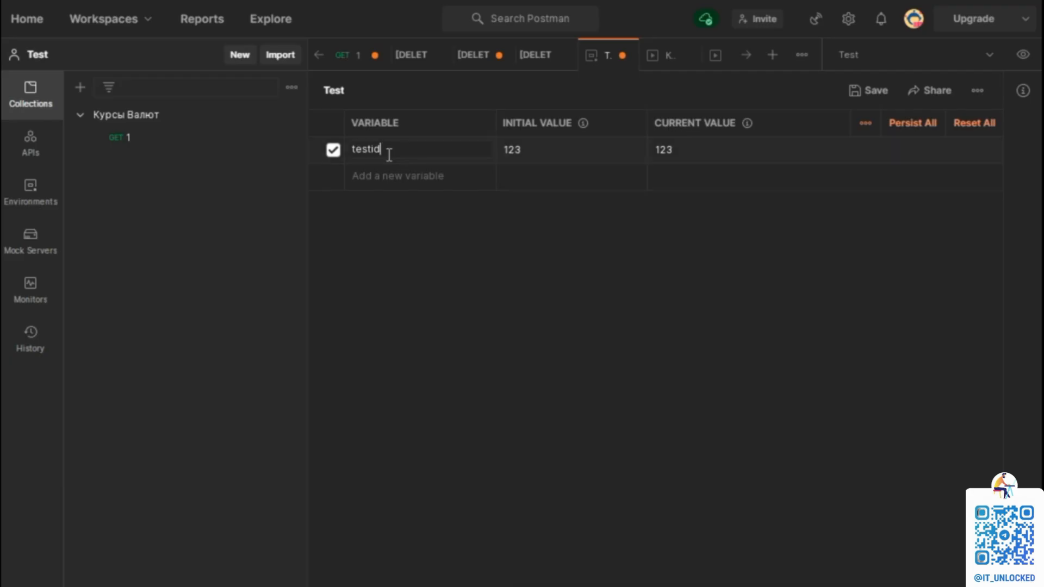
double_click(388, 156)
text(server)
Try {{testid}} as the initial value of the server variable and clear that value.
key(Tab)
key(BackSpace)
key(BackSpace)
key(BackSpace)
text({{testid}})
key(Tab)
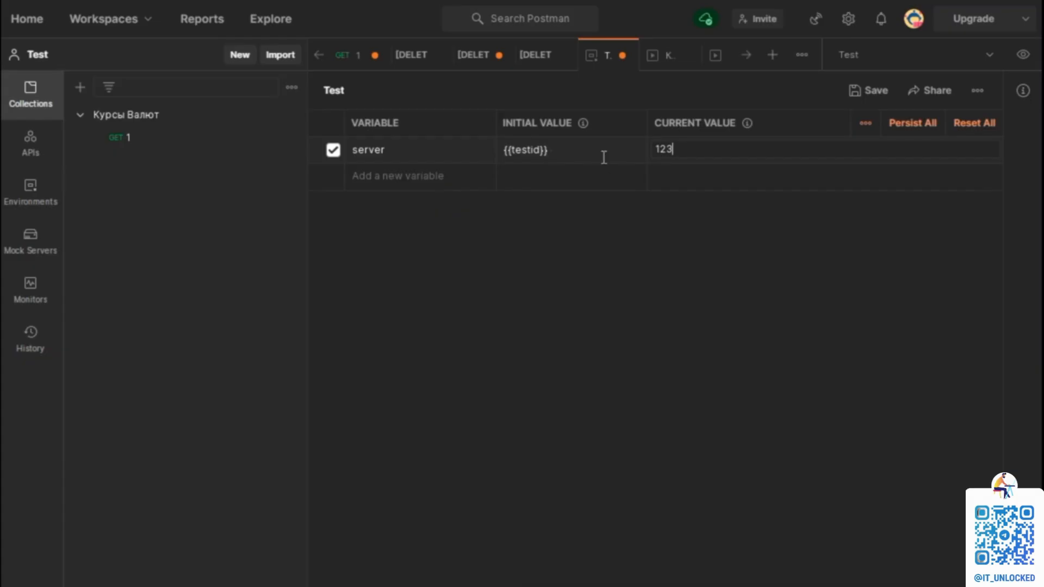
click(554, 150)
key(ctrl+a)
key(BackSpace)
Return to request 1, undo the {{server}} entry in its URL and delete the leftover braces.
click(361, 57)
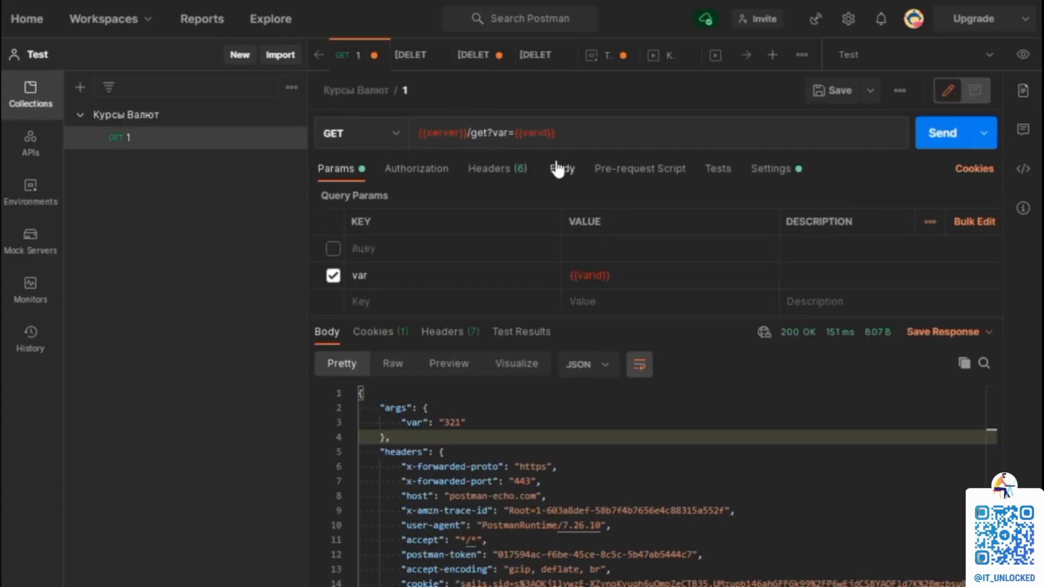
click(592, 138)
key(ctrl+c)
key(ctrl+z)
key(ctrl+z)
key(ctrl+z)
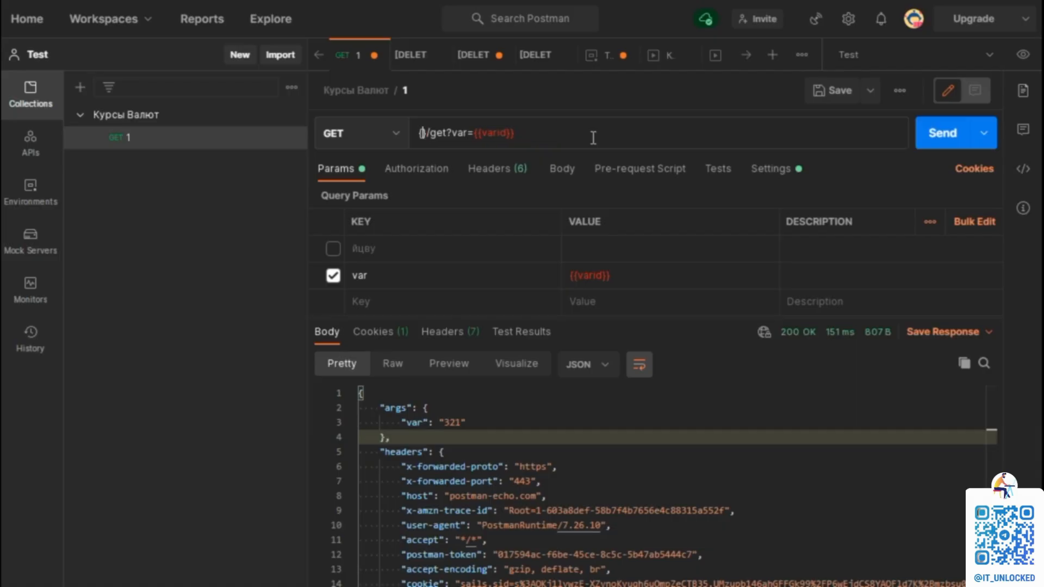
key(BackSpace)
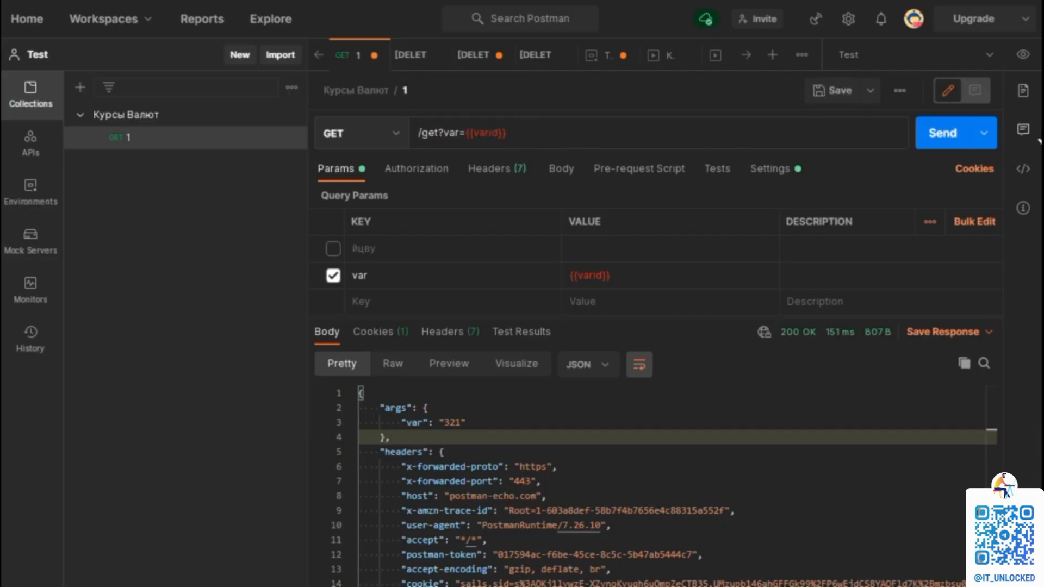
click(1029, 63)
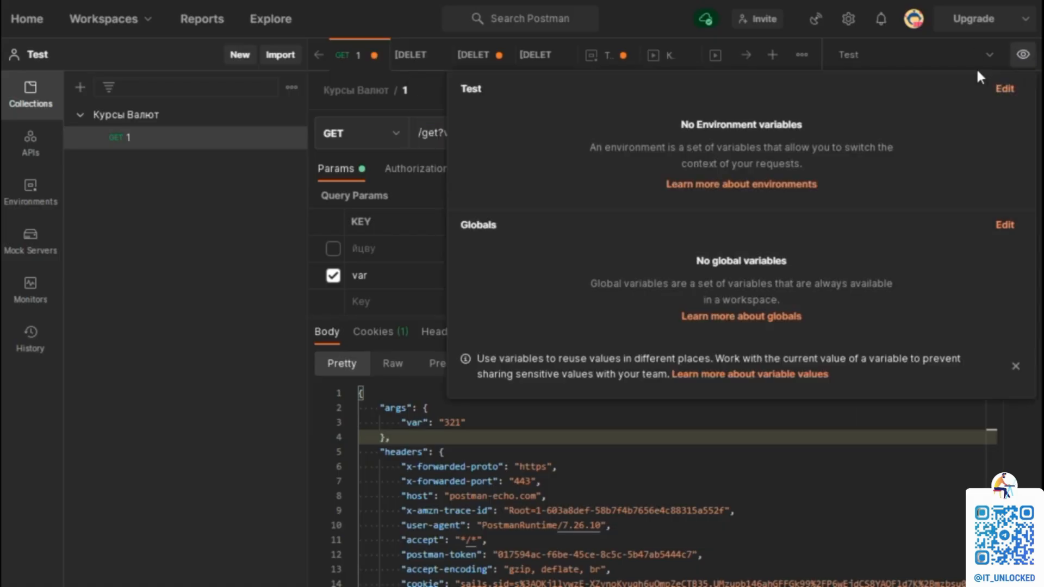
click(1002, 88)
click(501, 150)
key(ctrl+v)
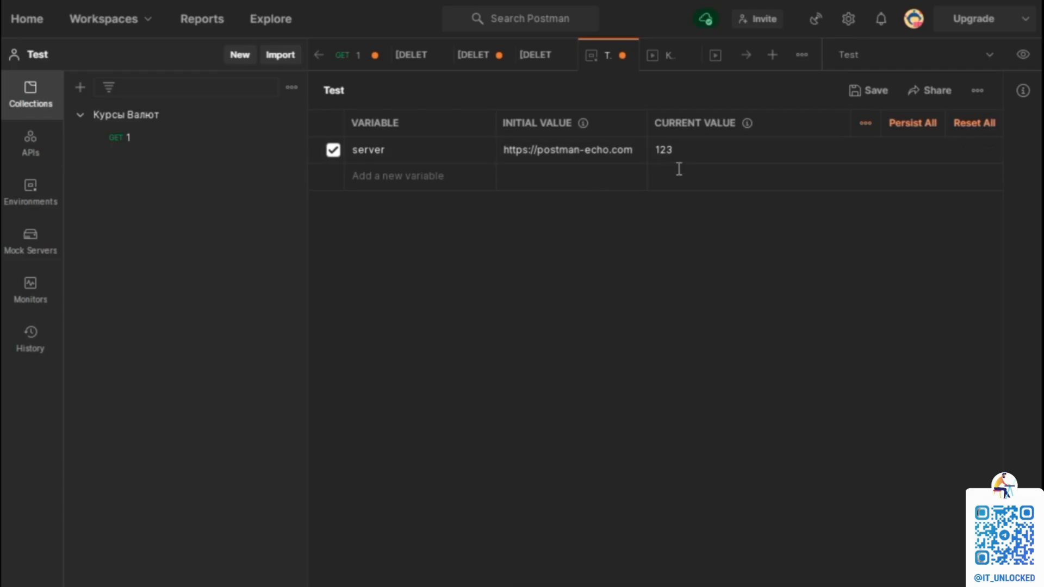
double_click(684, 152)
key(ctrl+v)
key(ctrl+s)
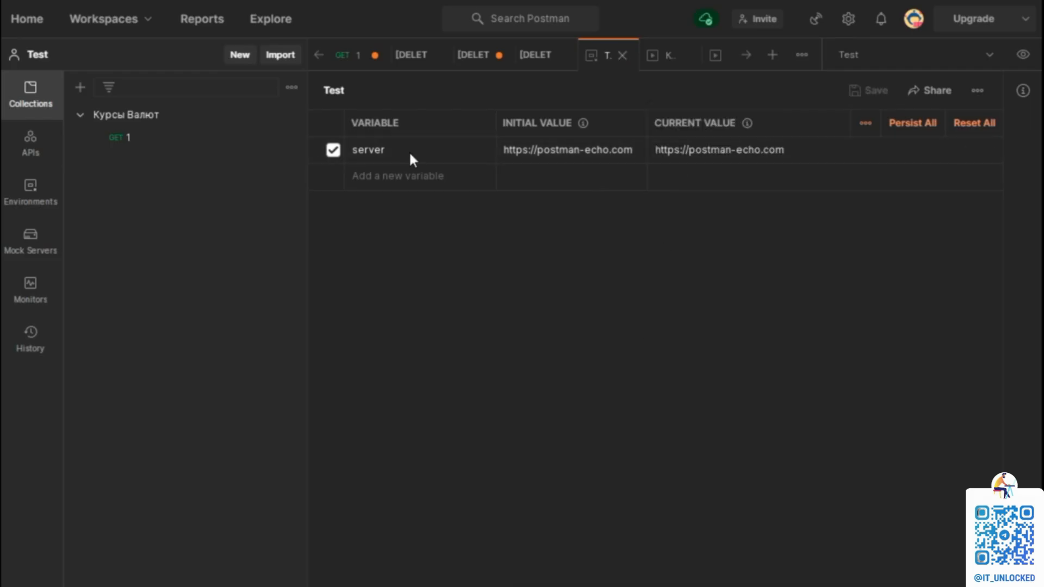
Add {{server}} in front of /get in the URL of GET request 1 and save the request.
click(343, 61)
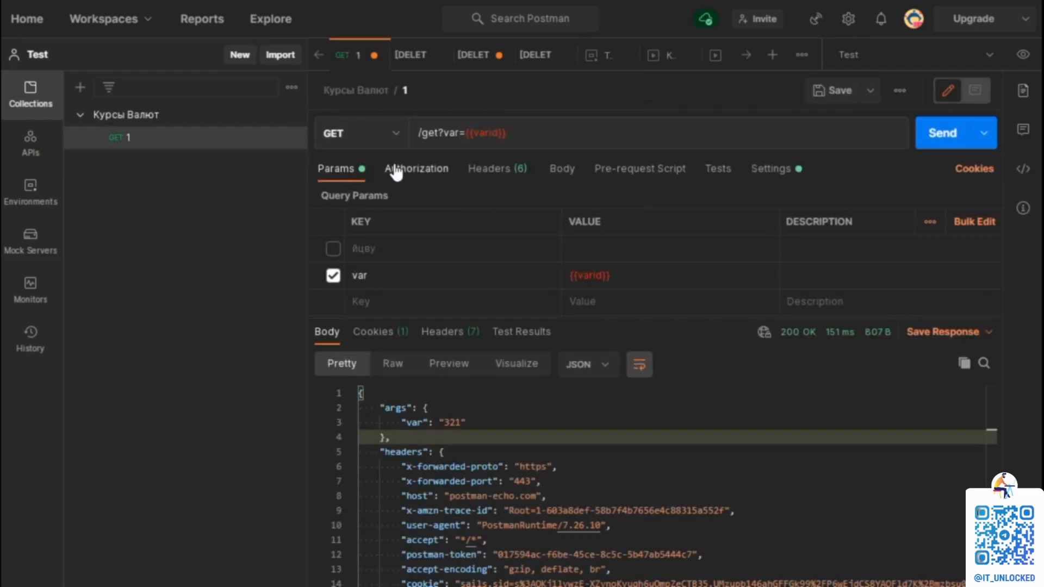
click(419, 131)
text({{)
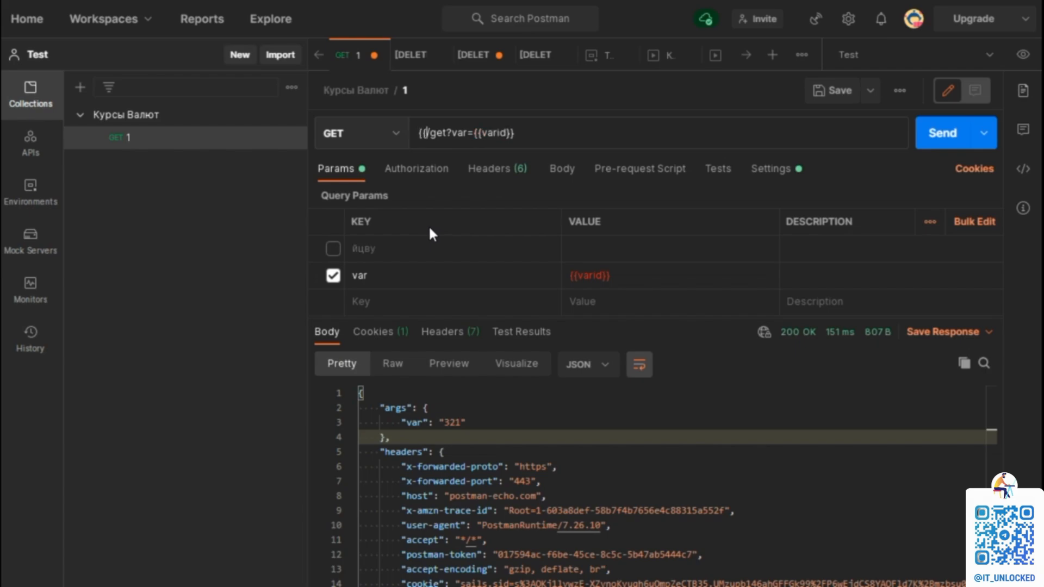
text(server)
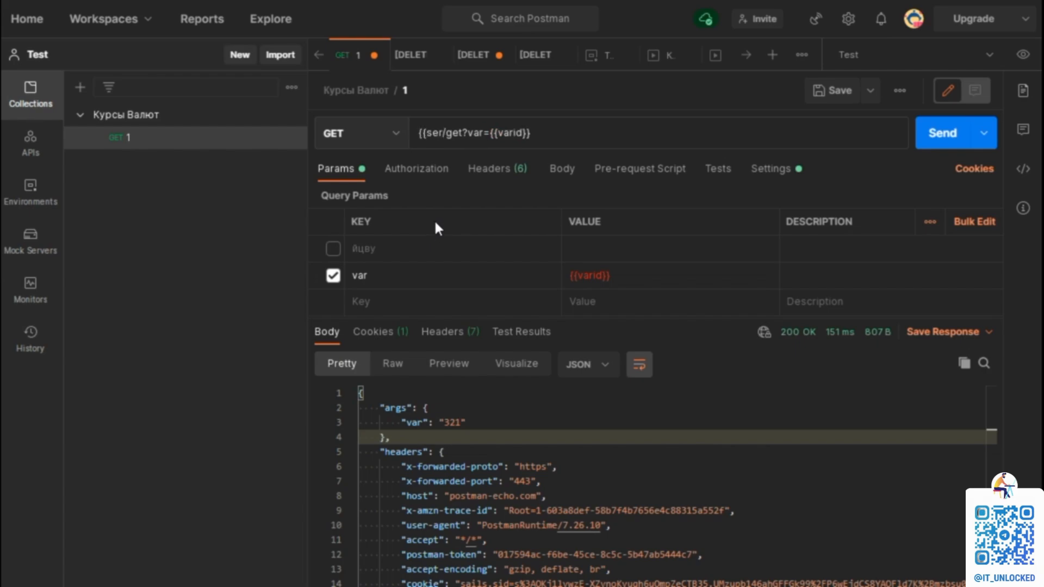
text(}})
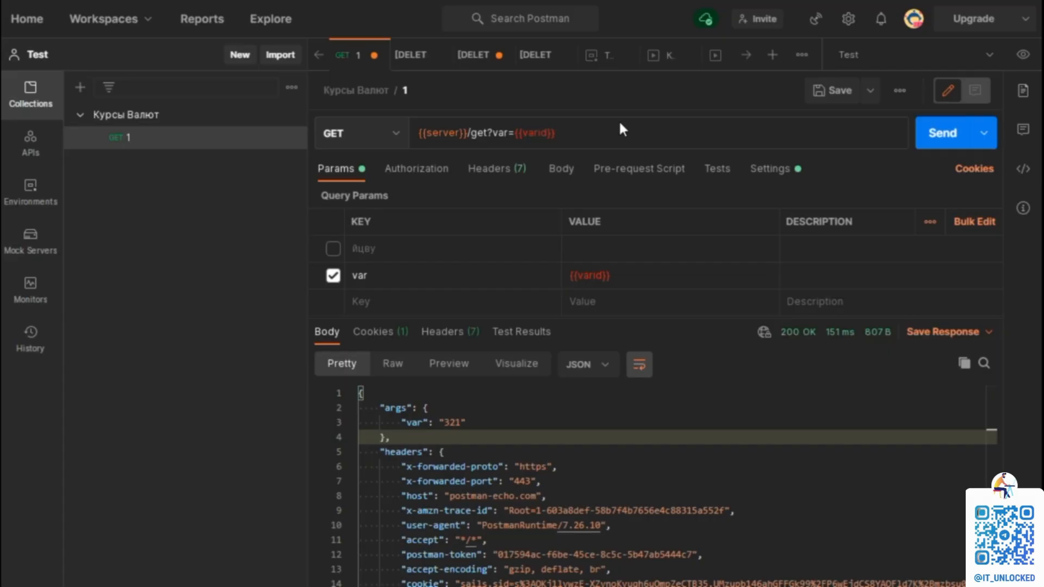
key(ctrl+s)
click(988, 59)
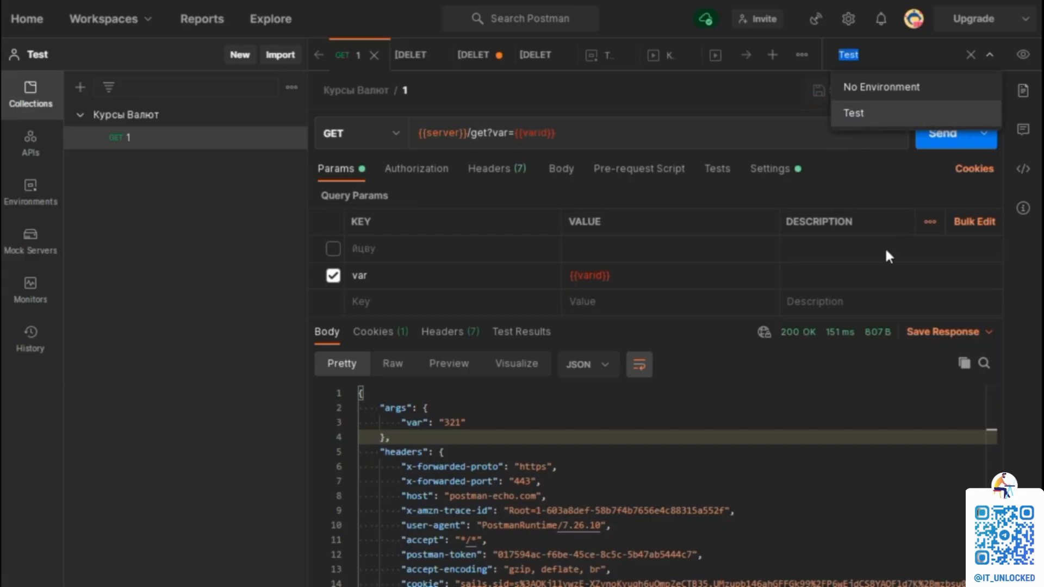
click(554, 188)
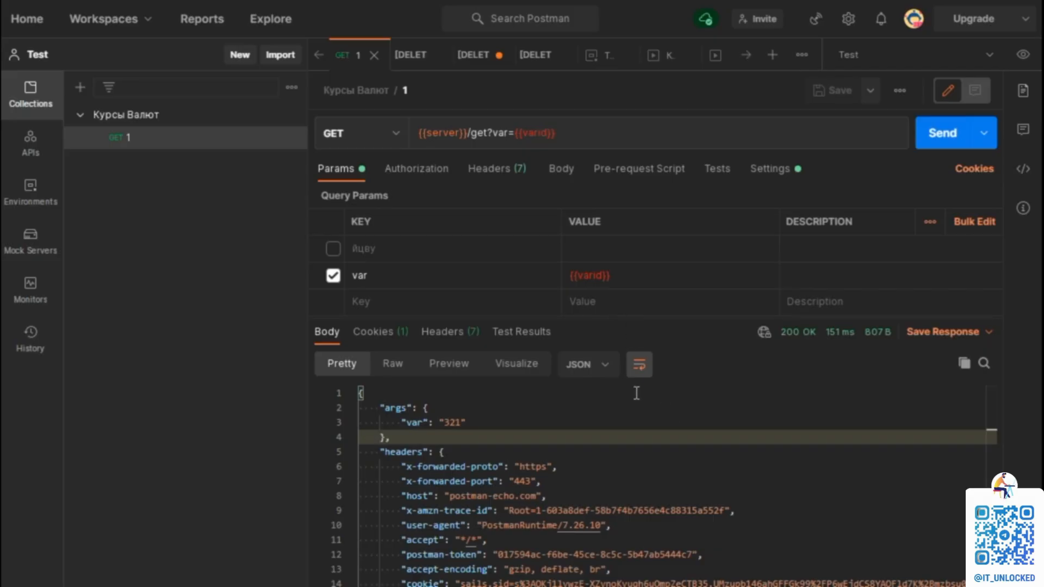
Replace get in the request URL with {{endpoint}} and remove the slash between {{server}} and {{endpoint}}.
double_click(478, 133)
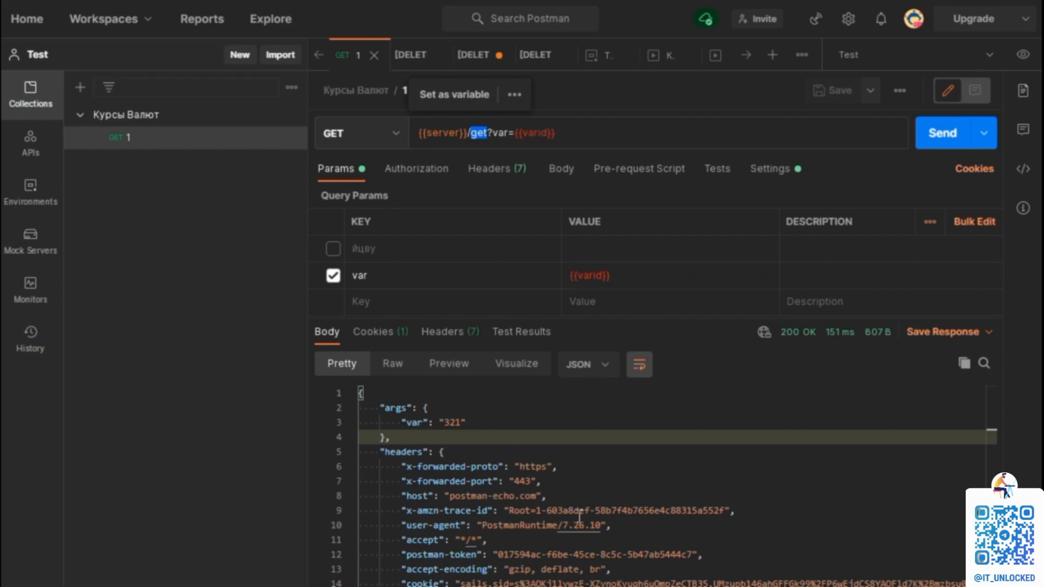
text({{)
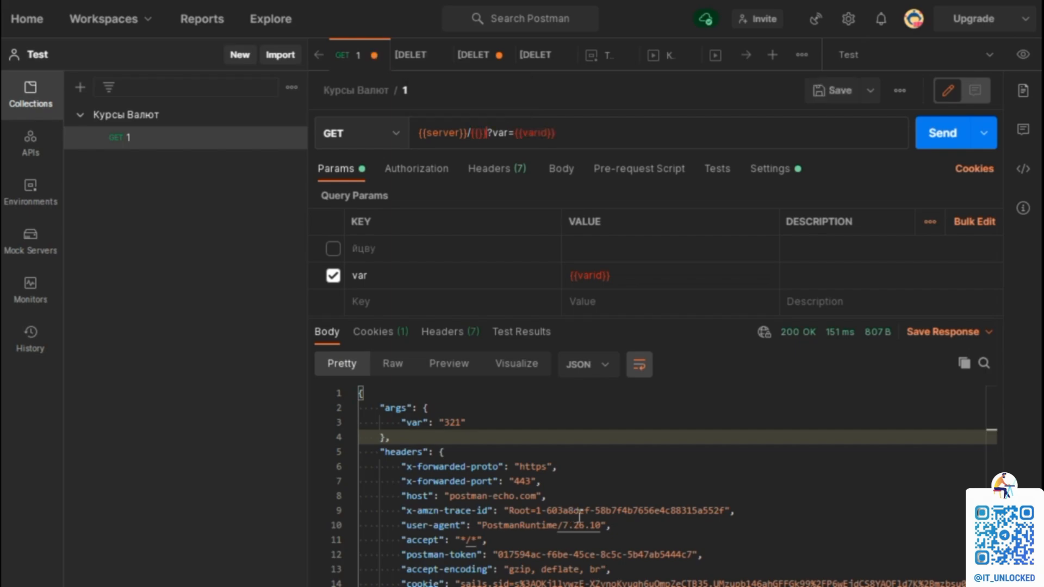
text(endpoint)
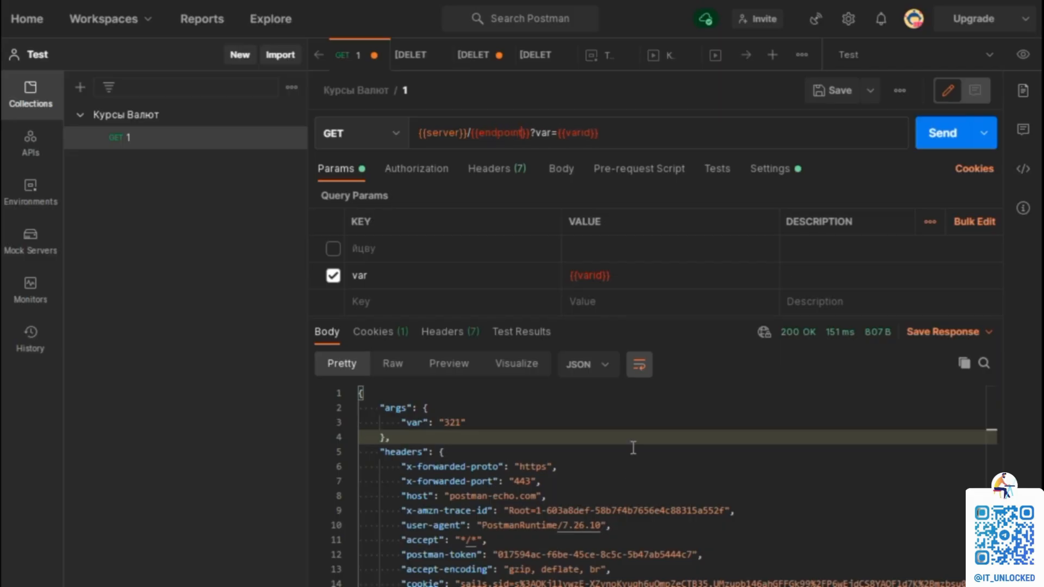
click(471, 133)
key(BackSpace)
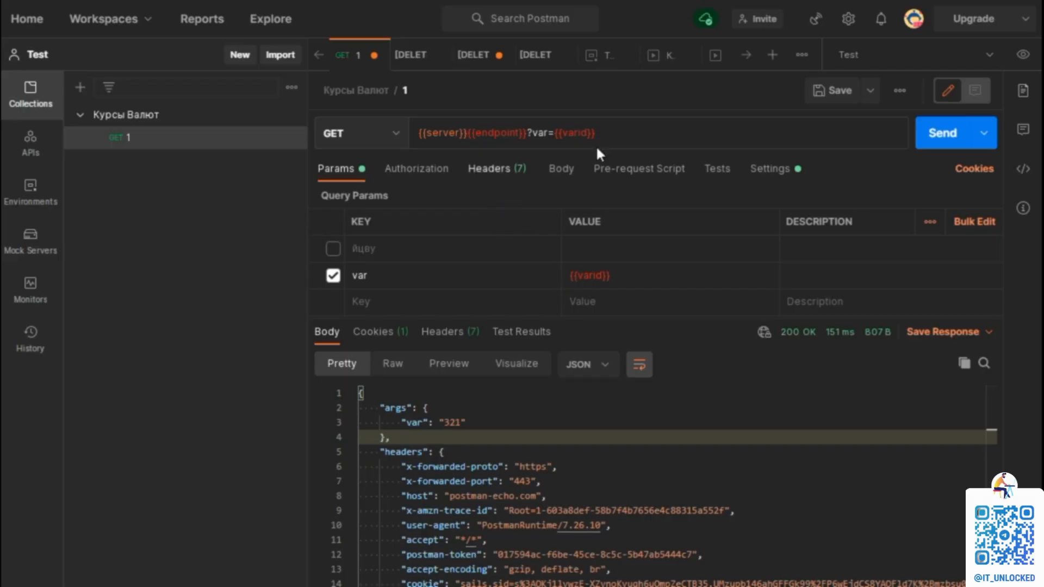
Add an endpoint variable with the value /get to the Test environment and save the environment.
click(1029, 56)
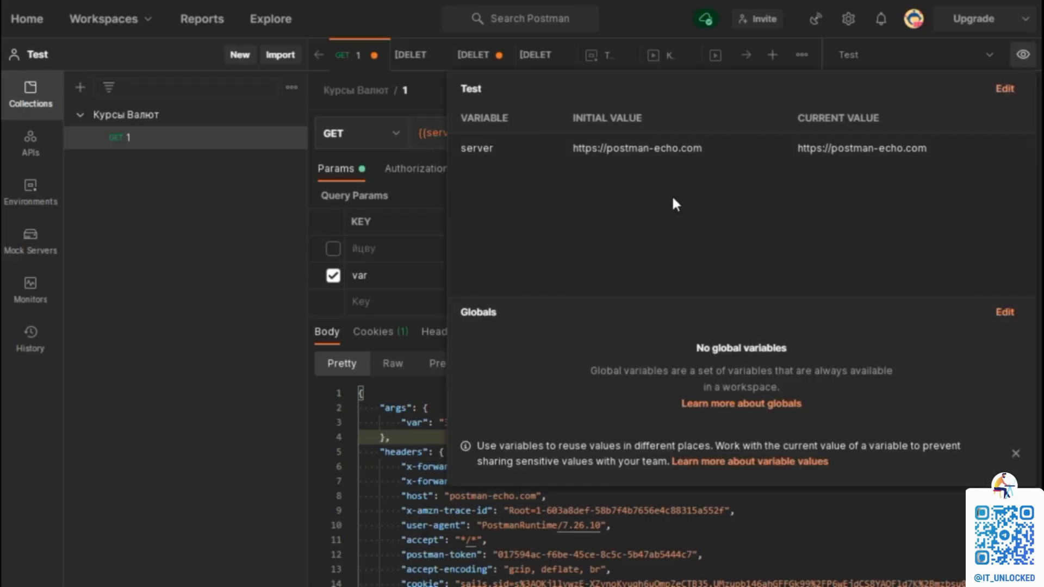
click(1004, 89)
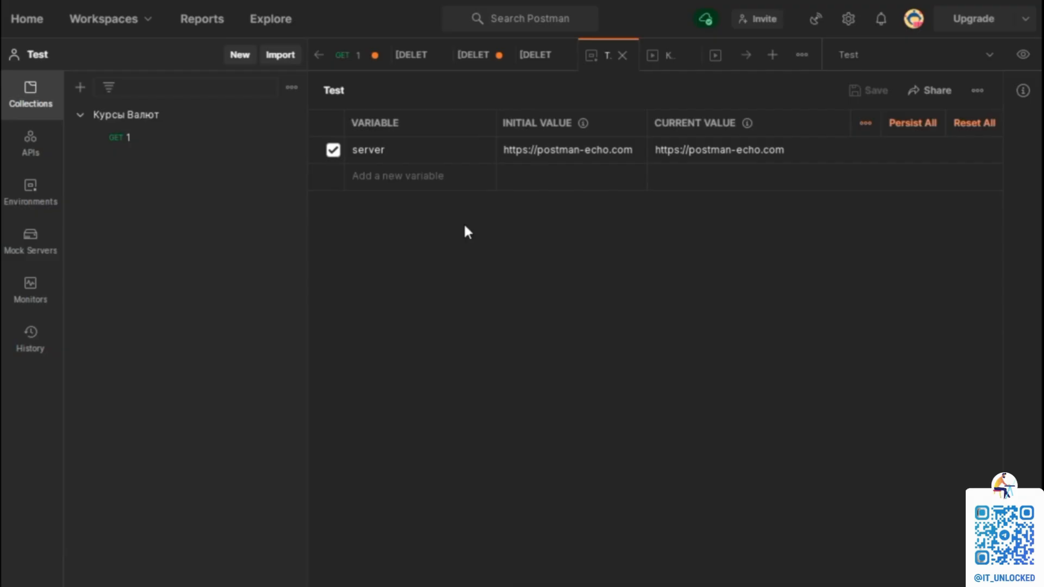
click(381, 182)
text(endpoint)
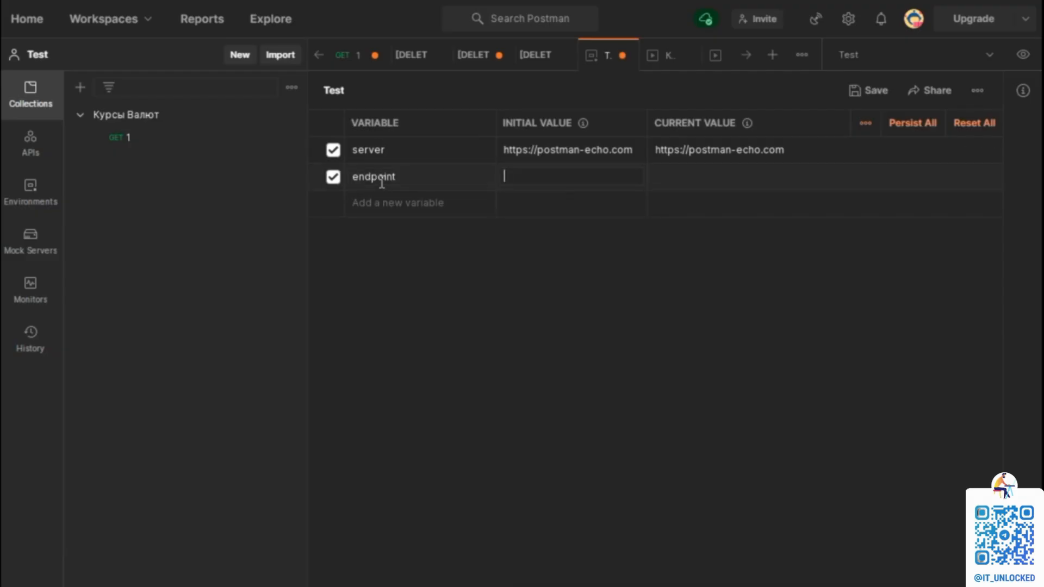
text(/get)
key(ctrl+a)
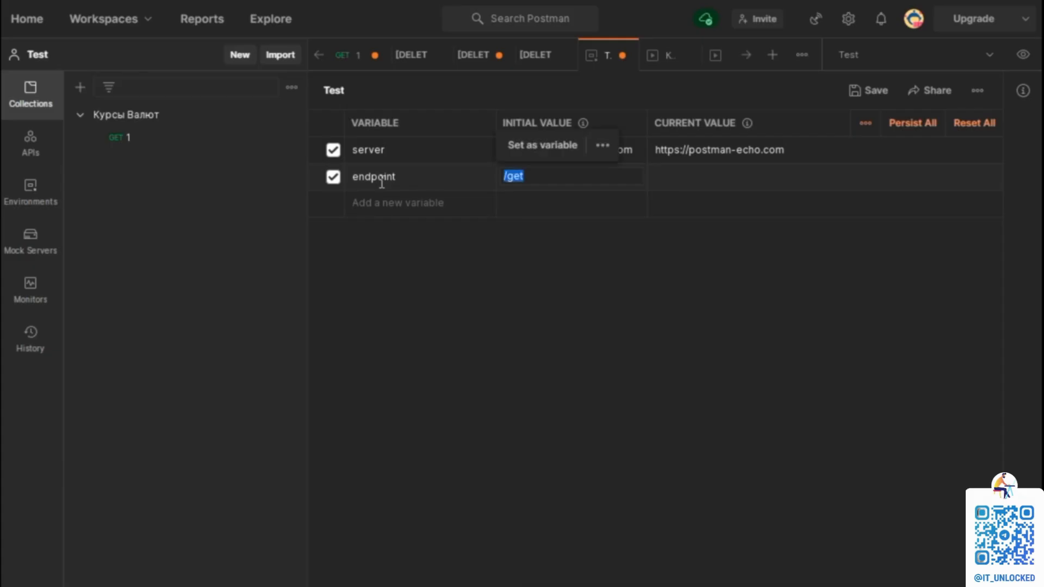
key(ctrl+s)
click(605, 279)
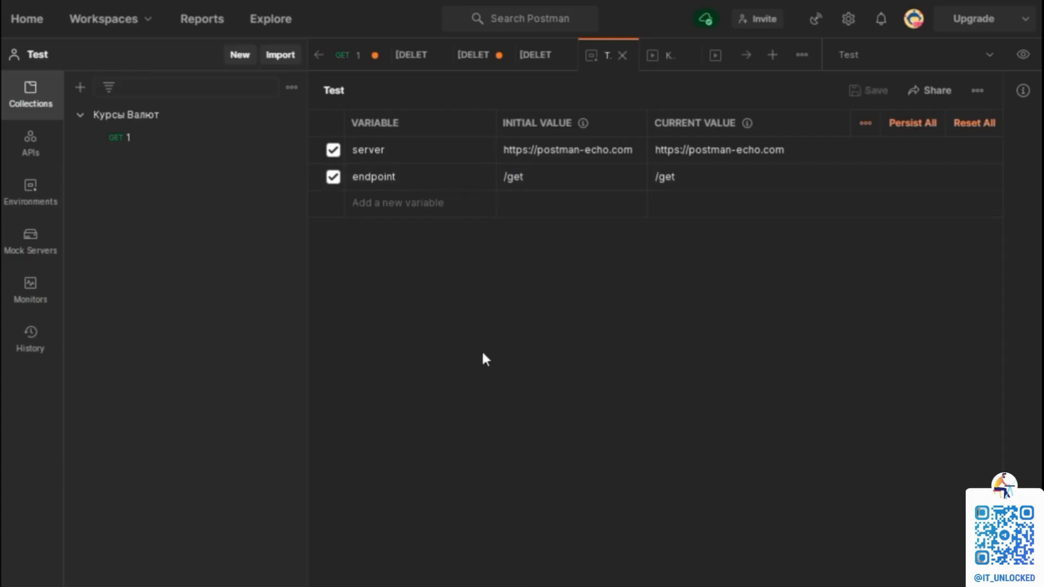
Return to GET request 1 and examine its URL variables, the available environments and the Test environment's variable values.
click(338, 61)
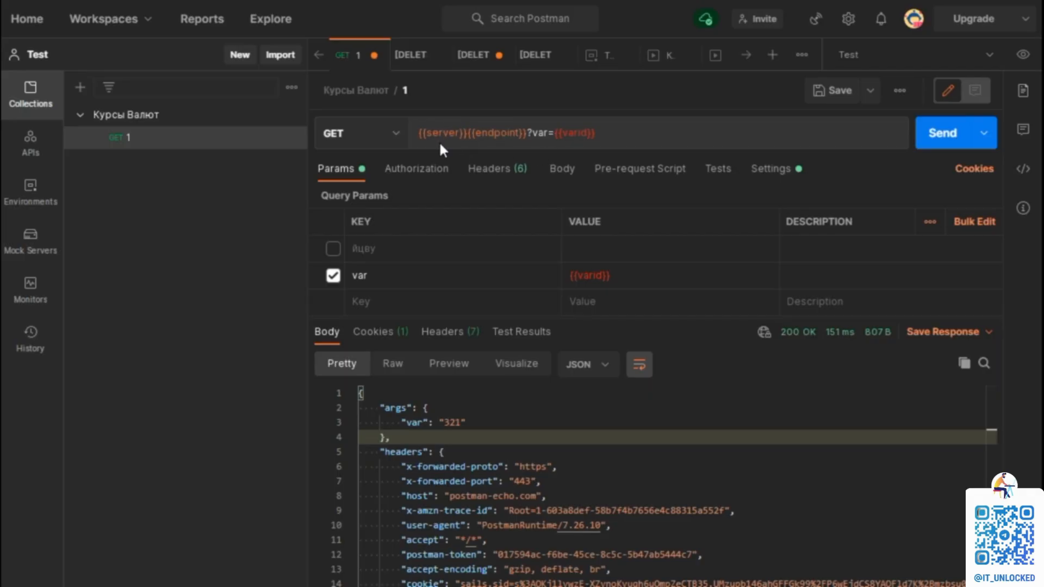
click(987, 57)
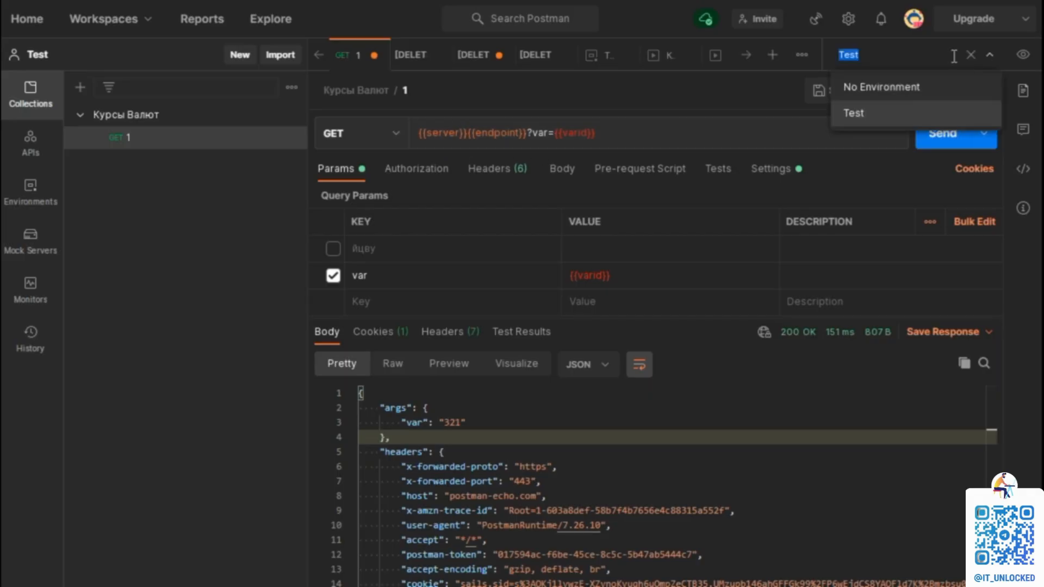
click(513, 185)
click(988, 57)
click(660, 140)
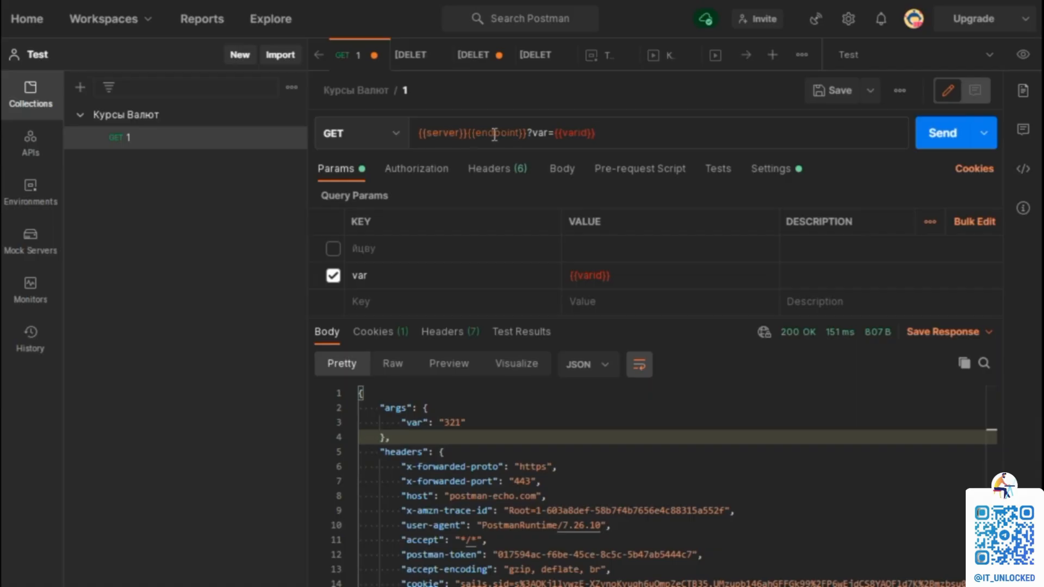
mouse_move(496, 134)
mouse_move(430, 132)
click(989, 56)
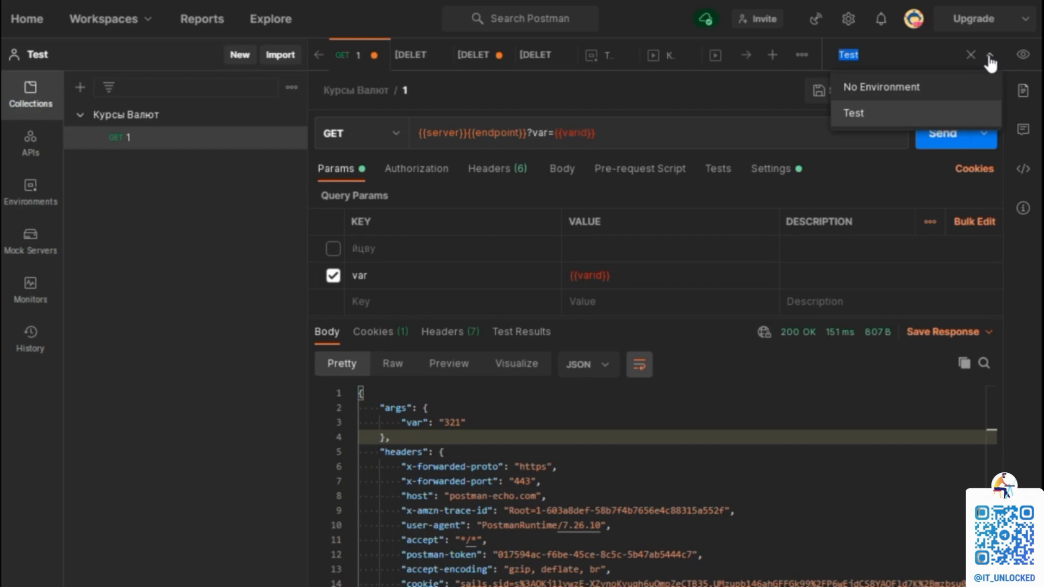
click(989, 56)
click(1022, 55)
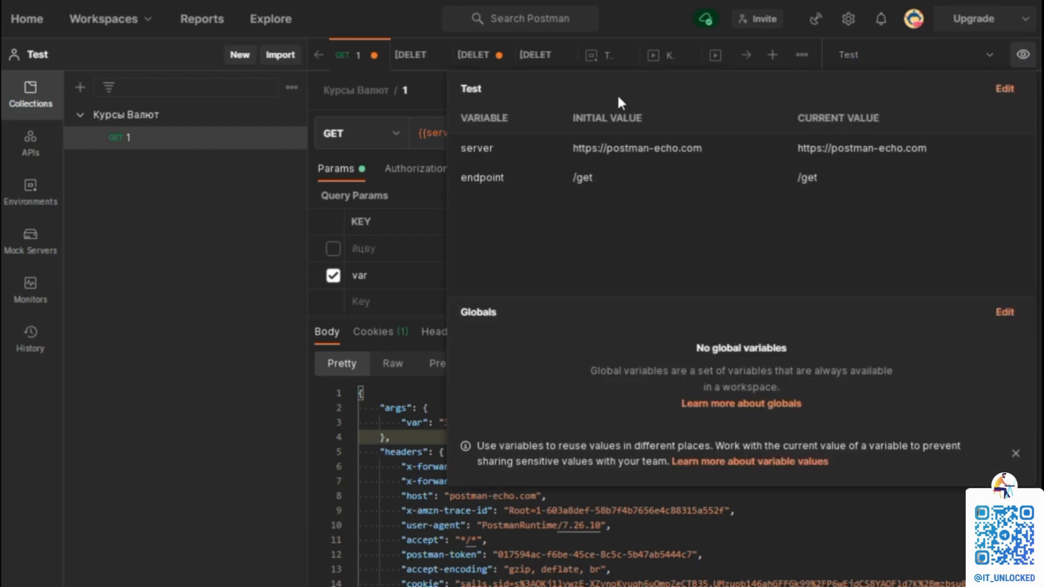
click(234, 259)
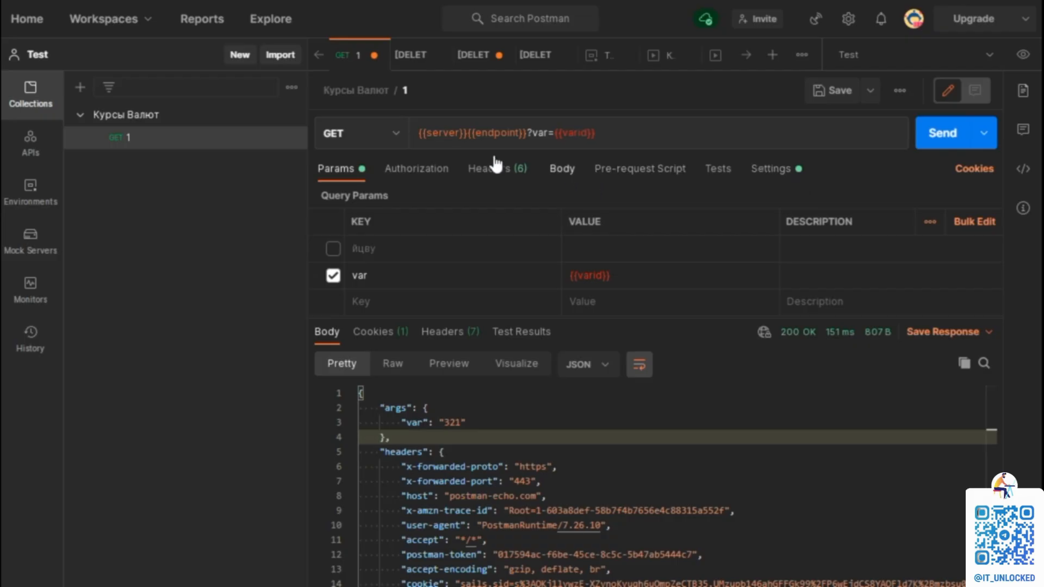
mouse_move(439, 135)
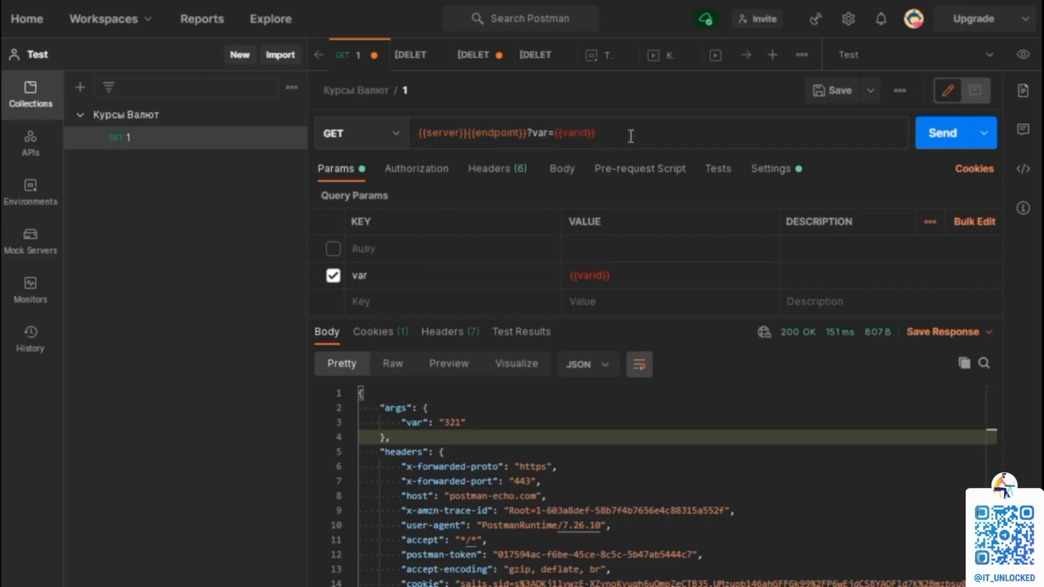
Change the initial value of the endpoint variable in the Test environment to /addGet.
click(1022, 61)
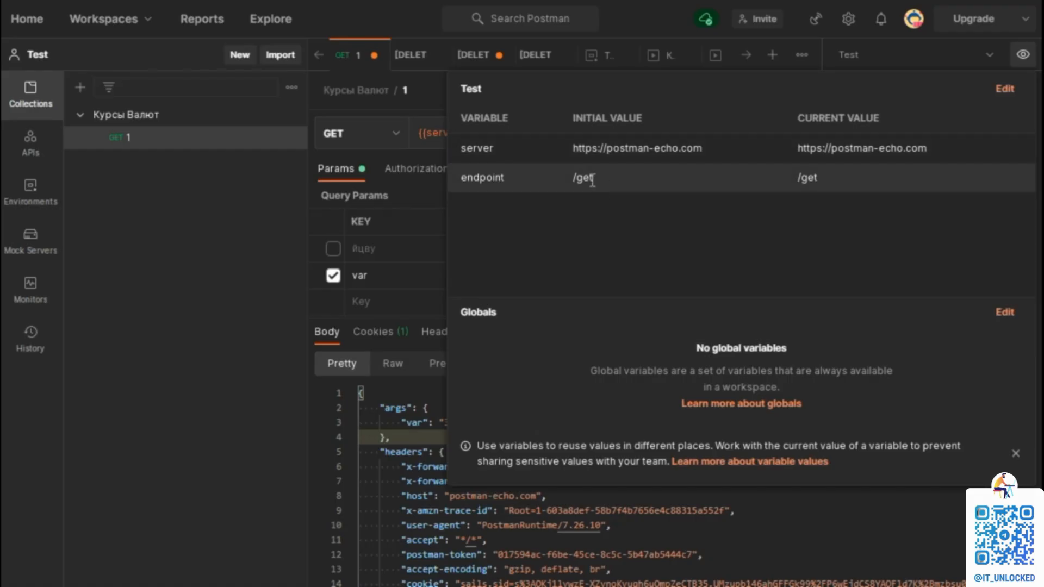
click(1004, 89)
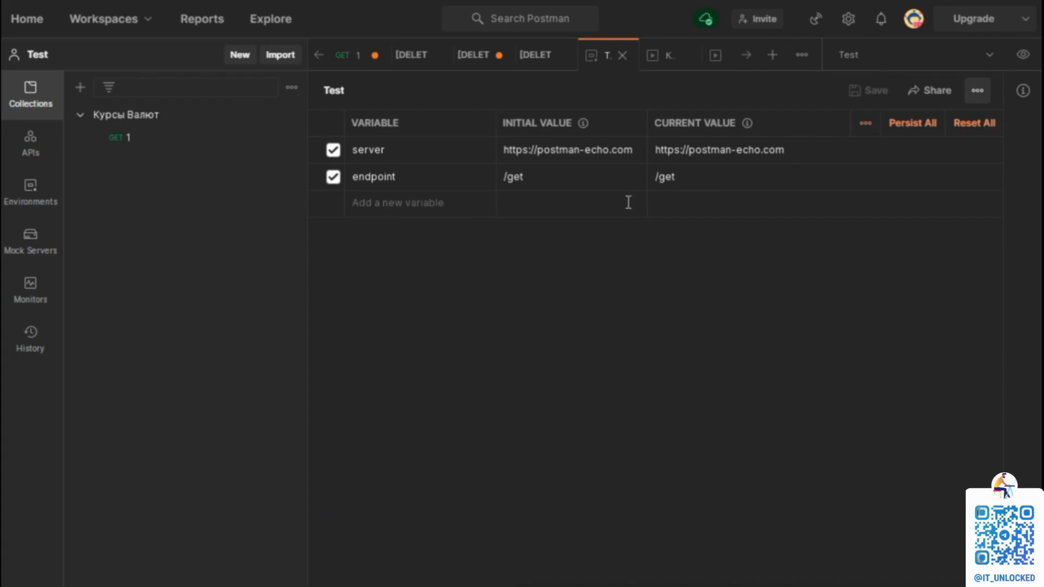
click(537, 177)
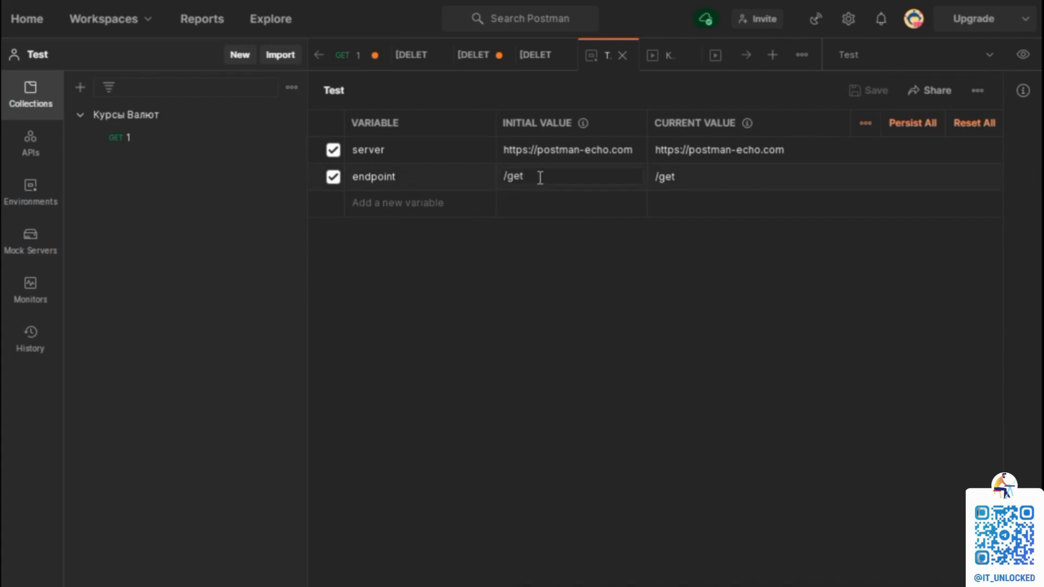
key(Left)
key(Left)
key(Left)
key(Left)
key(Right)
text(addG)
click(506, 177)
key(BackSpace)
text(/)
click(564, 176)
text(/)
key(BackSpace)
click(526, 299)
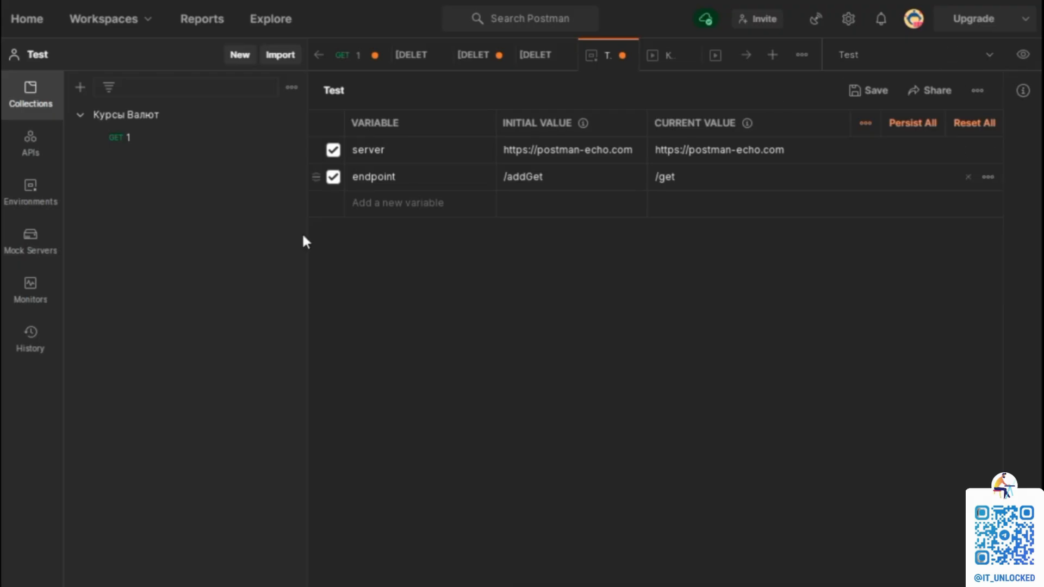
Return to GET request 1 and examine the {{varid}} value in the URL and the var query parameter key.
click(354, 55)
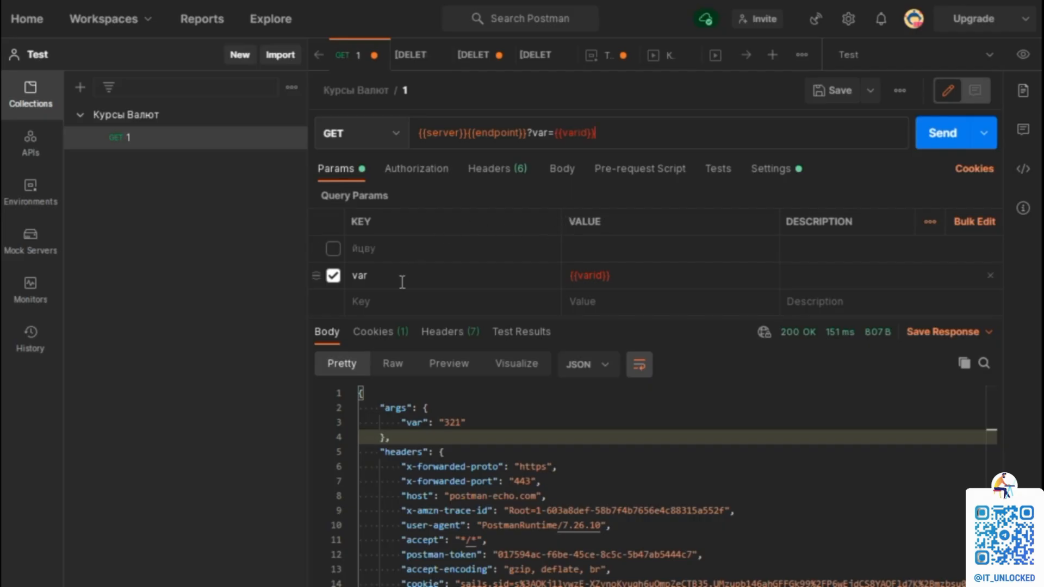
drag(605, 136, 554, 134)
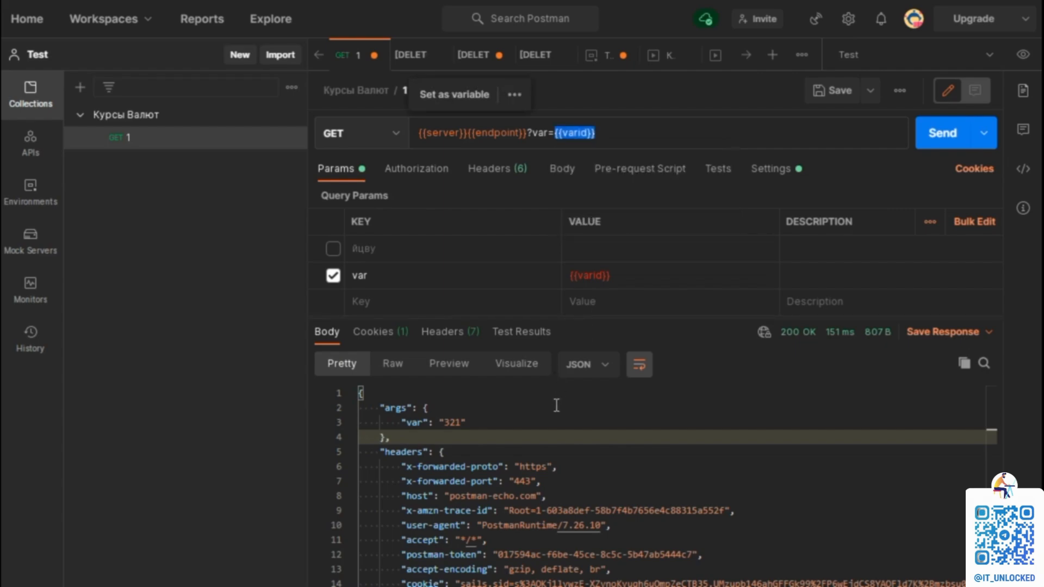
click(363, 275)
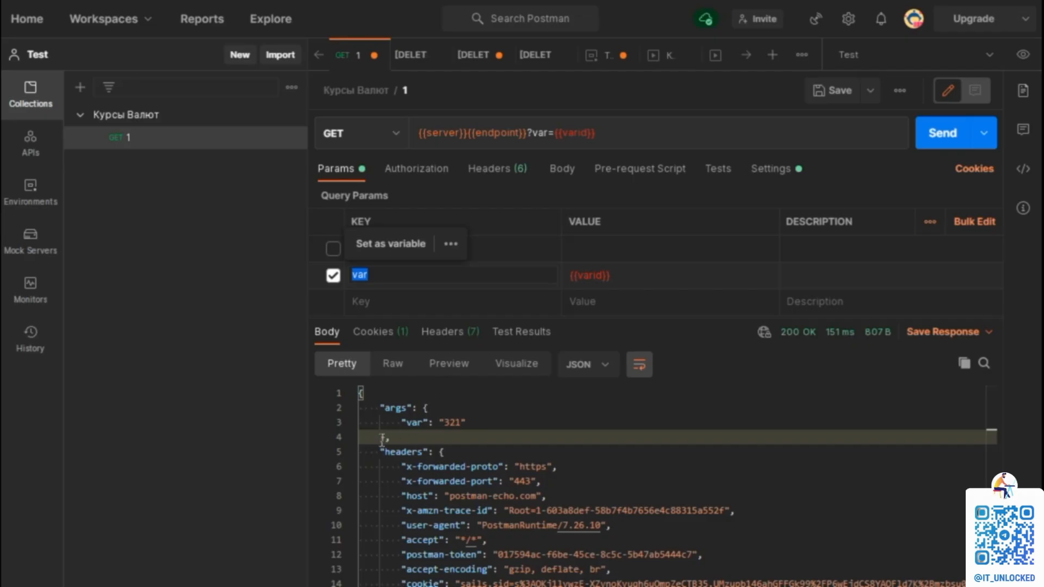
click(385, 279)
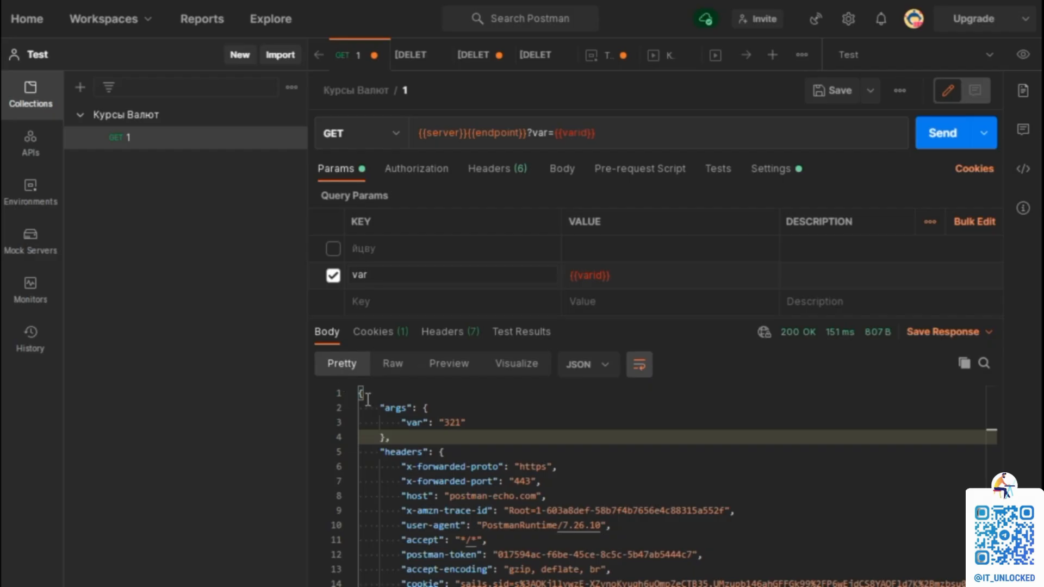
click(254, 399)
double_click(398, 275)
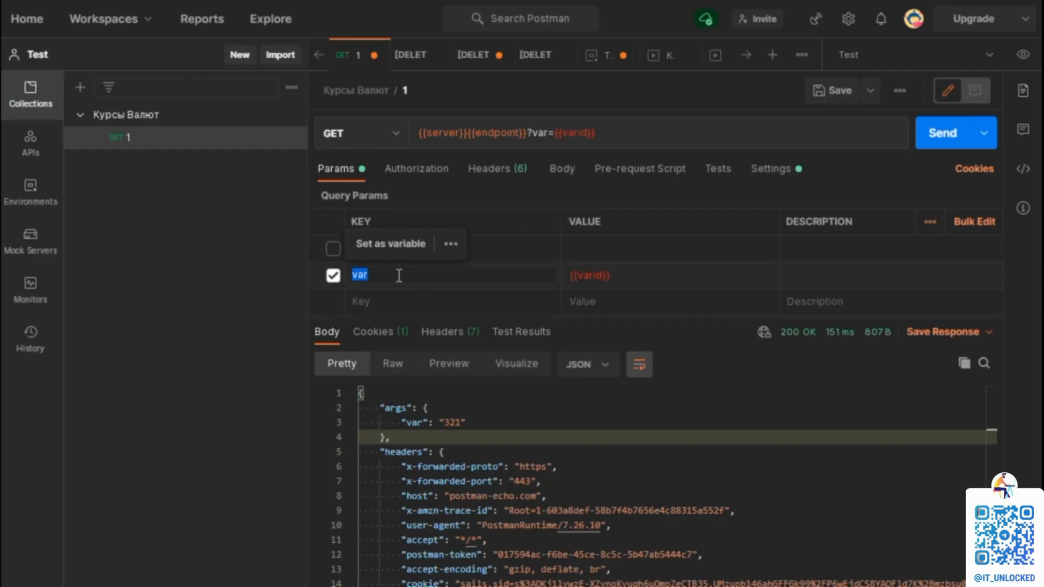
click(375, 275)
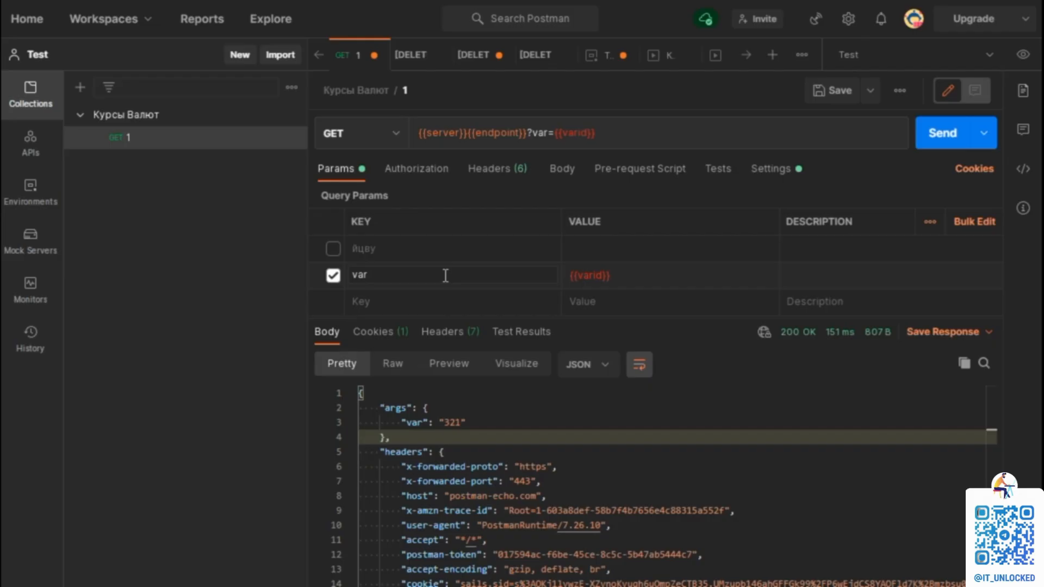
double_click(417, 275)
click(126, 373)
click(396, 279)
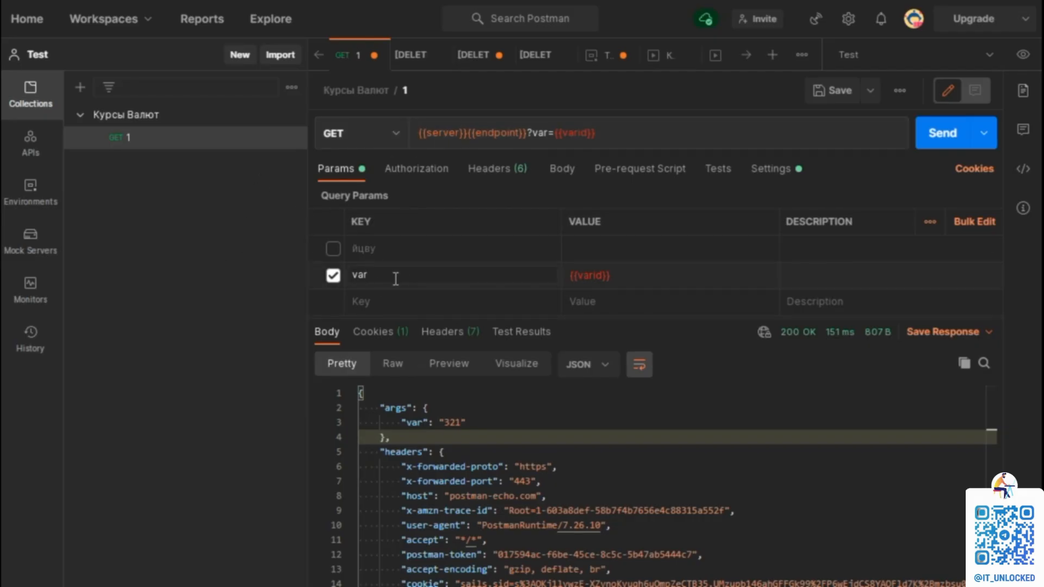
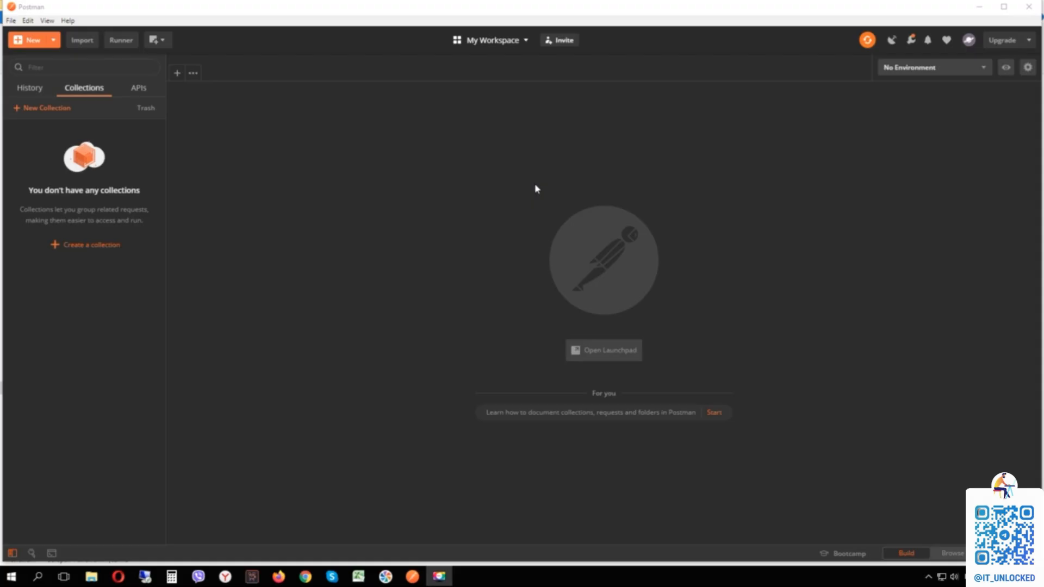
click(303, 206)
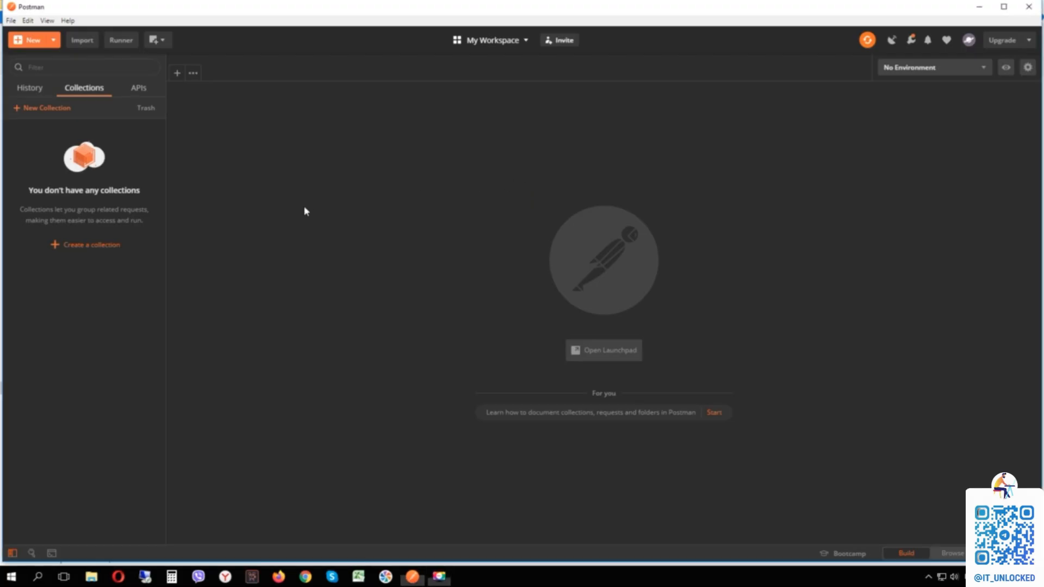
click(178, 73)
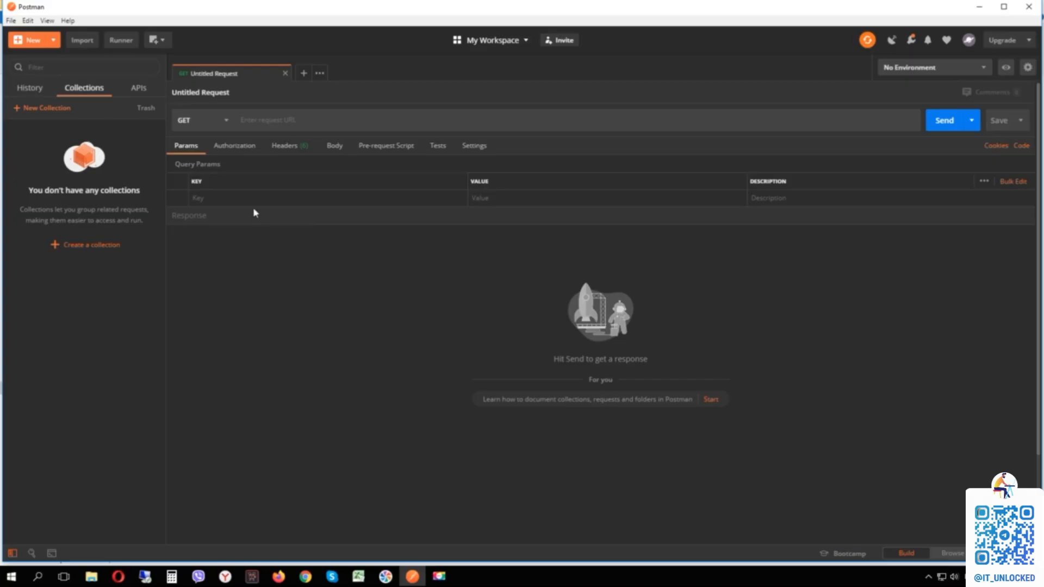
click(264, 121)
text(https://postman-echo.com/get)
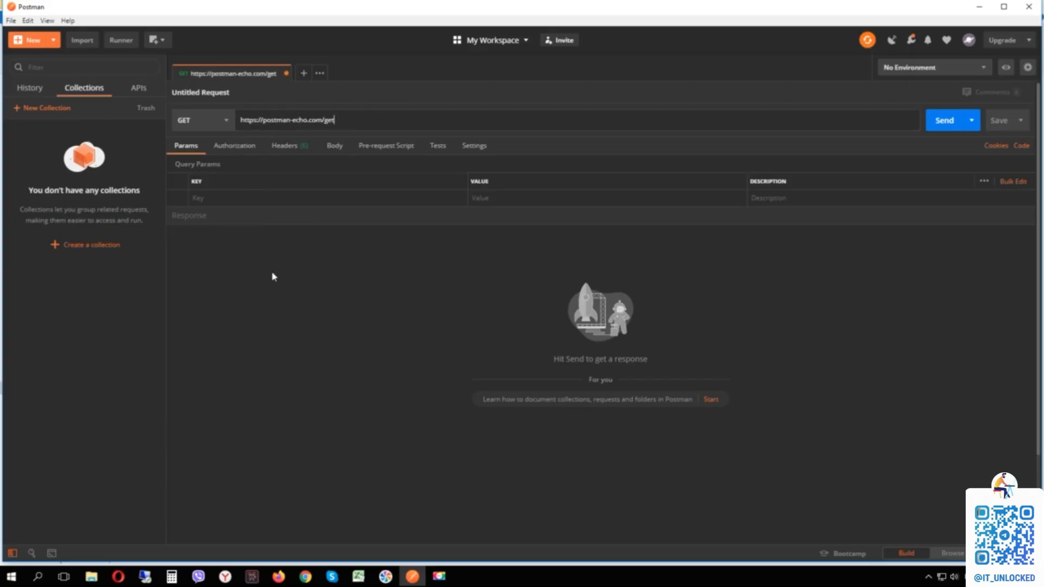
Save the request under its URL as name in a new collection named 123.
key(ctrl+s)
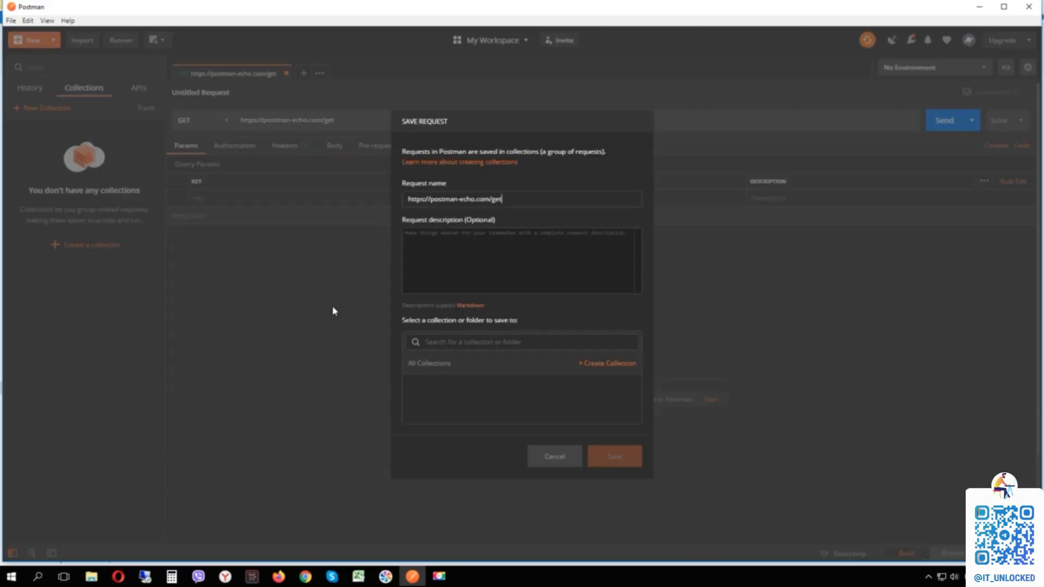
click(593, 365)
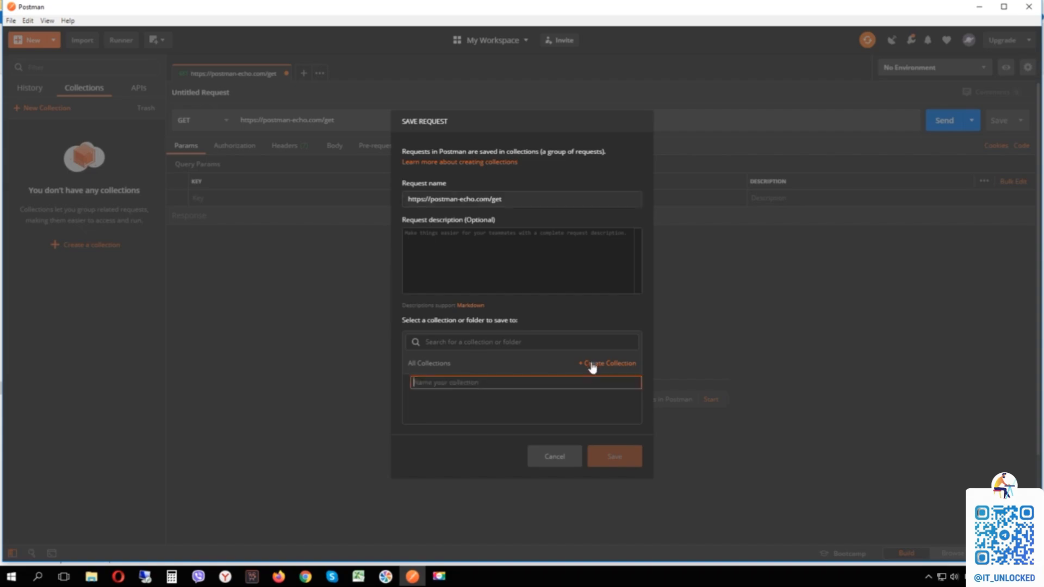
text(123)
click(629, 383)
click(612, 456)
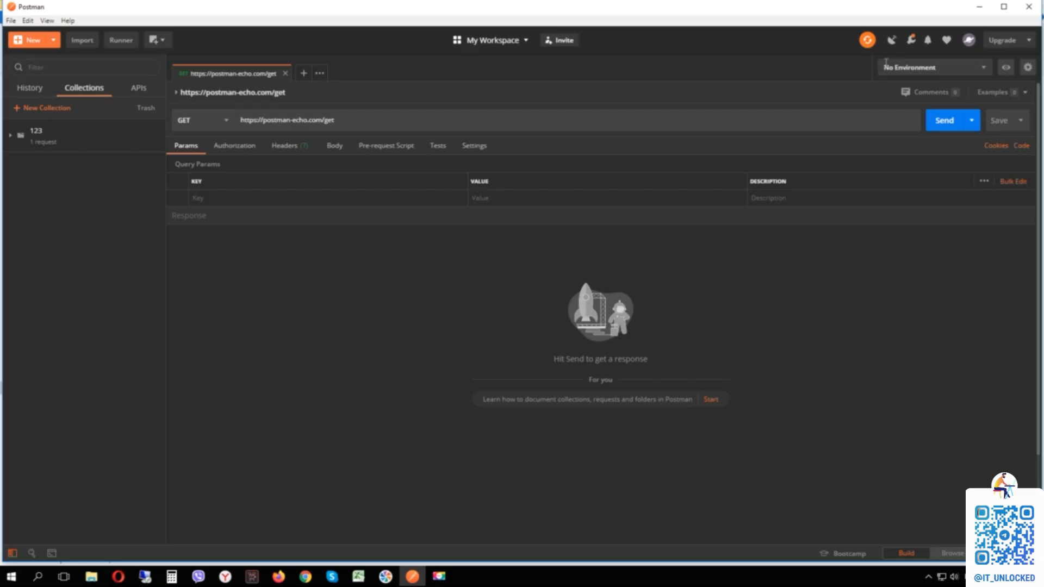
Add an environment named Test containing a person variable with the initial value 1.
click(1006, 67)
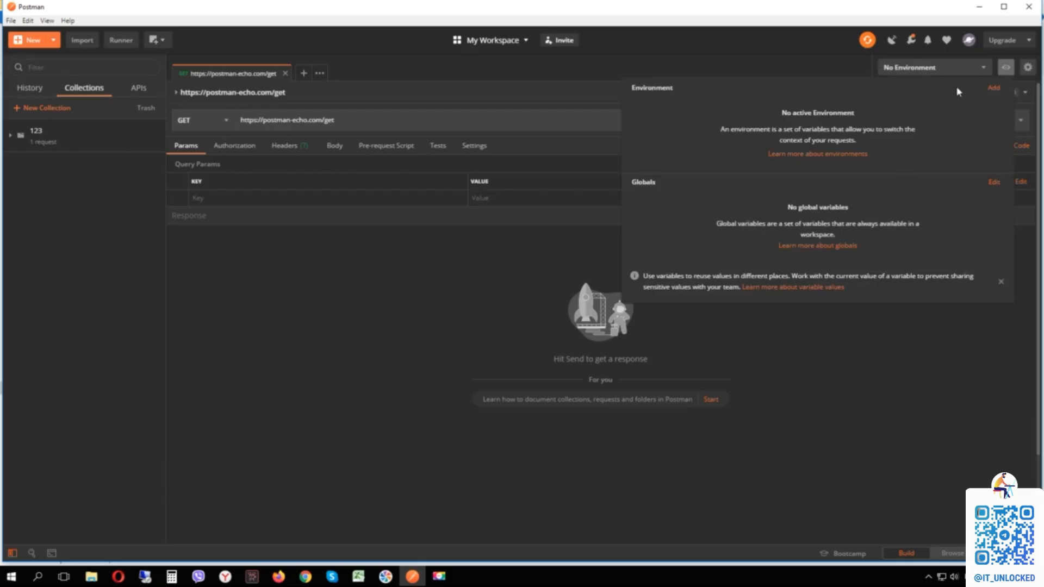
click(993, 88)
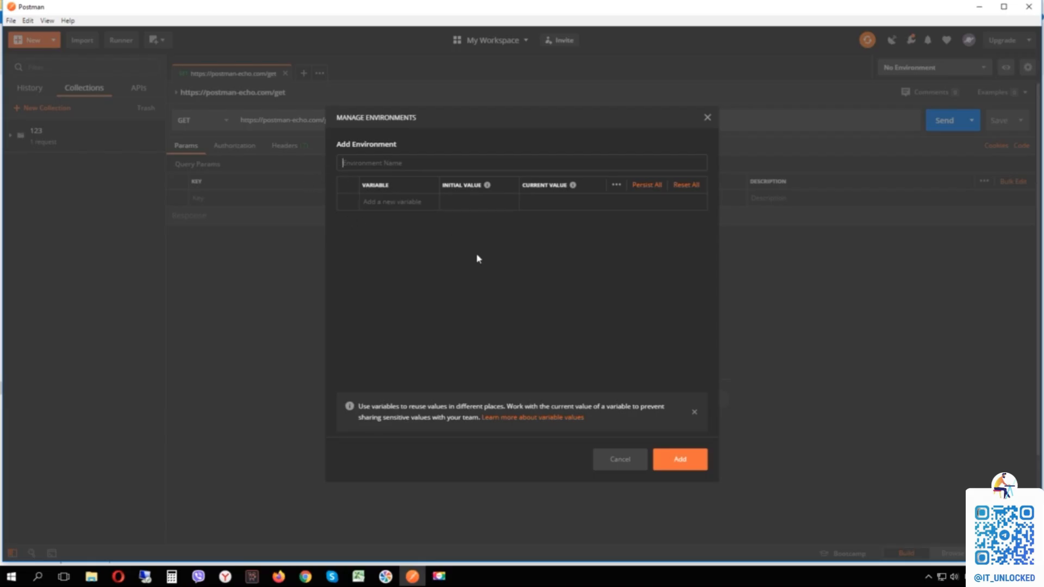
text(Test)
click(404, 202)
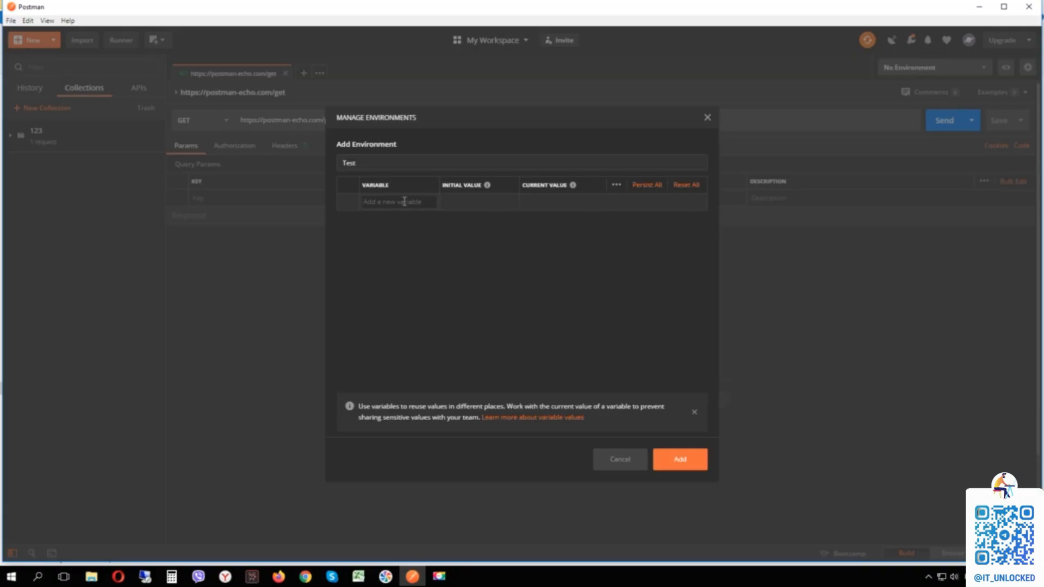
text(person)
key(Tab)
text(1)
click(696, 467)
click(707, 117)
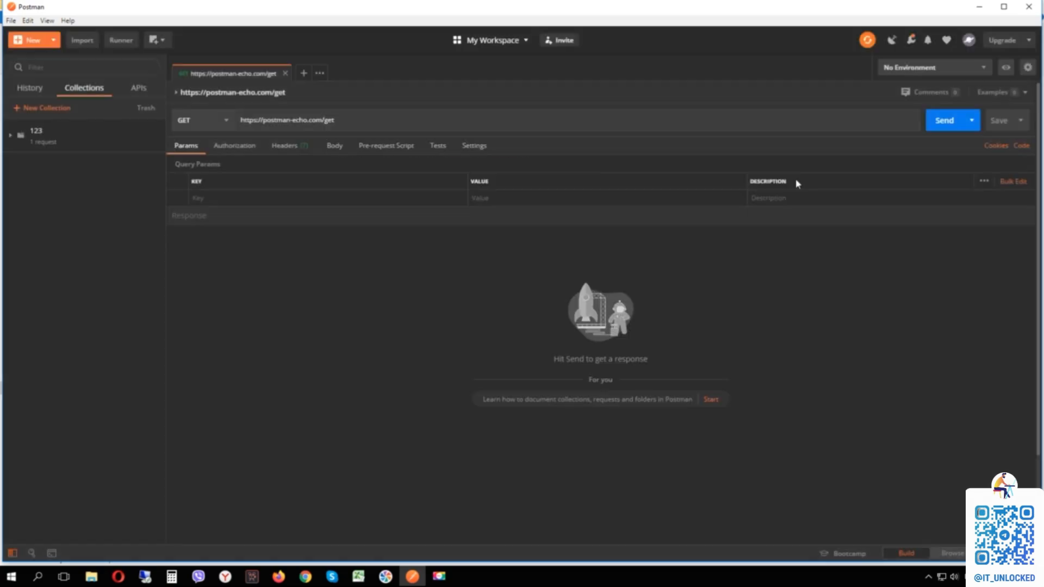
Activate the Test environment that holds the person variable, checking the variables of both environments named Test.
click(982, 67)
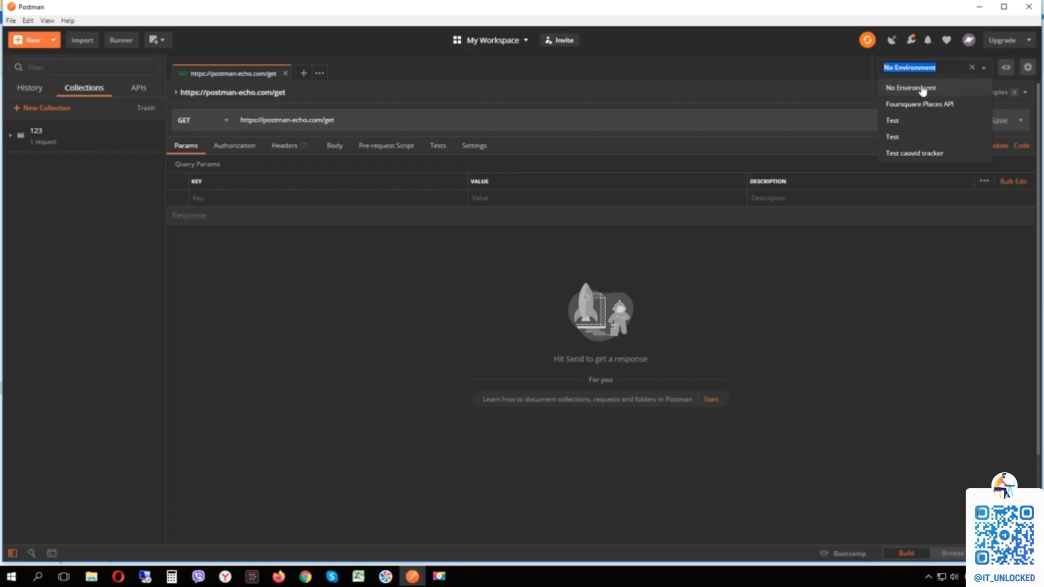
click(912, 122)
click(1006, 68)
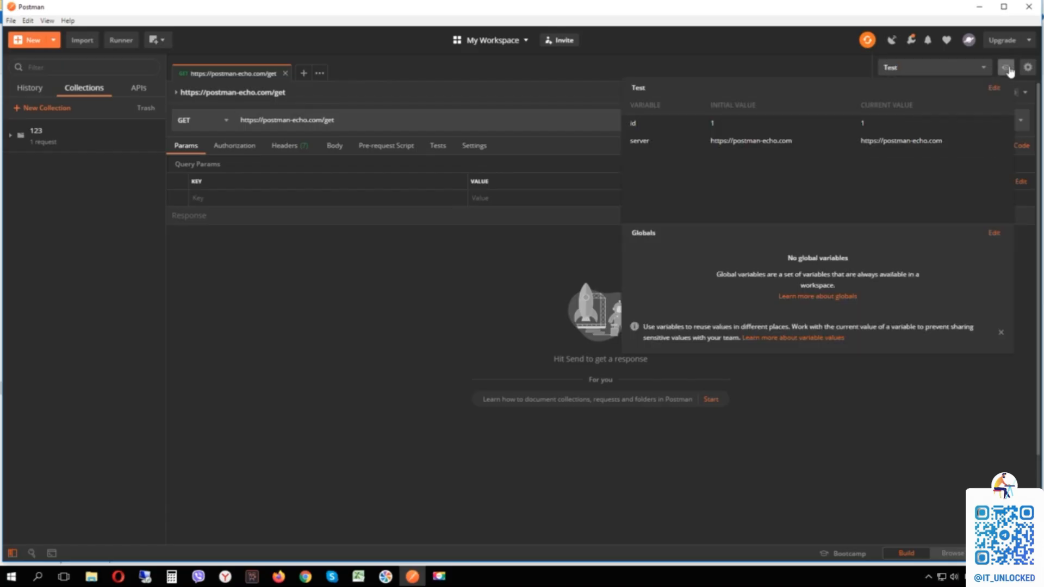
click(1010, 72)
click(986, 69)
click(875, 242)
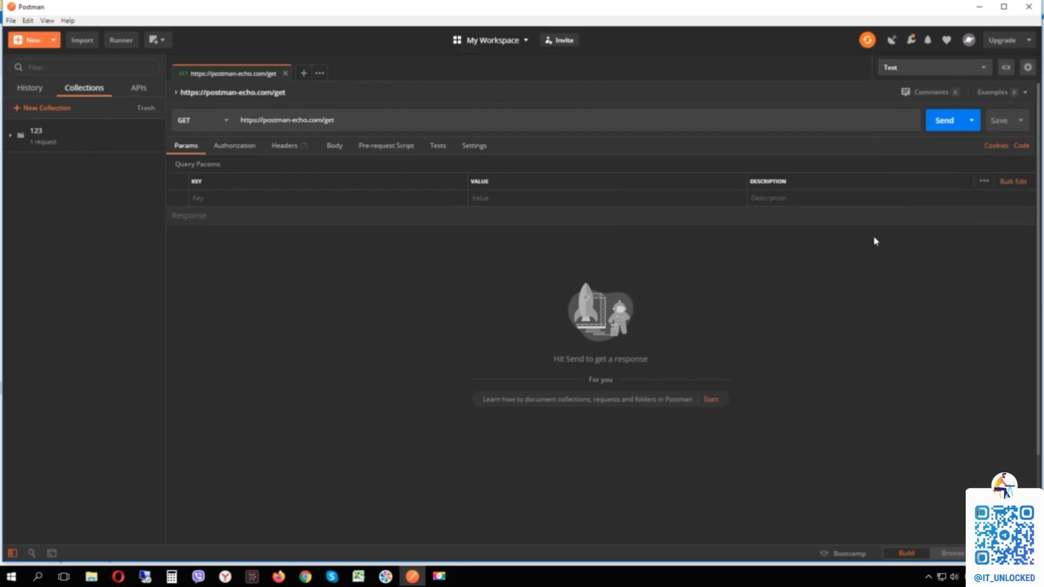
click(1006, 67)
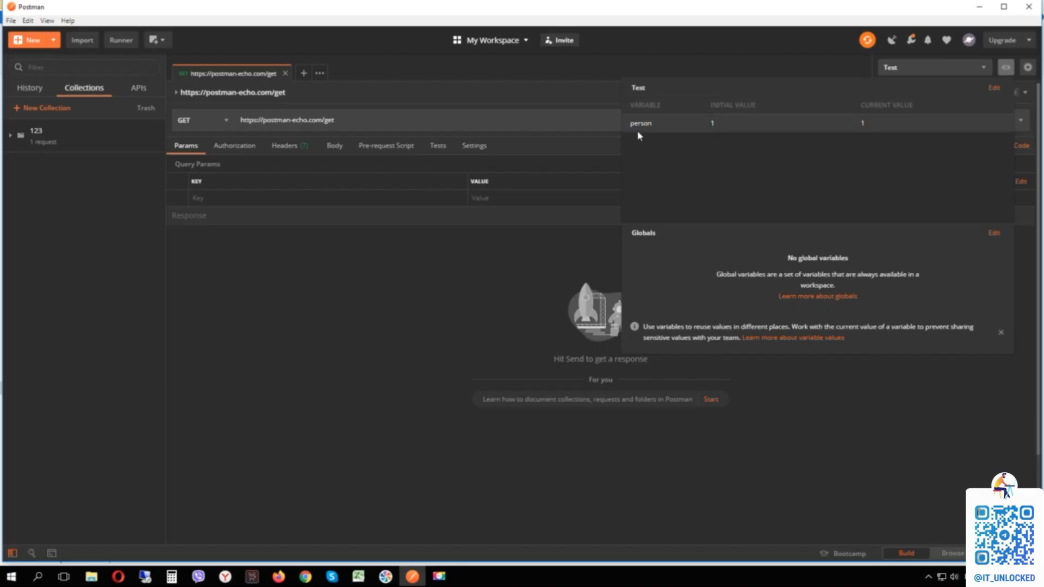
Rename the active environment to Test 1 and keep it selected for the request.
click(993, 88)
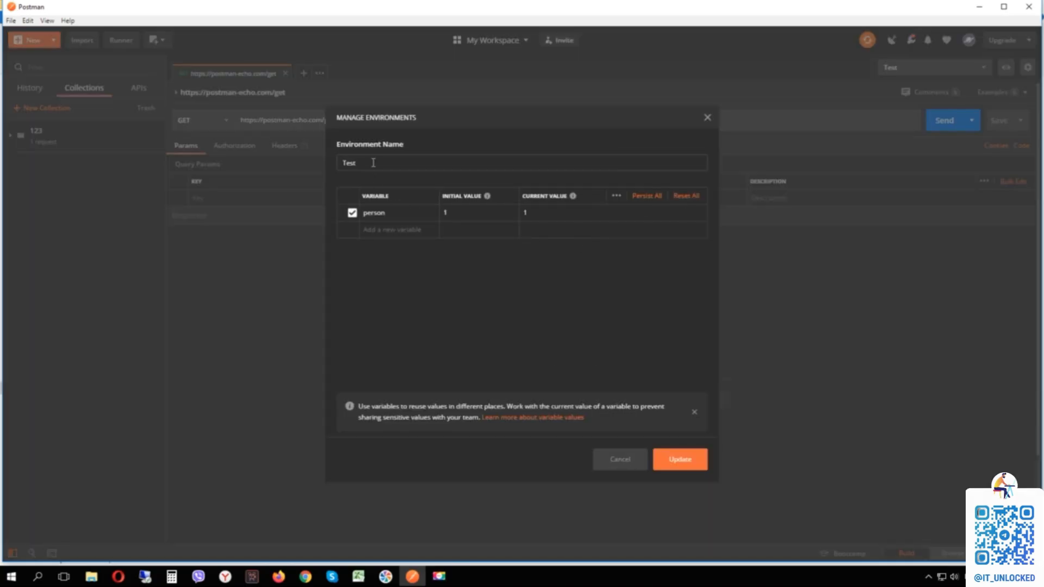
text(1)
click(683, 459)
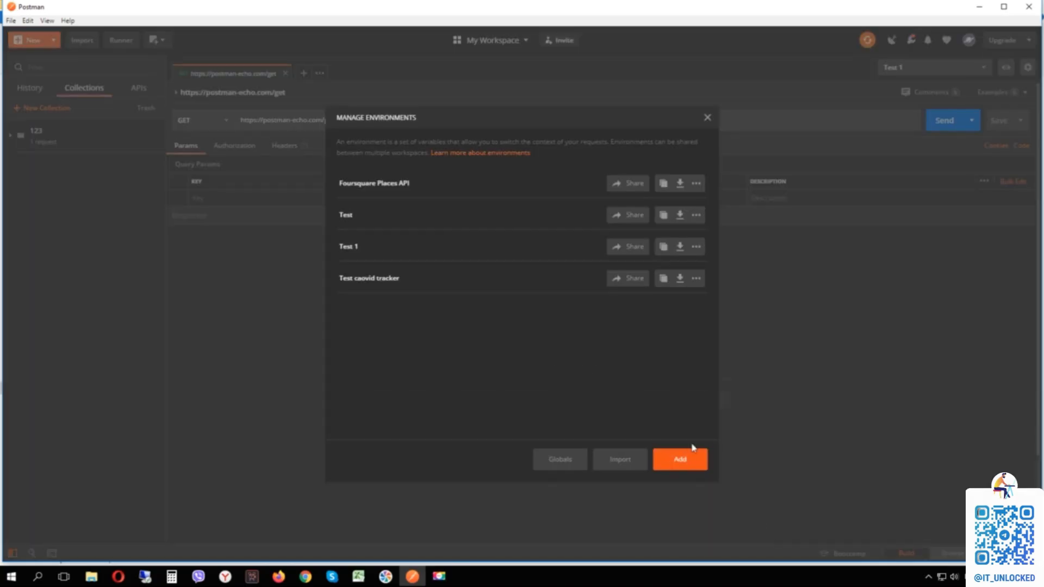
click(707, 118)
click(935, 68)
click(896, 137)
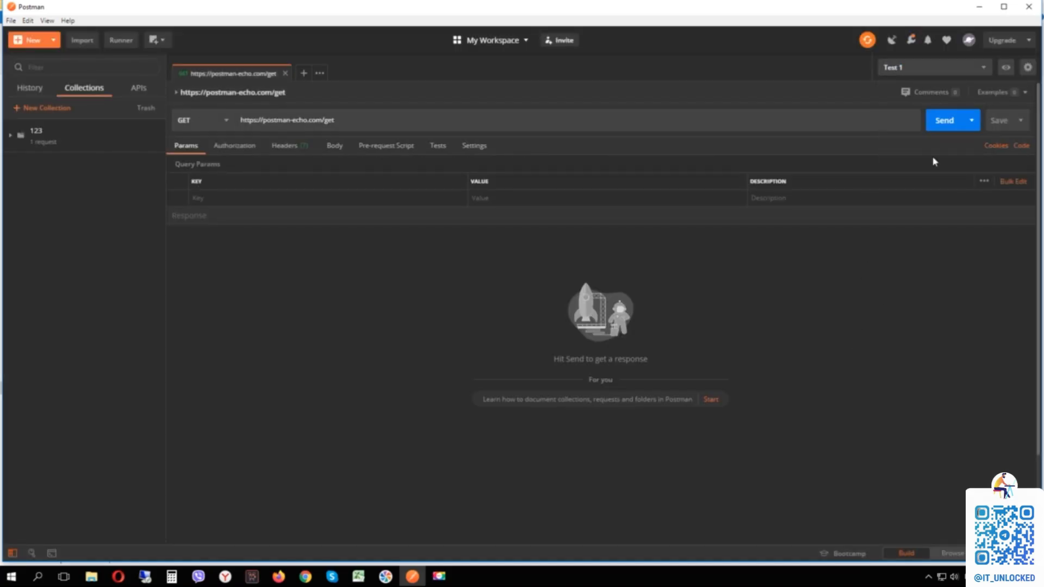
Check the variable name in the Test 1 environment and add an id query parameter with the value {{person}}.
click(1005, 67)
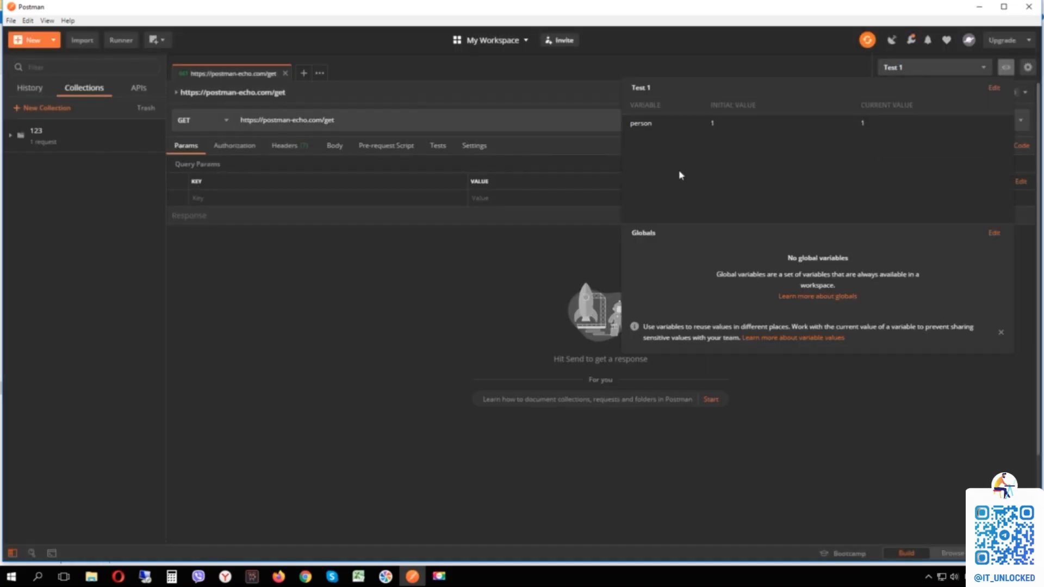
double_click(637, 124)
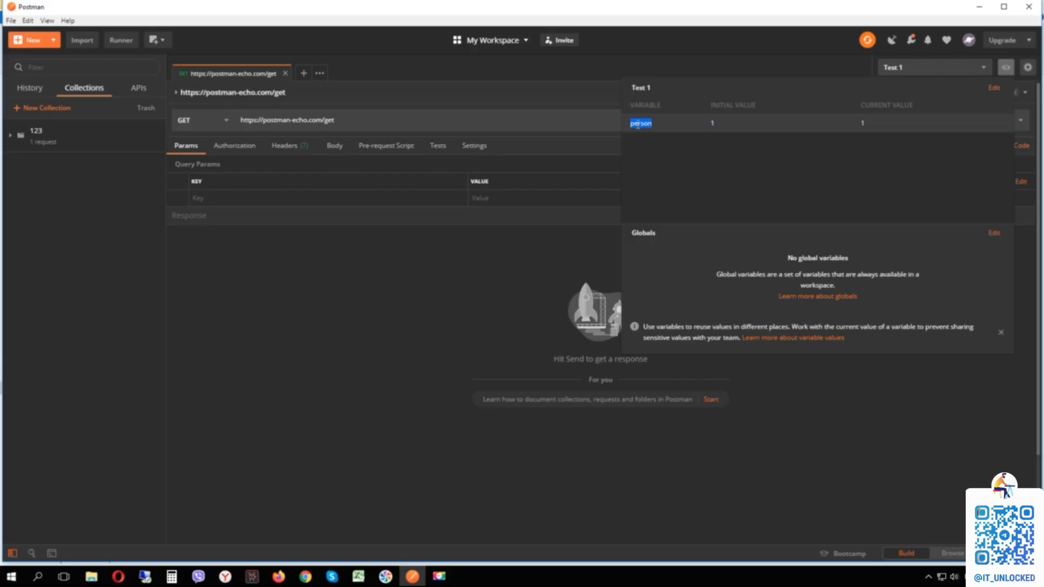
click(425, 350)
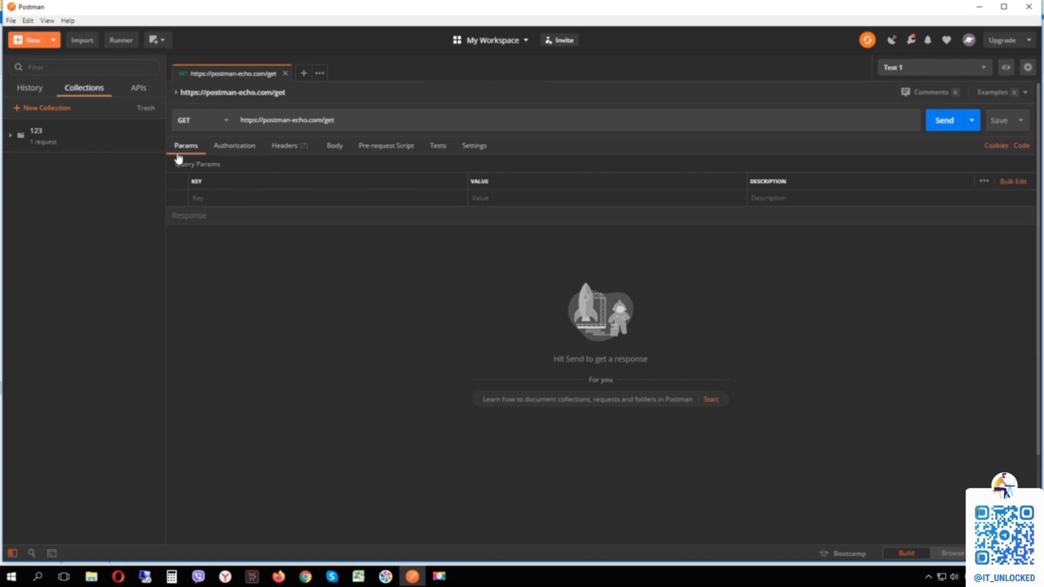
click(219, 195)
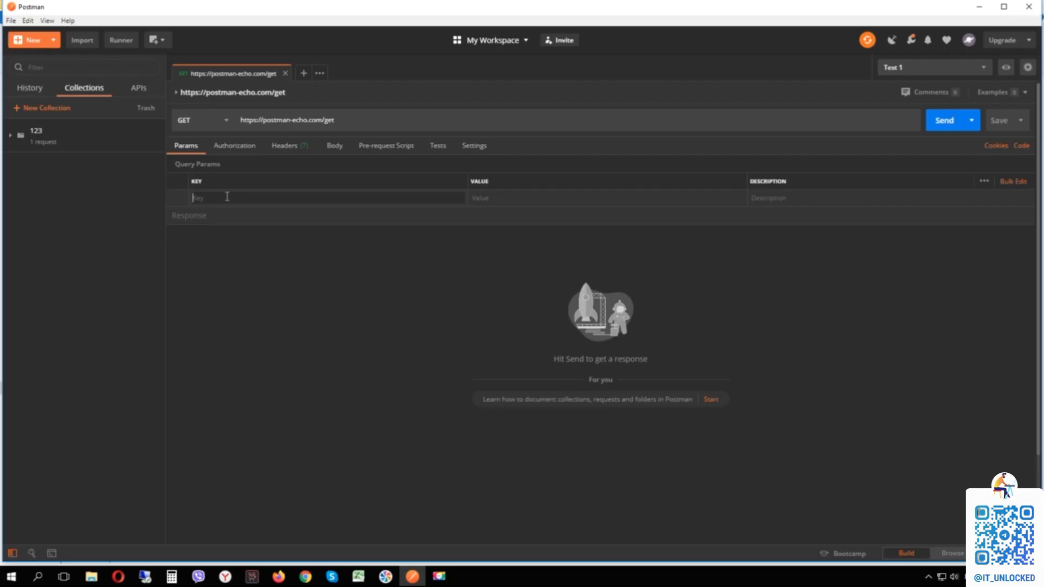
text(id)
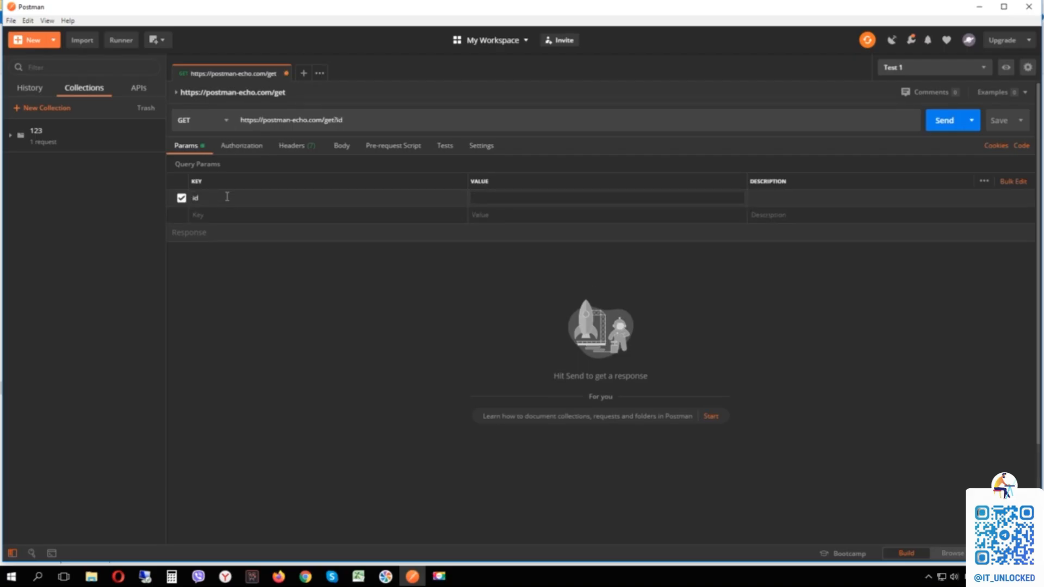
text({{}})
text(person)
click(379, 370)
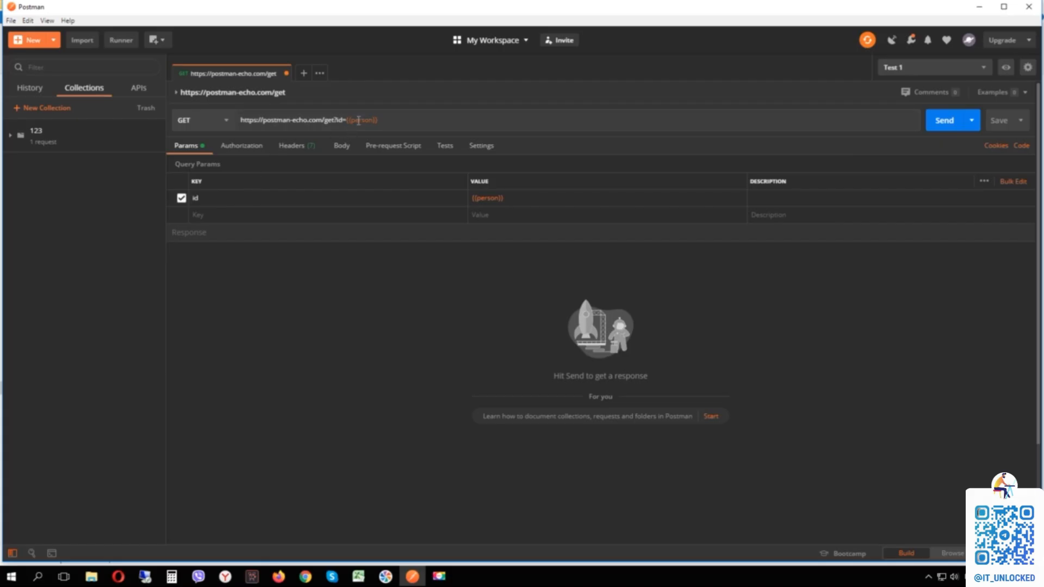
Send the GET request and examine the id argument in the response body.
mouse_move(347, 120)
click(941, 128)
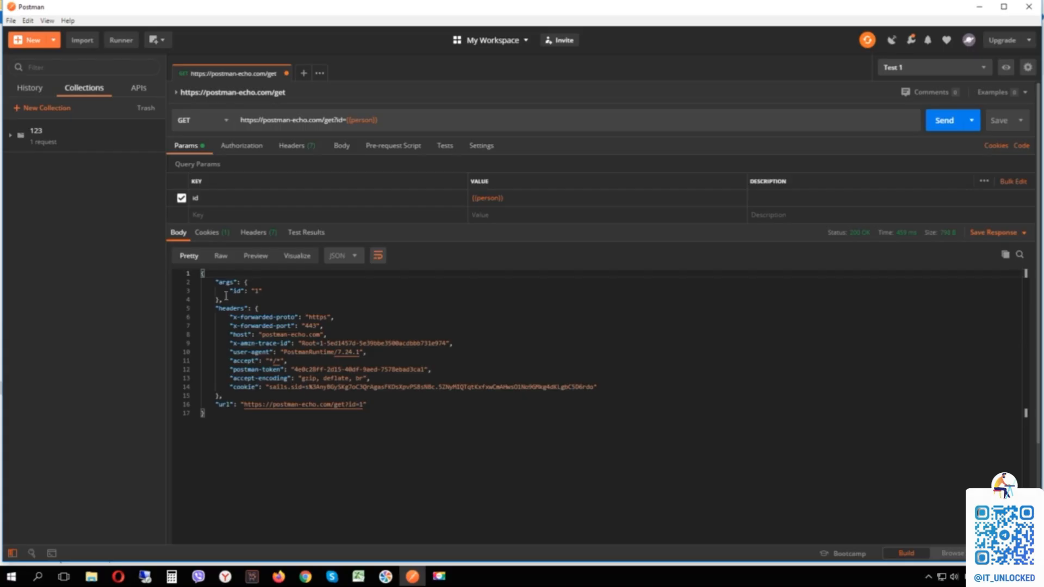
drag(229, 291, 208, 284)
click(326, 481)
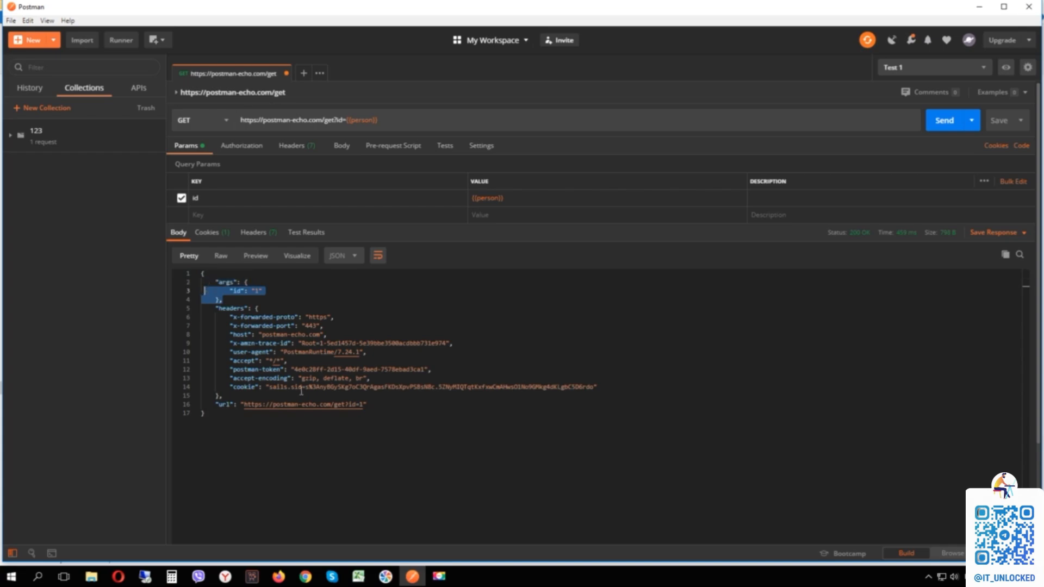
click(302, 430)
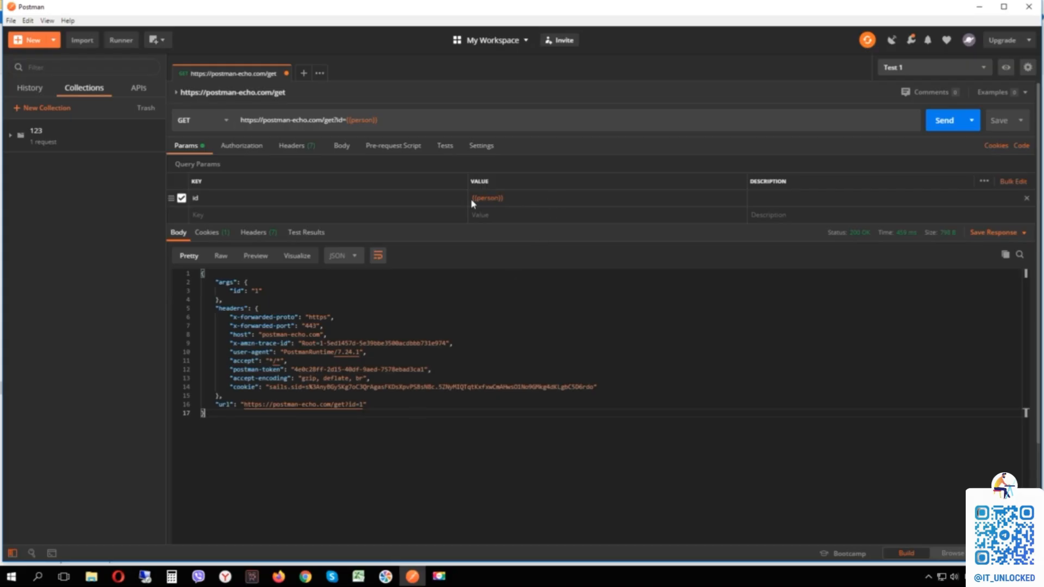
Examine the id parameter's value, the request's pre-request script, the Test 1 variables and the environment choices.
click(512, 198)
click(392, 145)
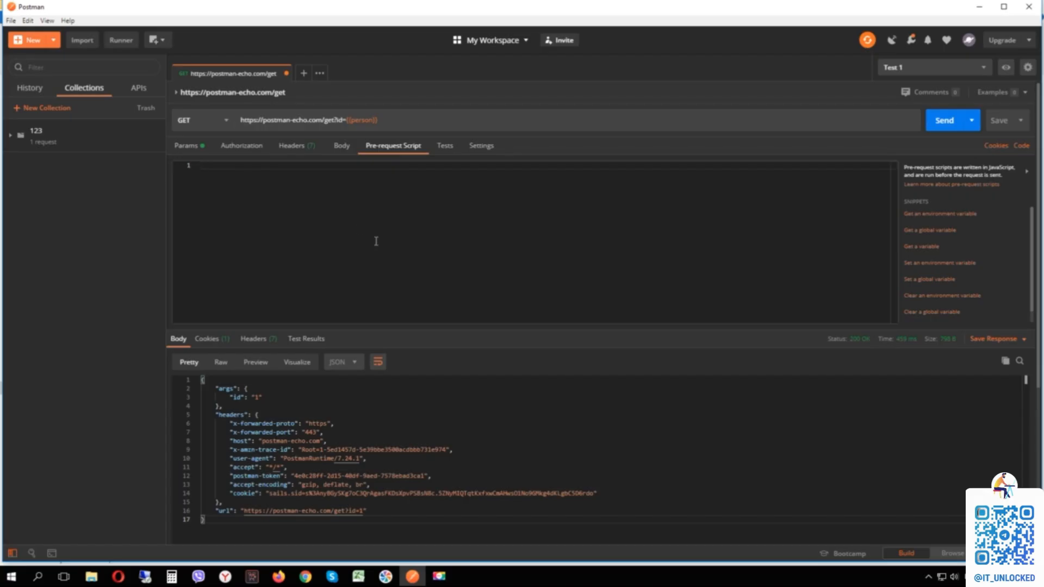
click(184, 147)
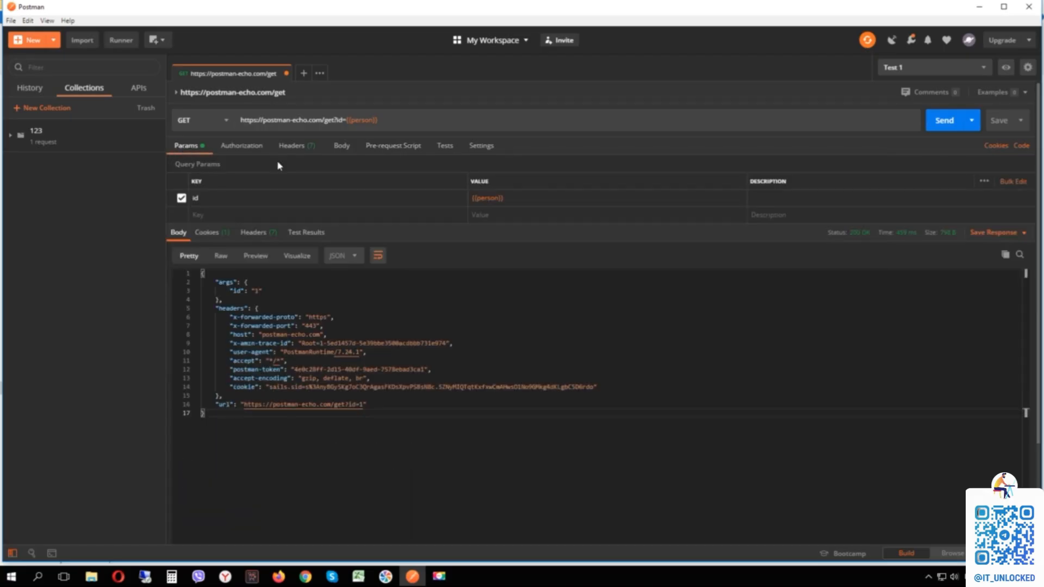
click(425, 289)
click(1005, 67)
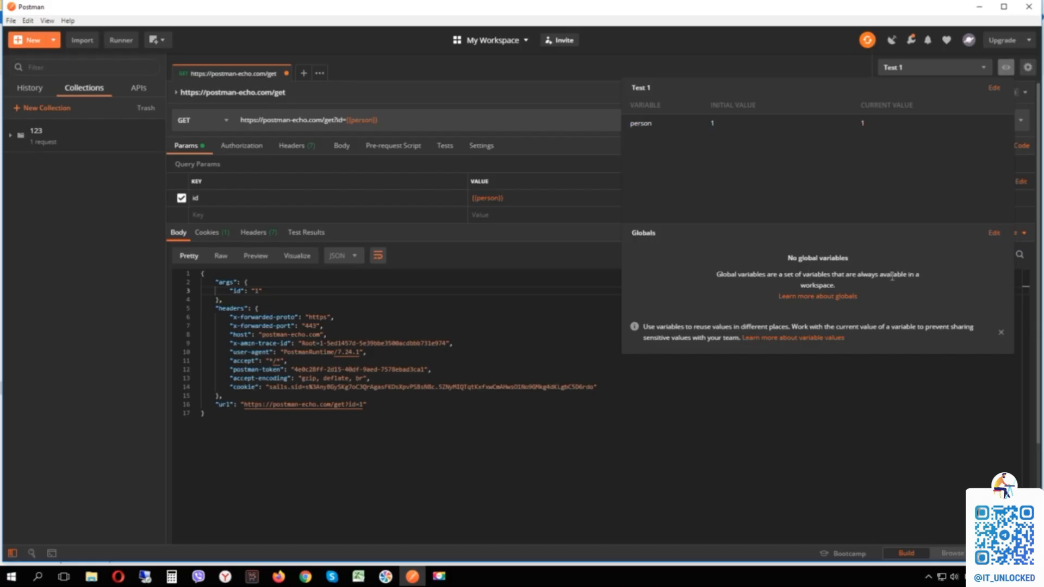
click(727, 438)
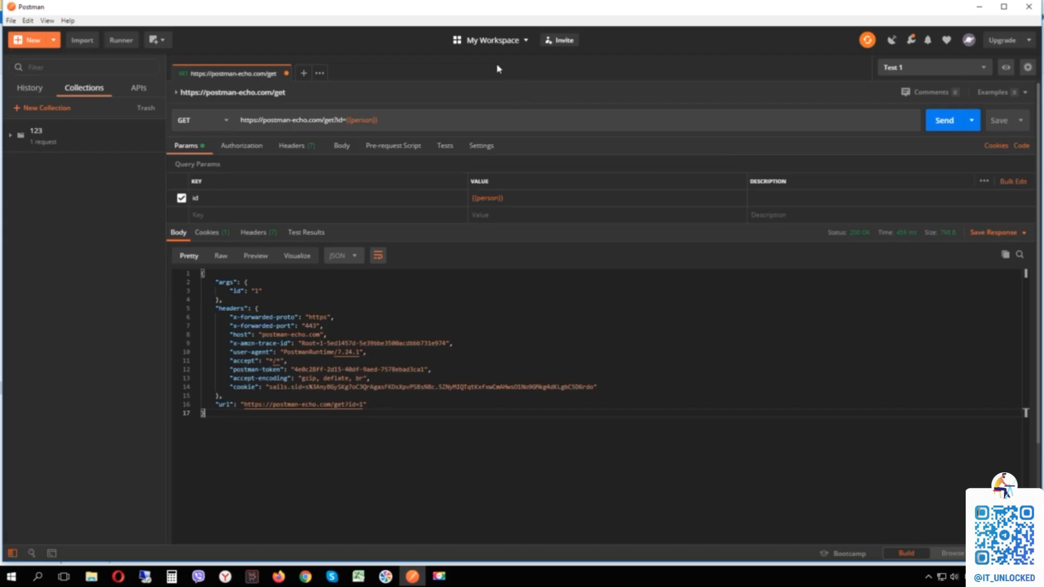
click(981, 69)
click(808, 314)
mouse_move(485, 199)
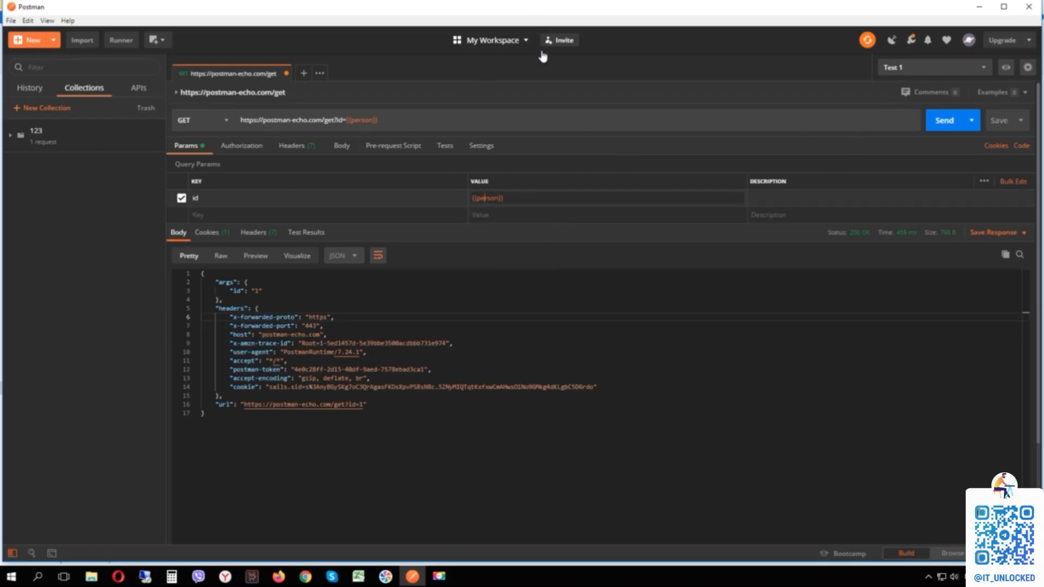
click(378, 331)
click(407, 299)
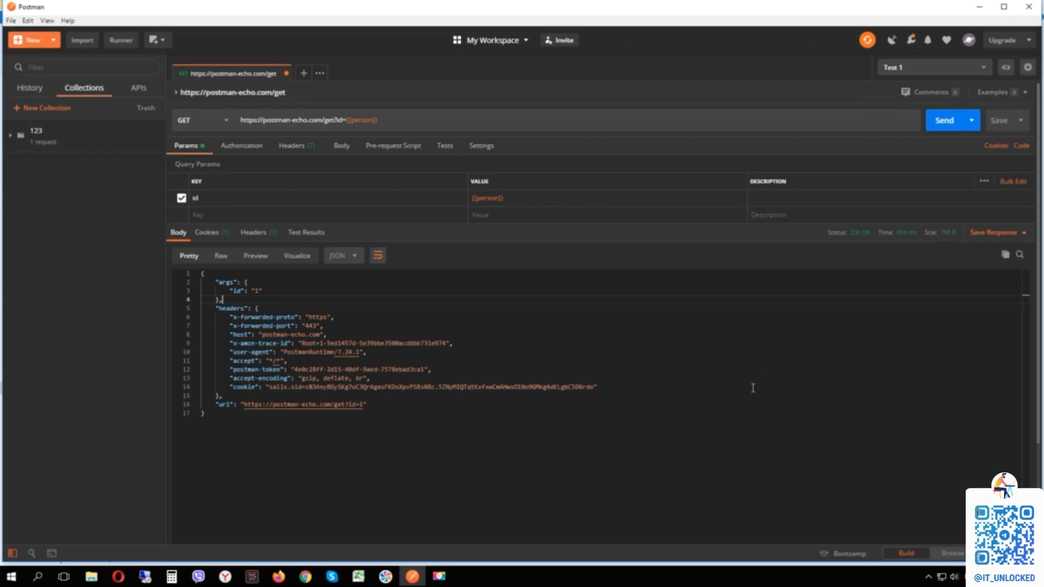
Examine the request inside collection 123 and the variables of the Test 1 environment.
click(10, 140)
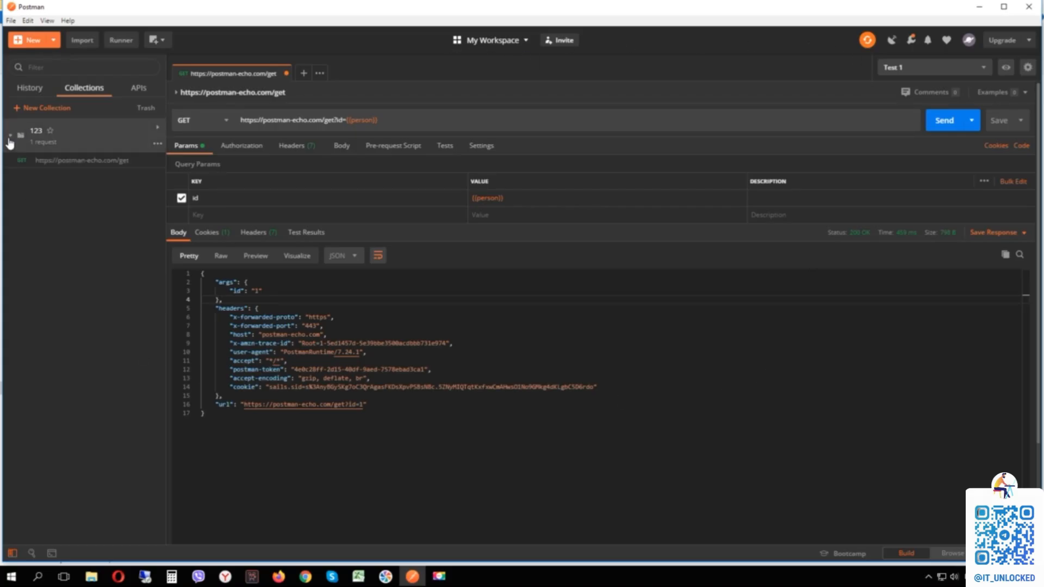
right_click(10, 141)
key(Escape)
click(11, 139)
click(1005, 68)
click(1004, 67)
click(573, 351)
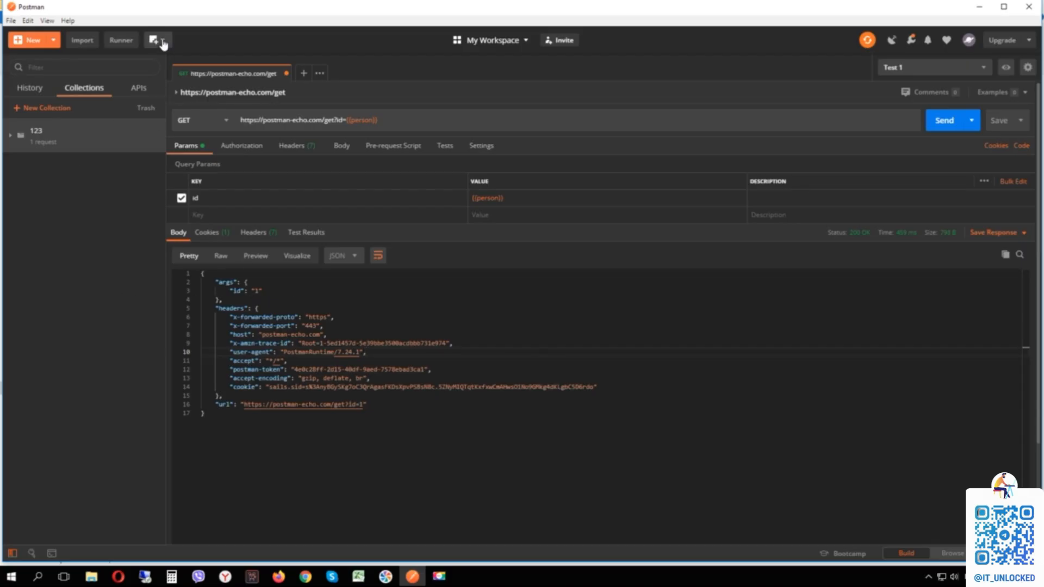
Examine the Collection Runner settings for collection 123, including its data file option, and return to the request.
click(156, 128)
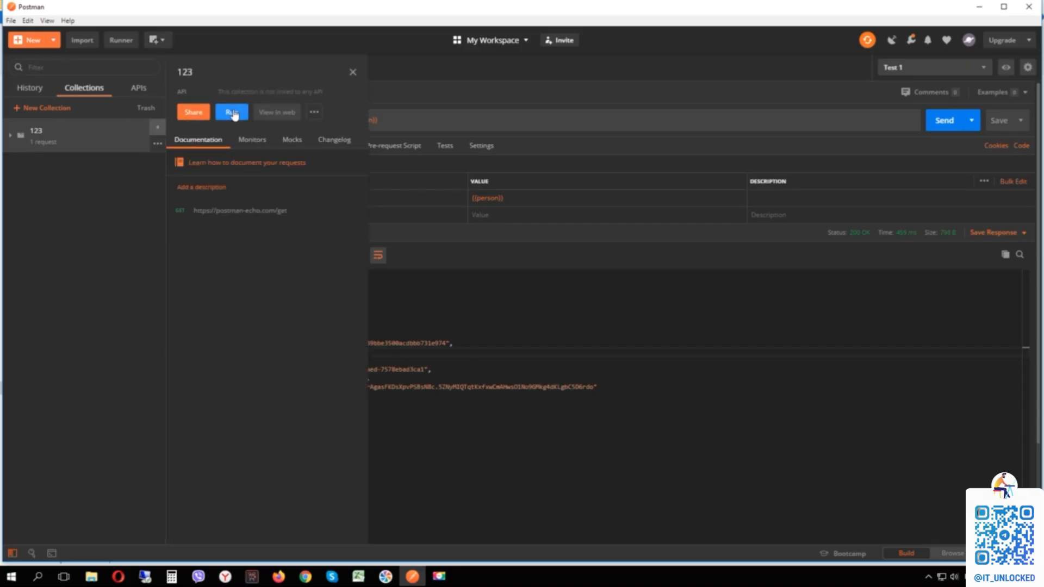
click(233, 114)
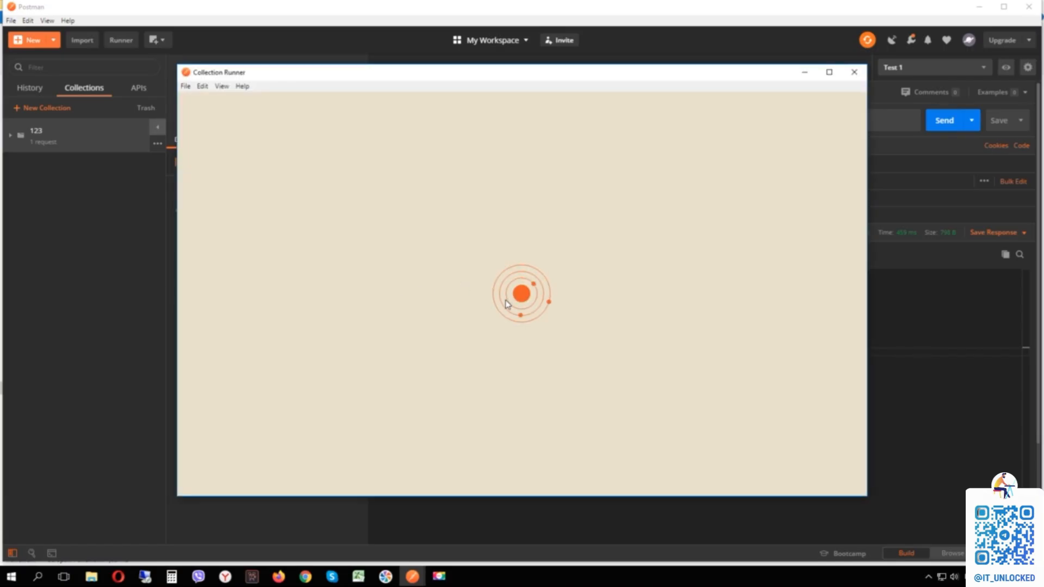
drag(603, 72, 497, 88)
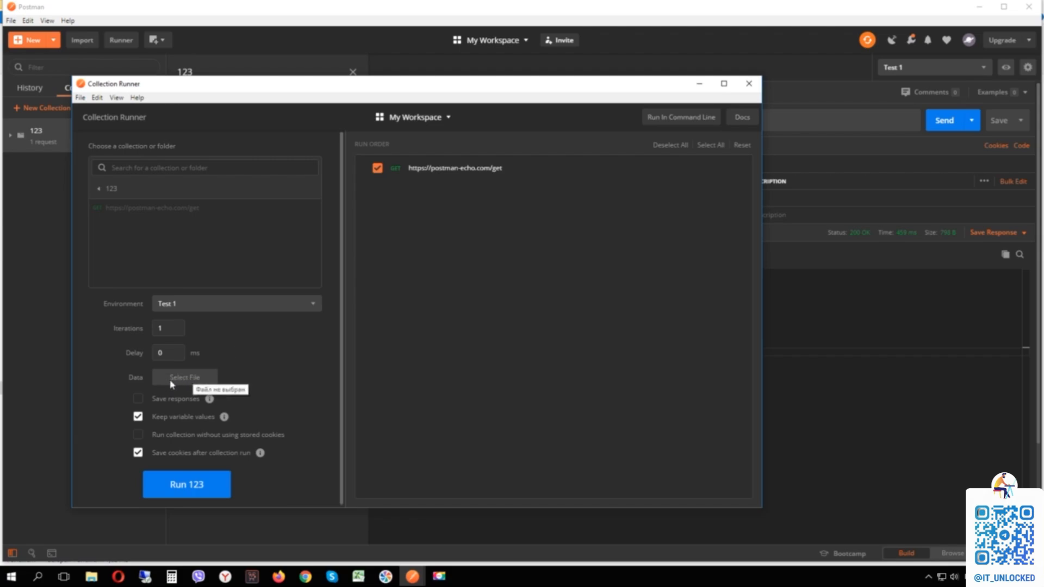
click(749, 83)
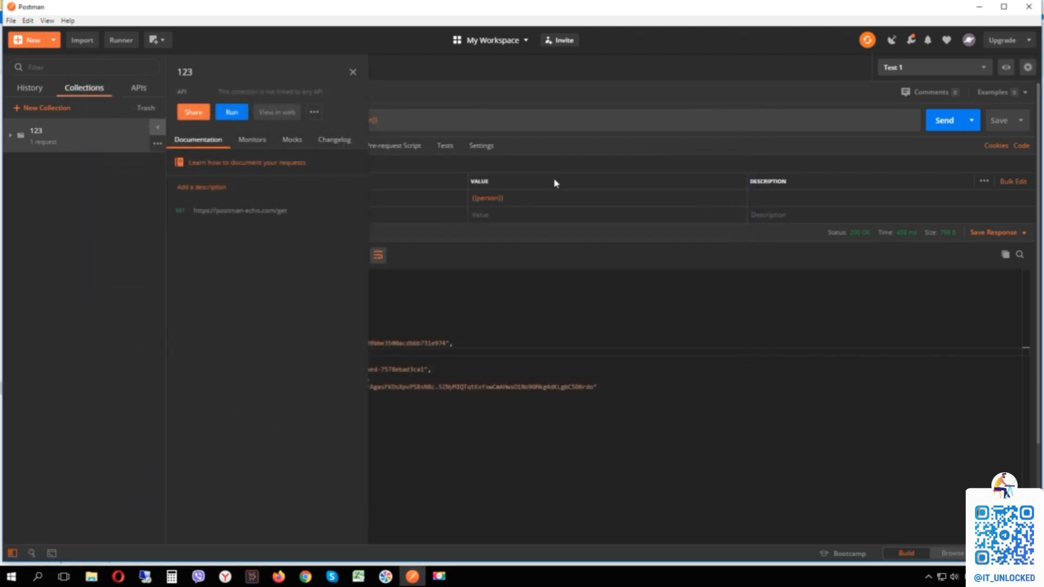
drag(505, 198, 464, 203)
click(468, 268)
click(484, 293)
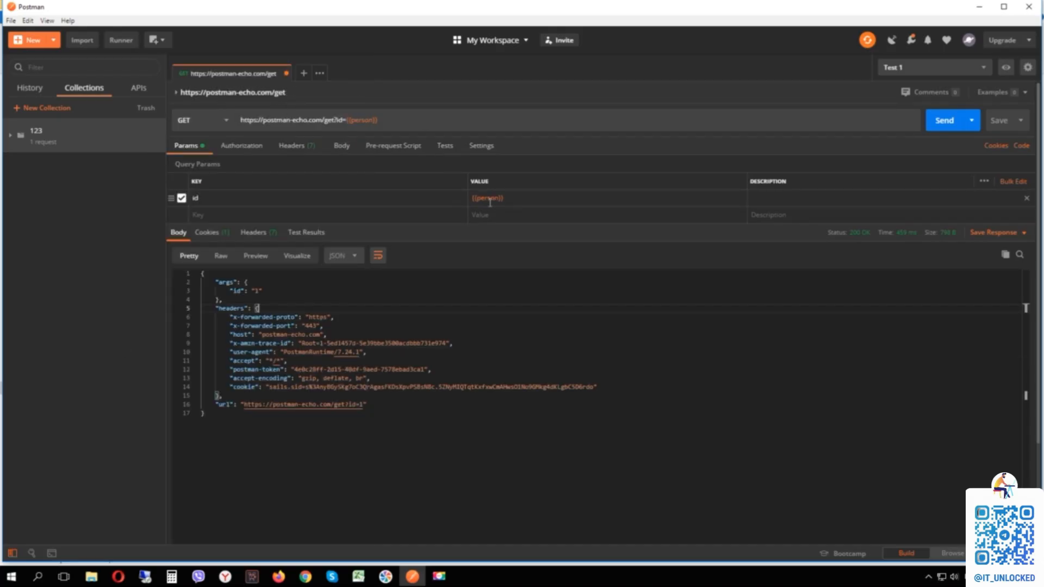
Examine the {{person}} variable's value and scope, the id in the response, and the request's pre-request and test scripts.
mouse_move(493, 199)
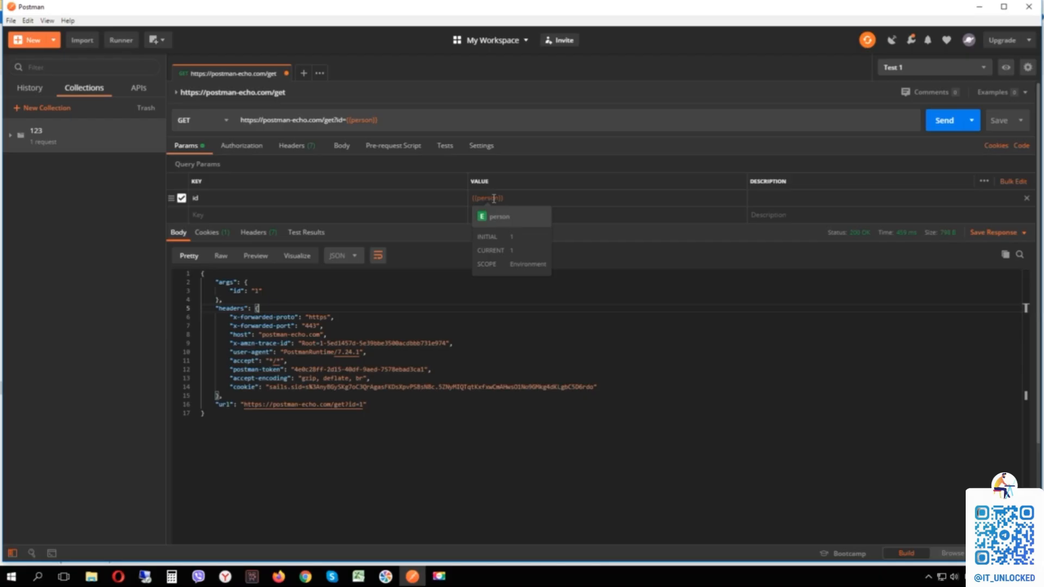
click(298, 293)
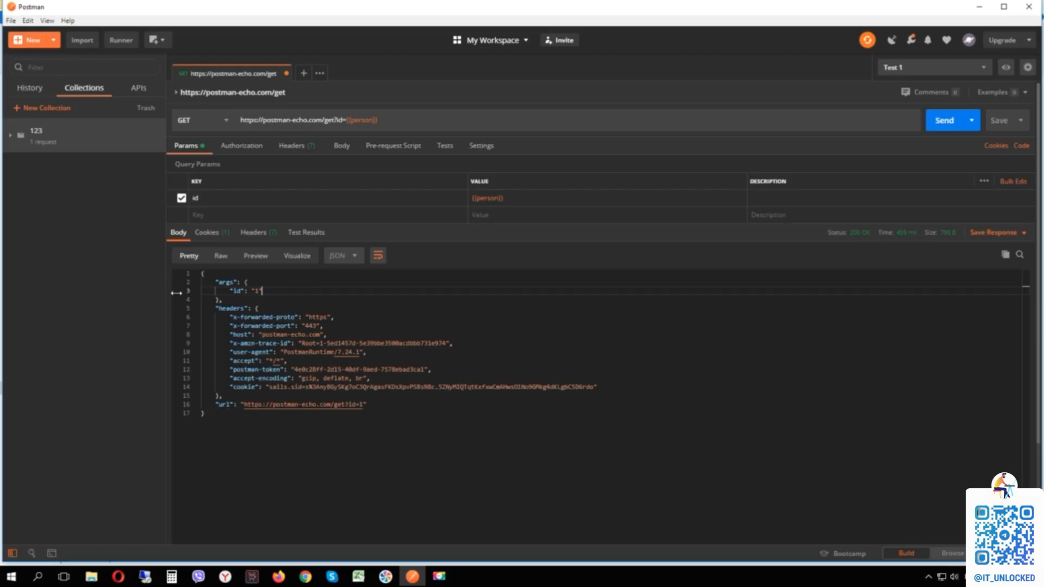
triple_click(517, 197)
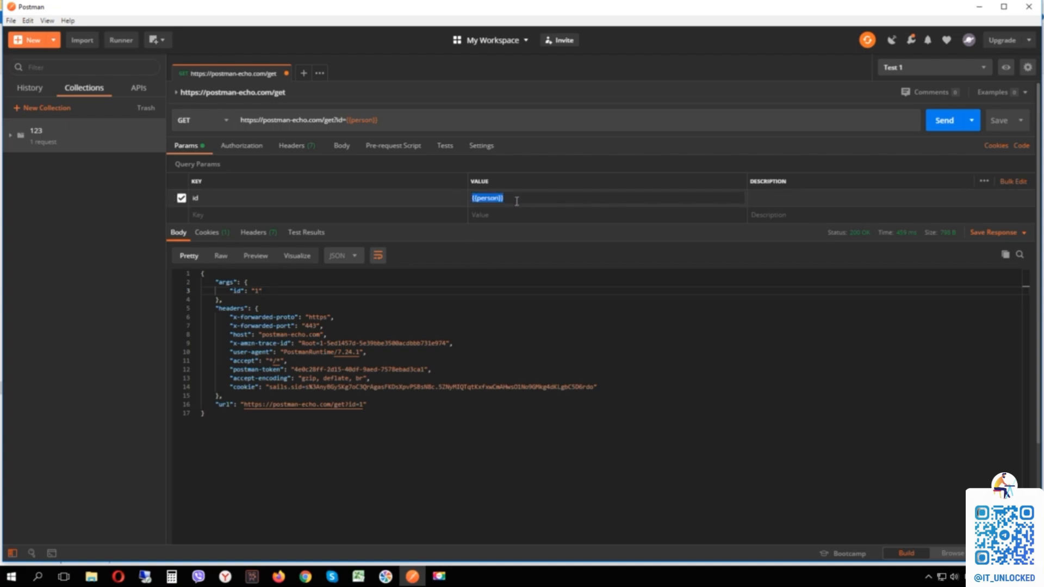
click(515, 199)
click(398, 156)
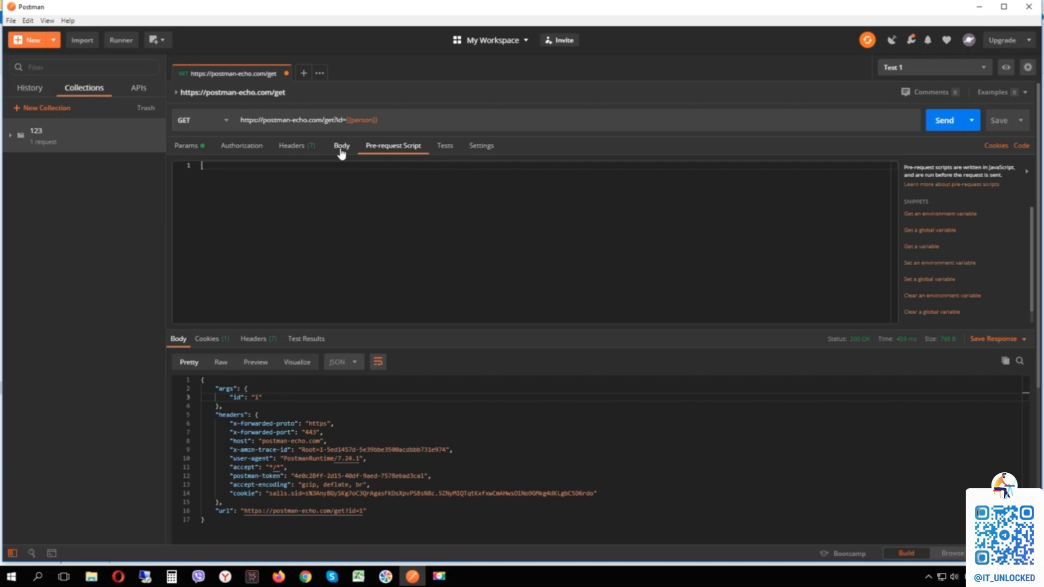
click(443, 148)
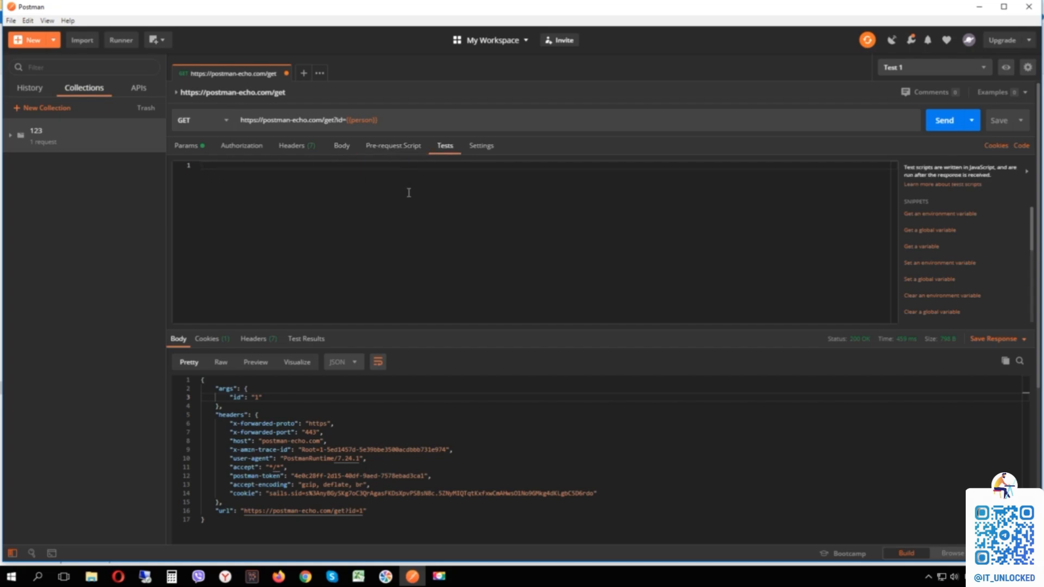
click(393, 145)
click(186, 146)
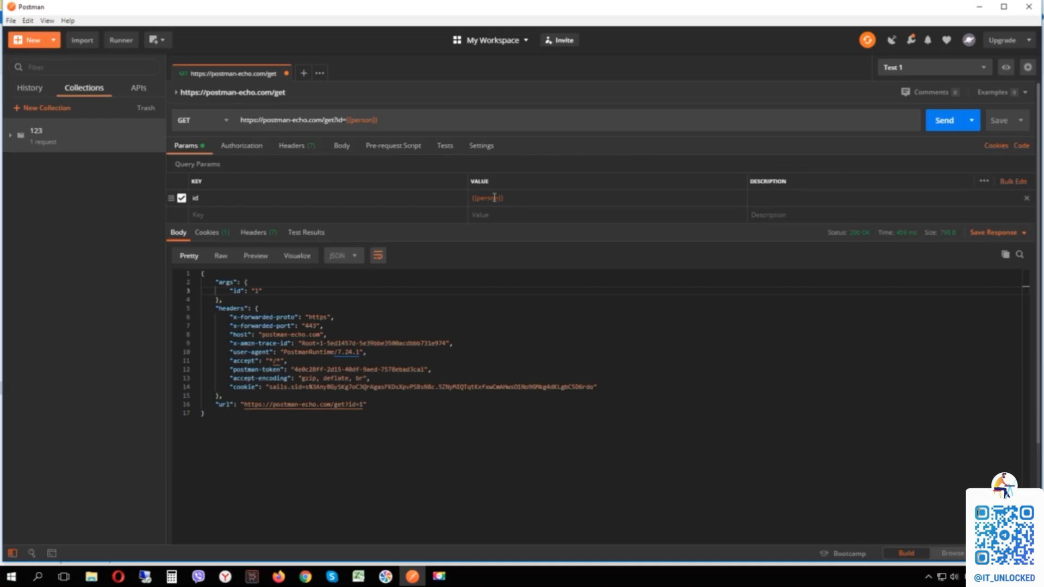
Resend the GET request and insert the snippet for setting an environment variable into its pre-request script.
click(961, 134)
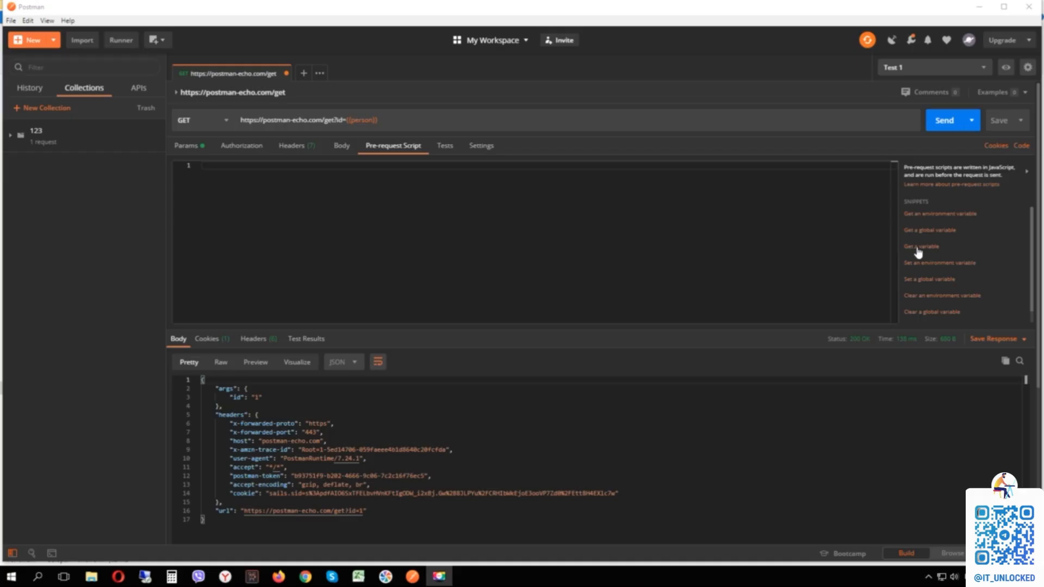
click(670, 249)
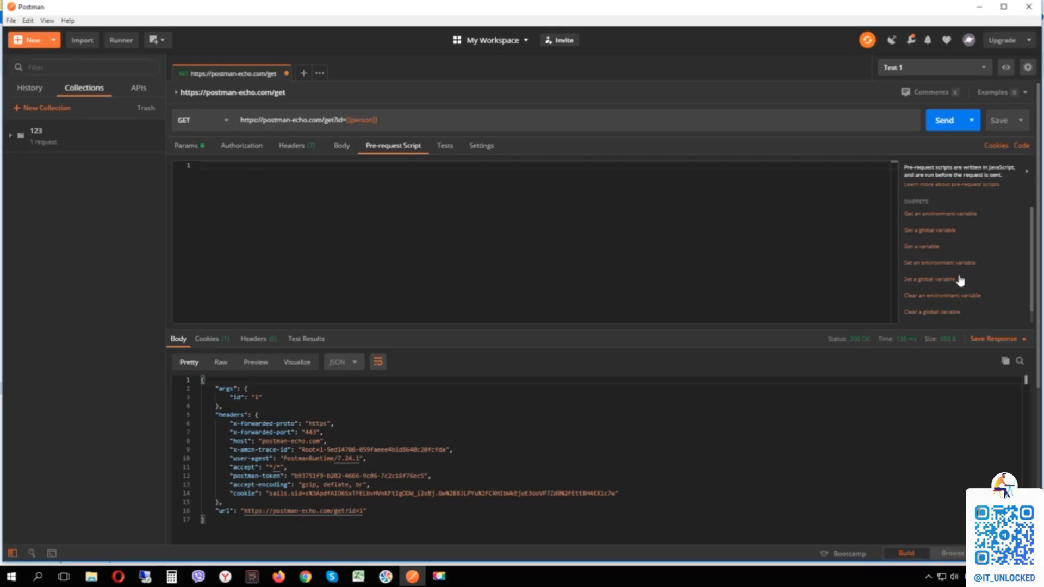
scroll(954, 280, down, 1)
scroll(928, 276, up, 1)
click(922, 263)
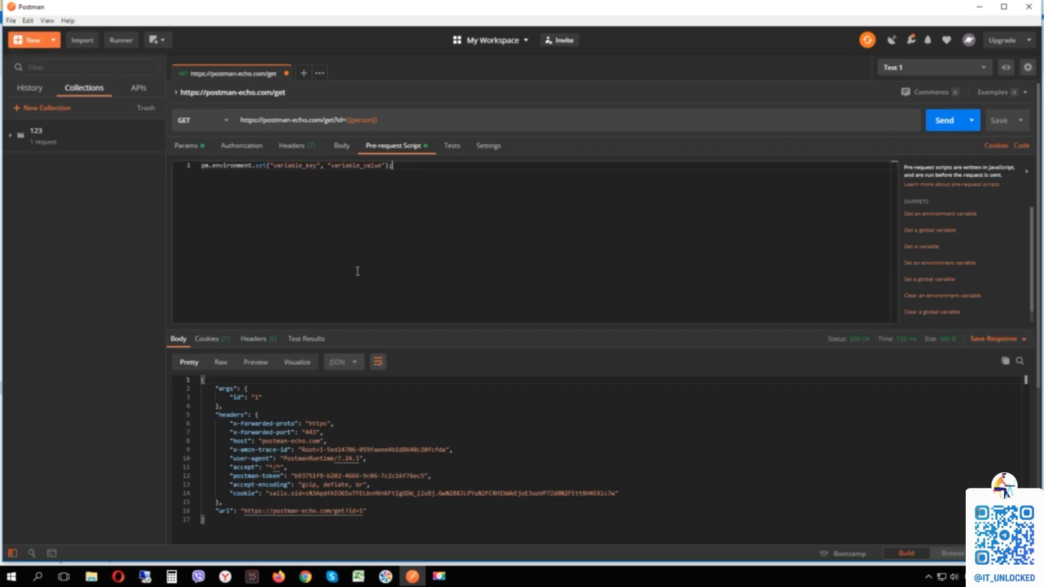
Replace environment with variable in the pre-request script's set call.
double_click(225, 166)
text(variab)
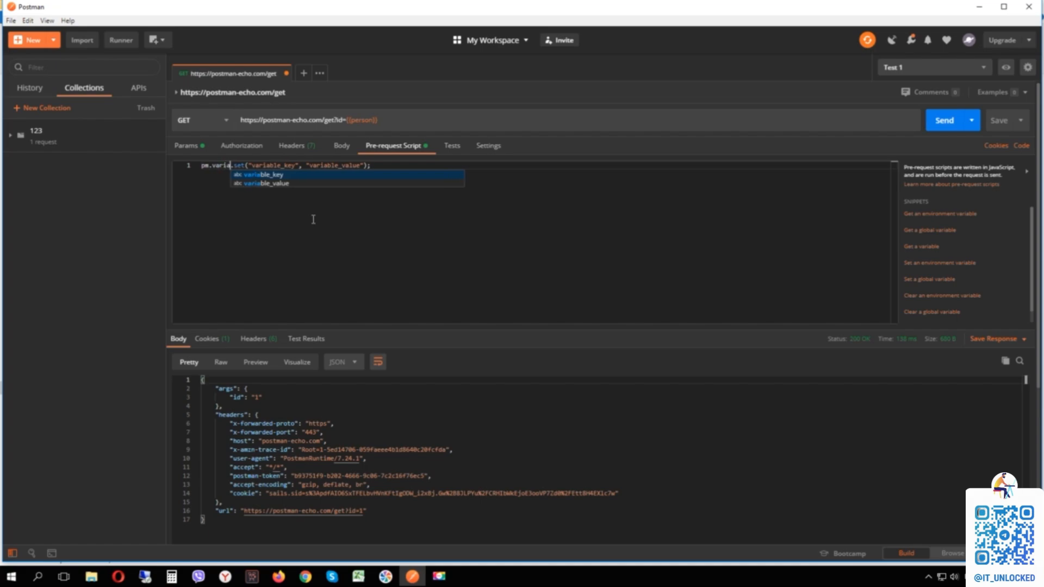
text(le)
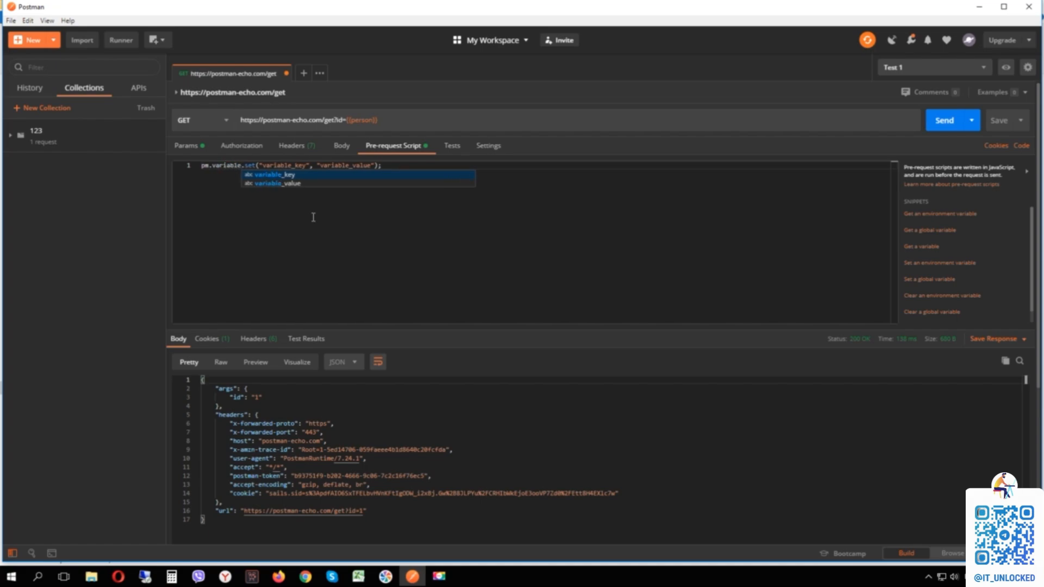
click(314, 232)
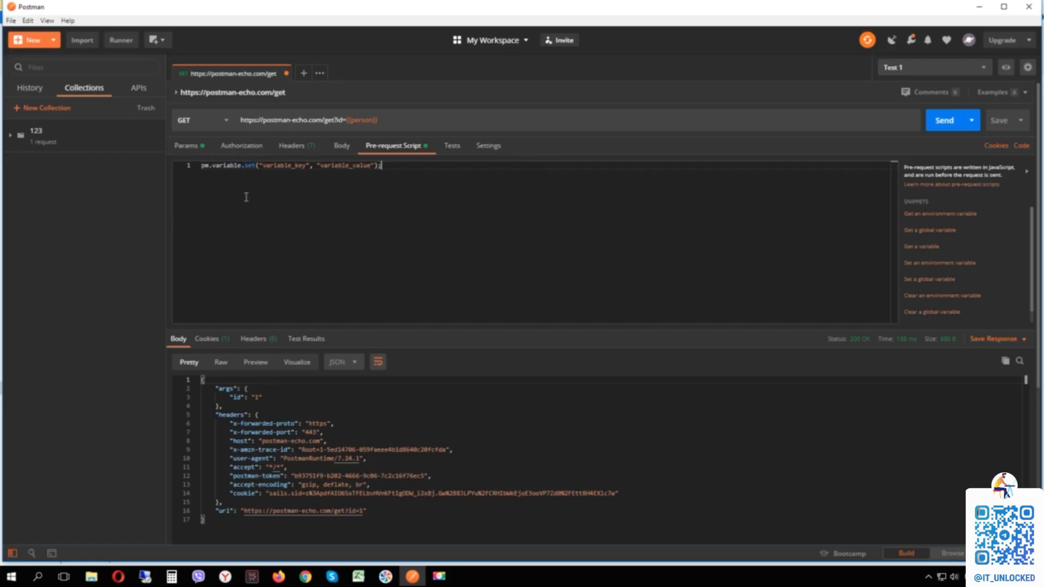
Set the script's variable key to "person" and its value to "111", save the request and send it.
drag(263, 165, 308, 166)
text(person)
drag(298, 165, 351, 166)
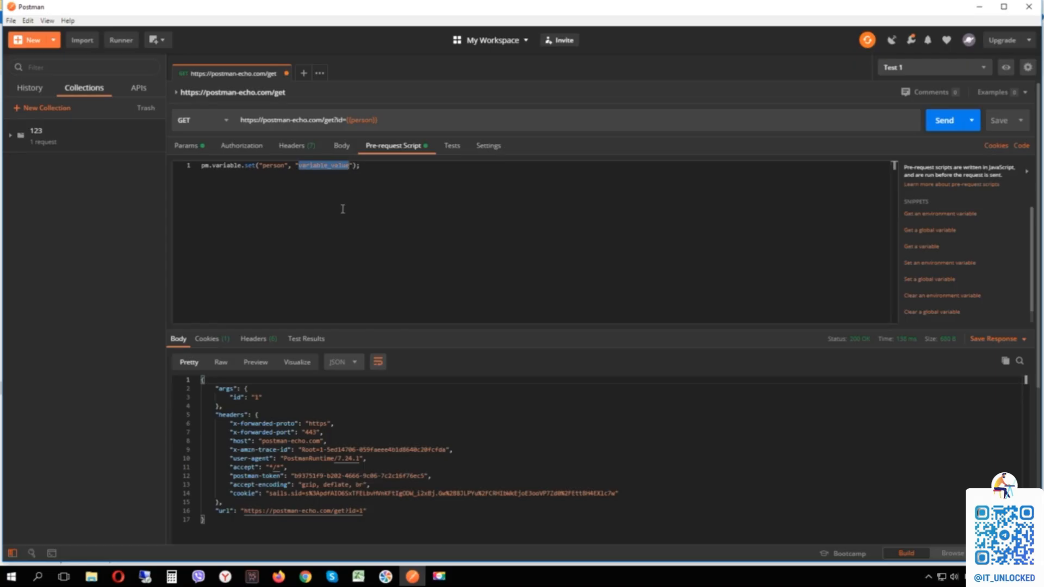
text(111)
key(ctrl+s)
click(944, 120)
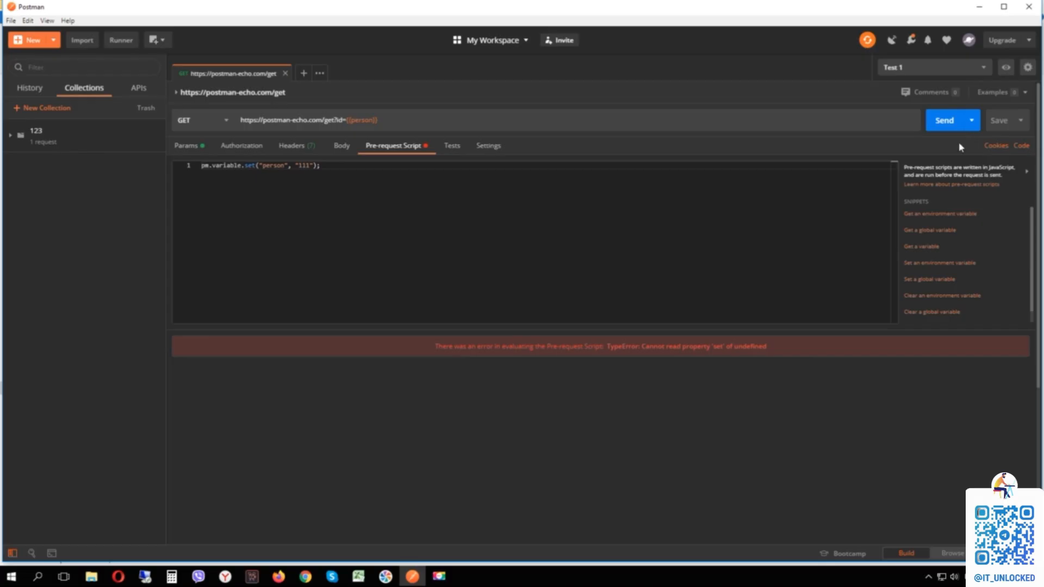
Correct the script's call to pm.variables.set, save the request and resend it.
key(Return)
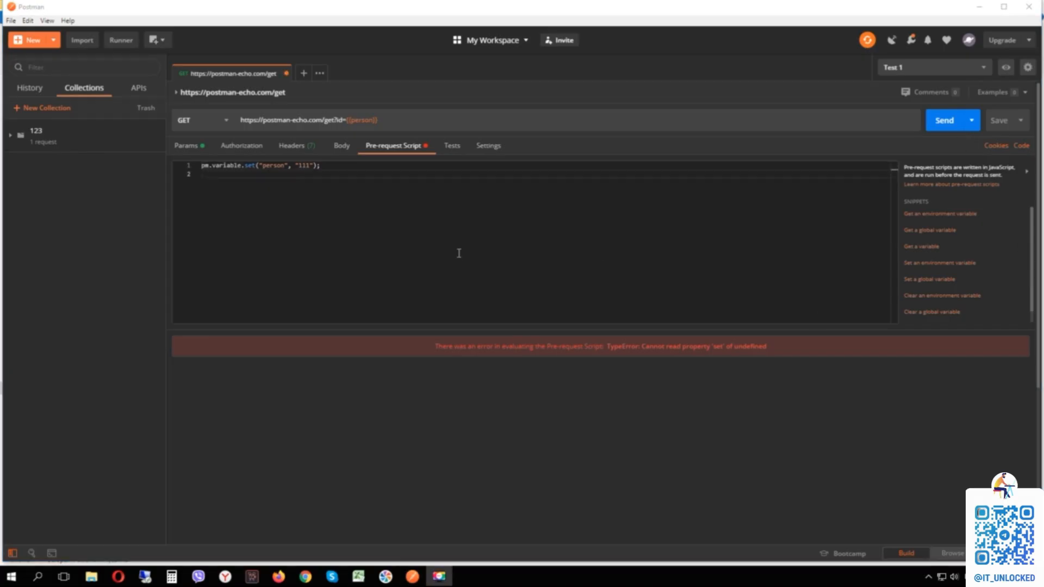
click(243, 166)
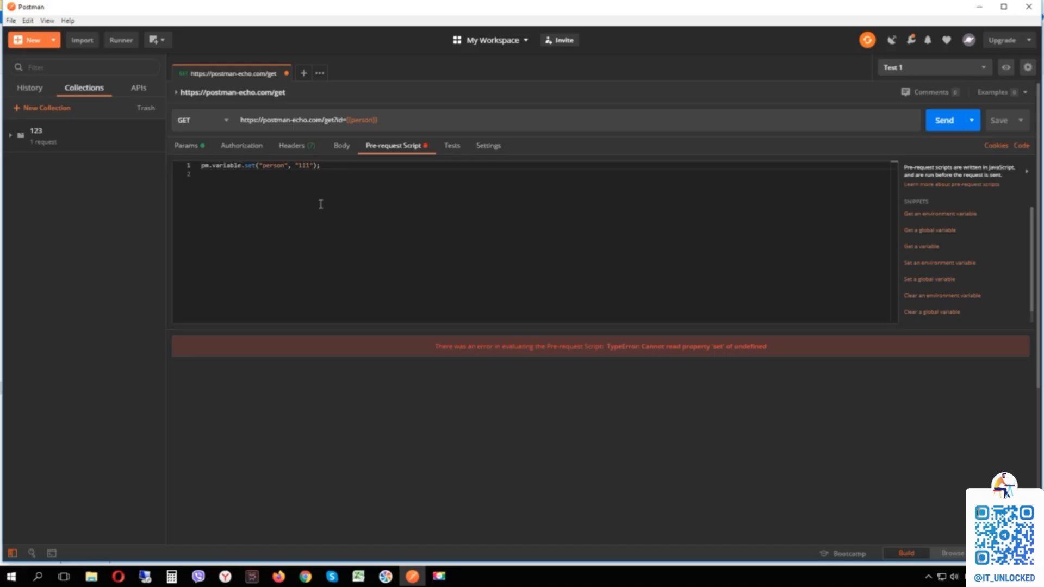
text(s)
click(944, 120)
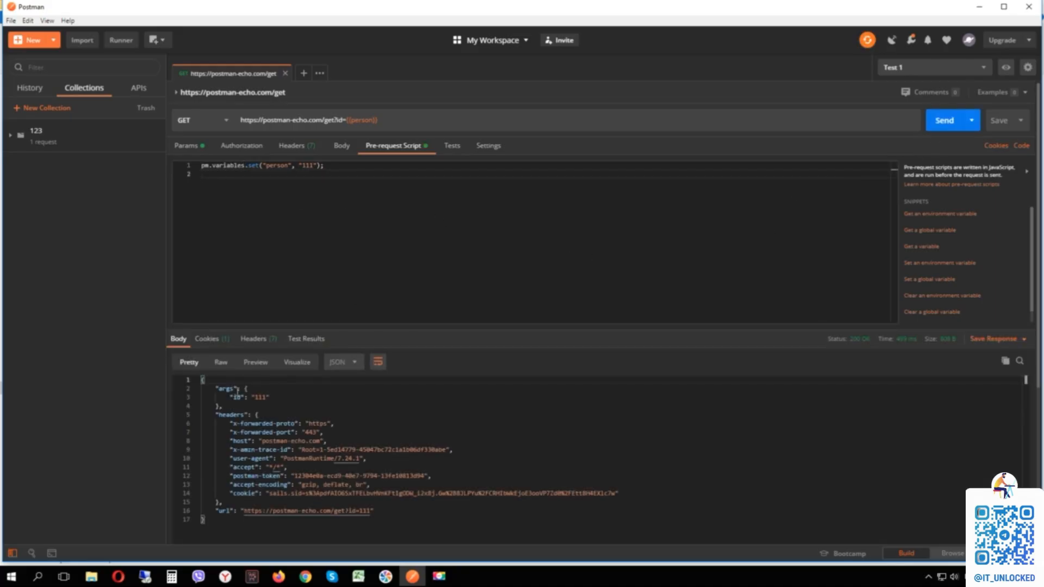
Compare the args in the response with the person value in Test 1 and the value in the pre-request script.
drag(223, 405, 210, 385)
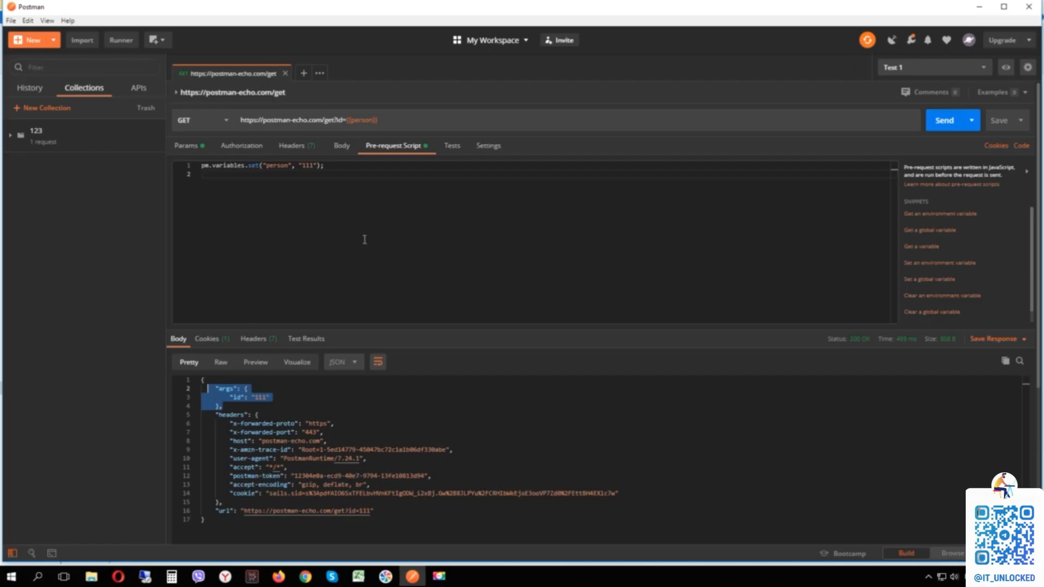
click(1006, 67)
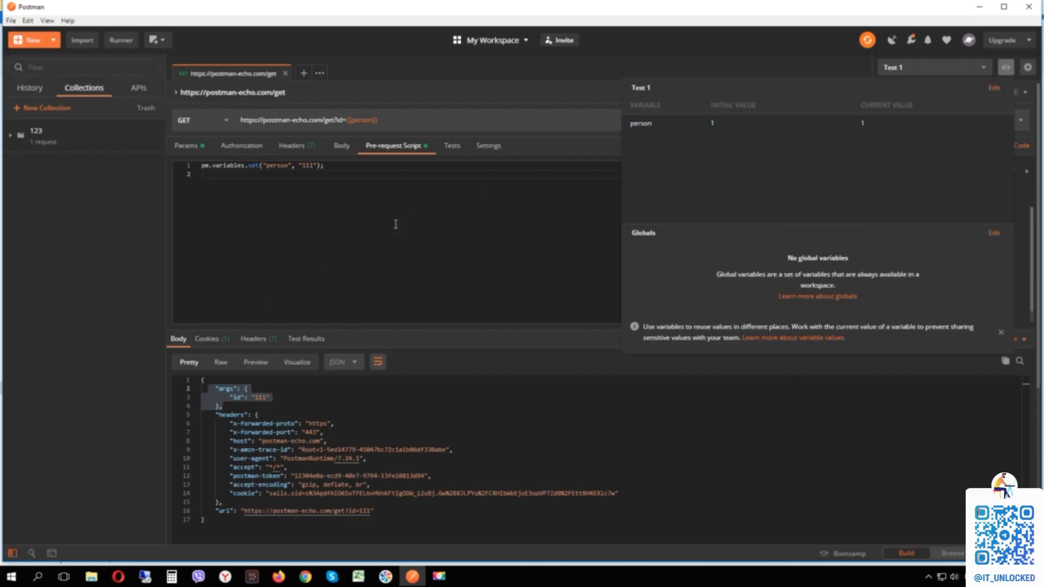
click(339, 230)
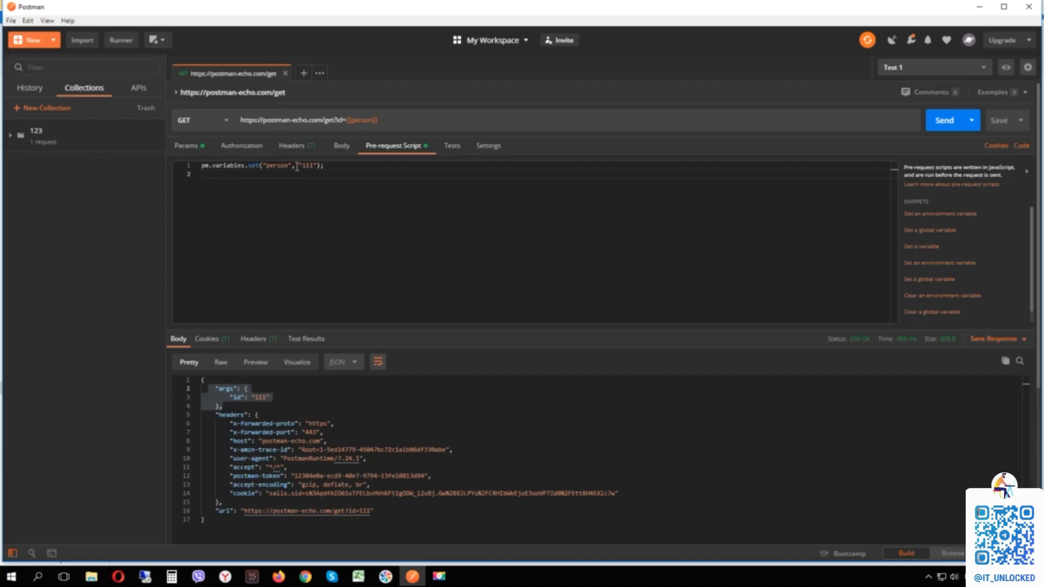
drag(296, 165, 326, 171)
key(F10)
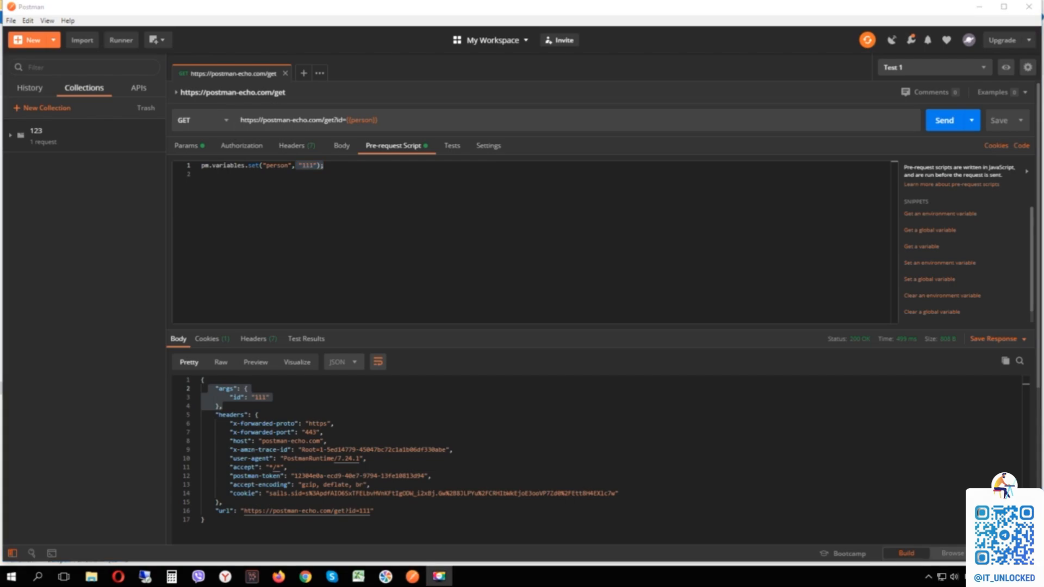
click(571, 267)
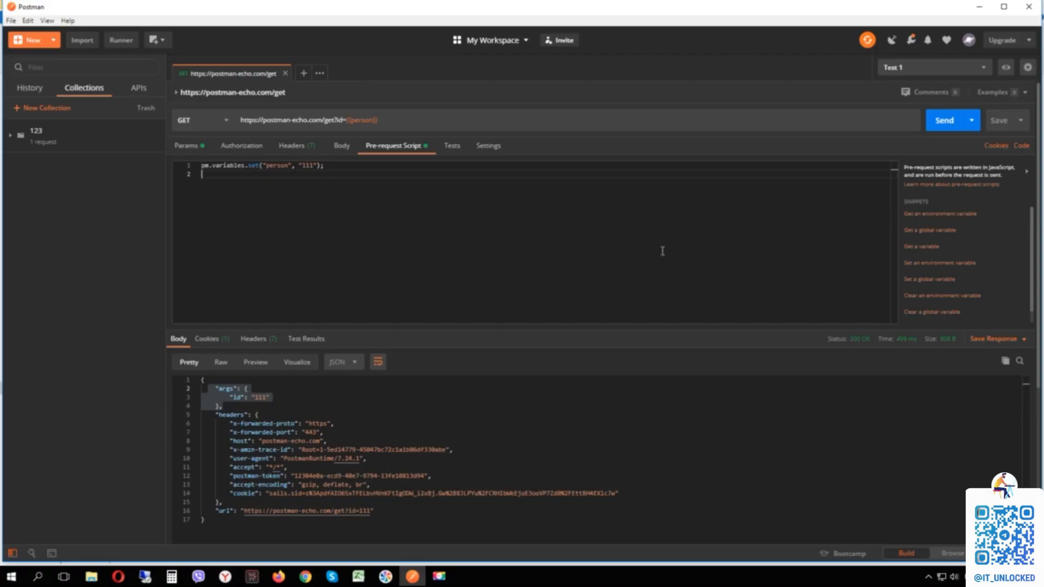
Add a global variable named var with the initial value 444.
click(1028, 68)
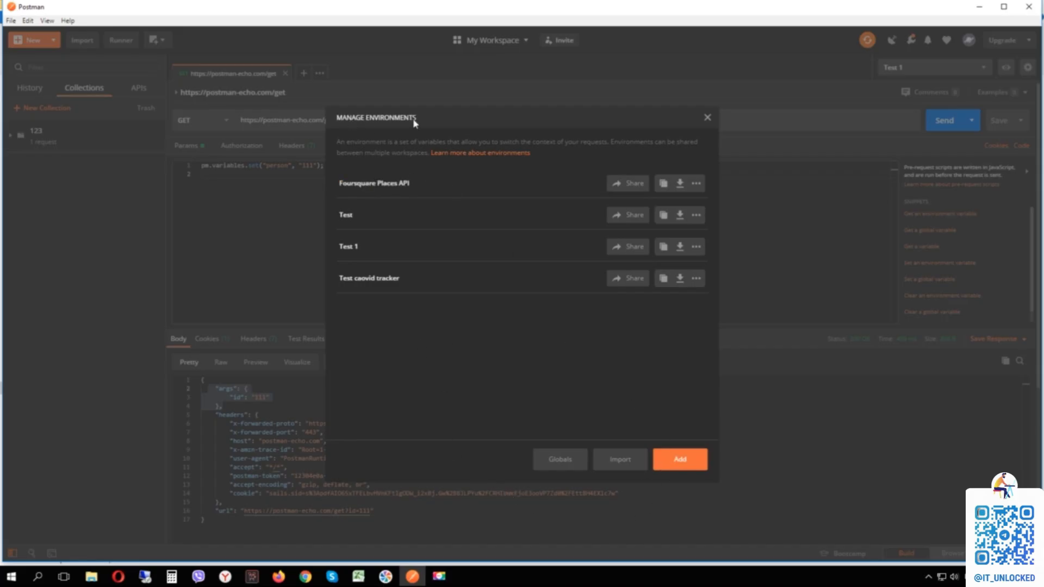
click(560, 459)
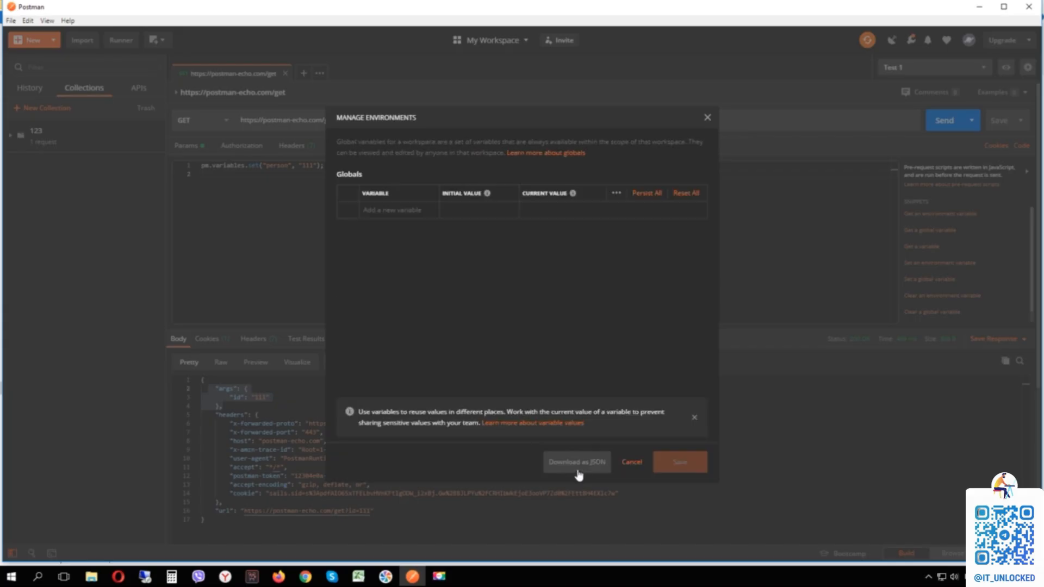
click(376, 211)
text(qe)
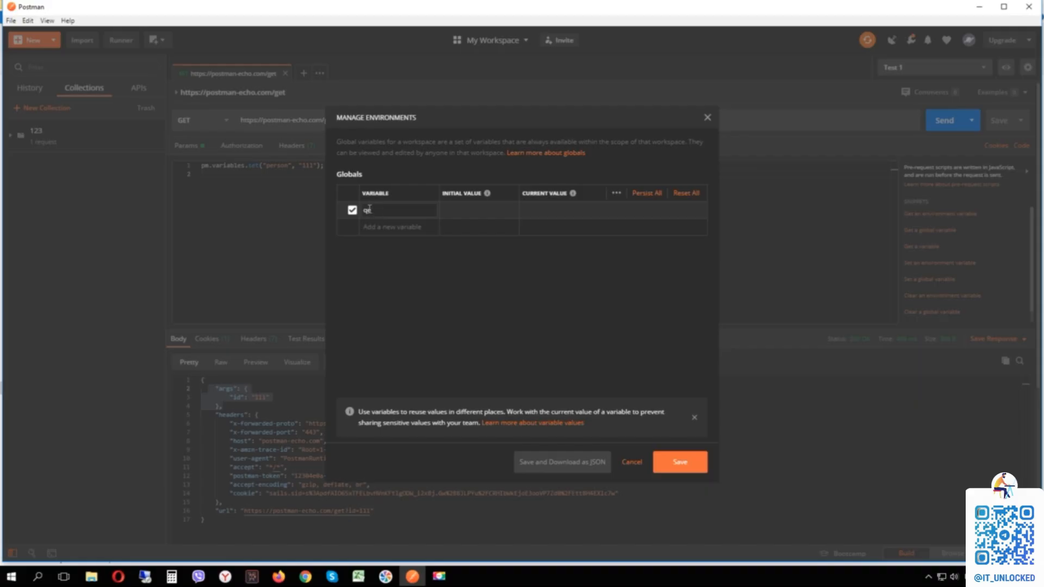
drag(377, 210, 366, 222)
text(var)
key(Tab)
text(444)
click(465, 305)
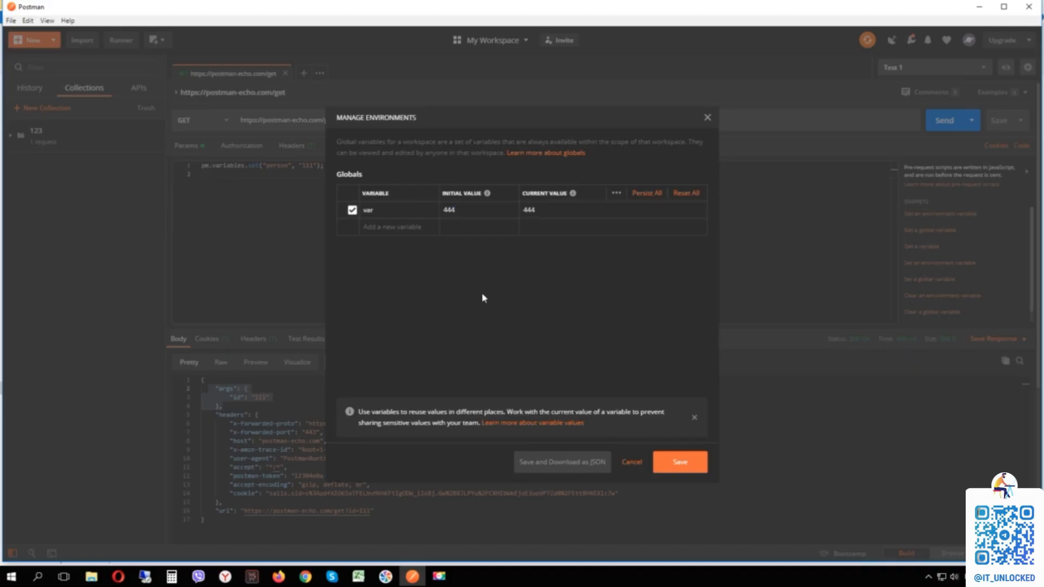
Check the global variable's current value, save the globals and reopen their list.
drag(537, 210, 522, 212)
click(519, 267)
click(681, 463)
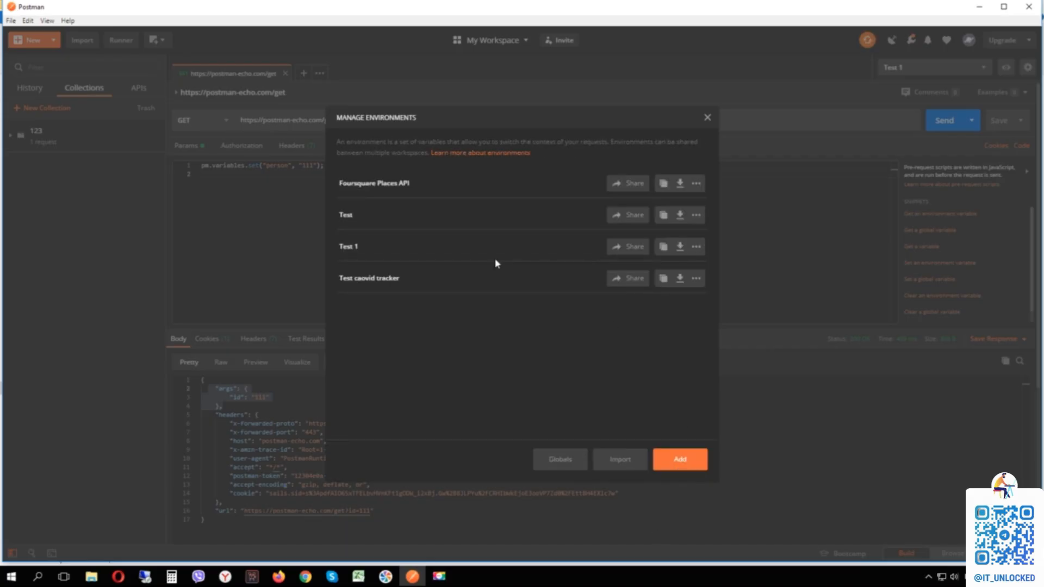
click(554, 462)
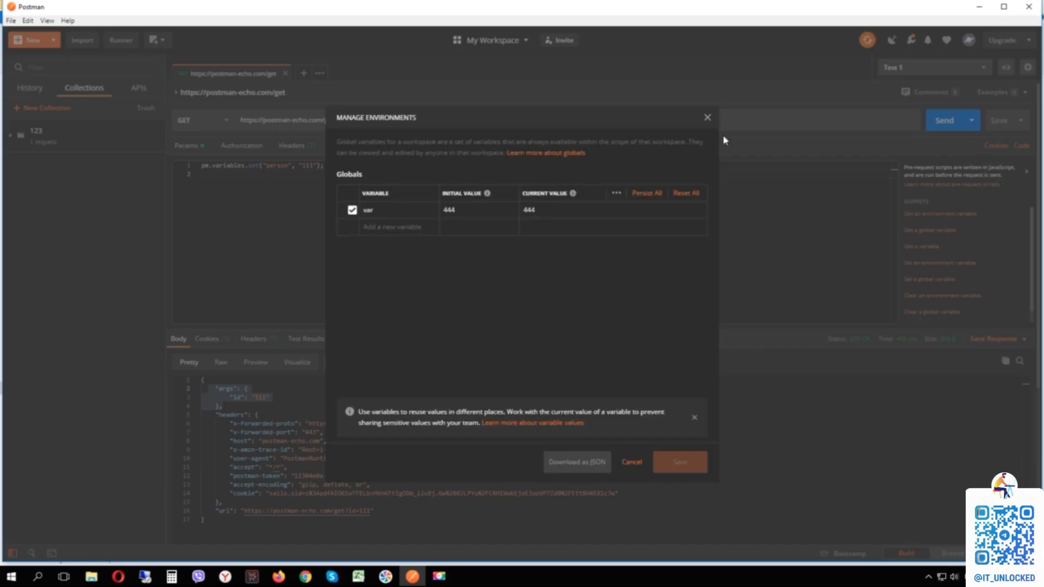
Leave the globals and environment manager, and review the Test 1 and global variable values in the environment quick look.
click(694, 417)
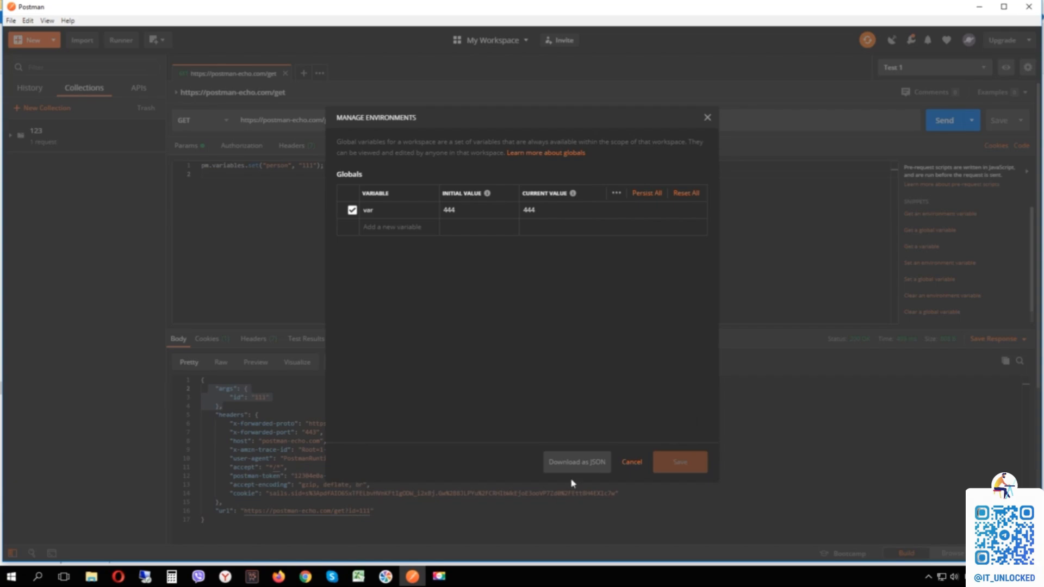
click(633, 463)
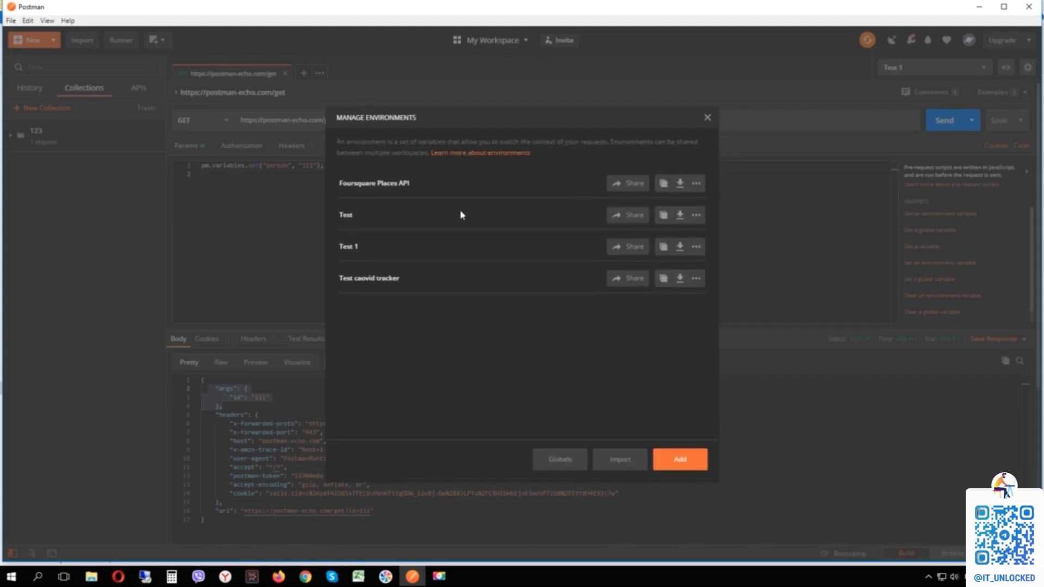
click(707, 118)
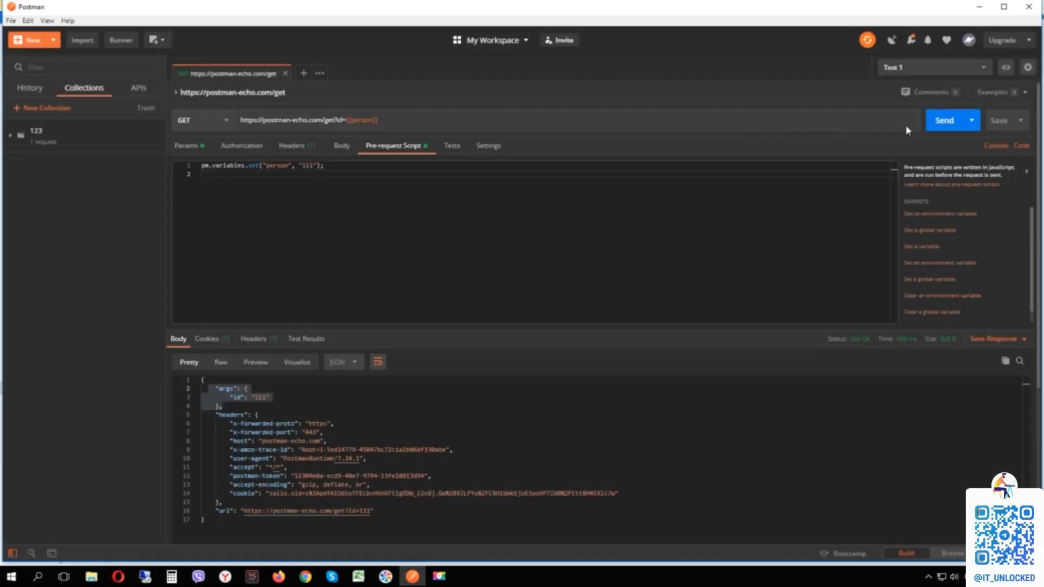
click(1007, 69)
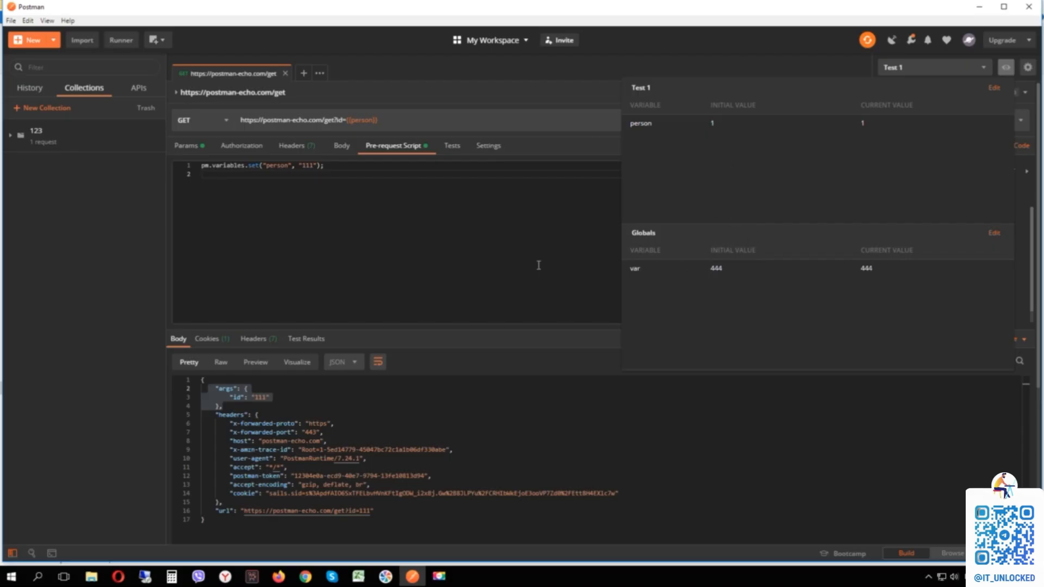
click(209, 260)
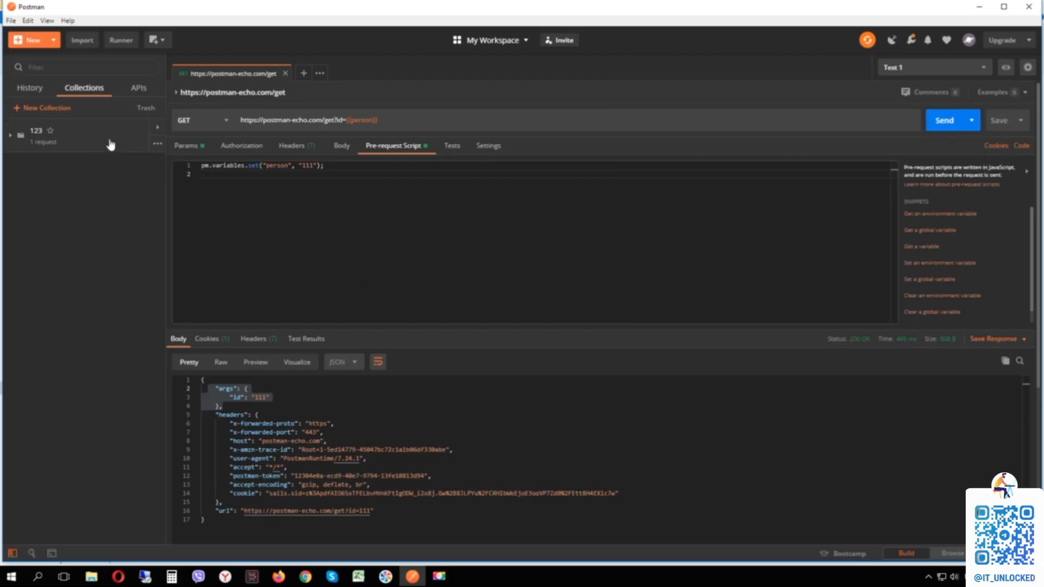
Open collection 123 for editing, look at its collection-level variables, and close it without changes.
mouse_move(53, 145)
click(157, 144)
click(11, 136)
click(10, 136)
click(157, 146)
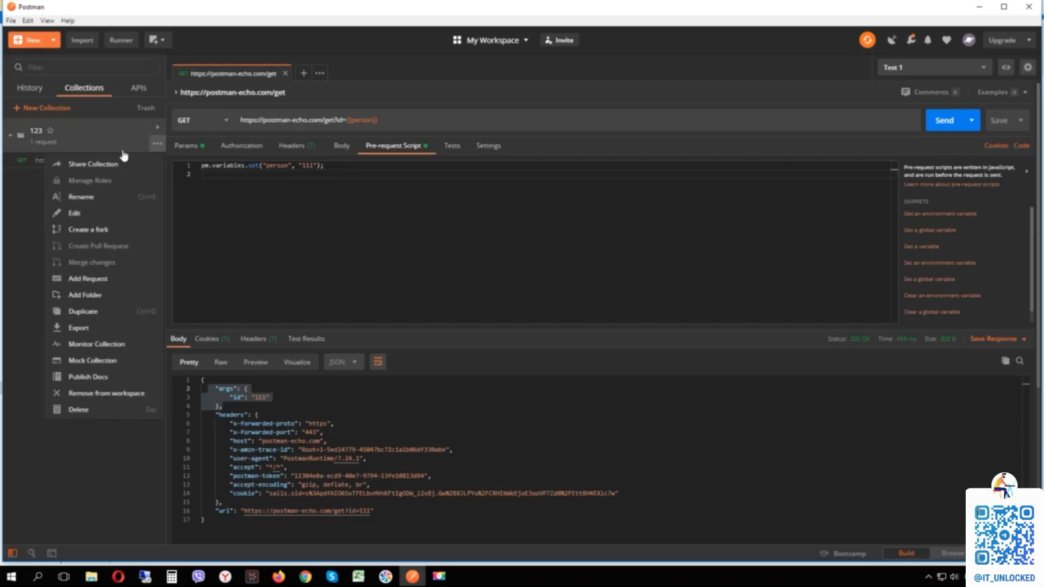
click(76, 213)
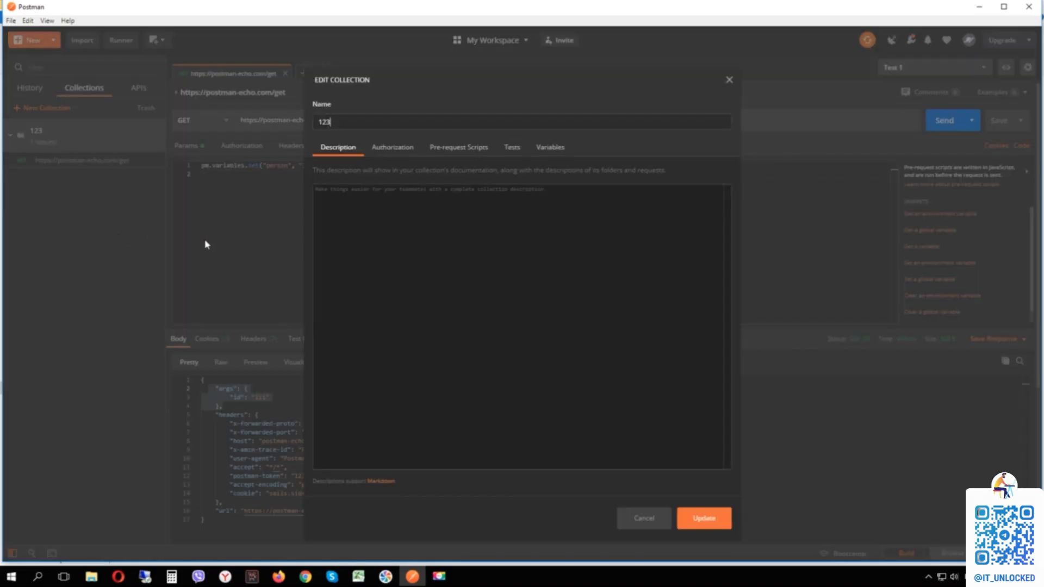
click(558, 149)
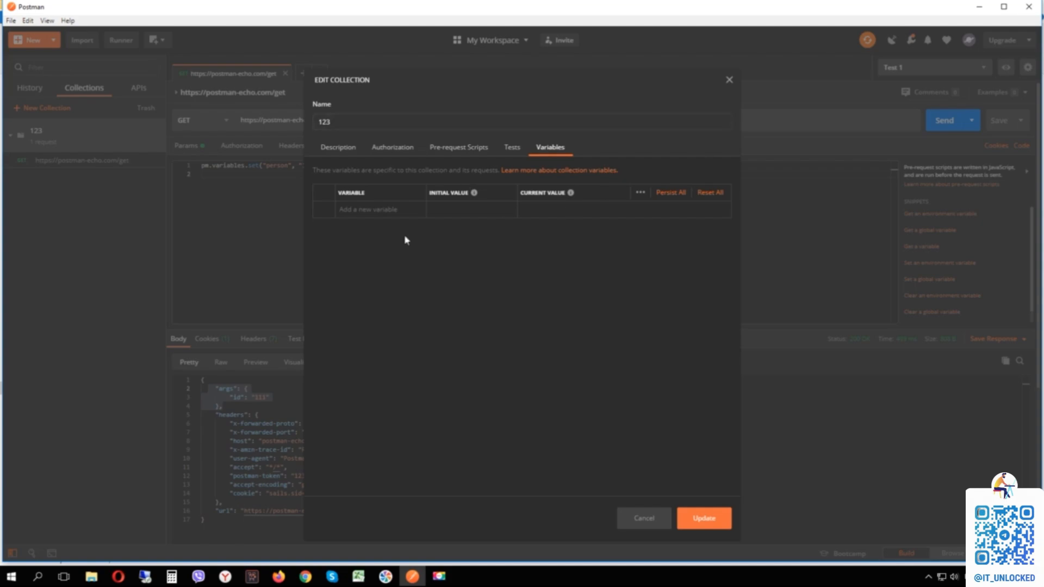
click(728, 82)
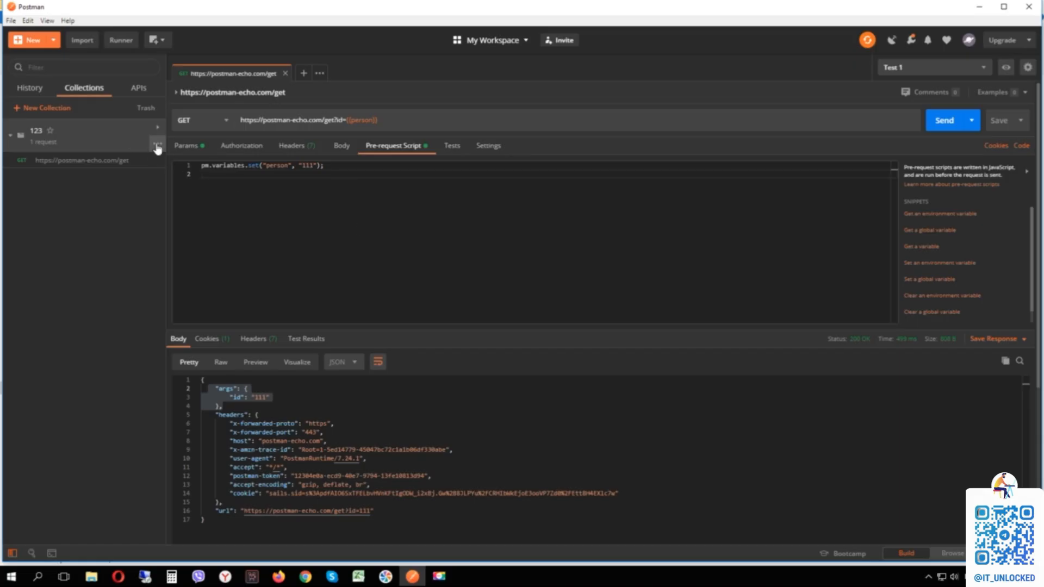
View the details of collection 123, look at its Collection Runner settings, and close the runner.
click(157, 148)
click(157, 130)
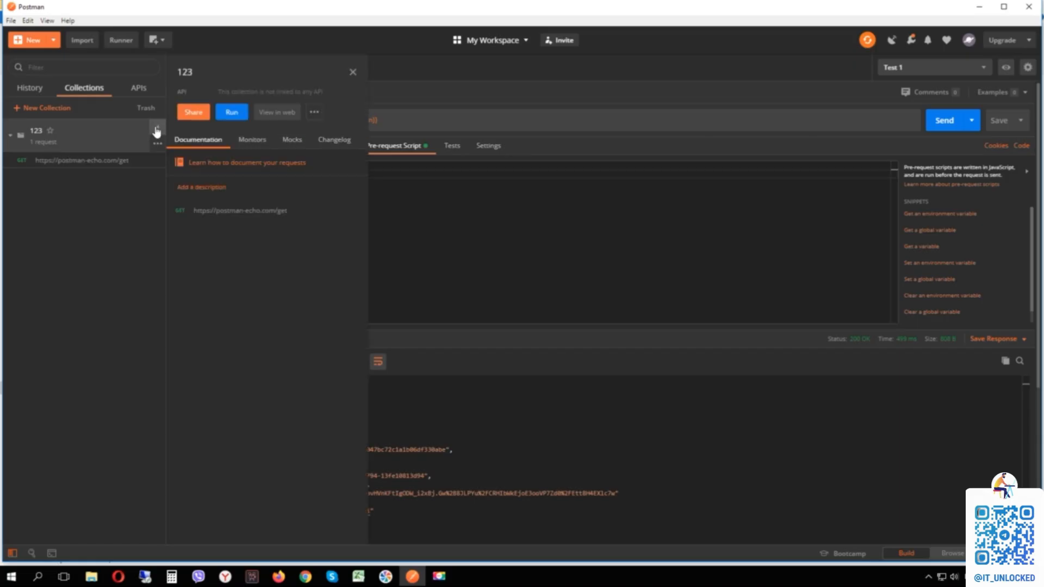
click(234, 113)
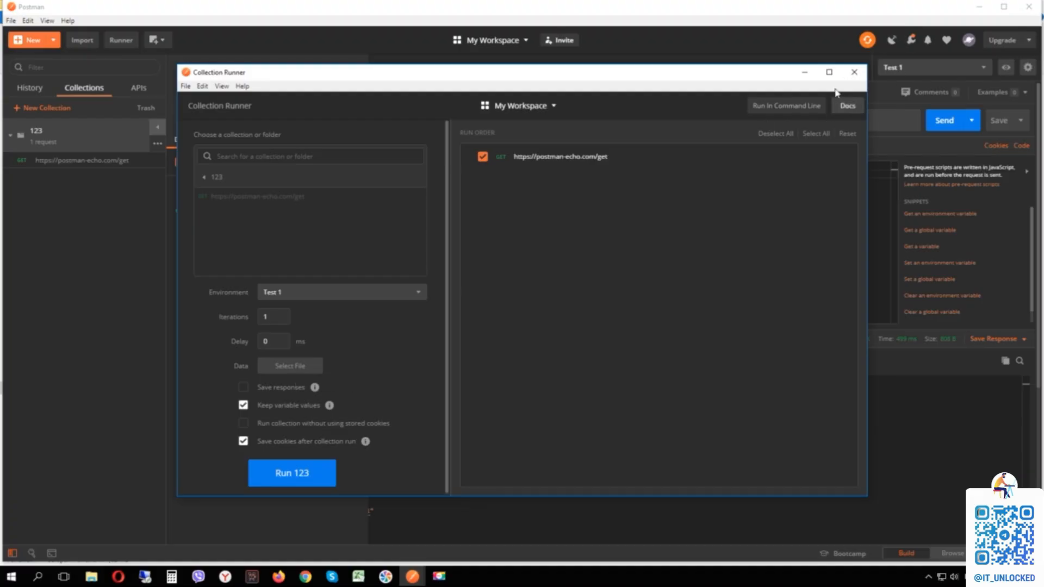
click(854, 72)
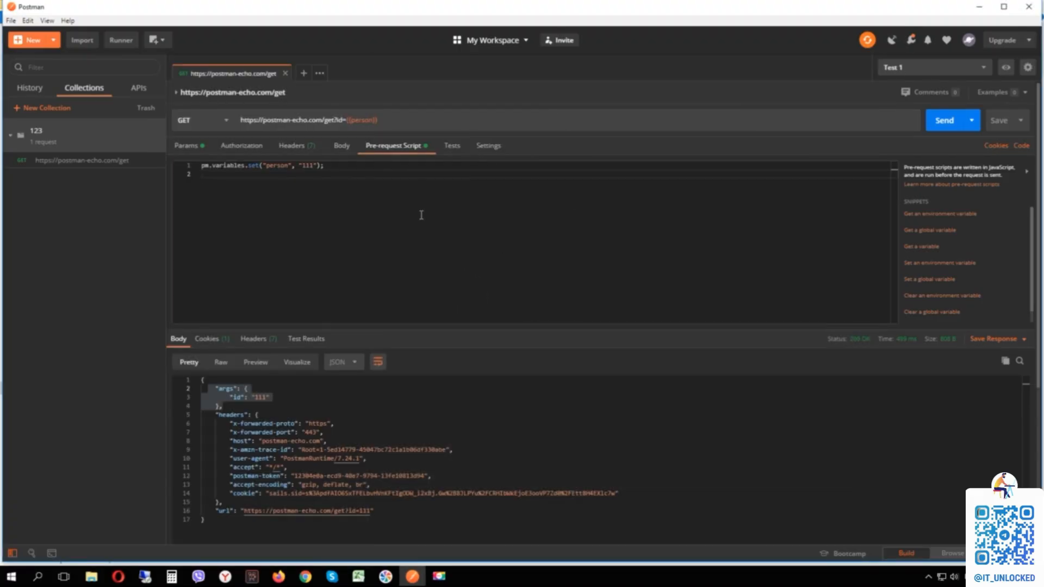
Inspect the initial value, current value and scope of the person variable used in the id query parameter.
right_click(421, 215)
click(383, 217)
click(450, 146)
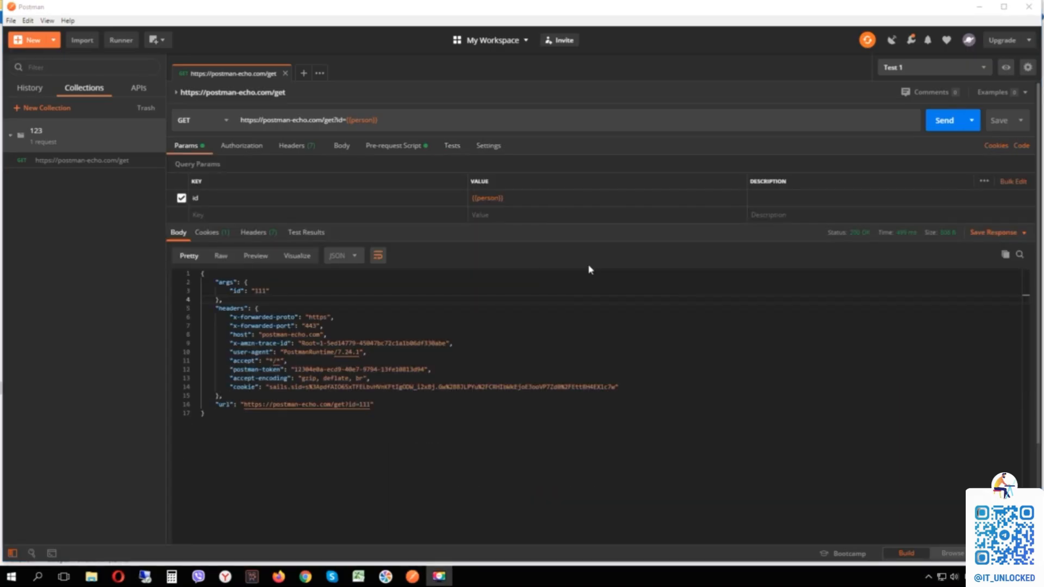
mouse_move(493, 198)
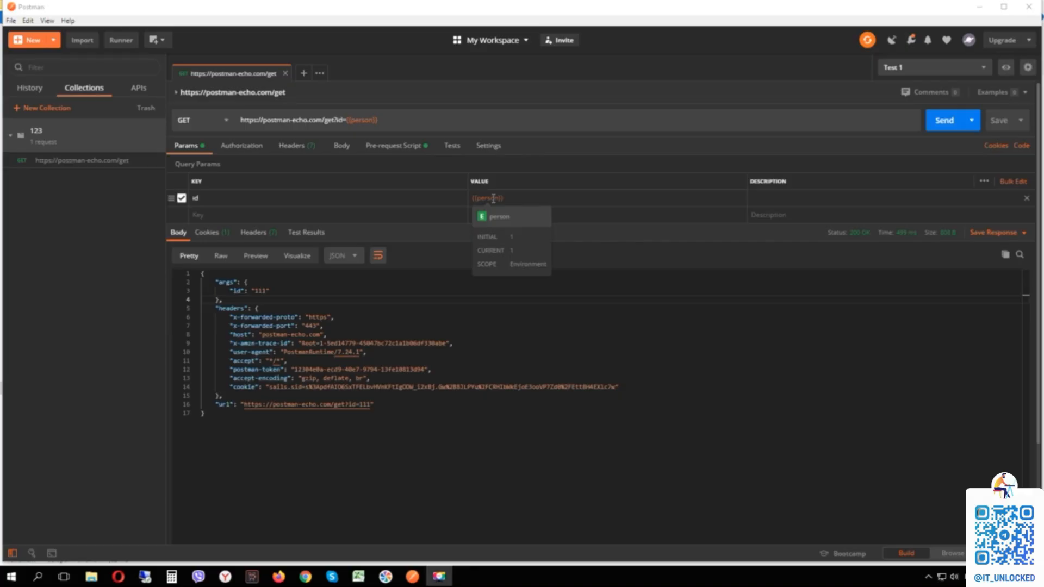
click(435, 277)
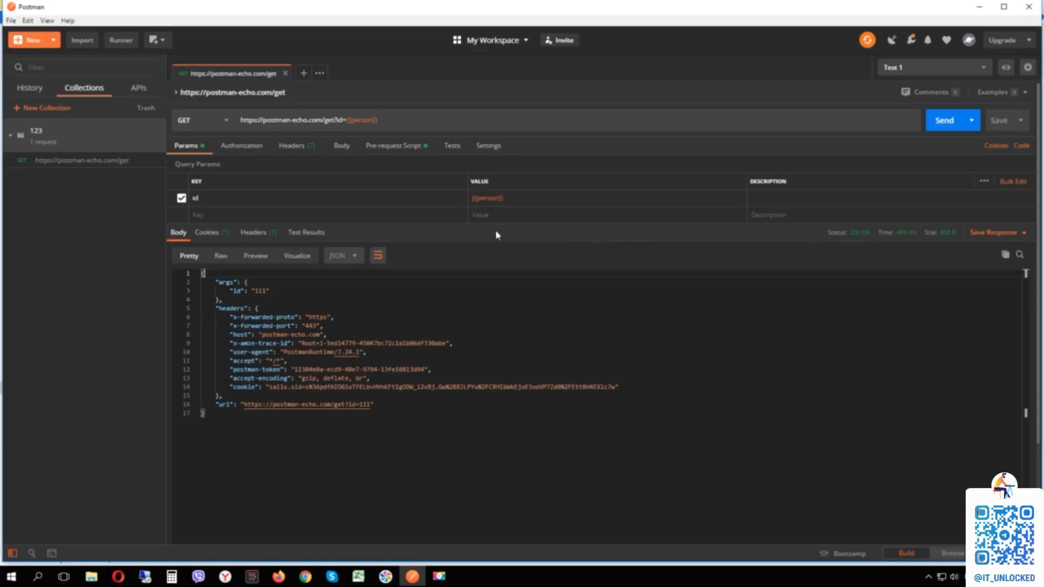
mouse_move(487, 201)
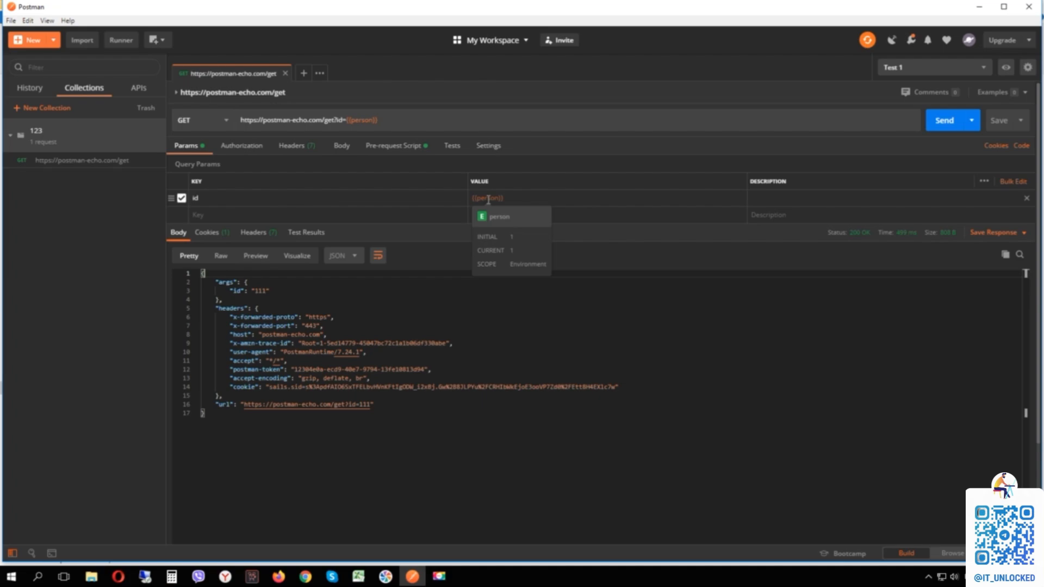
Select the word person in the id parameter's value and assign it to the global variable var.
double_click(488, 199)
right_click(484, 201)
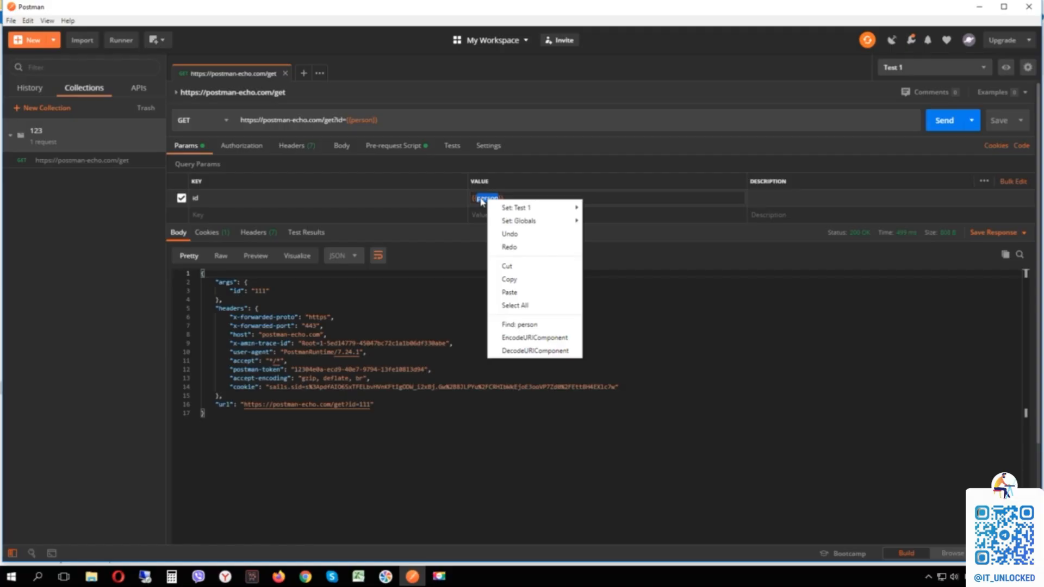
mouse_move(510, 212)
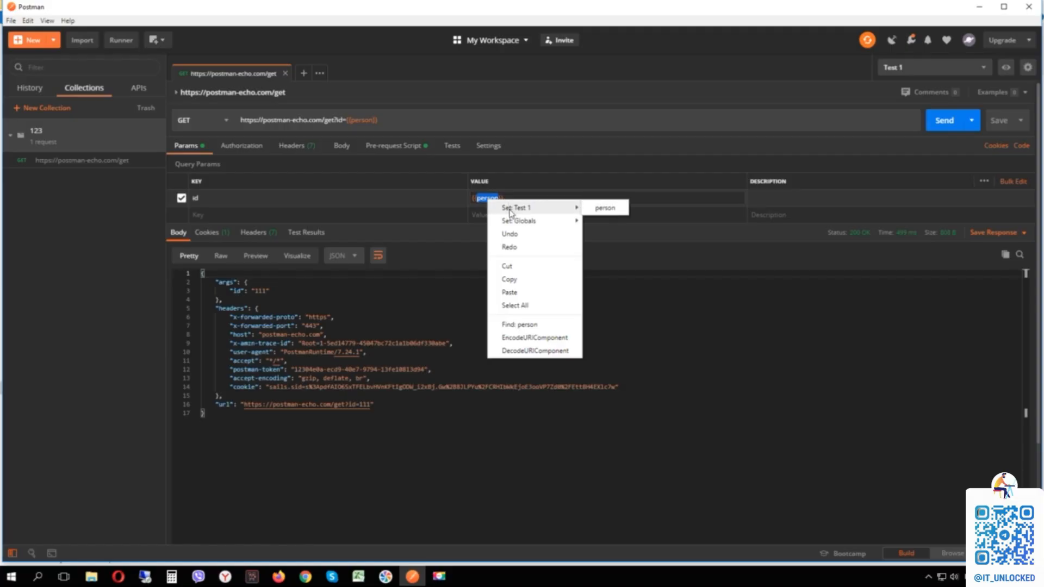
mouse_move(544, 221)
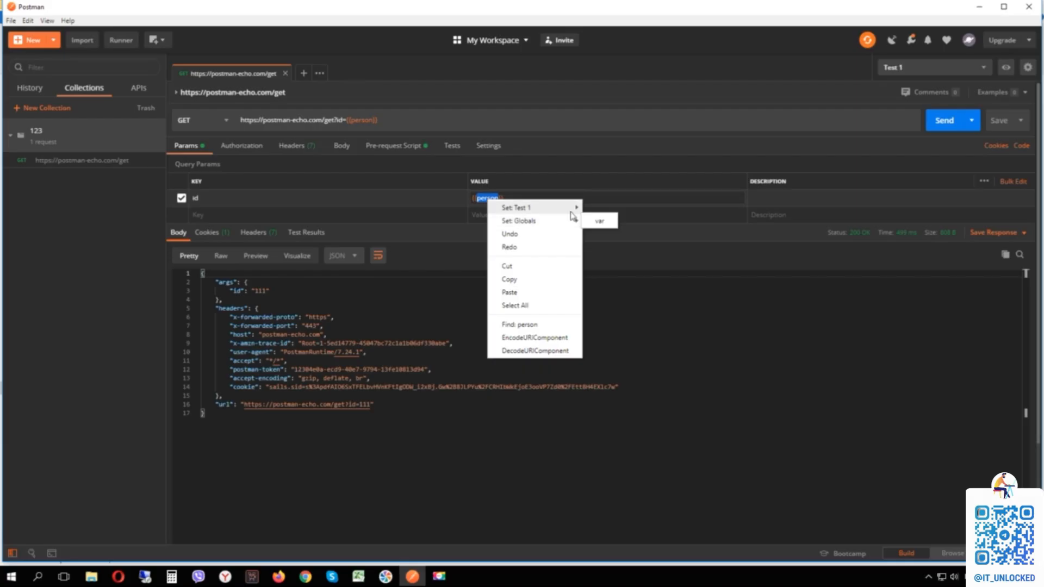
click(598, 222)
click(505, 324)
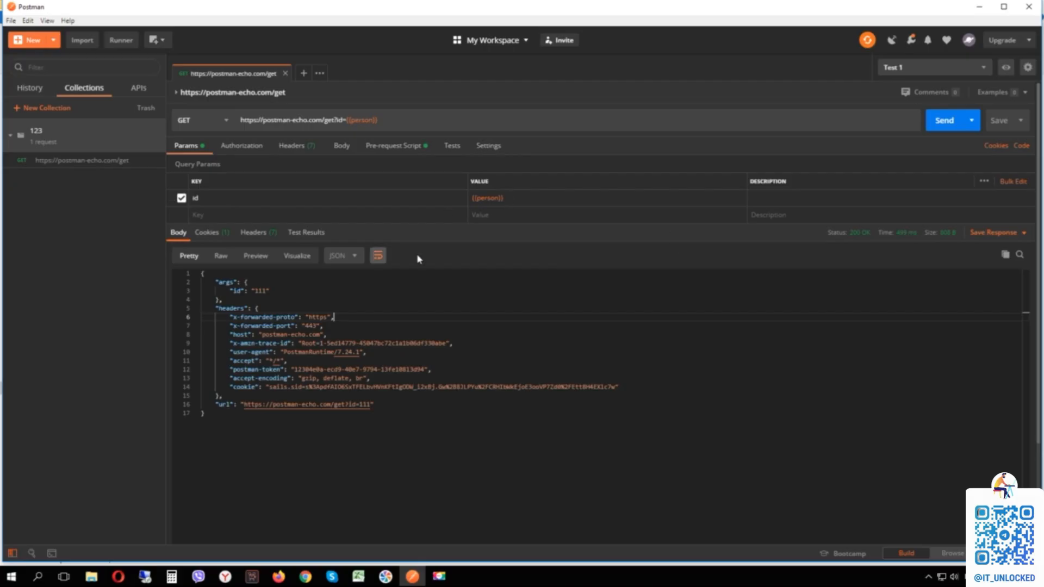
Resend the GET request with {{person}} as the id value, checking the variable assignment options between sends.
click(943, 120)
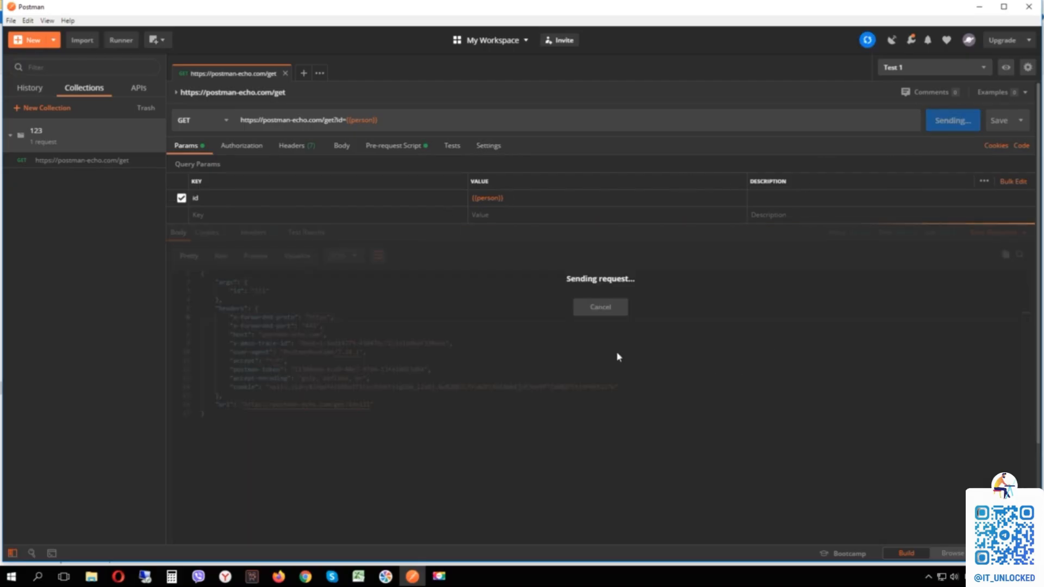
double_click(487, 198)
right_click(489, 200)
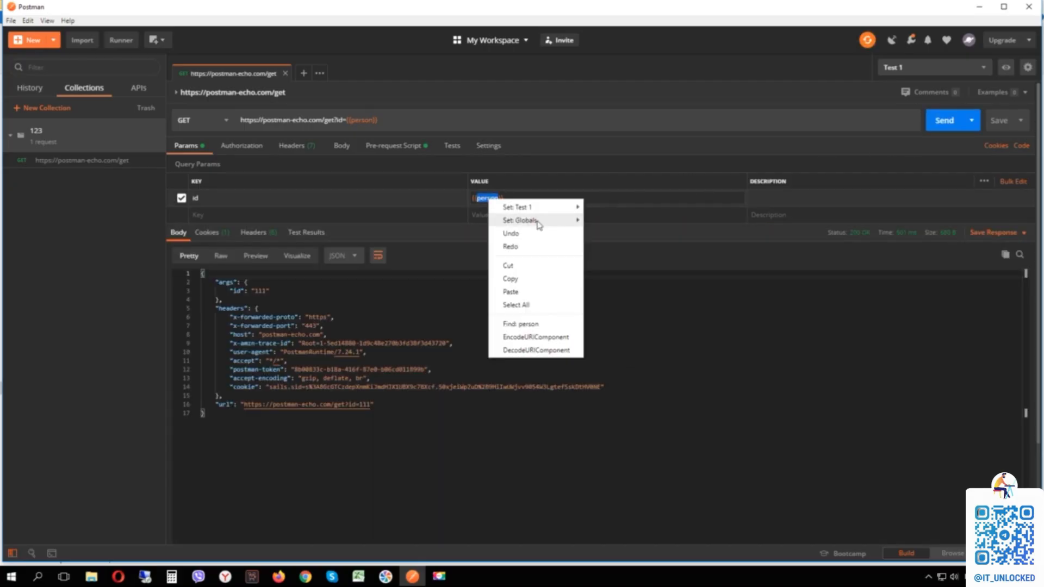
click(580, 294)
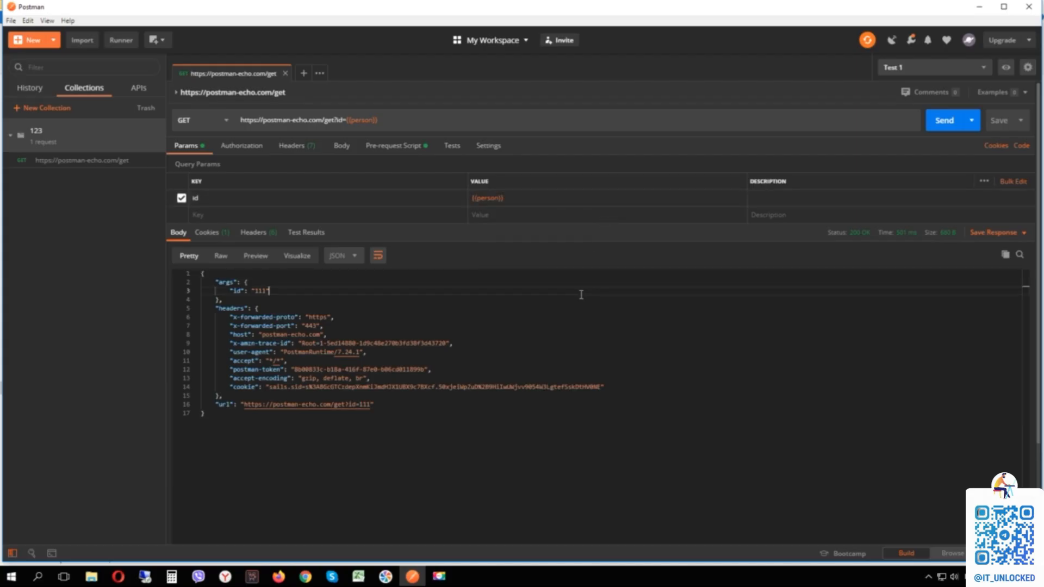
click(961, 121)
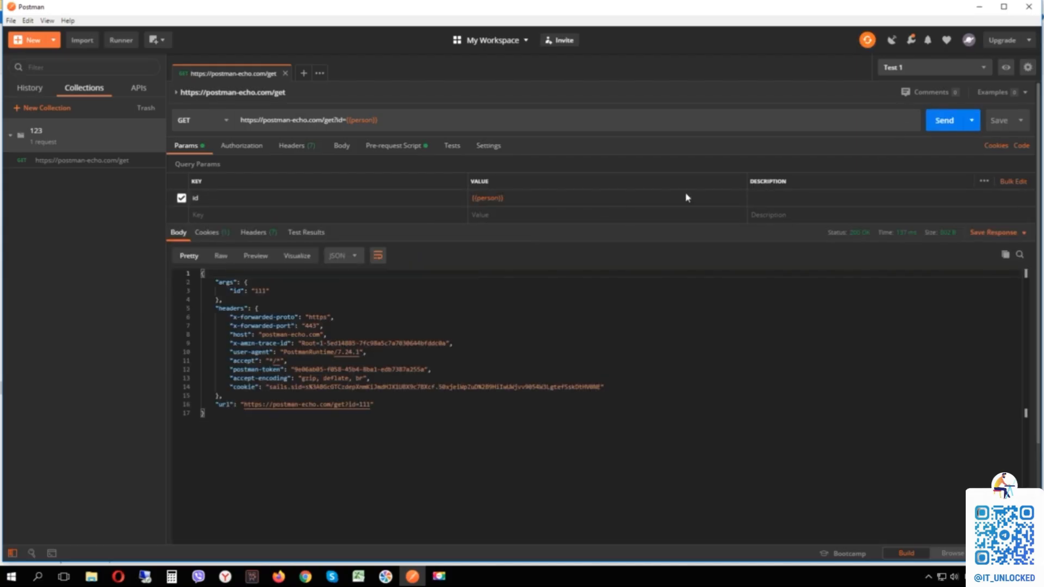
Check the current values of the Test 1 person variable and the global var variable.
click(603, 324)
right_click(476, 206)
click(409, 270)
click(1006, 70)
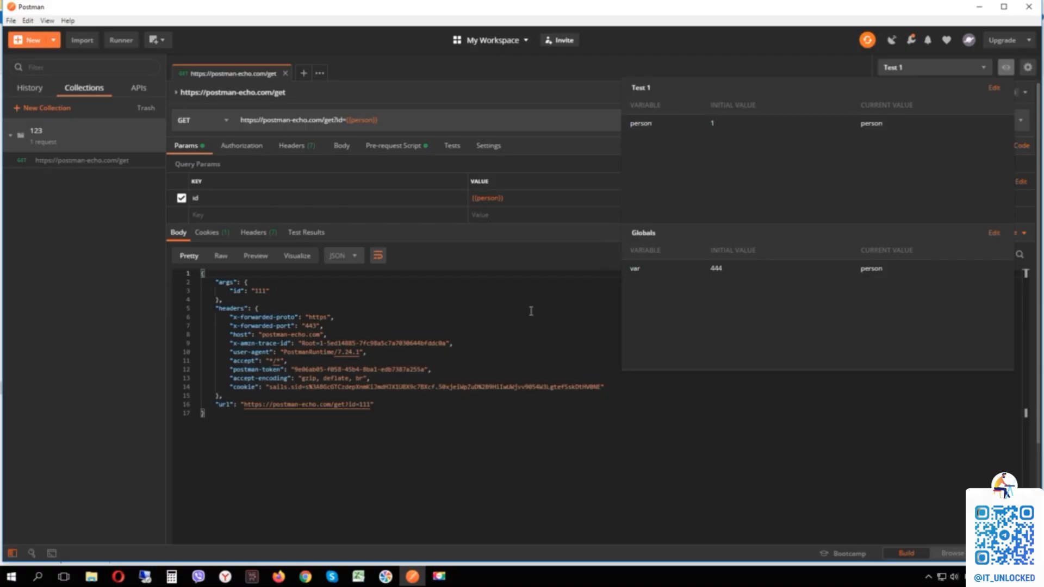
click(514, 306)
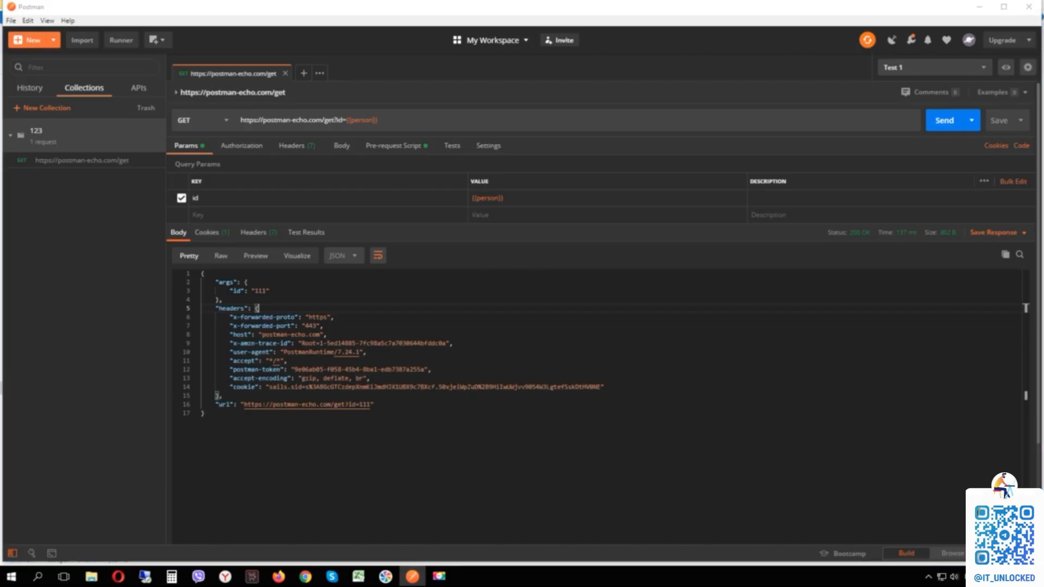
Shorten the id parameter's variable name to perso, inspect its variable information, and restore {{person}}.
double_click(551, 198)
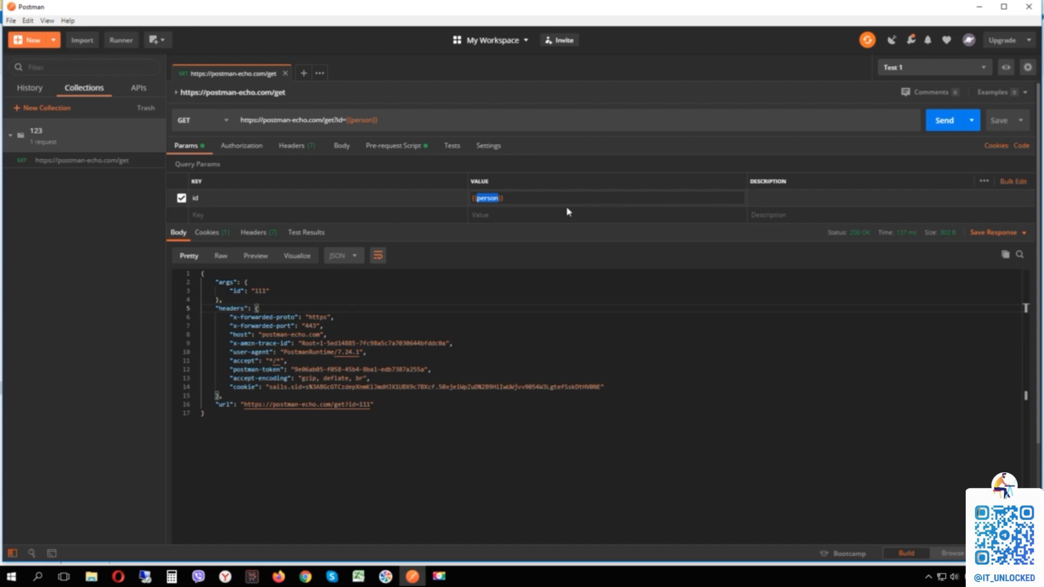
click(495, 198)
mouse_move(500, 200)
key(Delete)
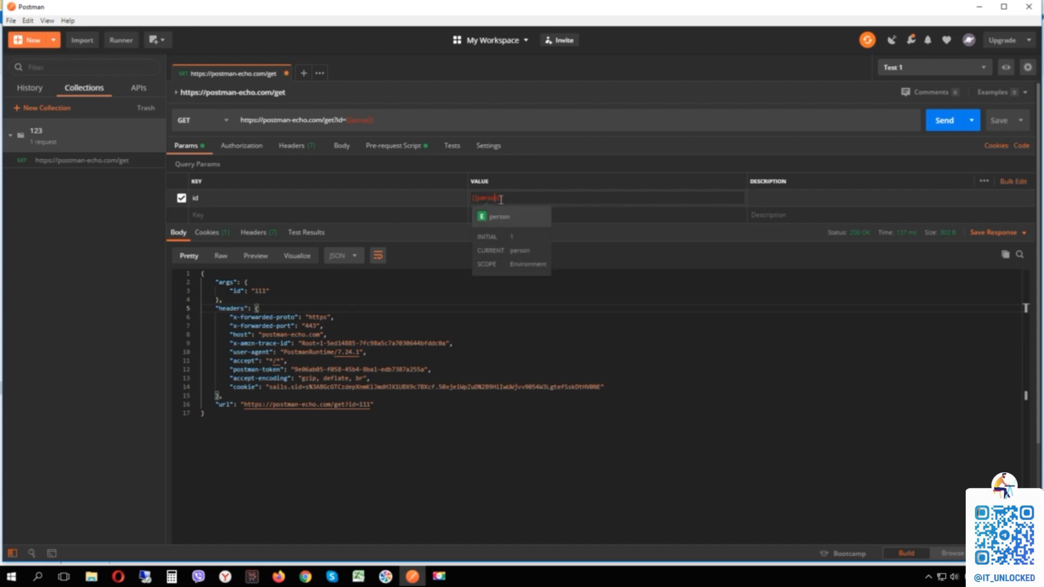
click(533, 281)
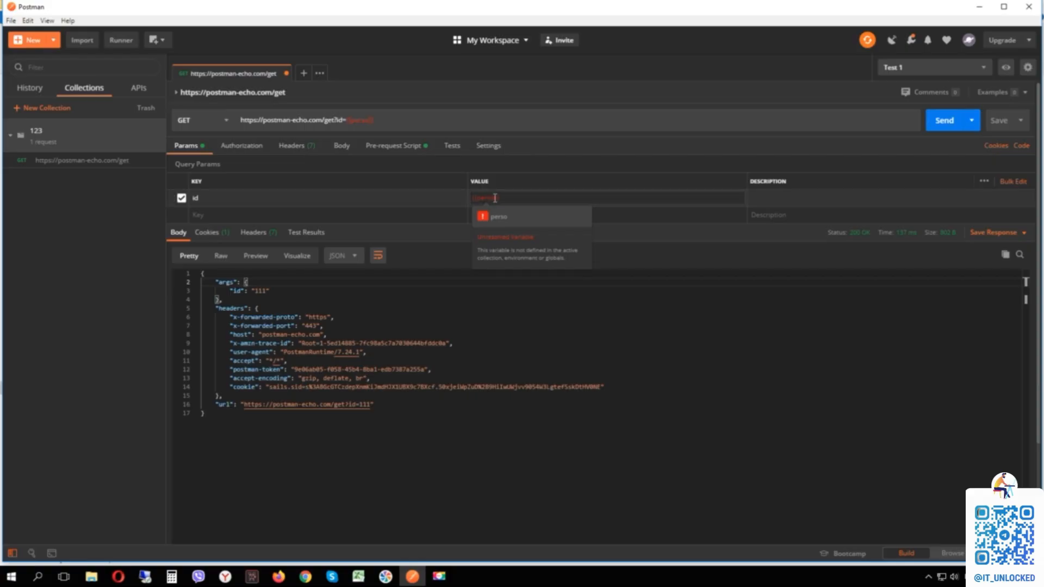
text(n)
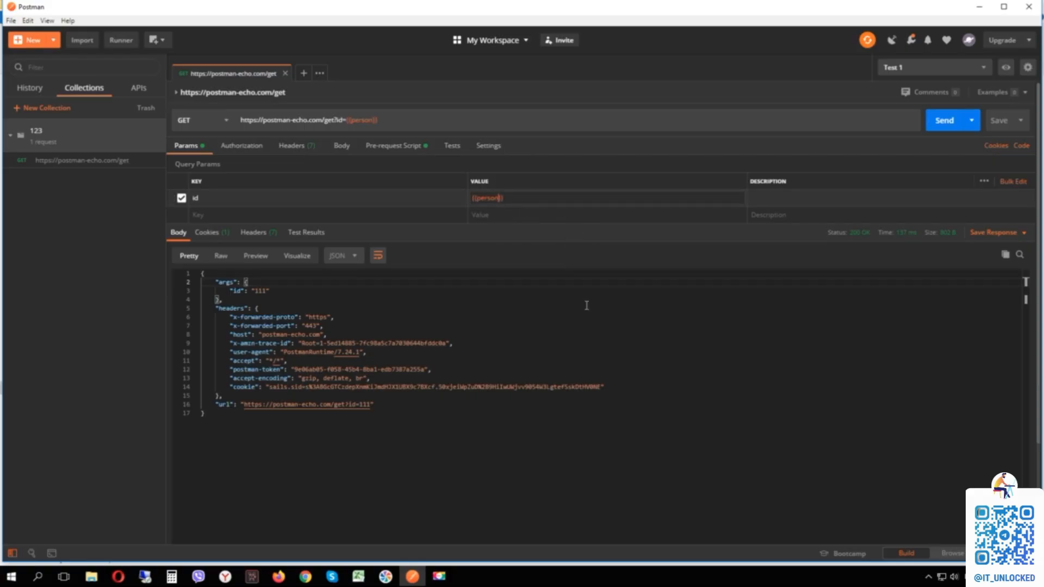
drag(609, 345, 598, 353)
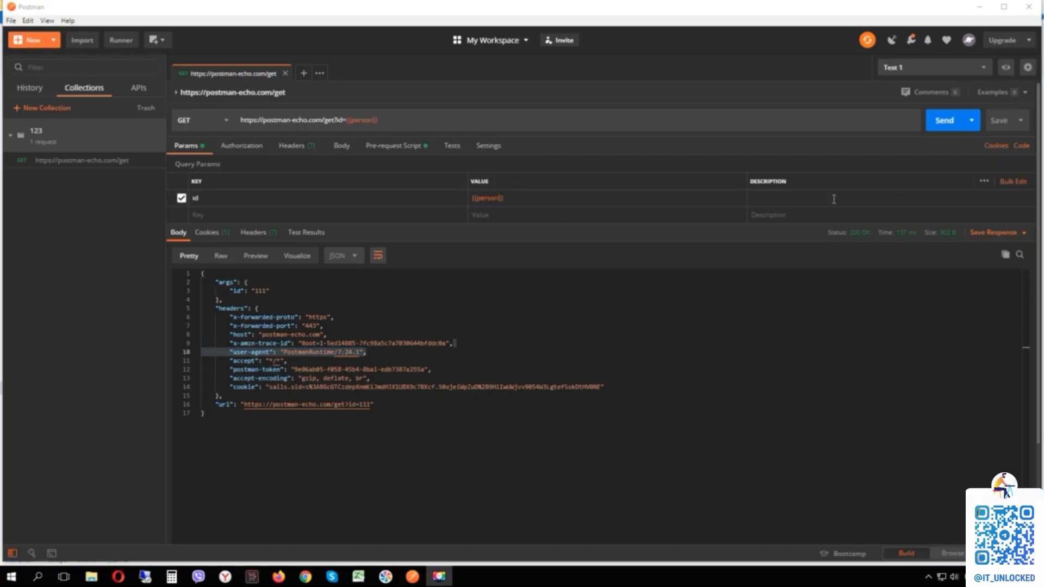
click(706, 320)
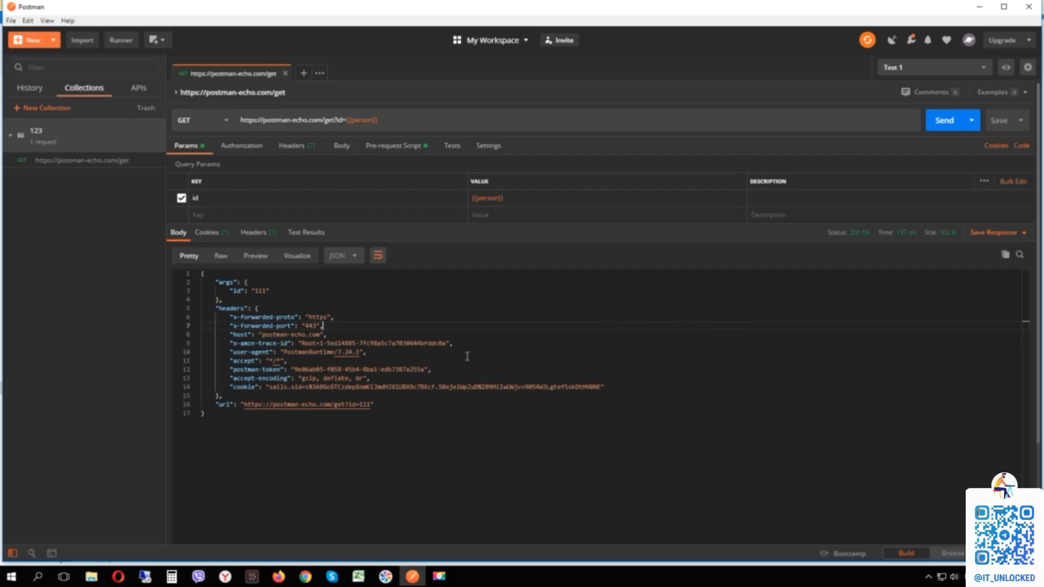
Open the Postman Console, clear its logs, and move its window away from the request parameters.
click(52, 552)
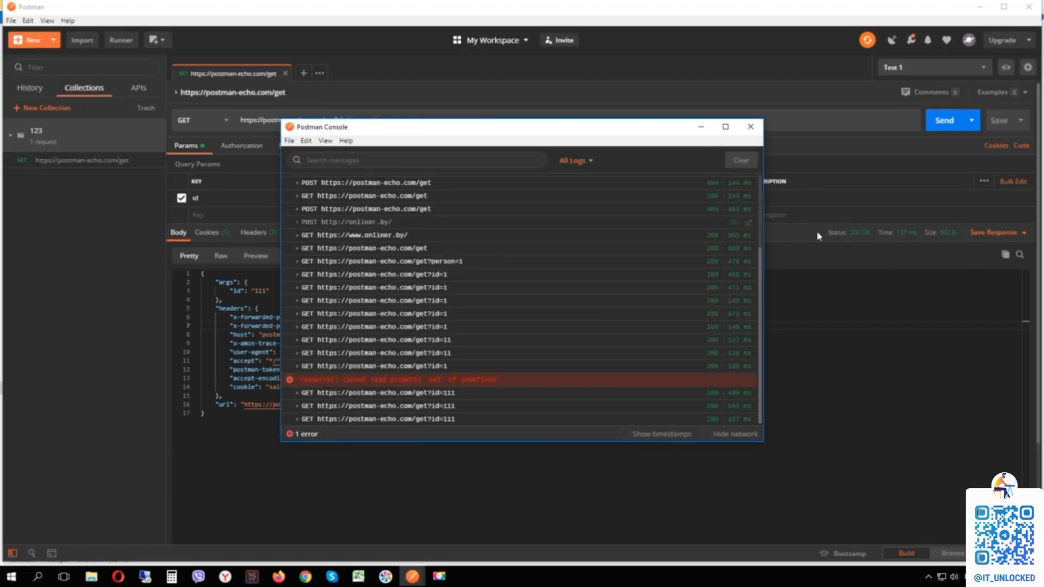
click(741, 162)
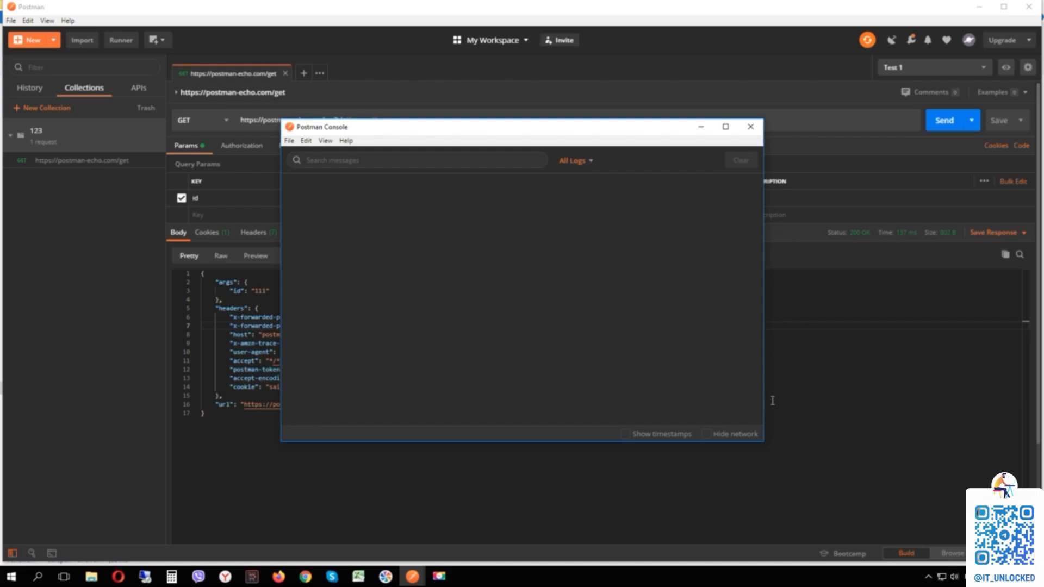
drag(613, 138, 841, 233)
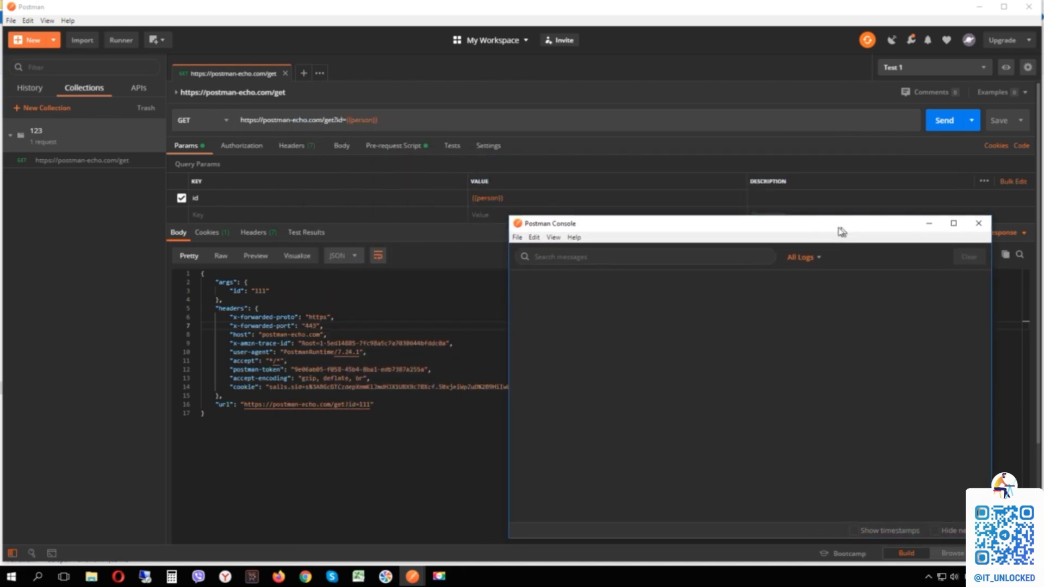
Add an empty console.log() call on the second line of the request's pre-request script.
click(386, 152)
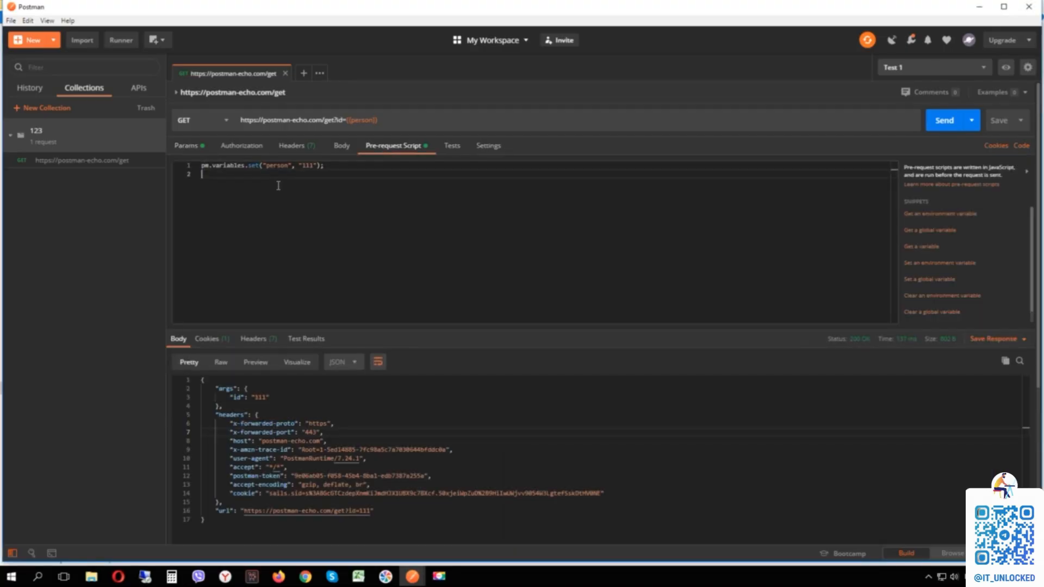
text(co)
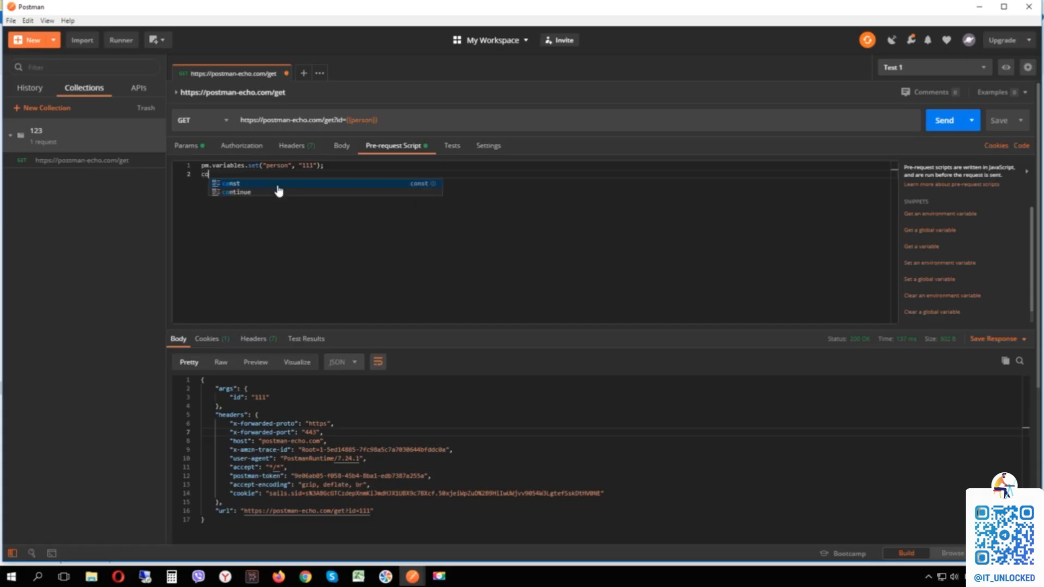
text(nsole)
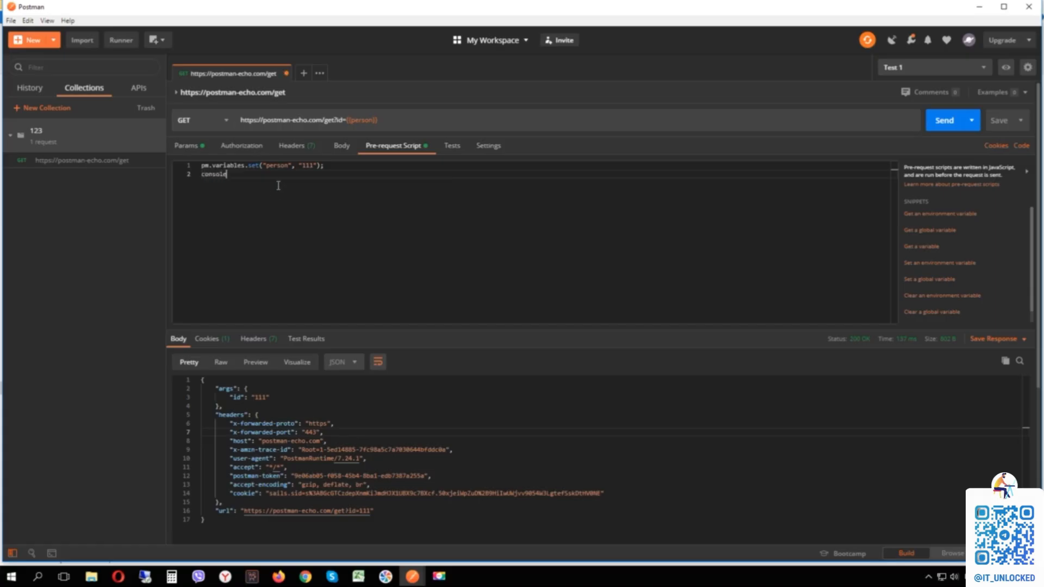
text(.log()
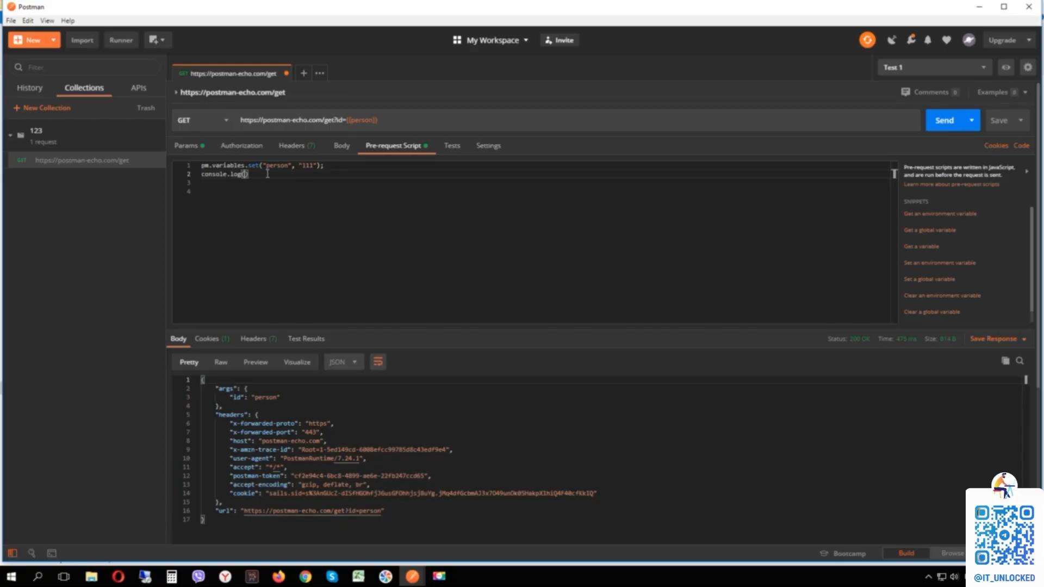
Insert the Get a variable snippet, set its key to person, and move it inside the console.log parentheses.
click(920, 247)
double_click(274, 166)
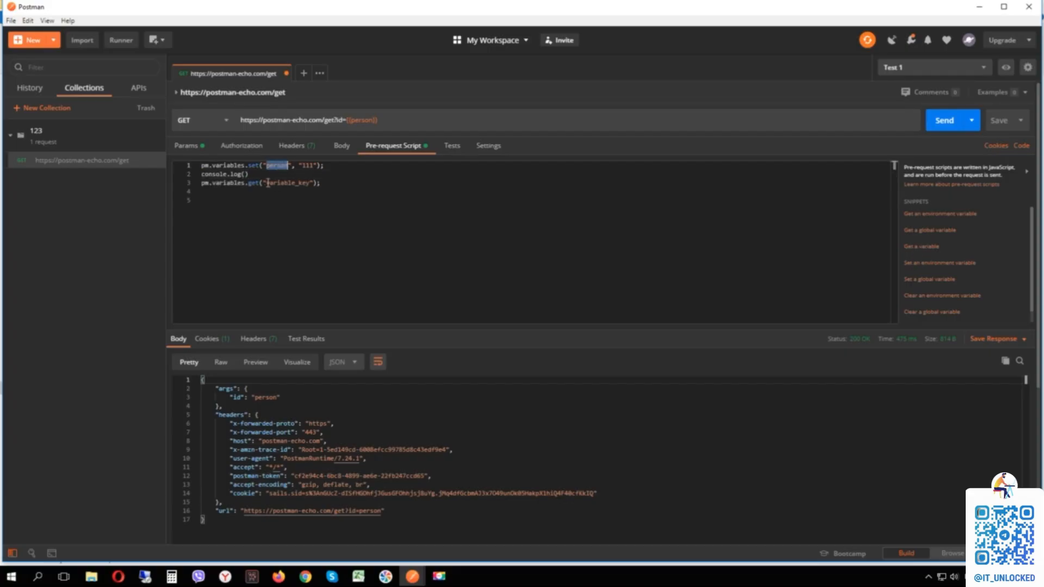
drag(267, 182, 313, 183)
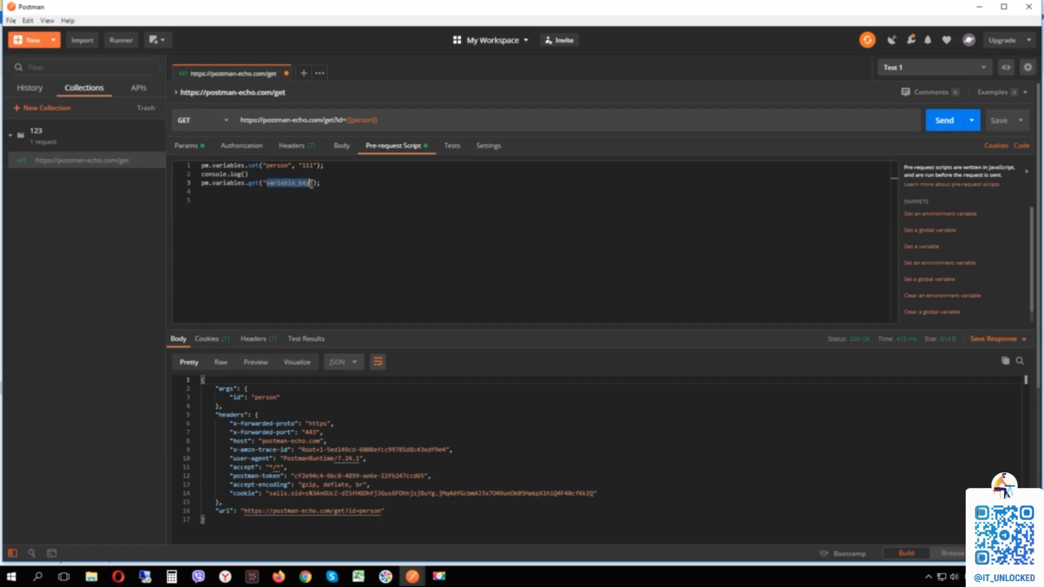
key(ctrl+v)
click(301, 183)
shift+click(202, 184)
key(ctrl+x)
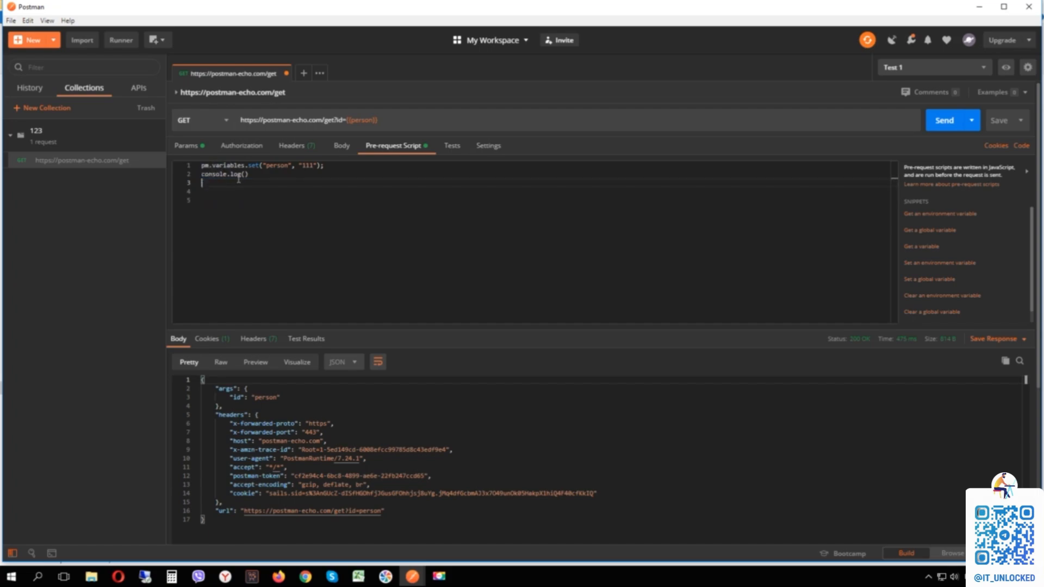
click(243, 172)
key(ctrl+v)
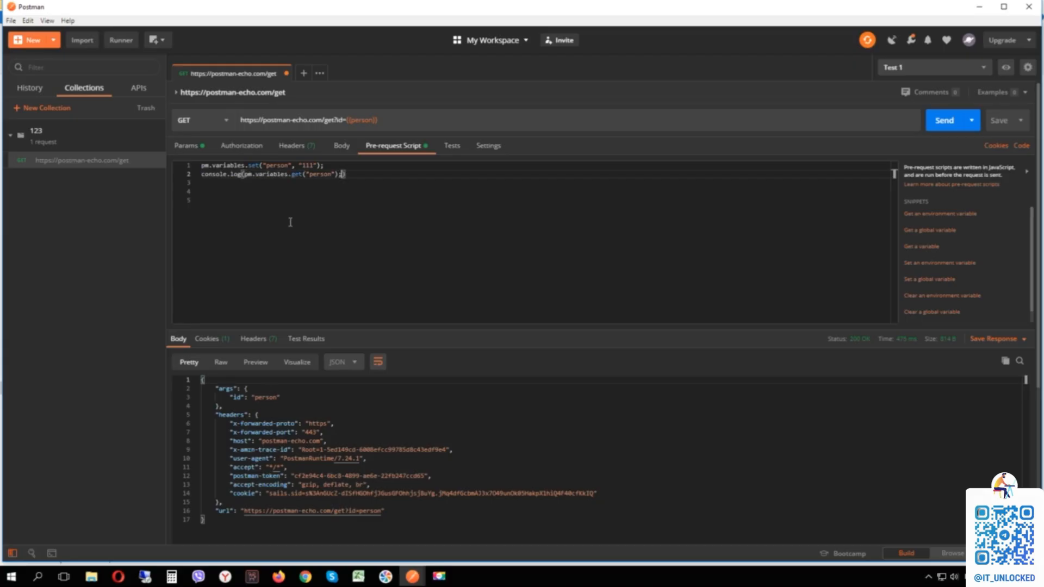
Examine the console.log call and its nested person variable lookup in the pre-request script.
click(274, 209)
drag(244, 174, 338, 174)
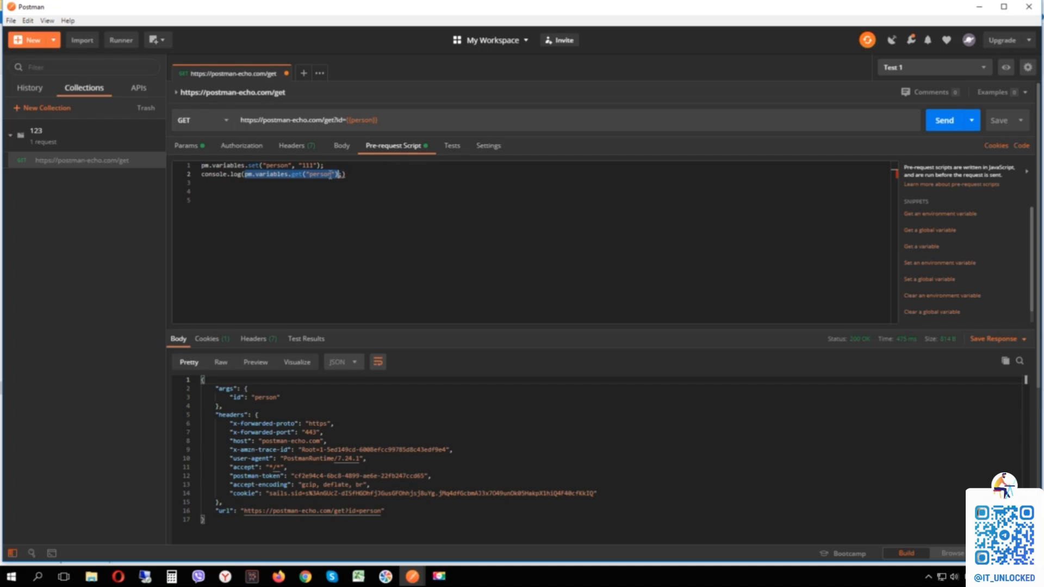
click(218, 185)
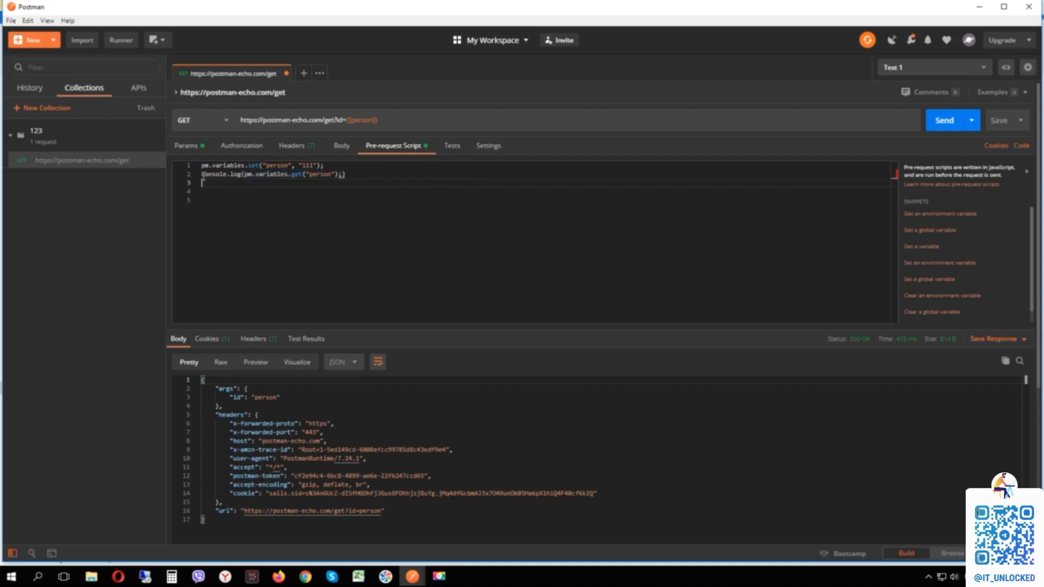
drag(202, 174, 231, 175)
click(233, 174)
double_click(232, 174)
click(325, 230)
click(366, 180)
click(365, 173)
Send the GET request, remove the semicolon inside the console.log parentheses, and resend the request.
click(942, 124)
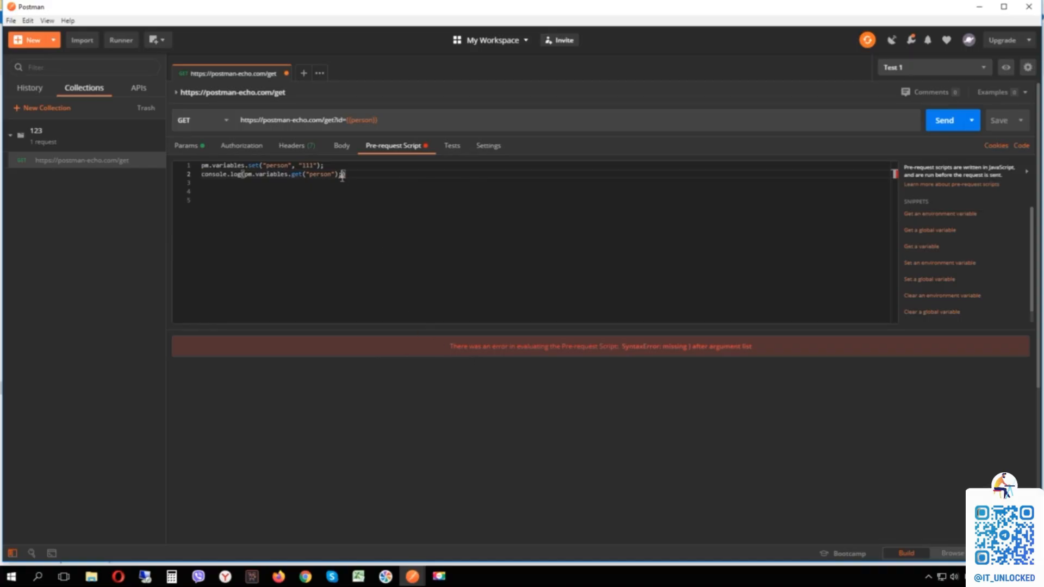
key(BackSpace)
click(385, 201)
click(943, 120)
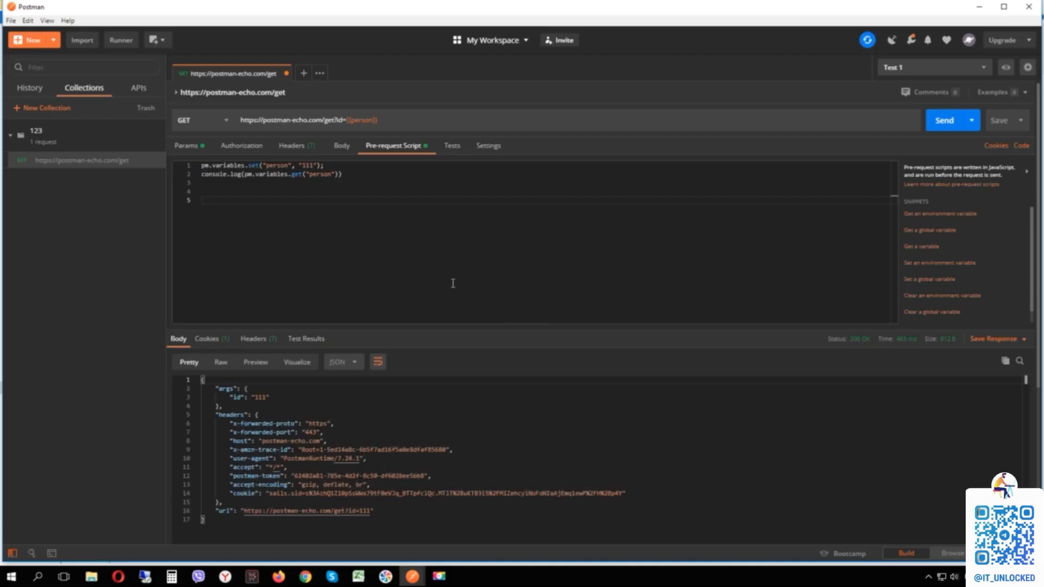
Open the Postman Console window and inspect the person value logged by the script.
mouse_move(412, 577)
click(514, 516)
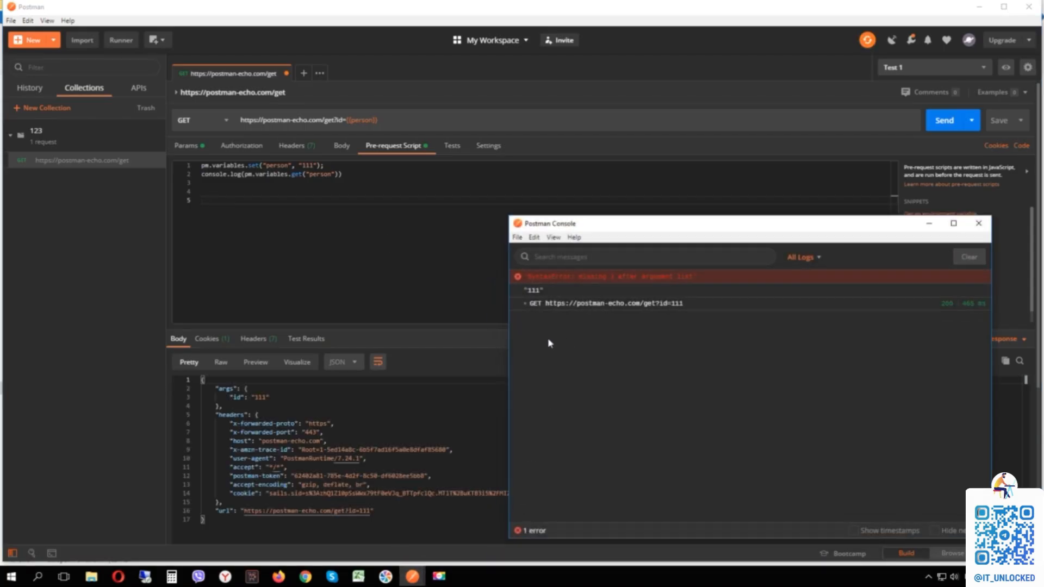
drag(529, 289, 540, 289)
End the console.log line with a semicolon and add pm.variables.set("person", "10"); on the line below it.
click(348, 175)
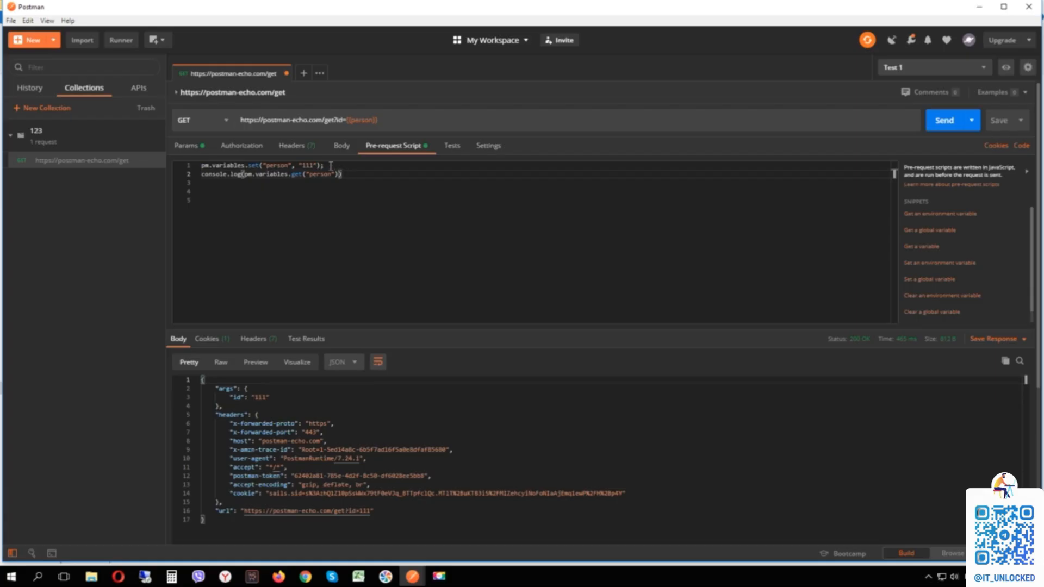
drag(202, 165, 325, 165)
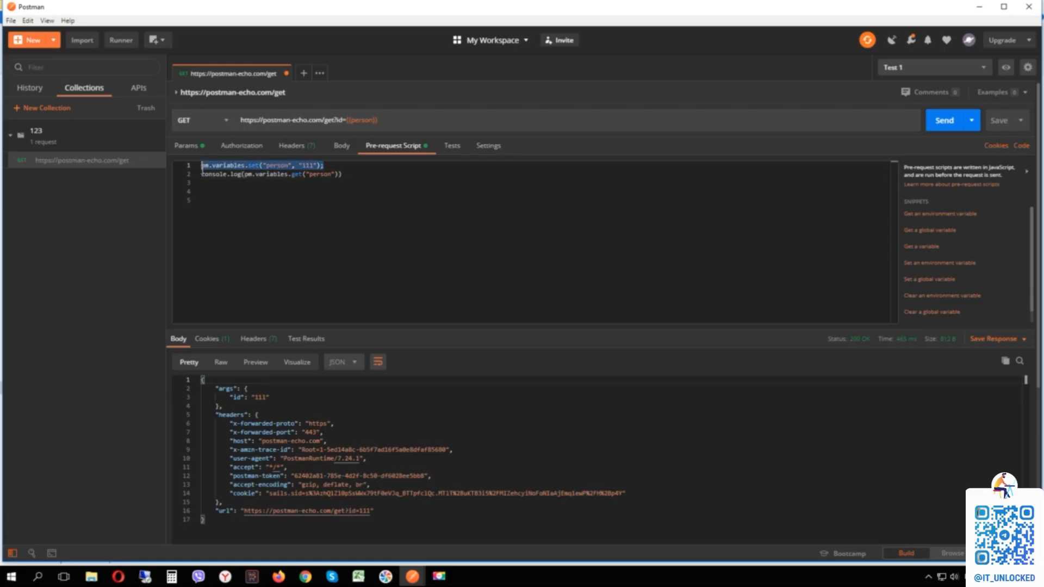
click(363, 175)
key(ctrl+v)
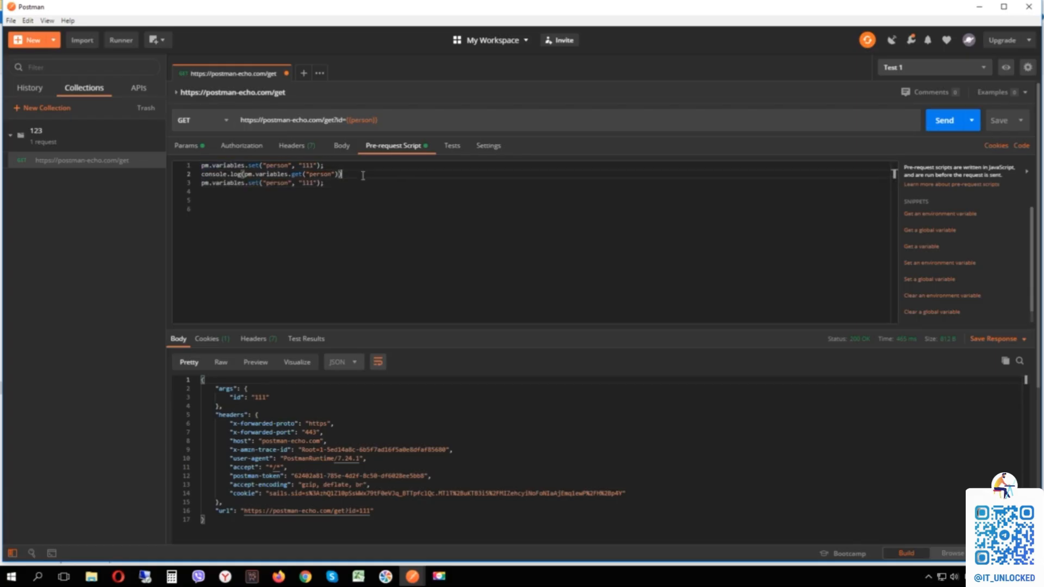
text(;)
click(311, 183)
key(BackSpace)
key(BackSpace)
text(0)
Duplicate the console.log line beneath the second person assignment and send the GET request.
drag(356, 174, 201, 175)
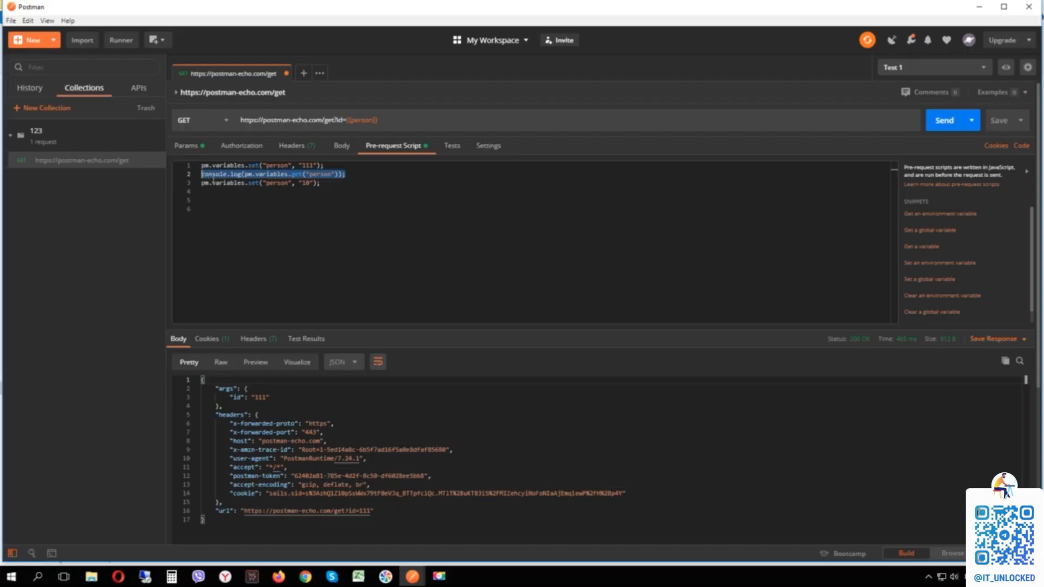
click(334, 183)
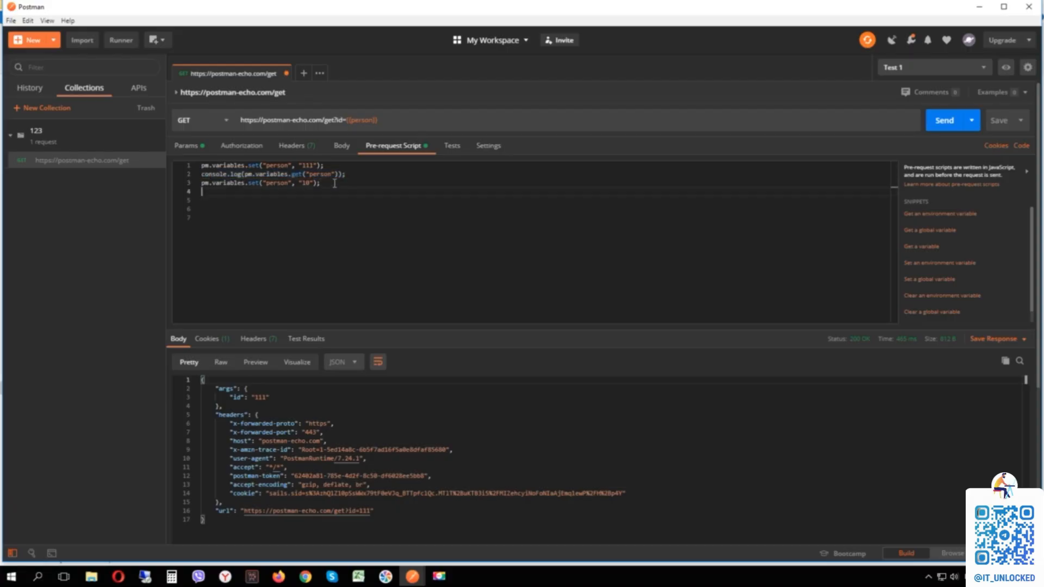
key(ctrl+v)
click(496, 235)
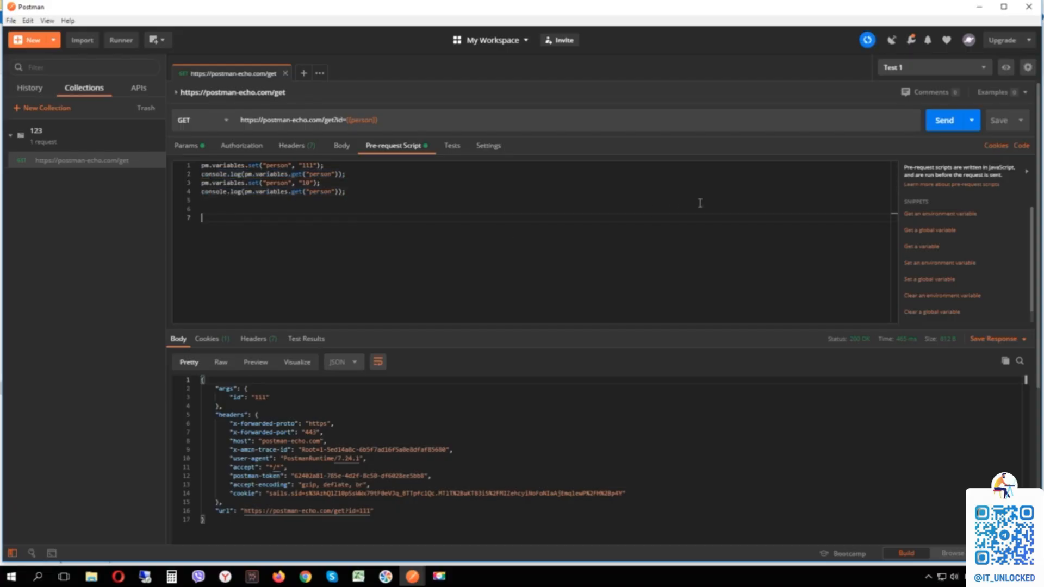
click(945, 123)
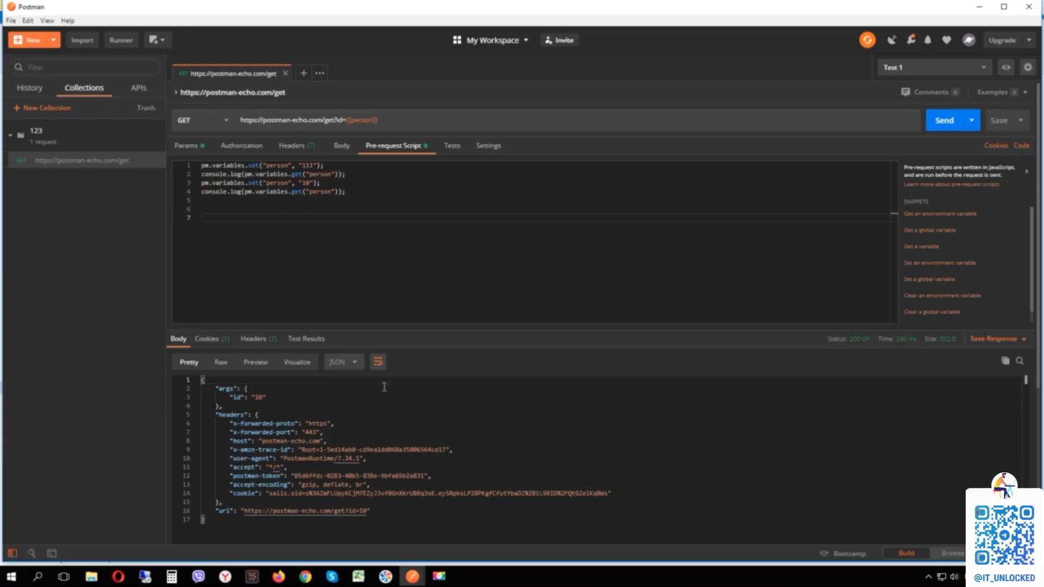
Check both person values logged for the latest request in the Postman Console, and return to the request window.
mouse_move(413, 576)
click(462, 517)
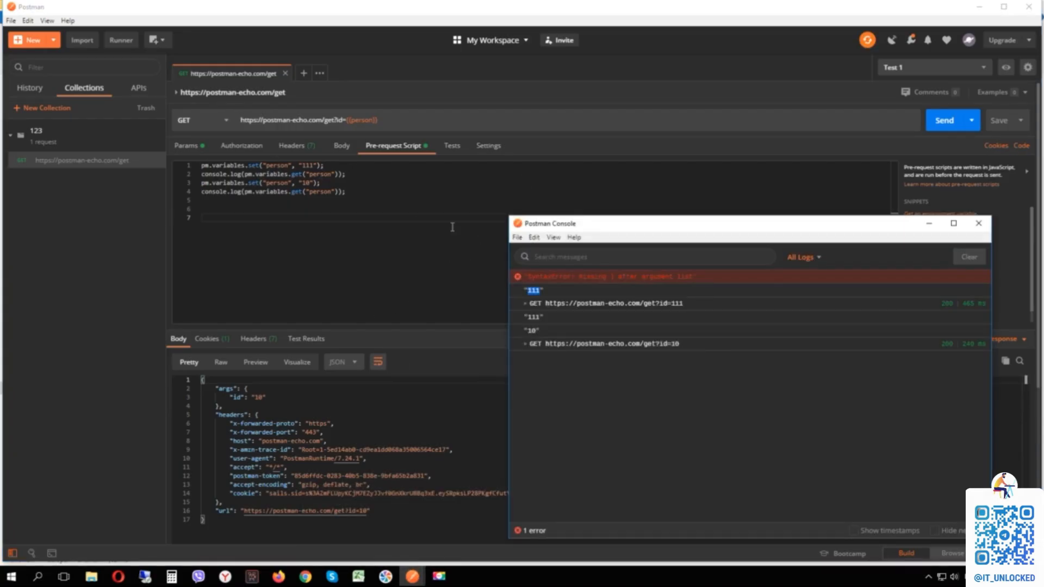
double_click(534, 317)
click(551, 333)
double_click(528, 331)
click(345, 275)
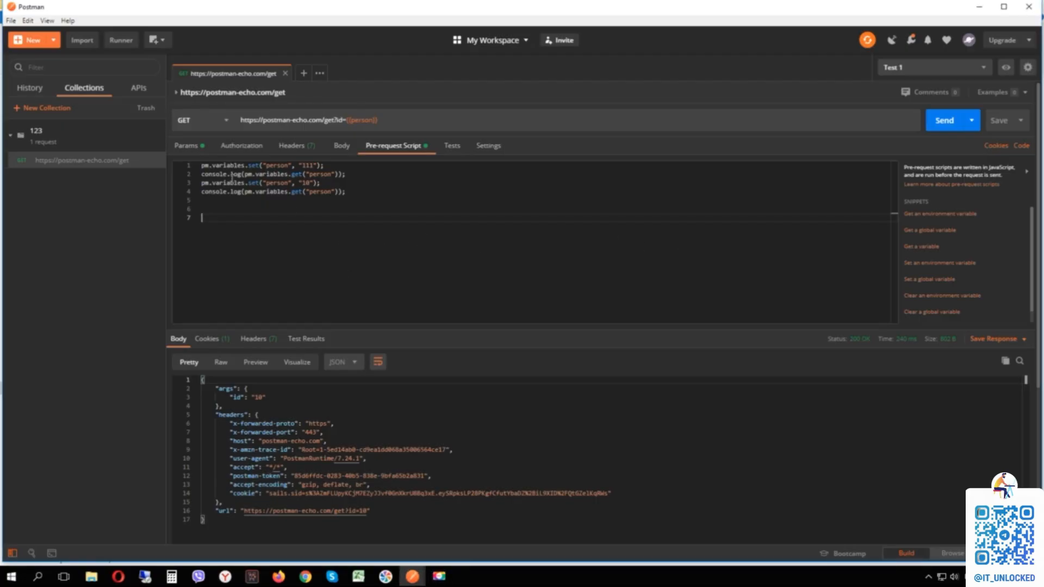
Replace the id parameter's value with the dynamic variable {{$guid}} and send the GET request.
click(196, 148)
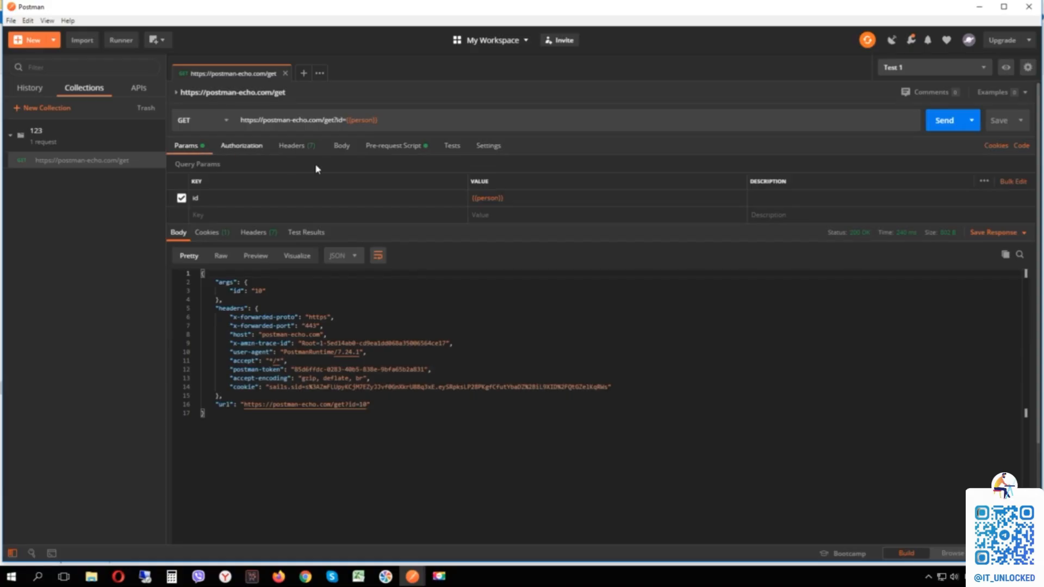
click(504, 199)
drag(504, 198, 472, 199)
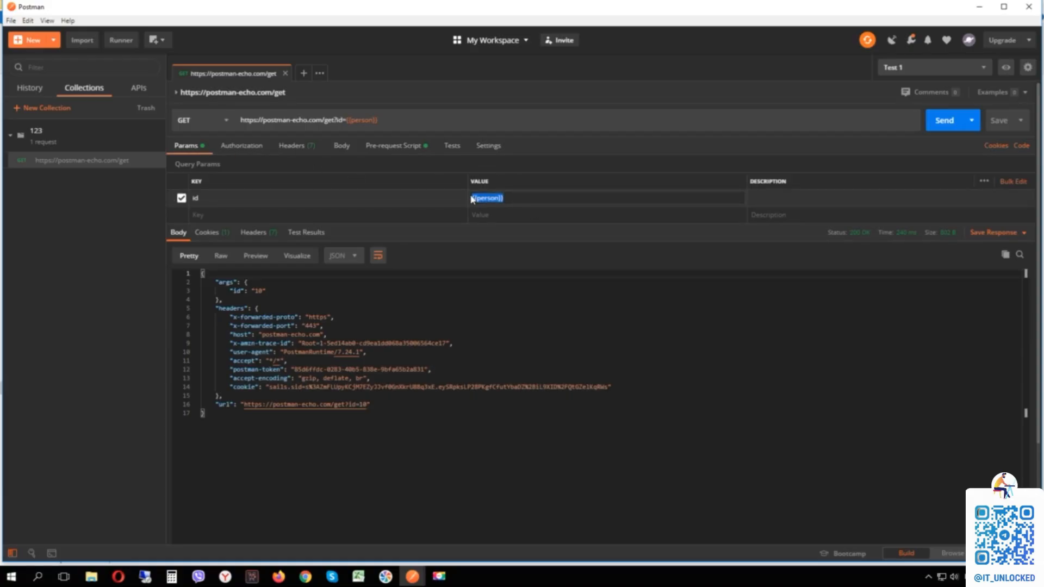
text({{)
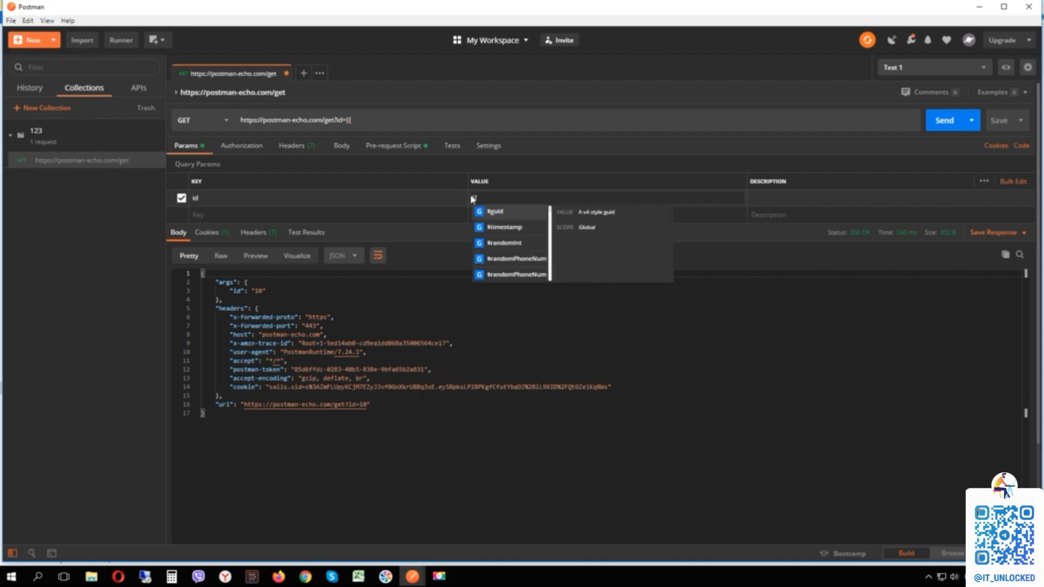
key(Return)
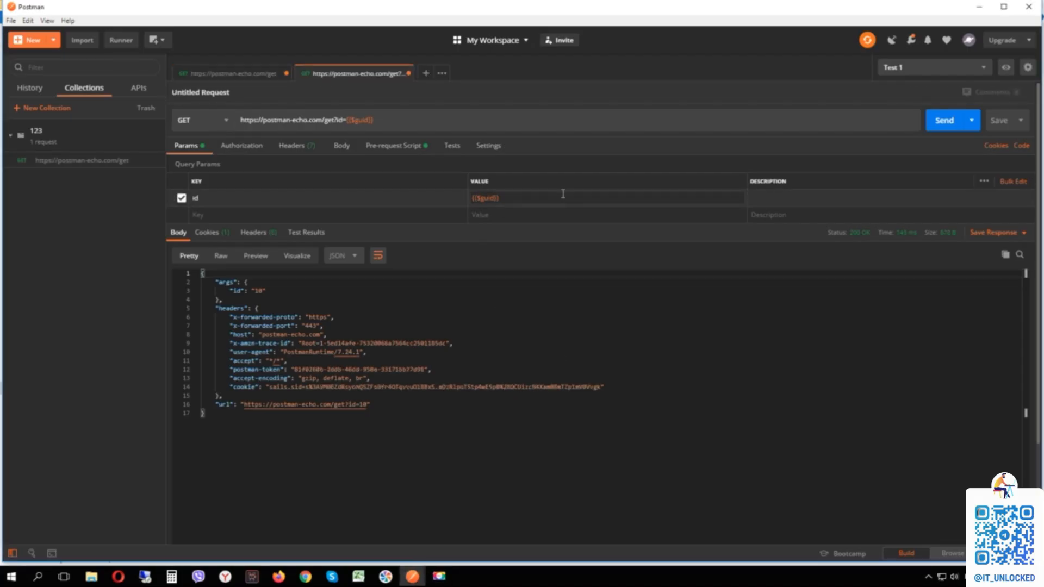
click(949, 125)
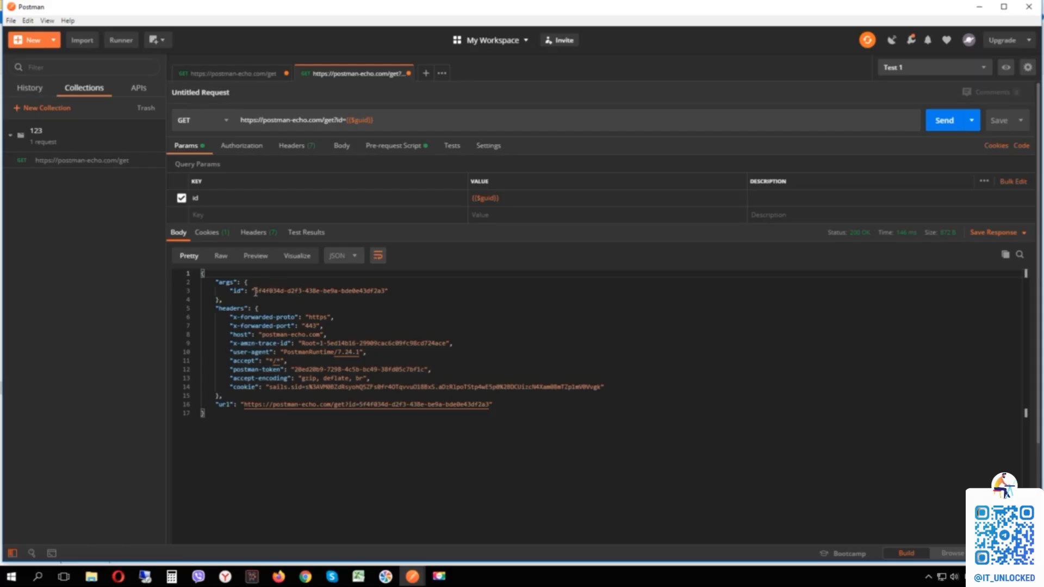
Examine the generated GUID returned as the id argument in the response body.
double_click(255, 291)
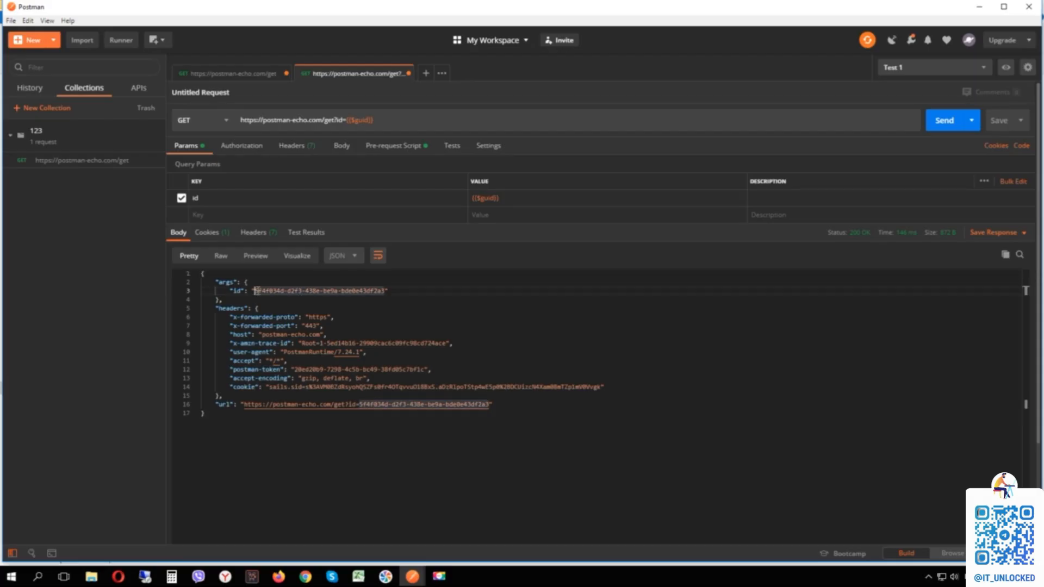
drag(255, 291, 384, 291)
click(320, 291)
double_click(320, 290)
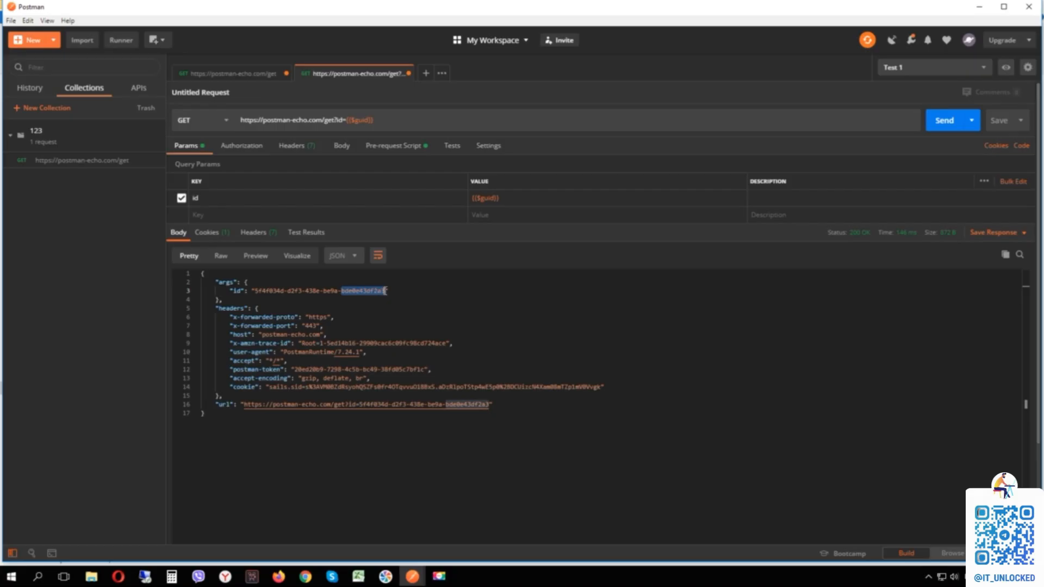
click(369, 299)
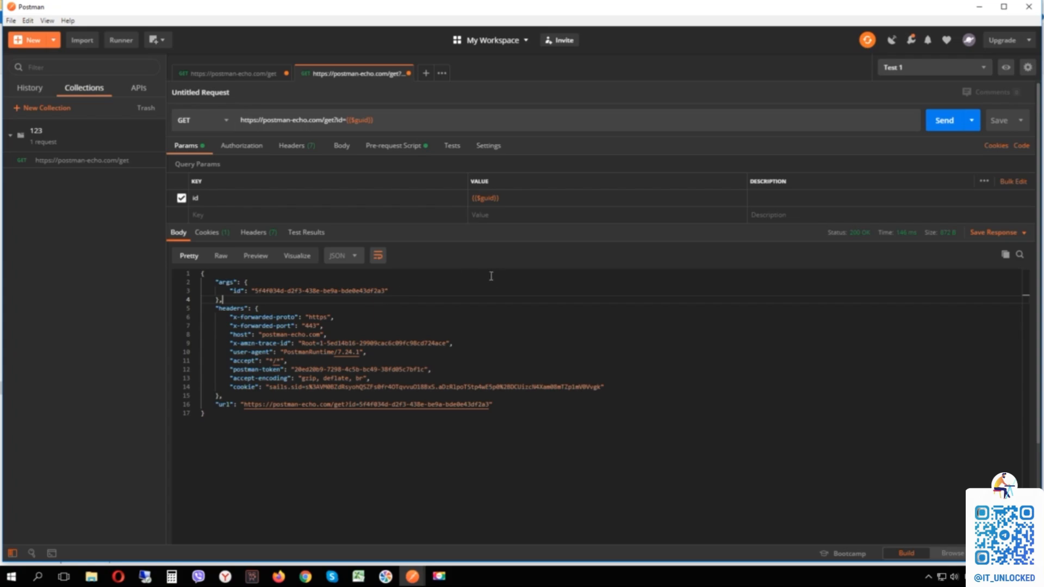
Change the id parameter's value to {{$timestamp}} and send the GET request.
scroll(494, 285, down, 1)
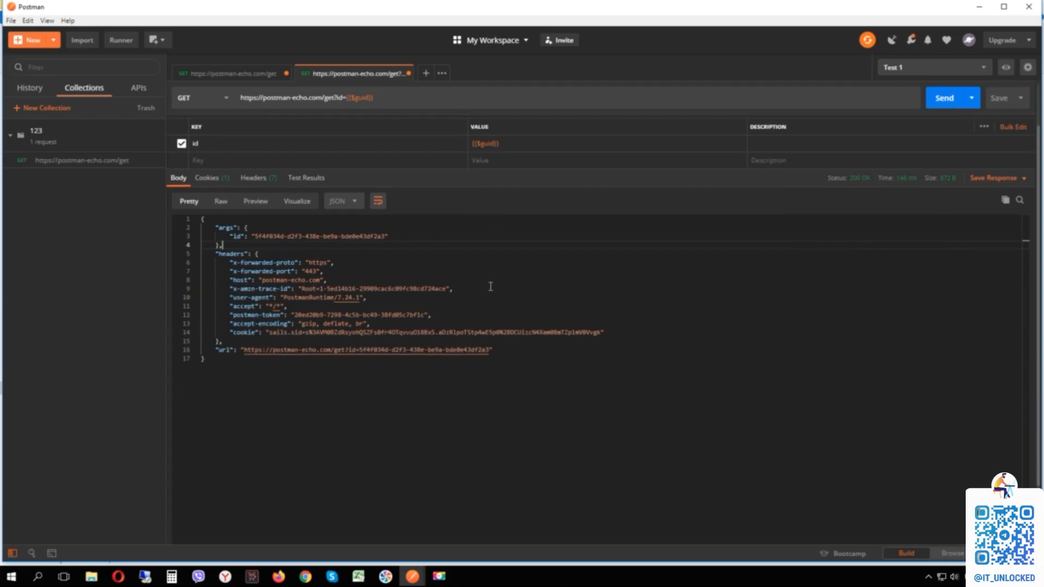
double_click(486, 143)
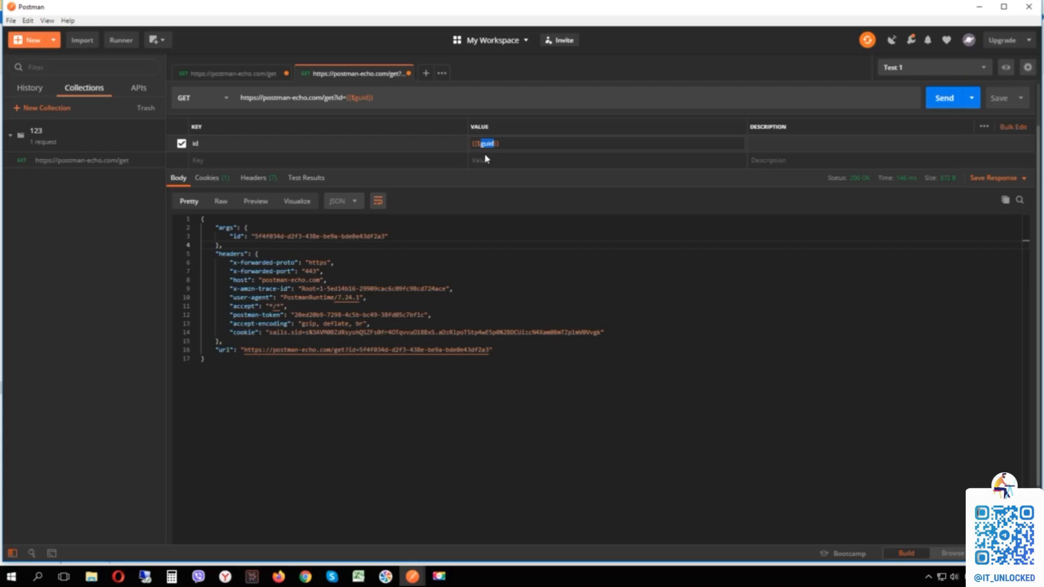
text(t)
text(imestamp)
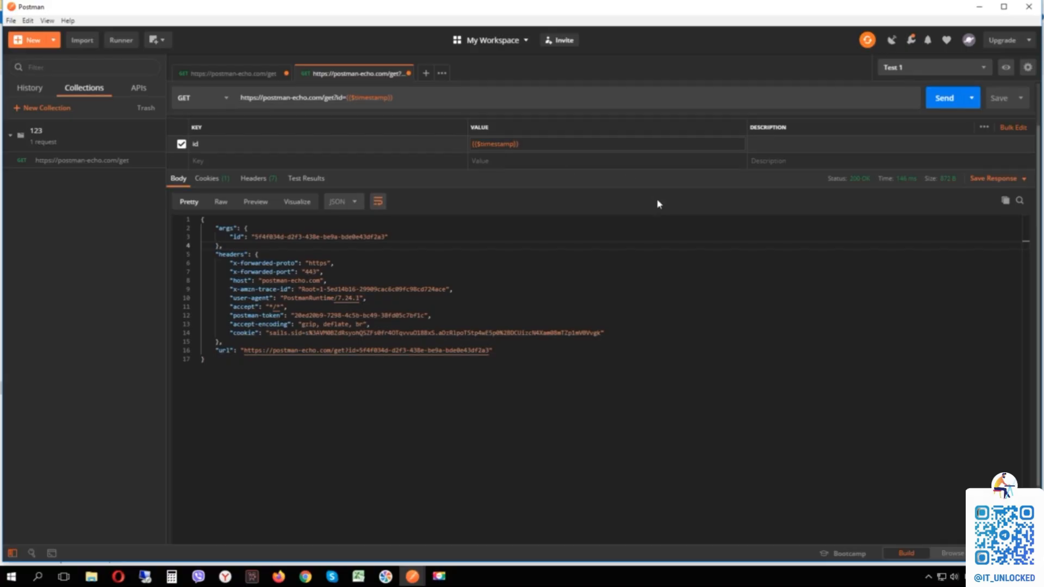
scroll(657, 203, up, 2)
click(944, 121)
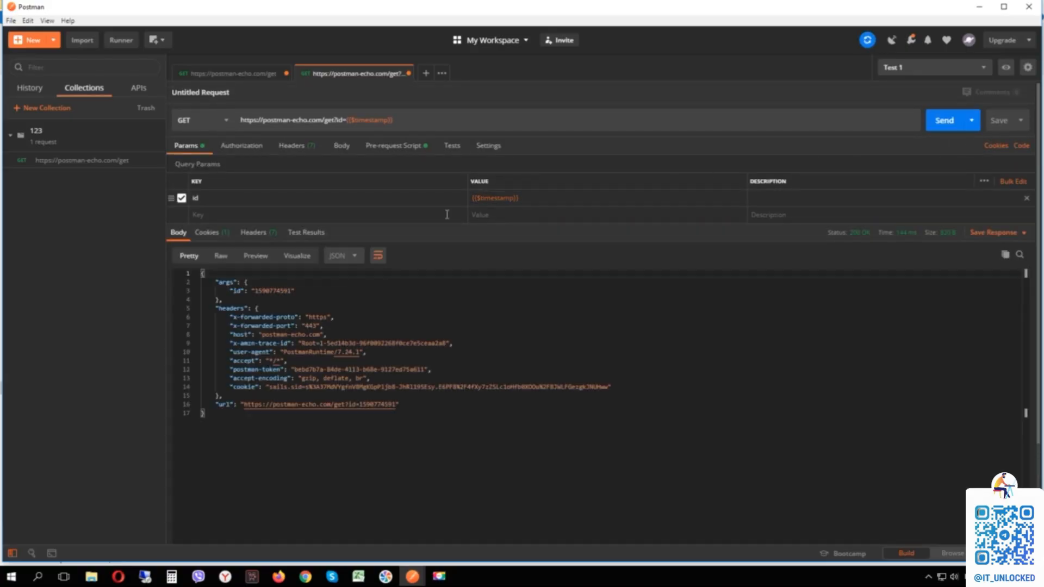
Inspect the id returned in the response and the variable information for {{$timestamp}}.
drag(255, 290, 295, 291)
click(296, 292)
mouse_move(486, 199)
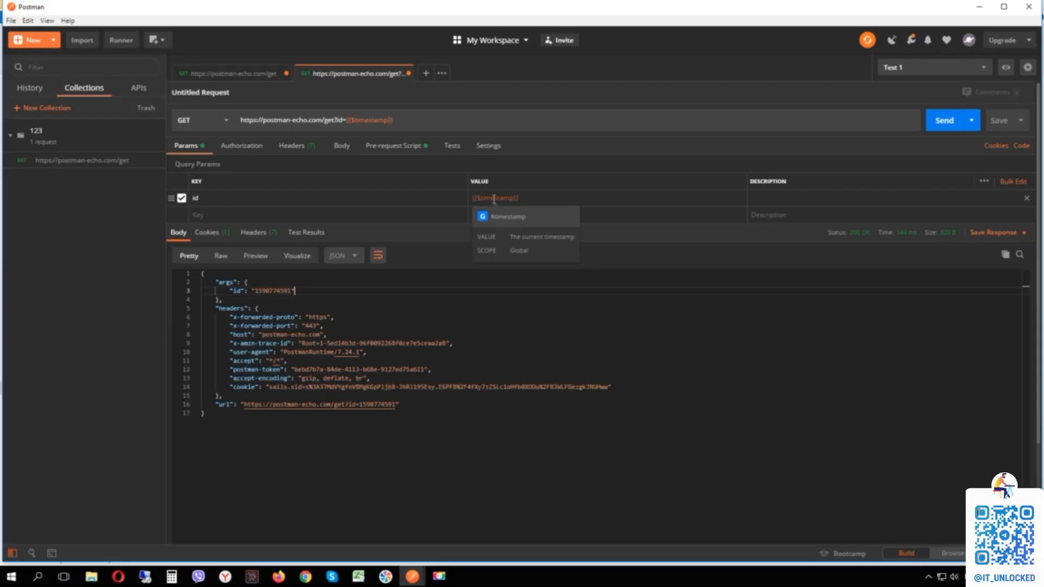
Change the id parameter's value to {{$randomInt}}, send the GET request, and check the id returned in the response body.
double_click(489, 199)
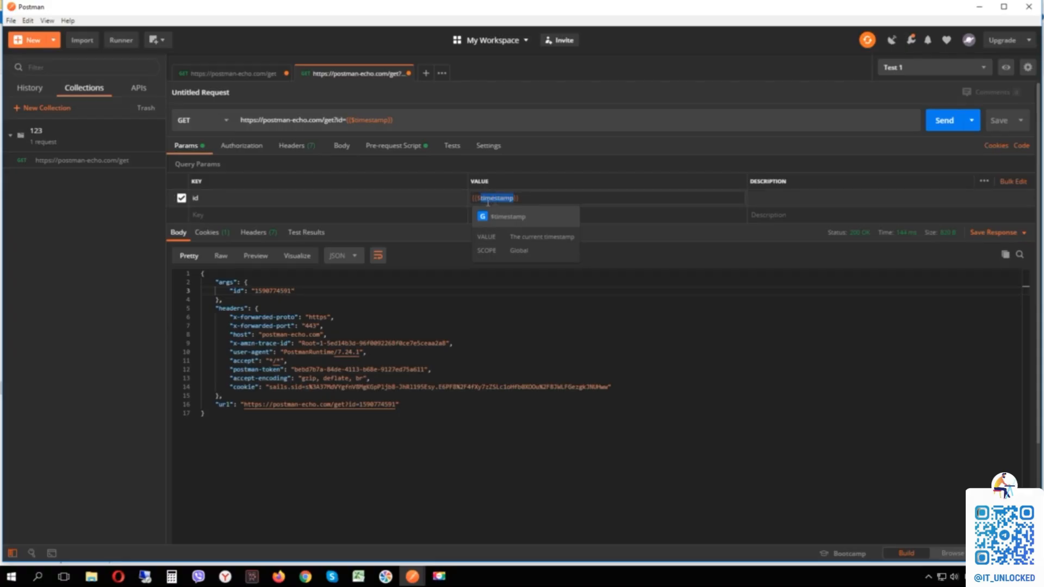
key(BackSpace)
text(ra)
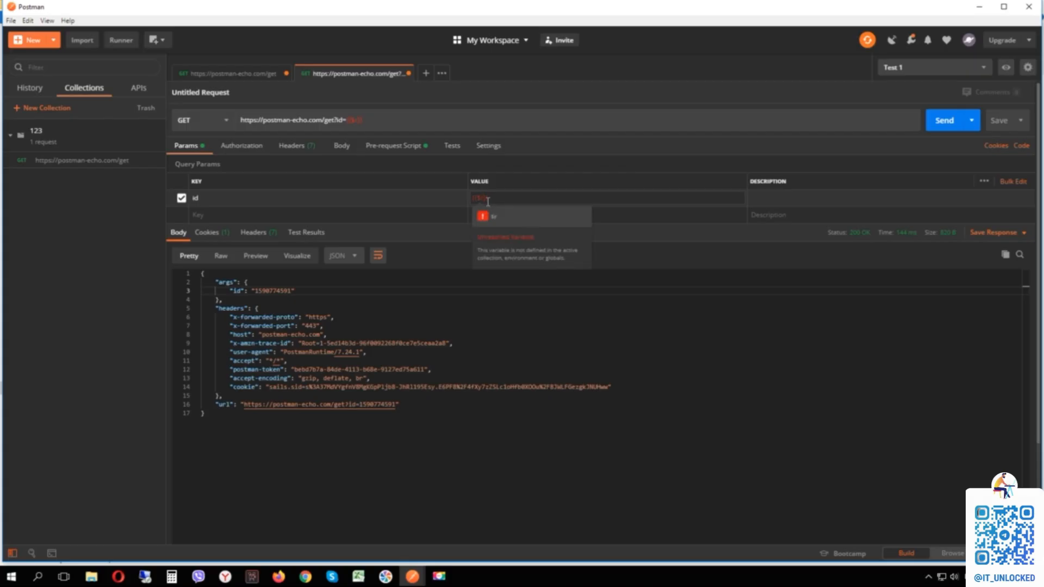
text(n)
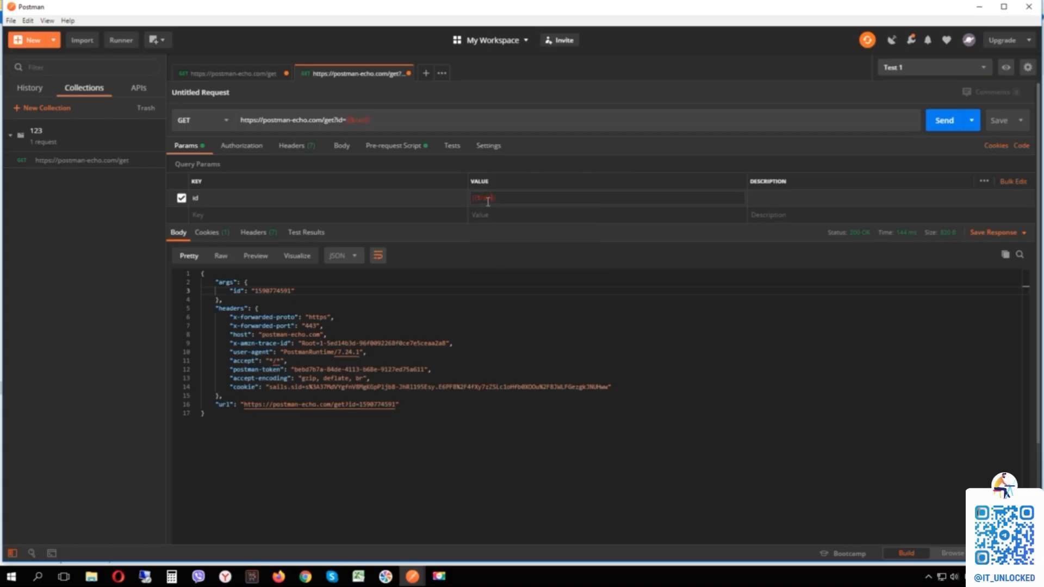
text(domInt)
click(932, 133)
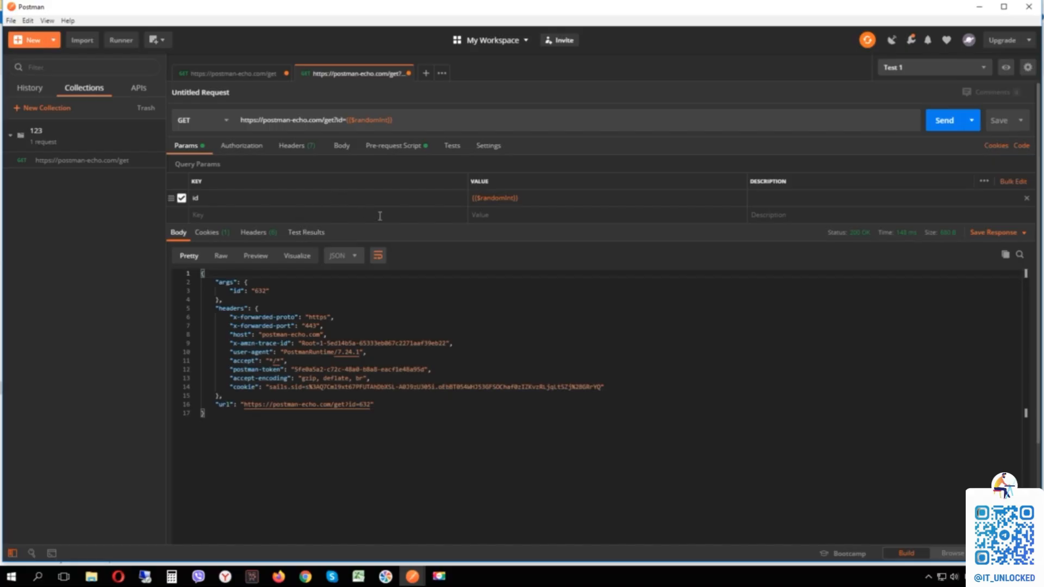
click(281, 292)
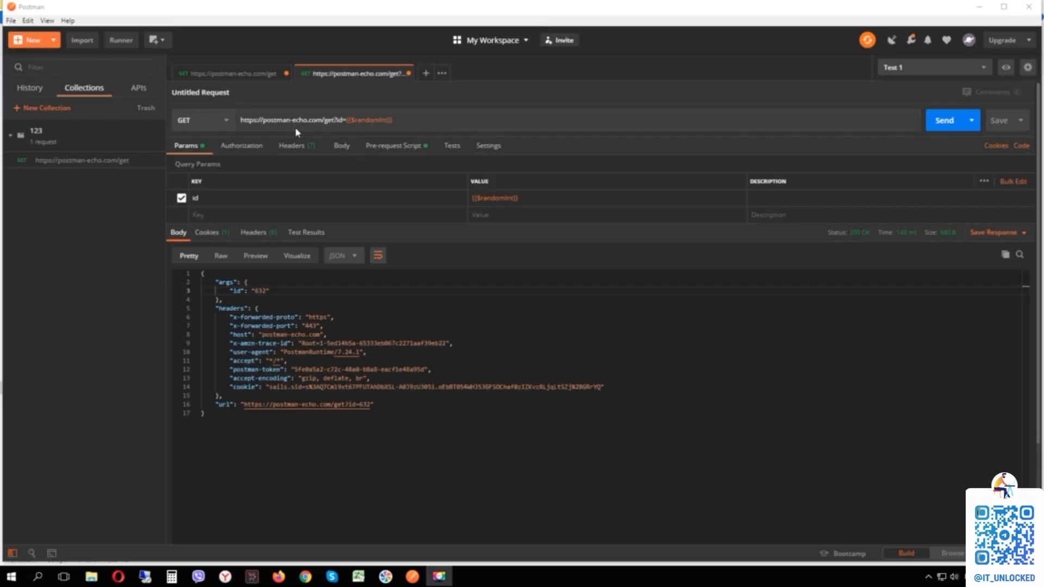
In the request's pre-request script, set the variable person to "111", log it to the console, and set person to "10".
click(377, 147)
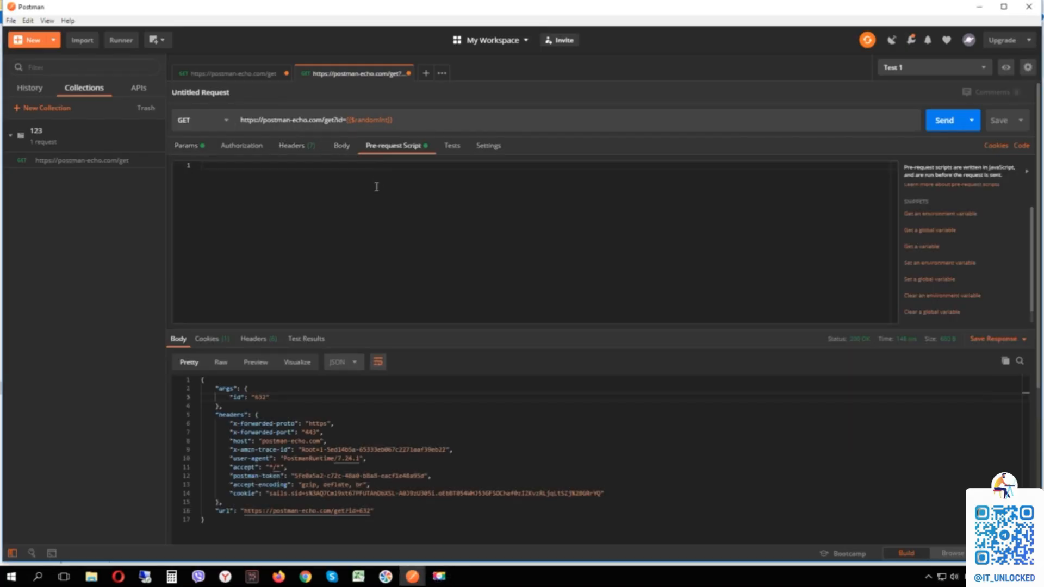
text(pm.variables.set("person", "111"); console.log(pm.variables.get("person")); pm.variables.set("person", "10"); console.log(pm.variables.get("person"));)
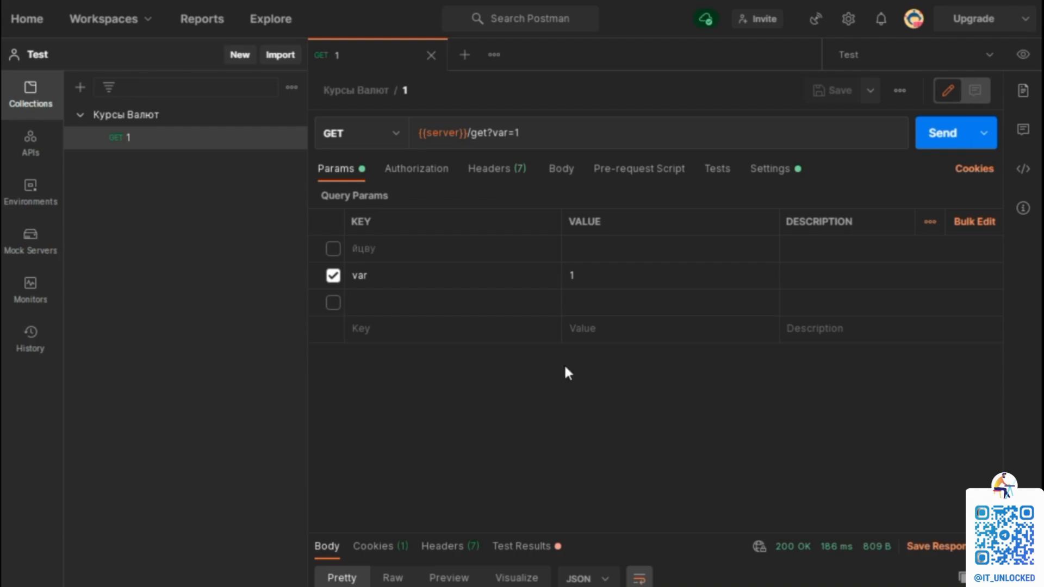
Compare the pre-request script and test script editors of GET request 1, including the snippets offered in each.
click(635, 182)
click(715, 175)
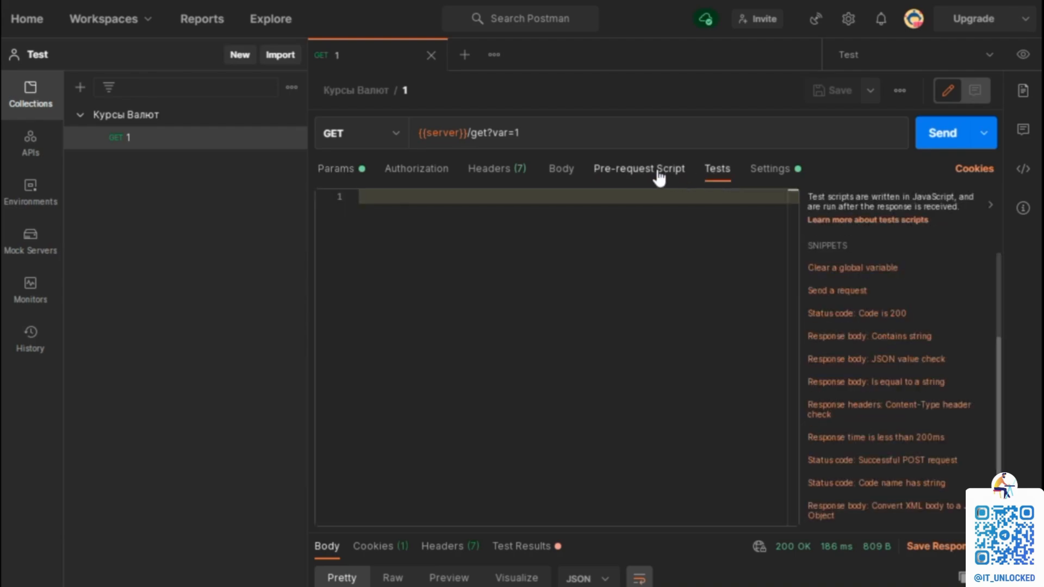
click(660, 175)
click(716, 175)
click(653, 175)
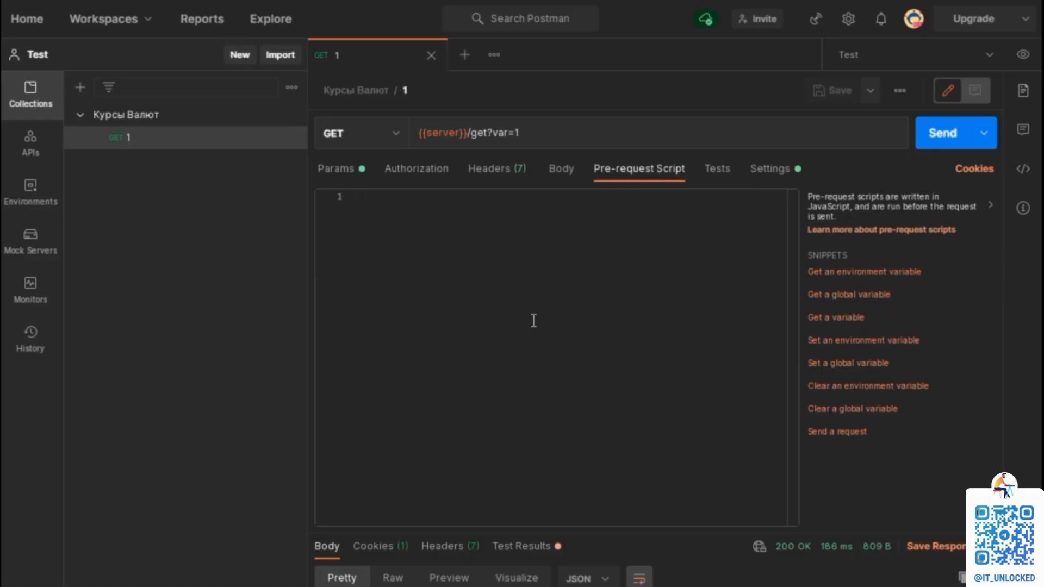
click(717, 173)
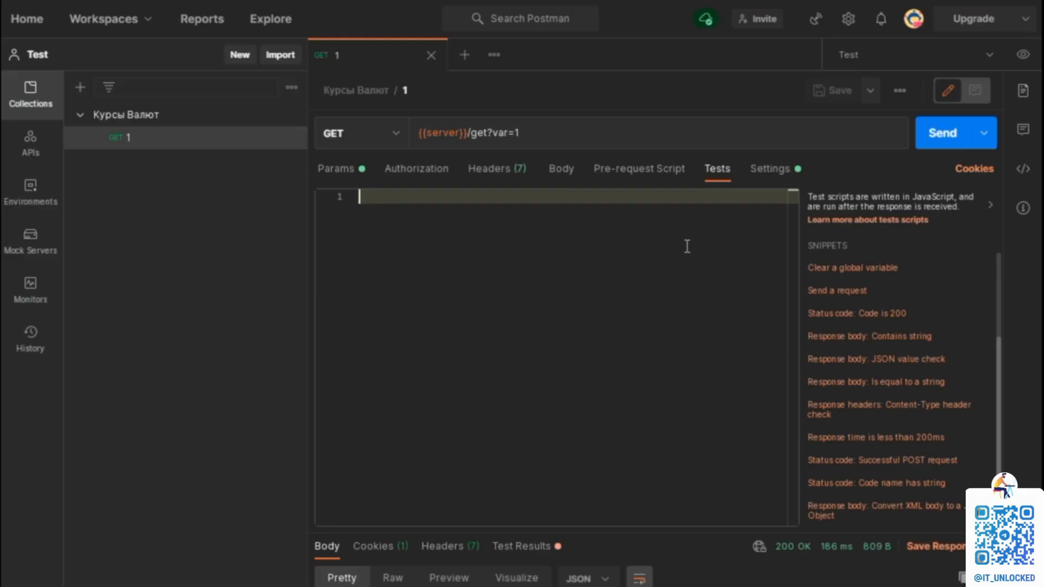
click(638, 168)
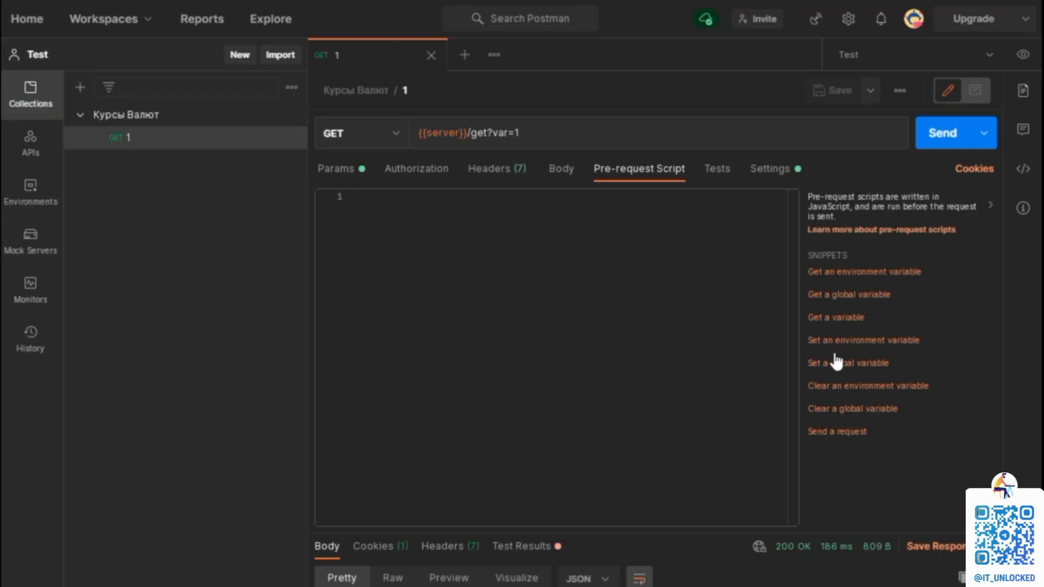
click(727, 182)
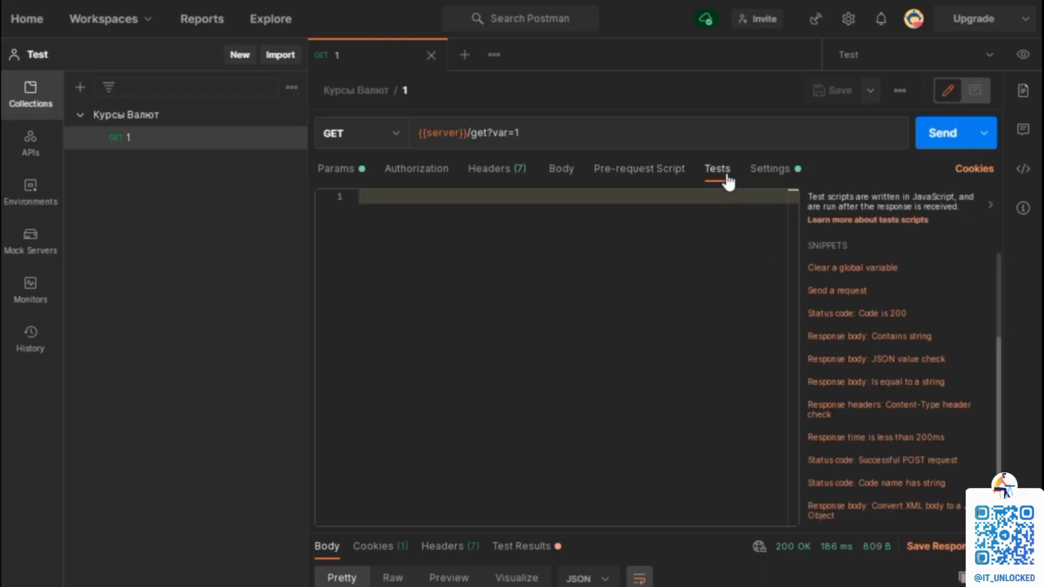
scroll(880, 415, down, 1)
scroll(862, 396, up, 3)
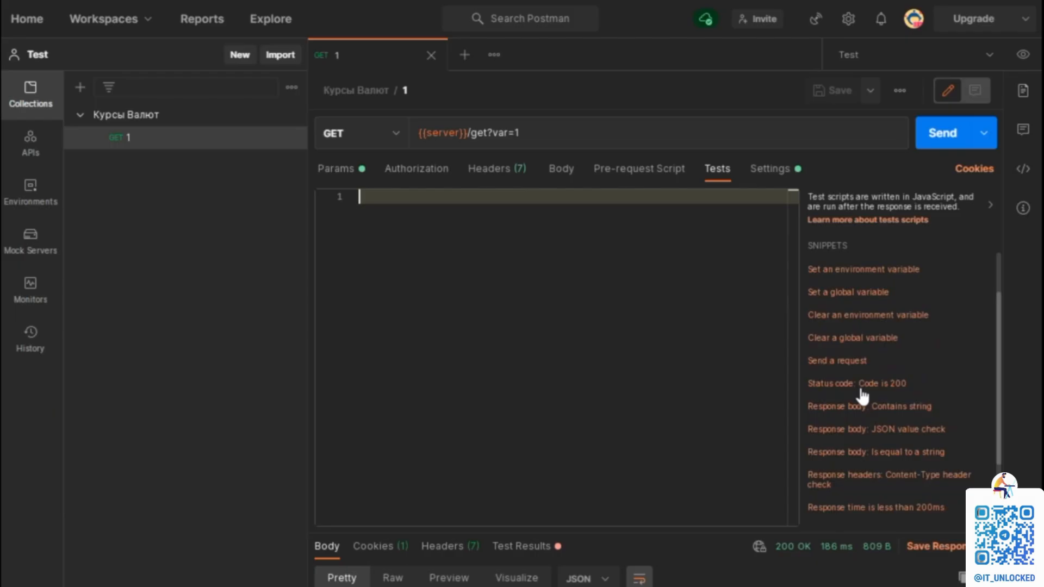
click(659, 173)
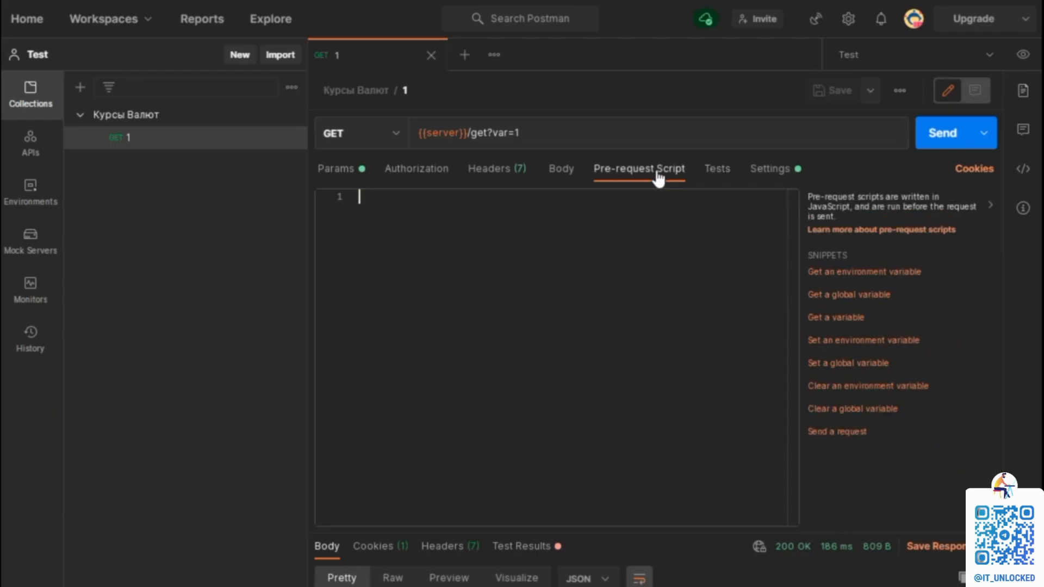
click(707, 183)
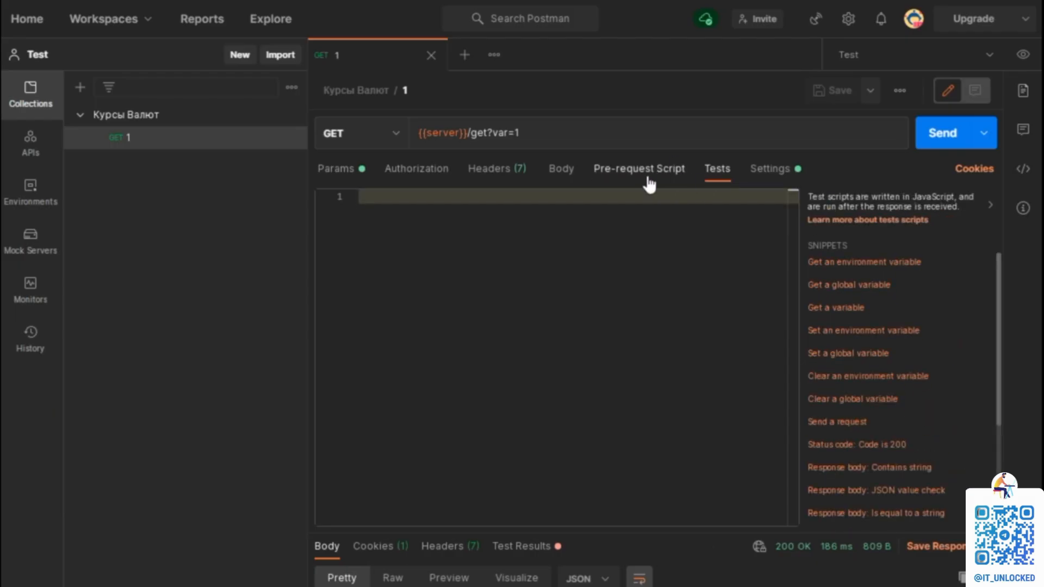
click(647, 177)
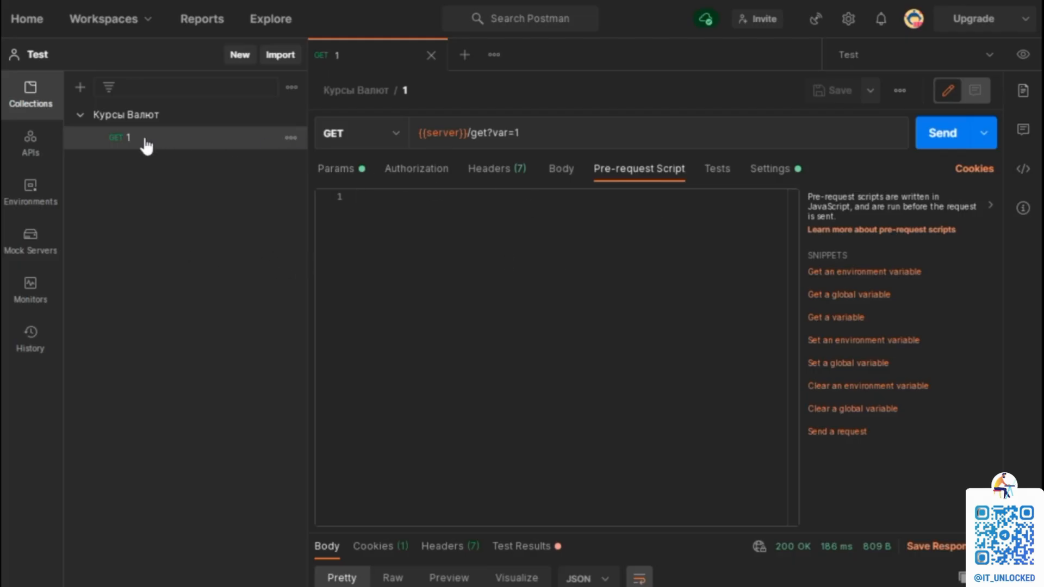
Examine the pre-request script and test script editors of the collection Курсы Валют.
click(131, 118)
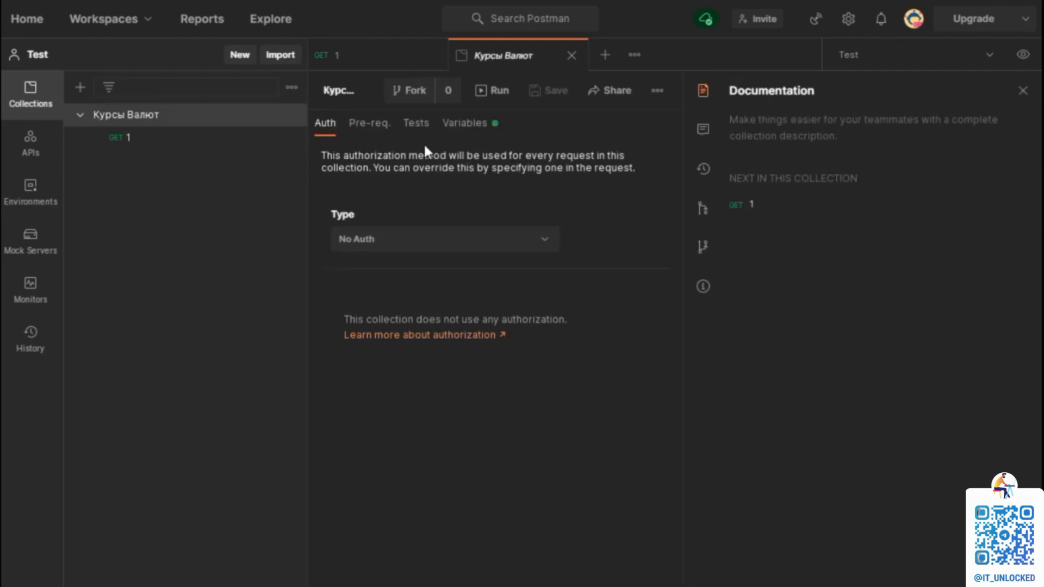
click(128, 119)
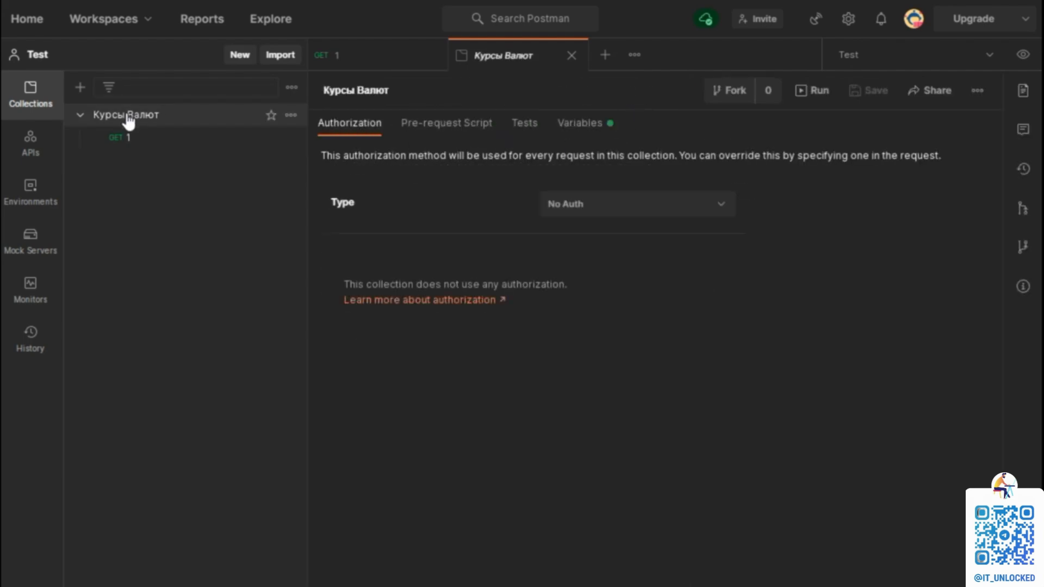
click(477, 130)
click(526, 129)
click(476, 132)
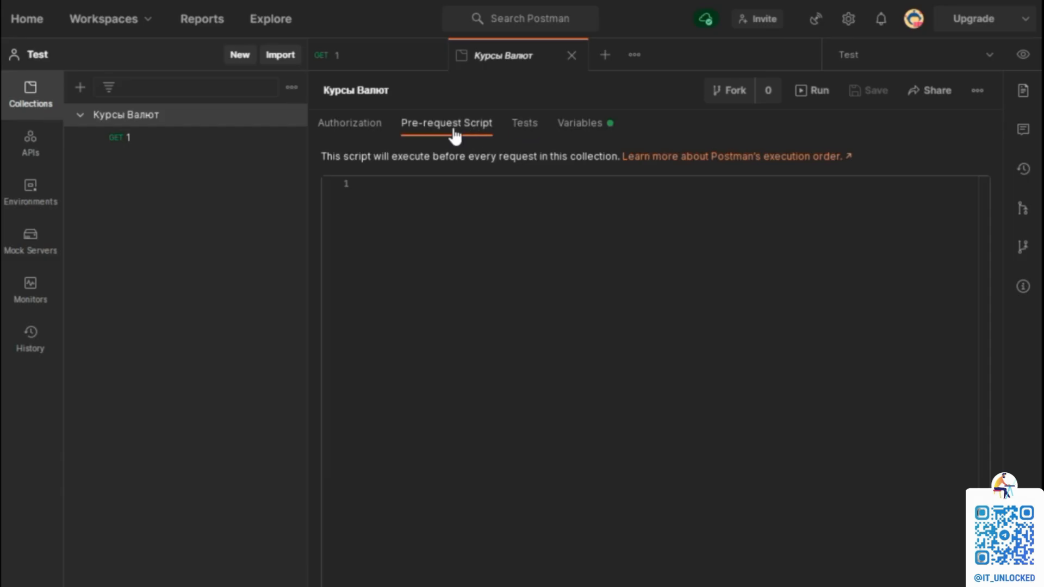
click(517, 131)
click(466, 135)
click(513, 132)
click(457, 134)
View the workspace's global variables, and revisit the collection Курсы Валют and its GET request 1.
click(39, 208)
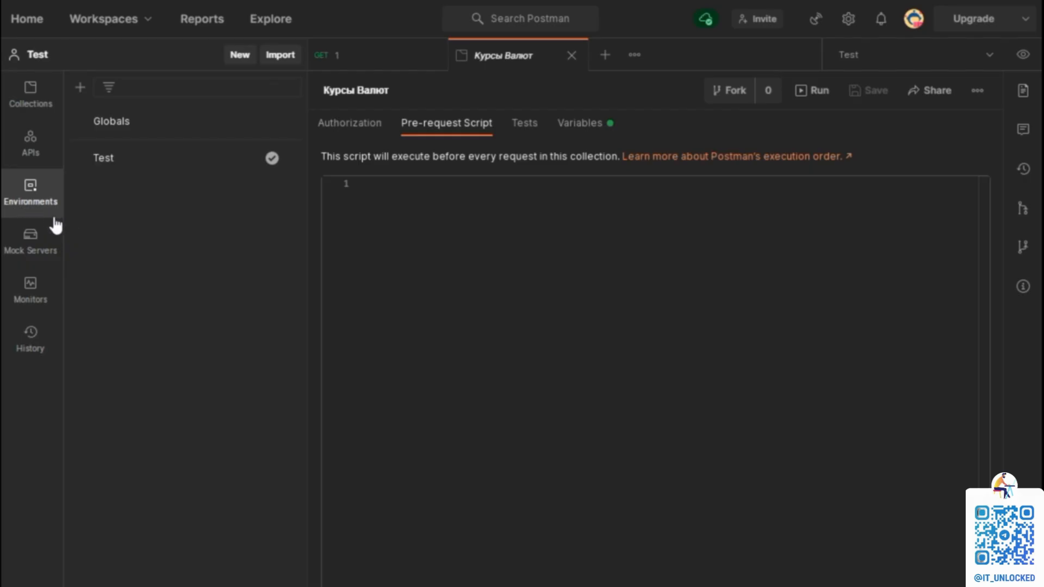
click(124, 120)
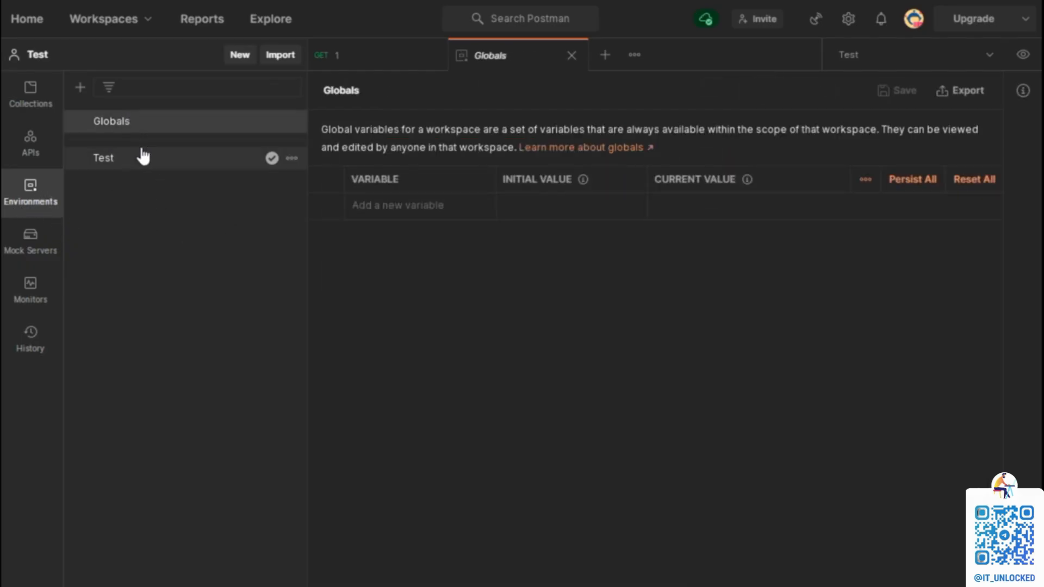
click(32, 104)
click(129, 117)
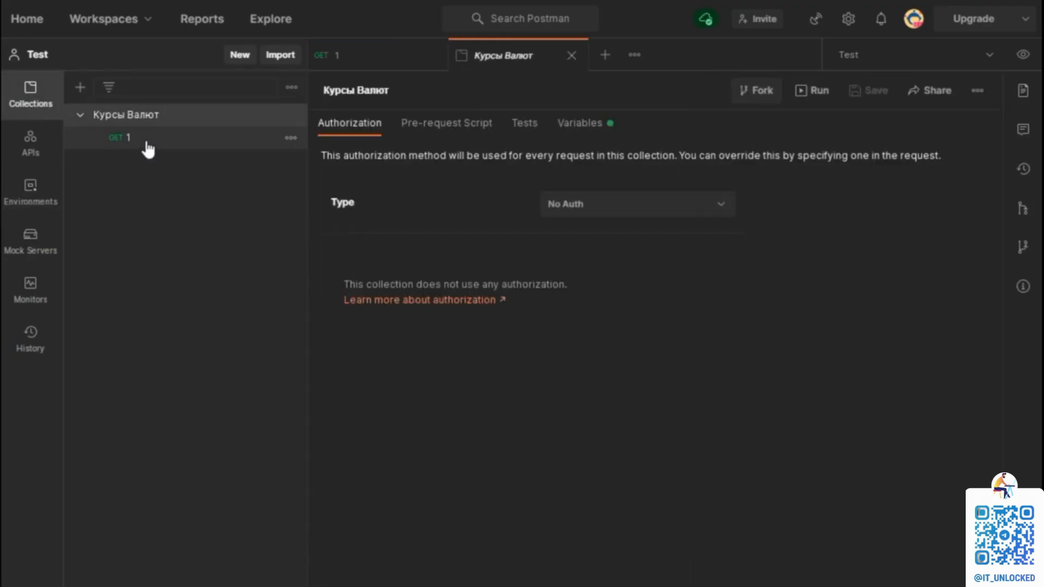
click(144, 143)
click(143, 121)
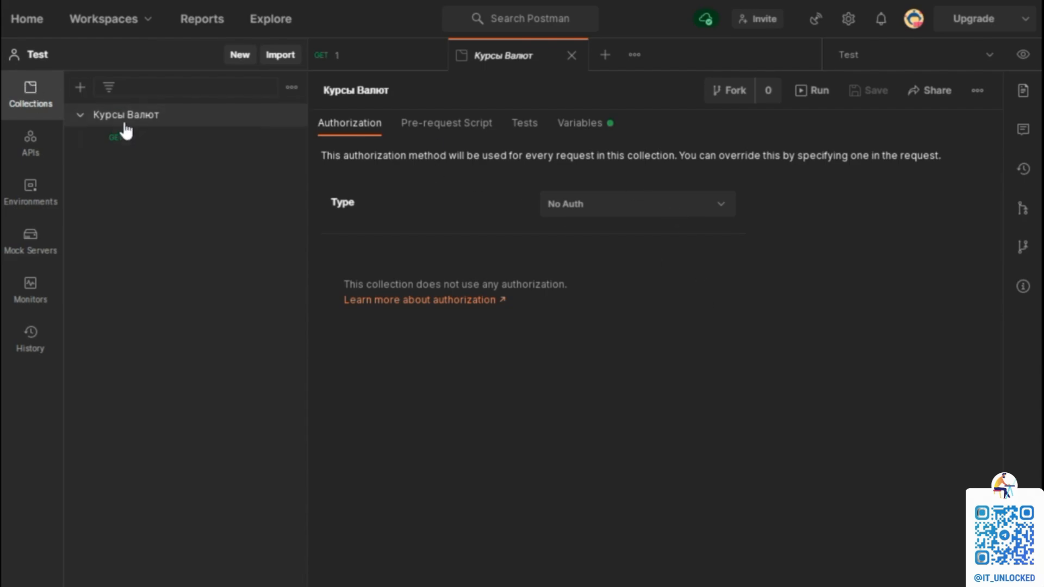
click(145, 142)
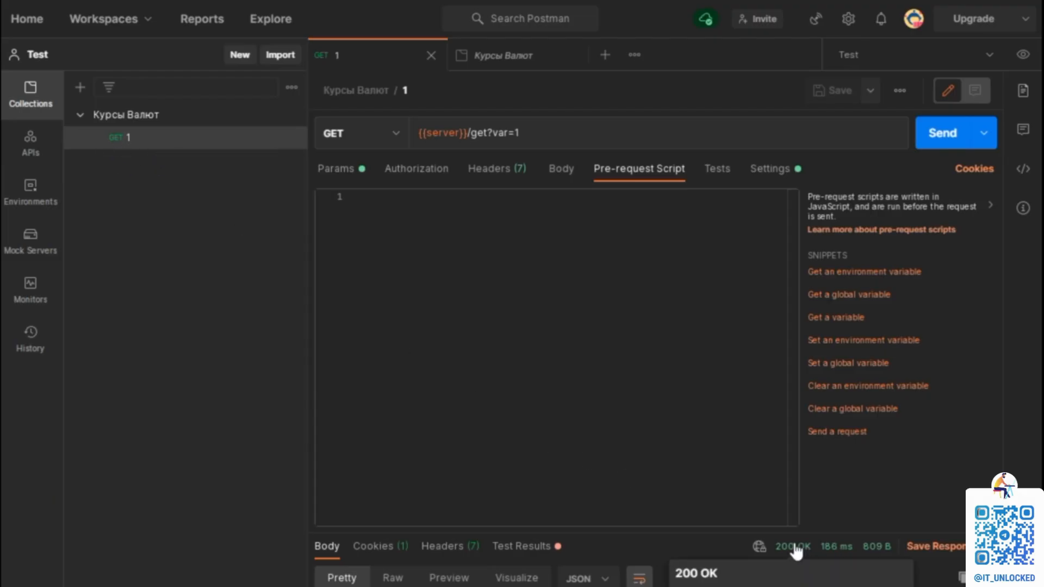
click(141, 115)
click(142, 137)
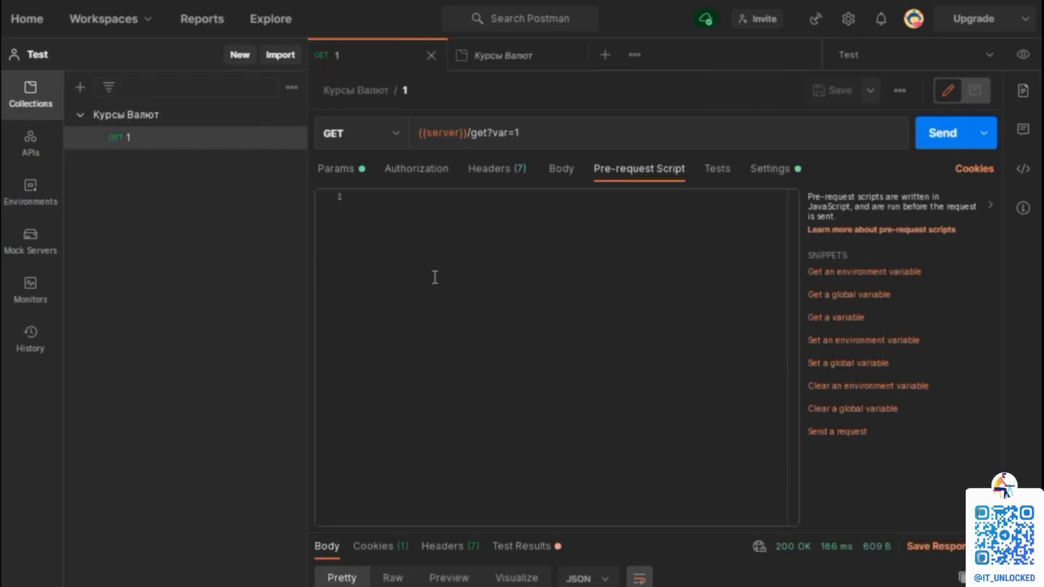
Insert the "Get an environment variable" snippet into the test script of GET request 1.
click(715, 179)
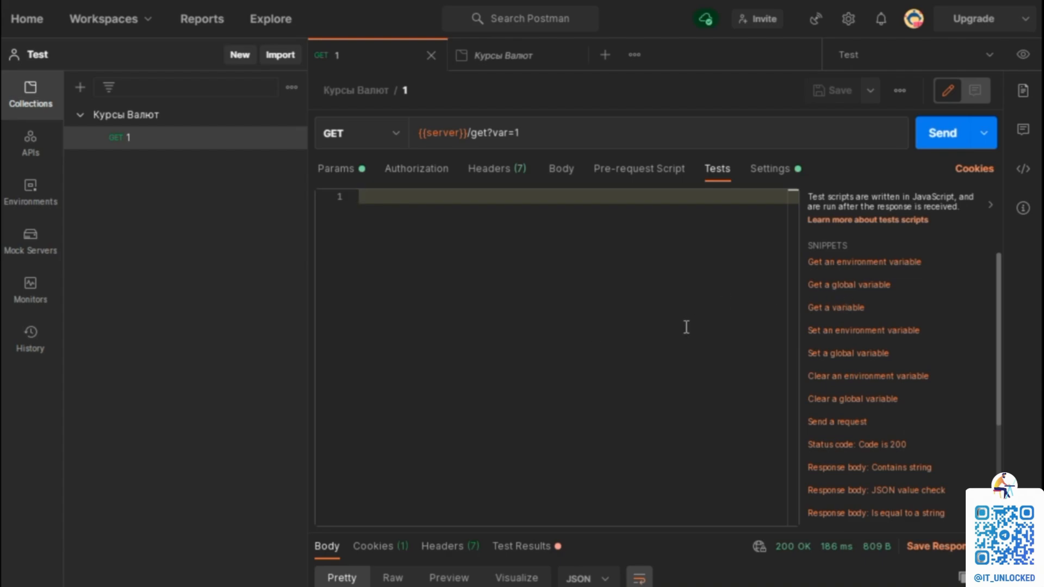
scroll(924, 517, down, 3)
scroll(852, 426, up, 3)
click(855, 271)
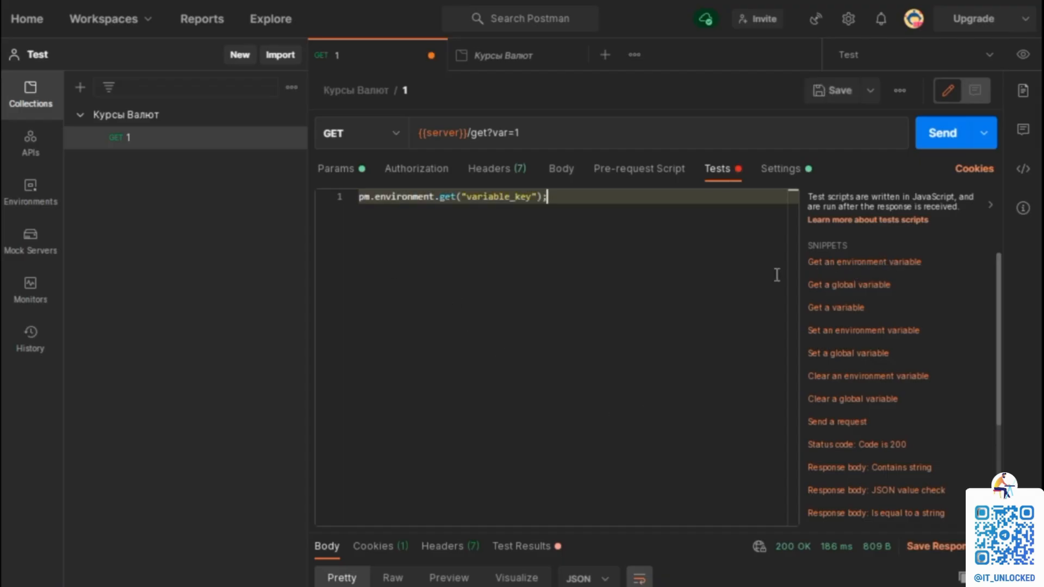
Examine the pm, environment, get and "variable_key" parts of the inserted statement.
click(369, 197)
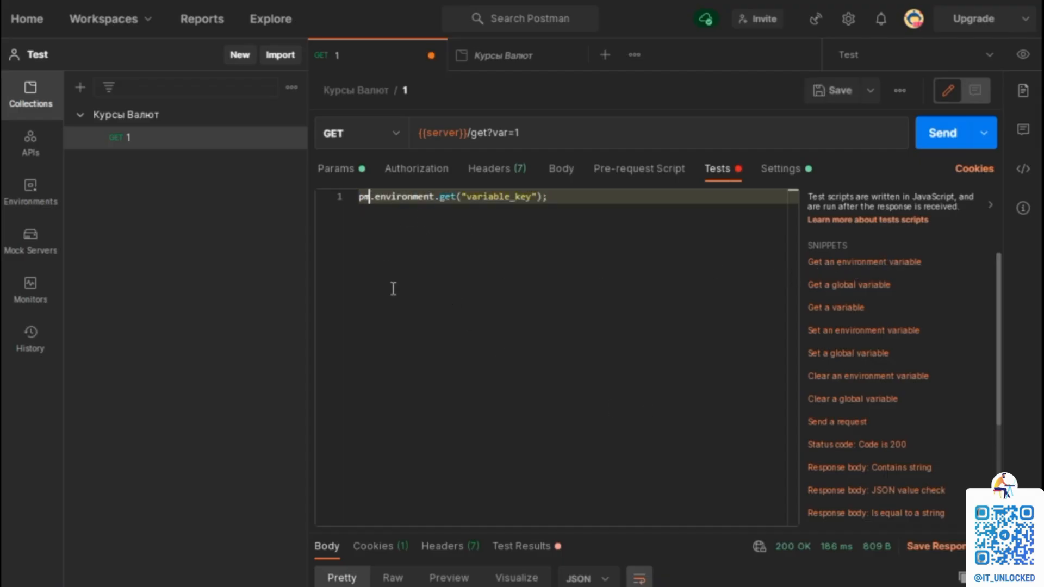
click(374, 197)
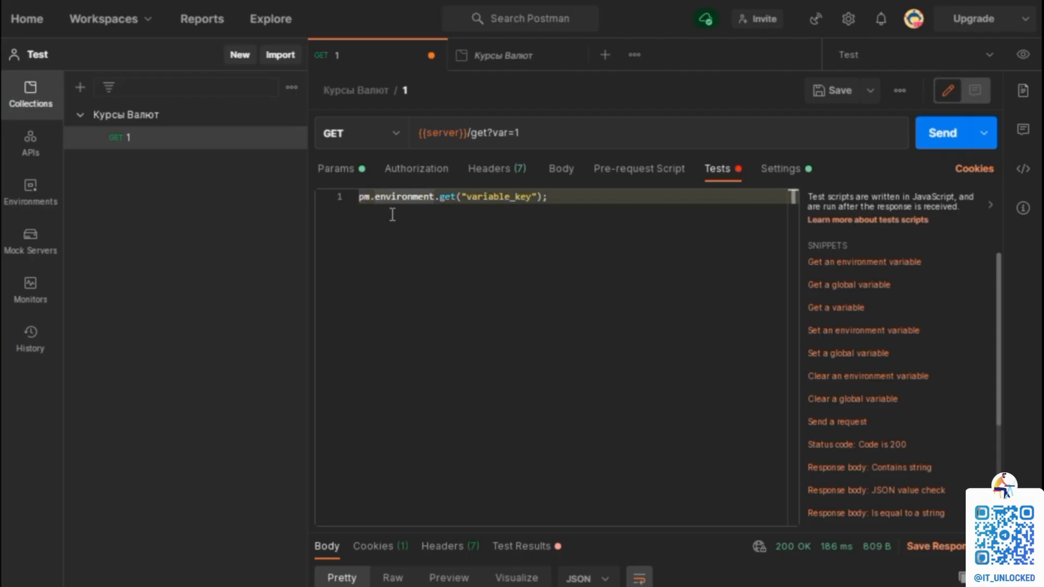
double_click(401, 197)
double_click(451, 200)
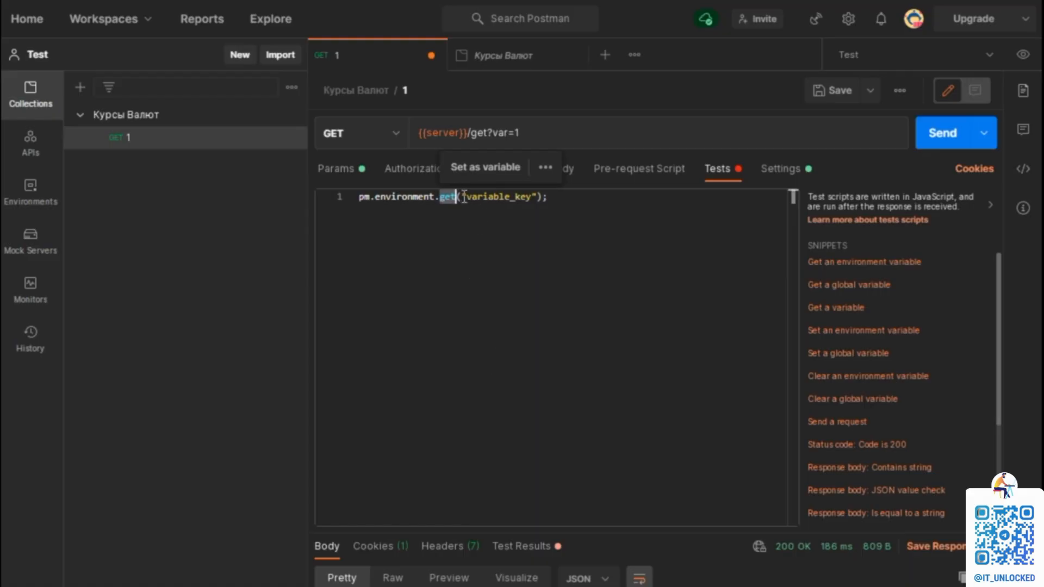
drag(462, 196, 531, 196)
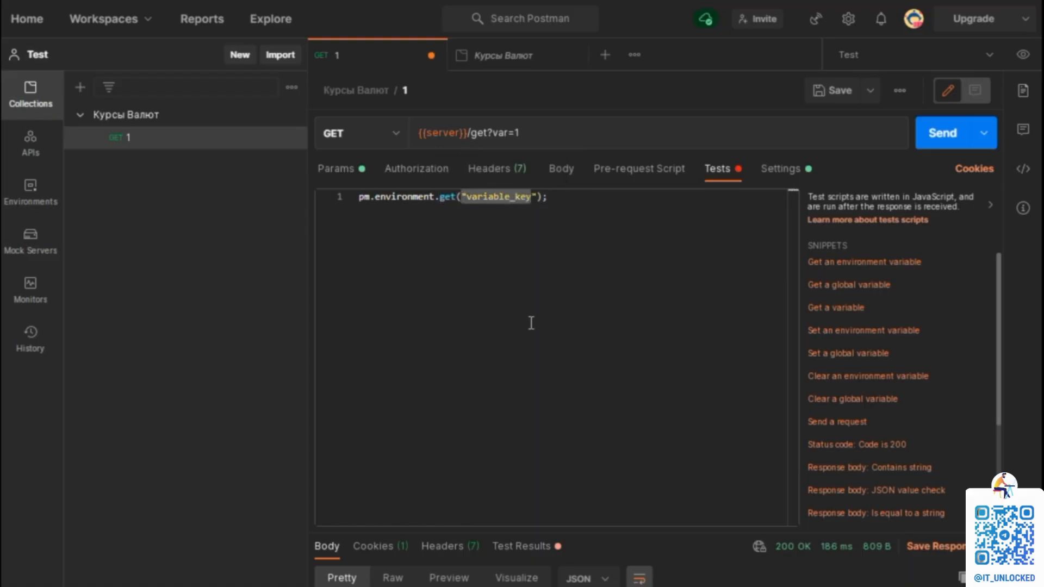
Assign the environment variable read in the test script to a variable testE, save the request, and add an empty second line.
click(351, 211)
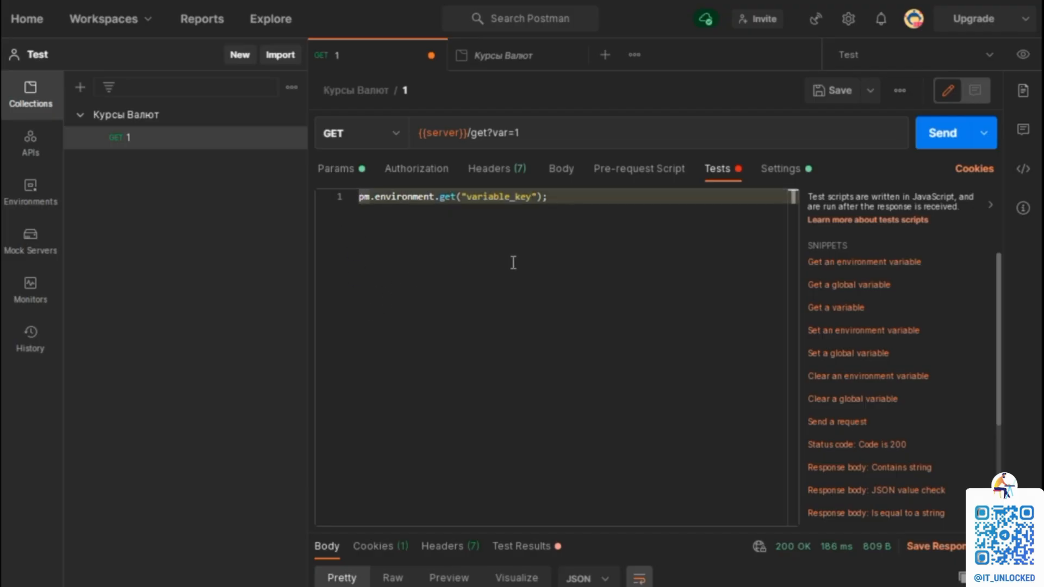
click(357, 198)
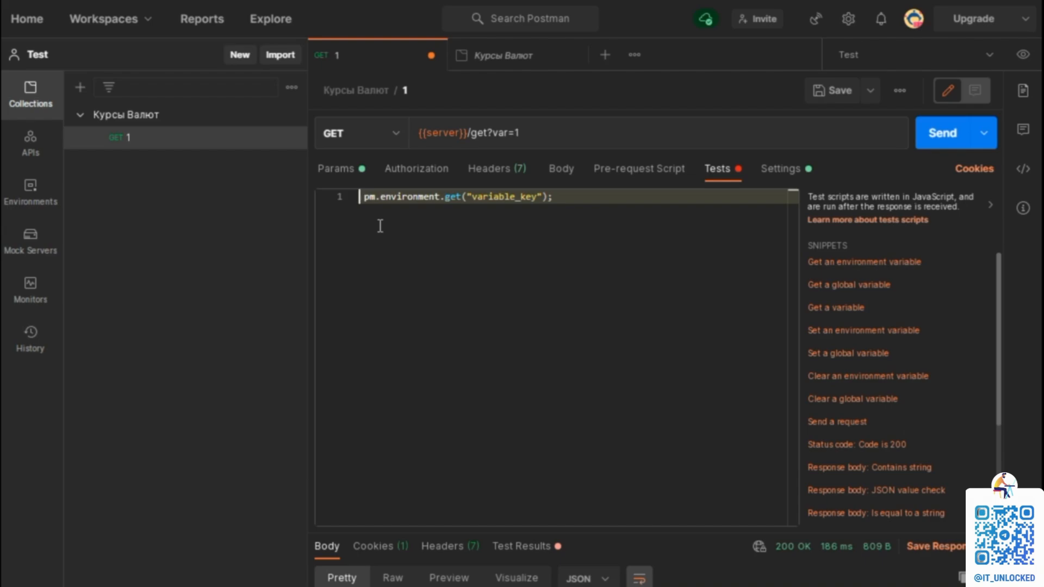
text(var)
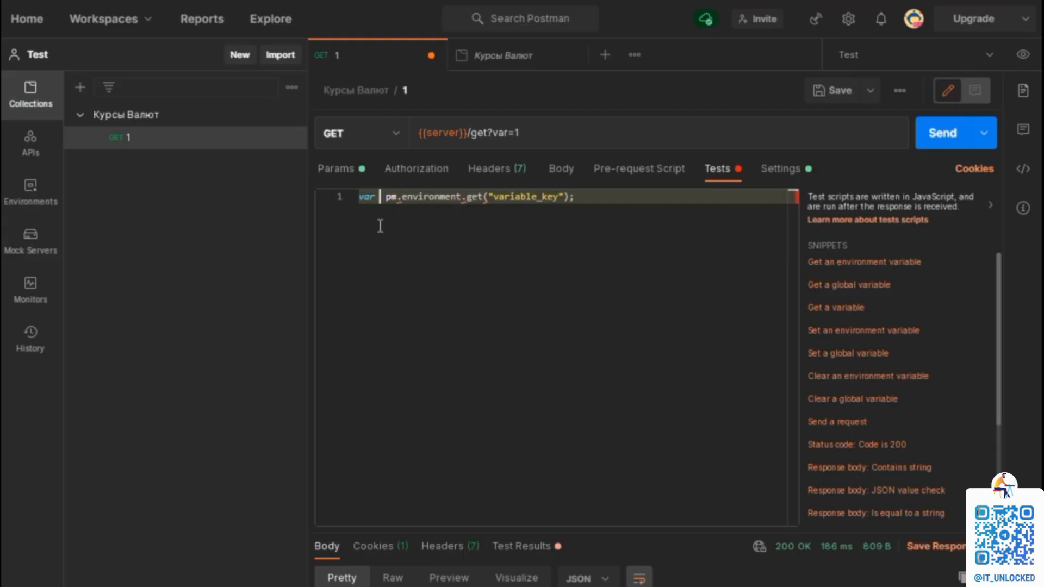
text(test)
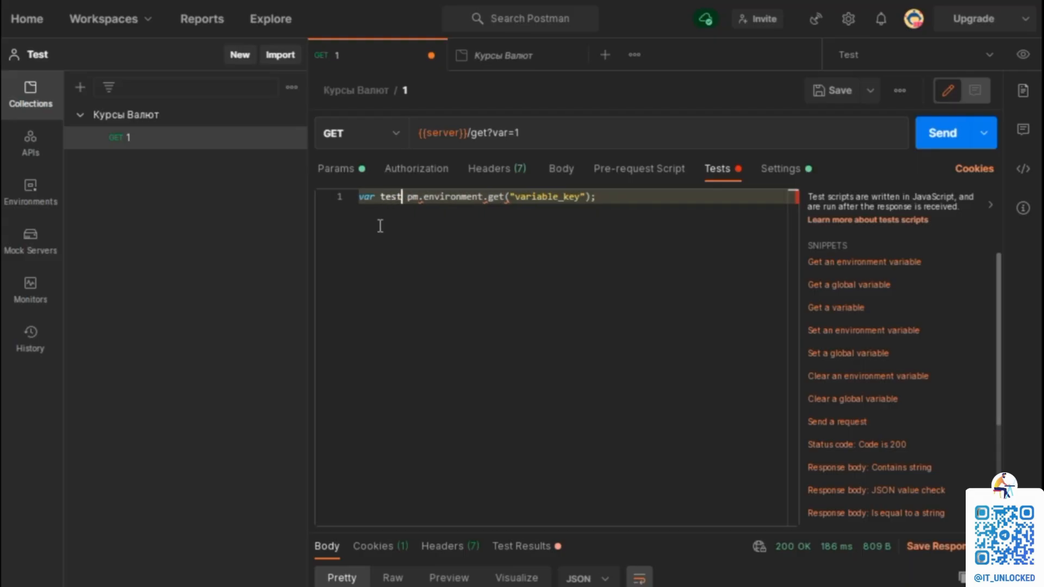
text(E =)
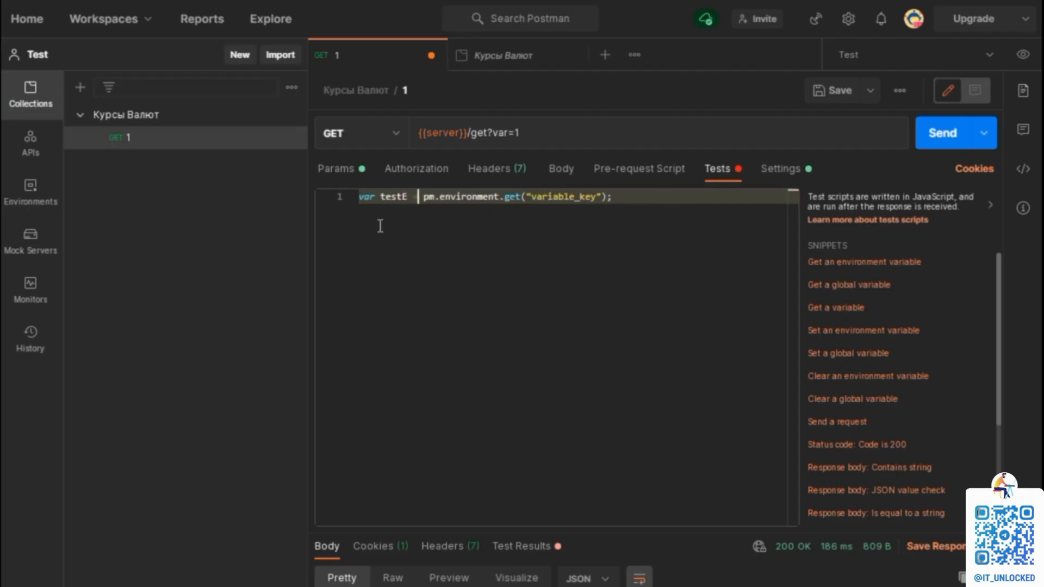
click(459, 242)
key(ctrl+s)
key(Return)
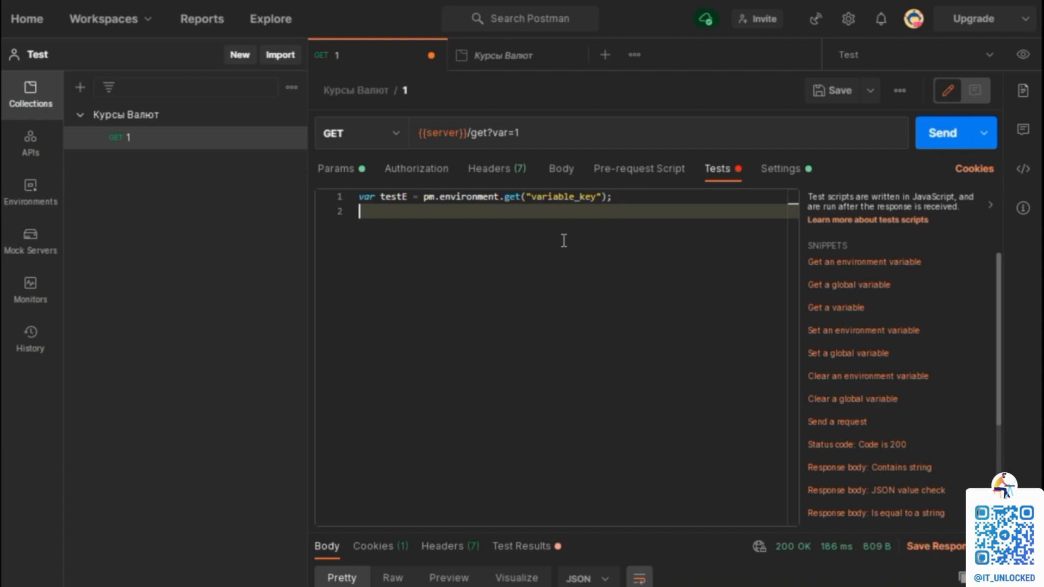
click(637, 200)
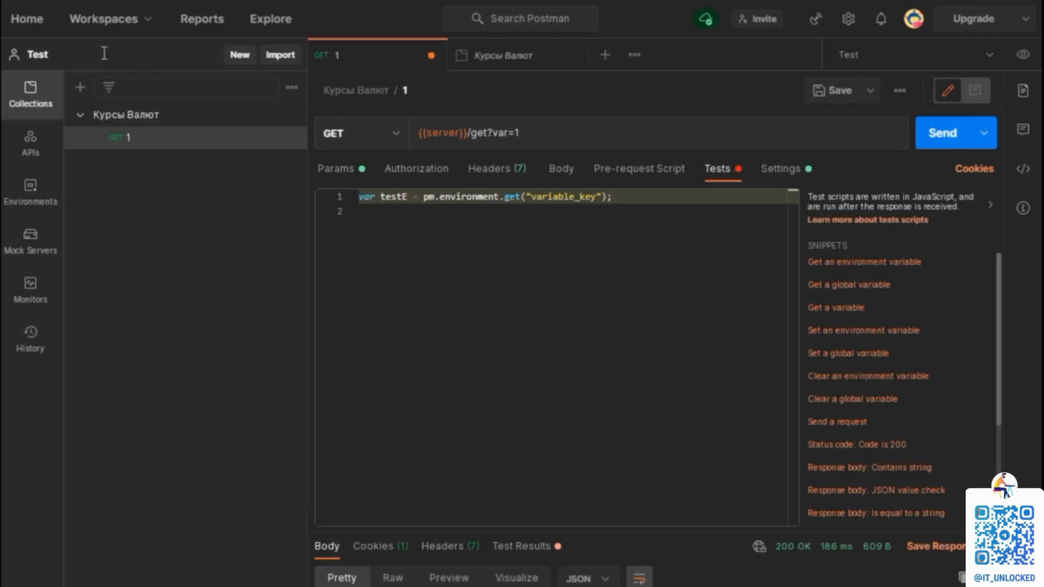
Duplicate GET request 1 in the collection Курсы Валют and rename the copy as 2.
right_click(169, 134)
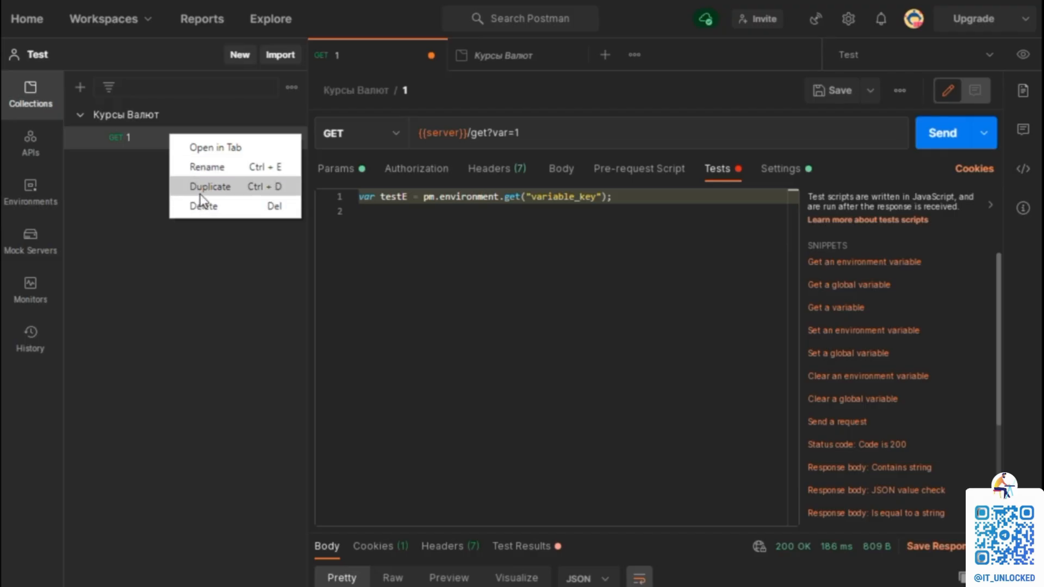
click(206, 186)
click(137, 160)
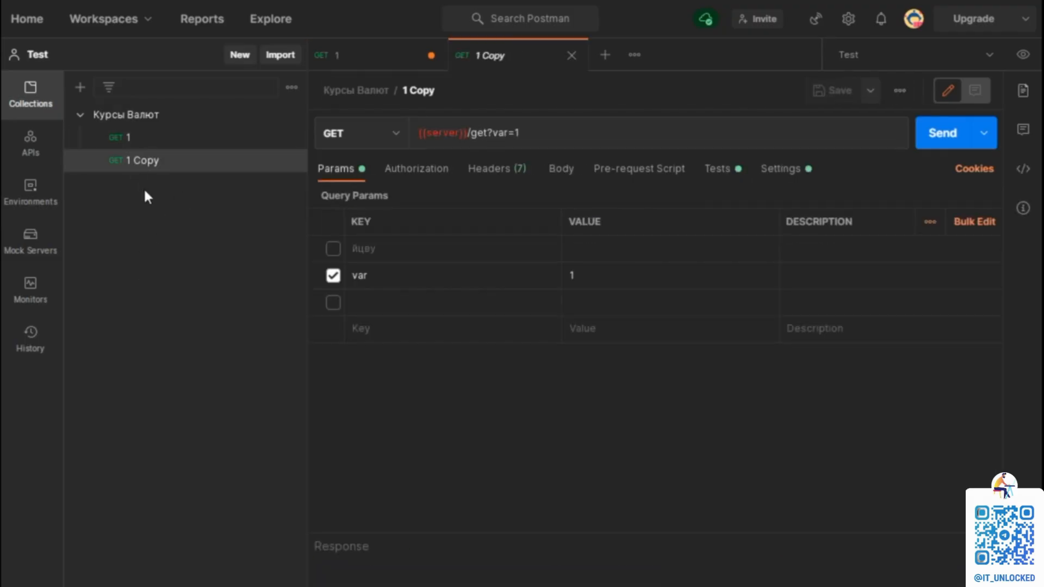
key(ctrl+e)
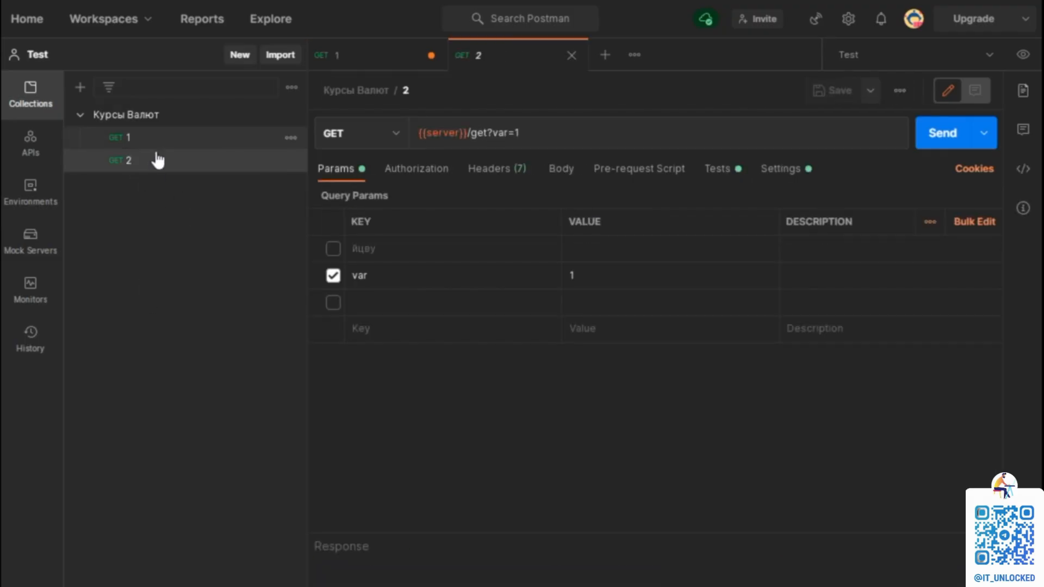
Review GET request 1's query parameters and the Test environment's variables, and send the request to check var in the response.
click(155, 139)
click(335, 169)
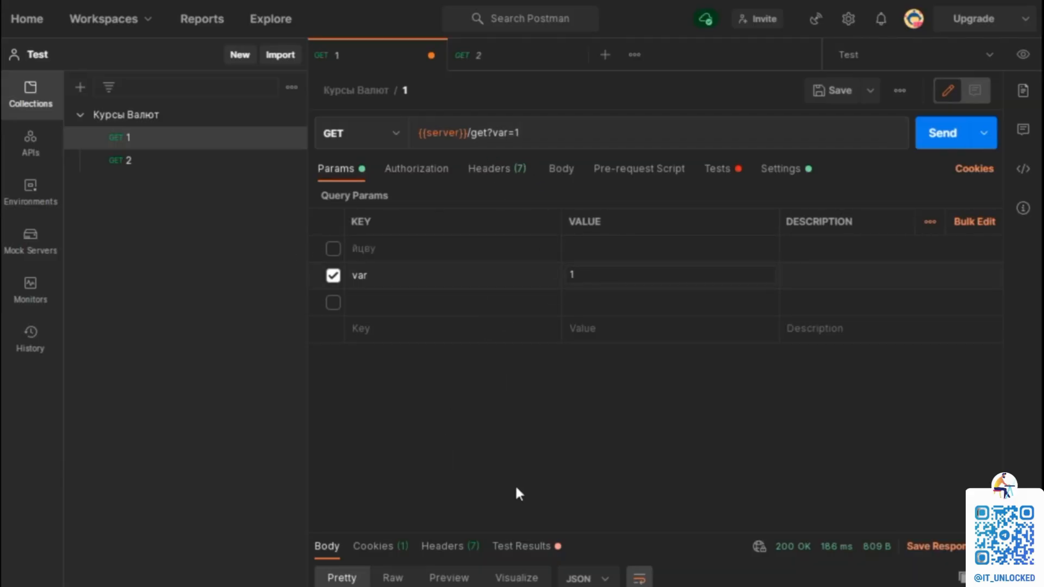
drag(603, 534, 606, 335)
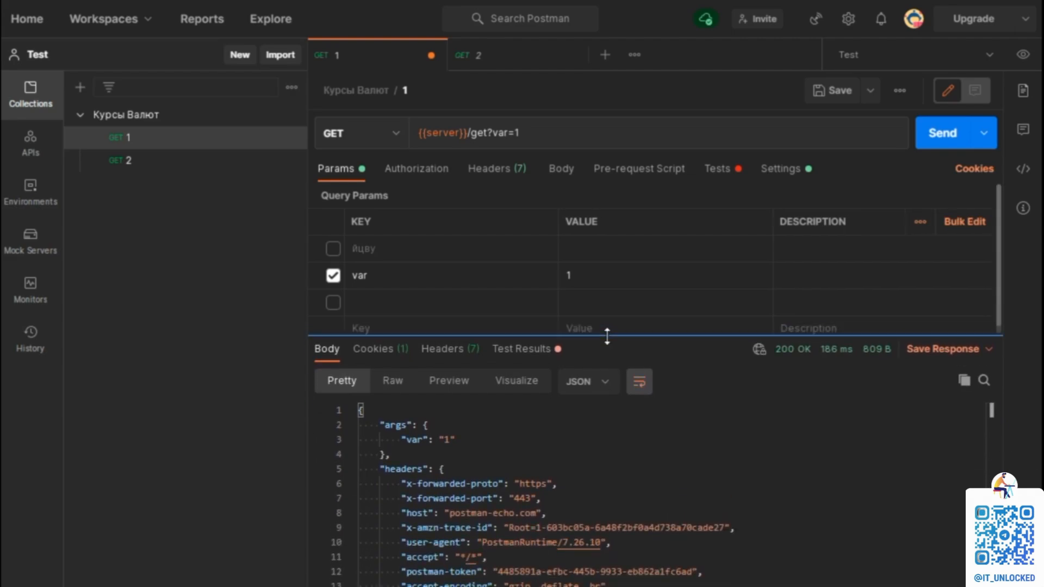
click(1023, 54)
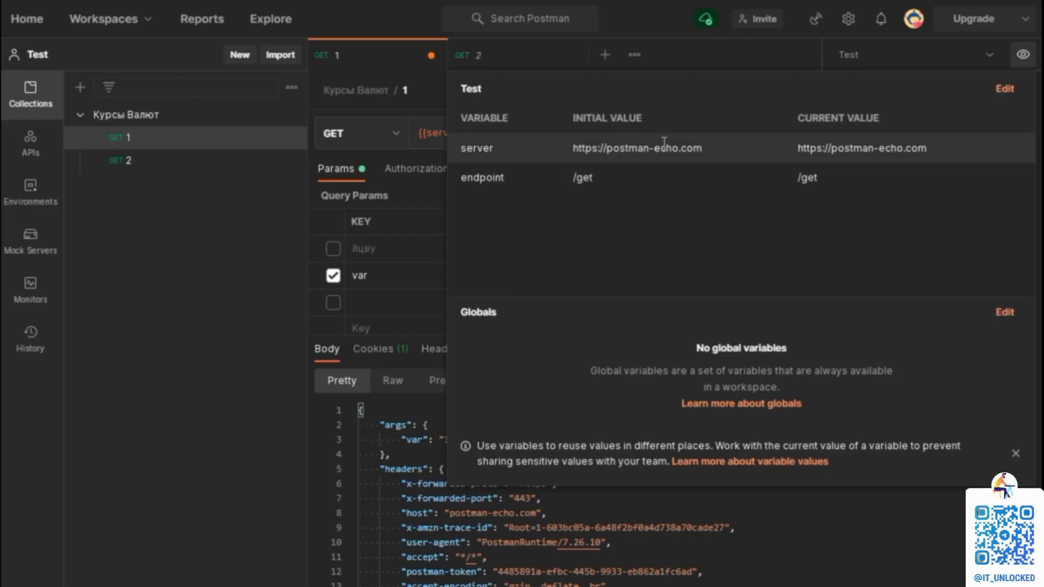
click(159, 356)
click(931, 145)
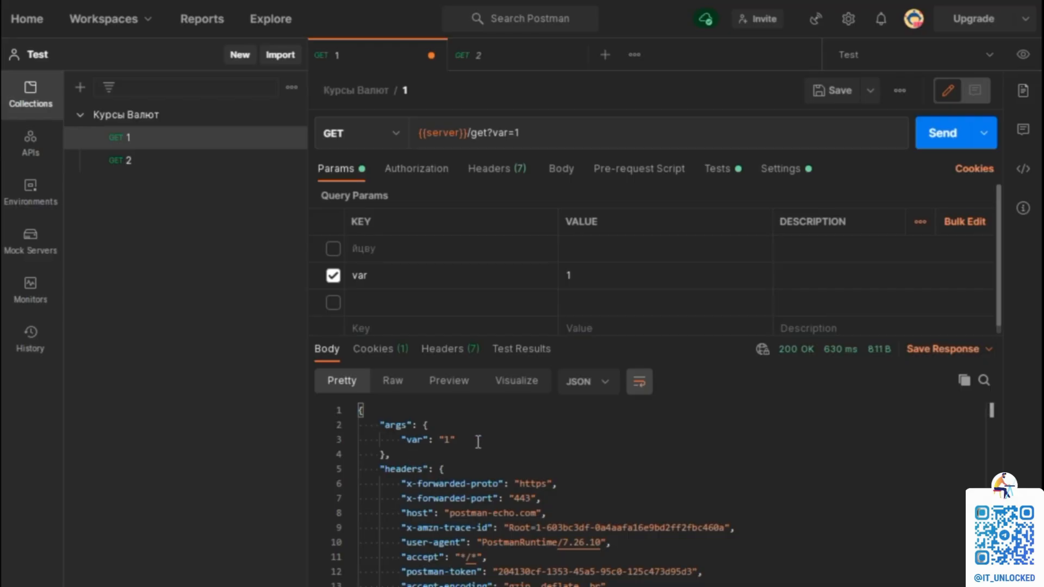
drag(478, 441, 390, 440)
Add the query parameter qwe with value we to GET request 1 and send it to check the returned args.
click(562, 274)
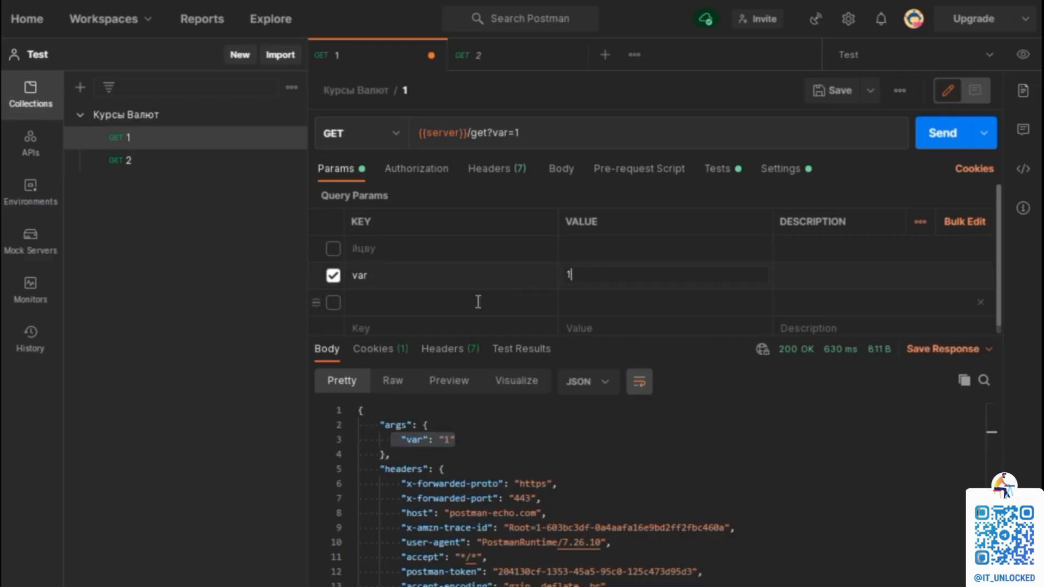
click(333, 303)
click(523, 311)
text(qwe)
click(603, 300)
text(we)
click(942, 133)
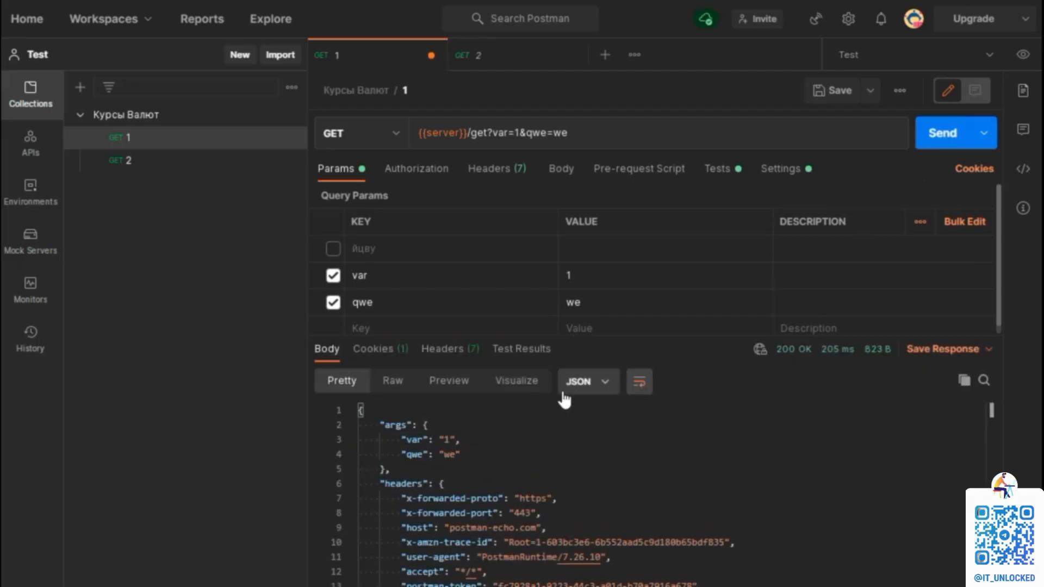
drag(461, 441, 391, 438)
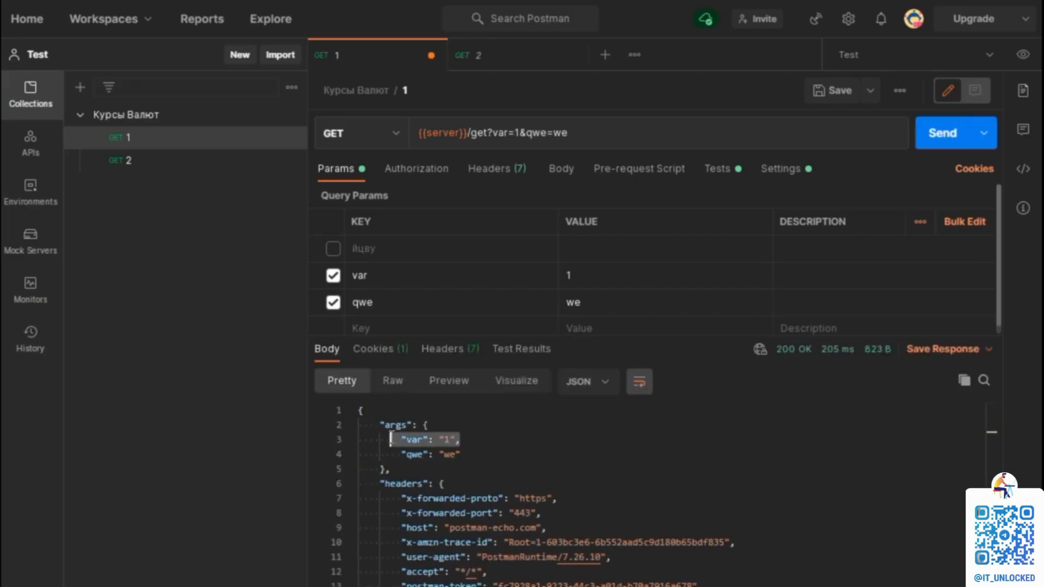
Disable the qwe parameter, set the value of var to {{$randomInt}}, and save GET request 1.
click(333, 303)
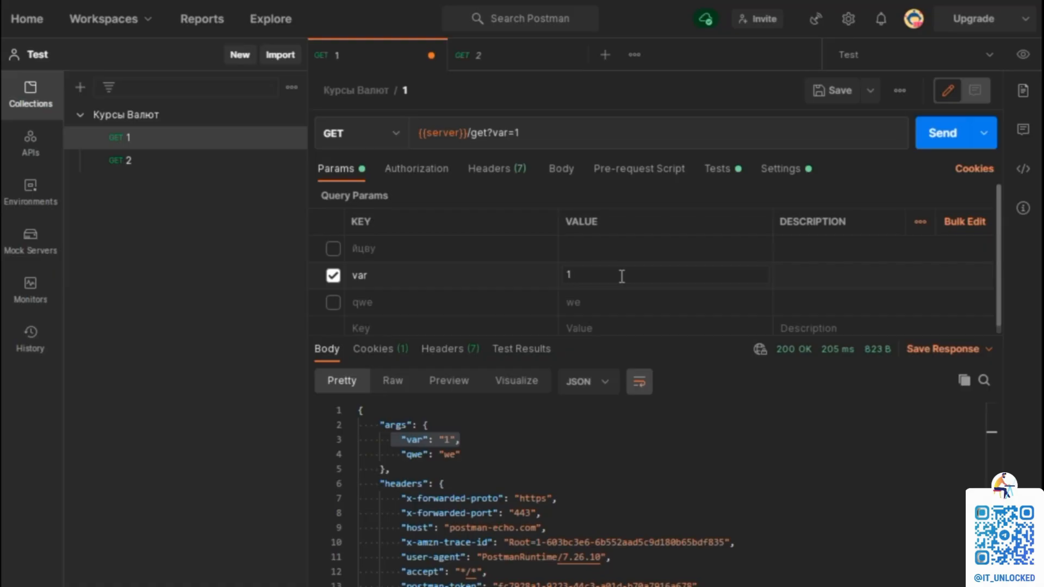
text({)
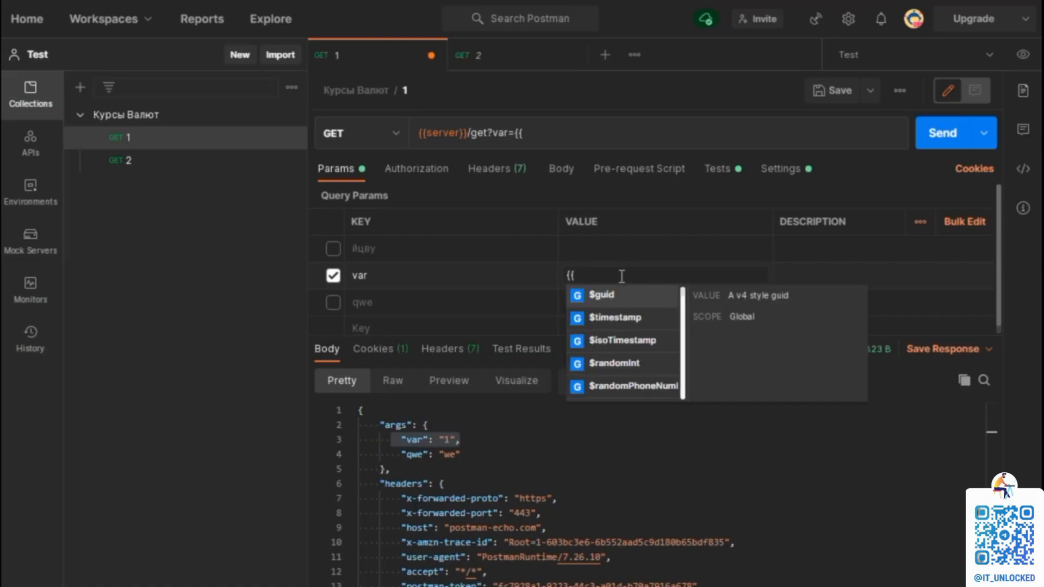
text({)
click(620, 362)
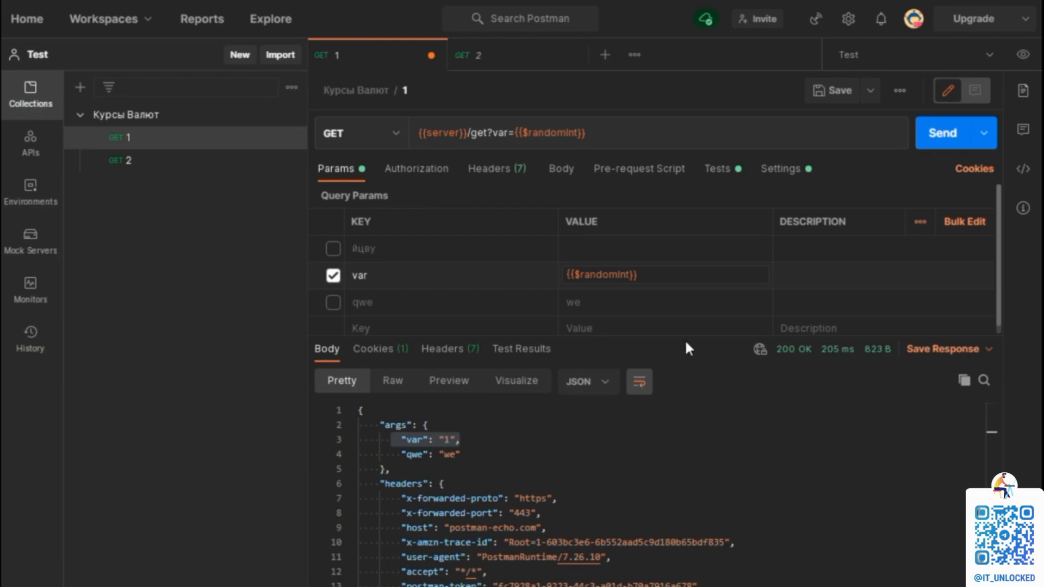
key(ctrl+s)
Send GET request 1 and examine the value of var in the args of the response body.
click(942, 132)
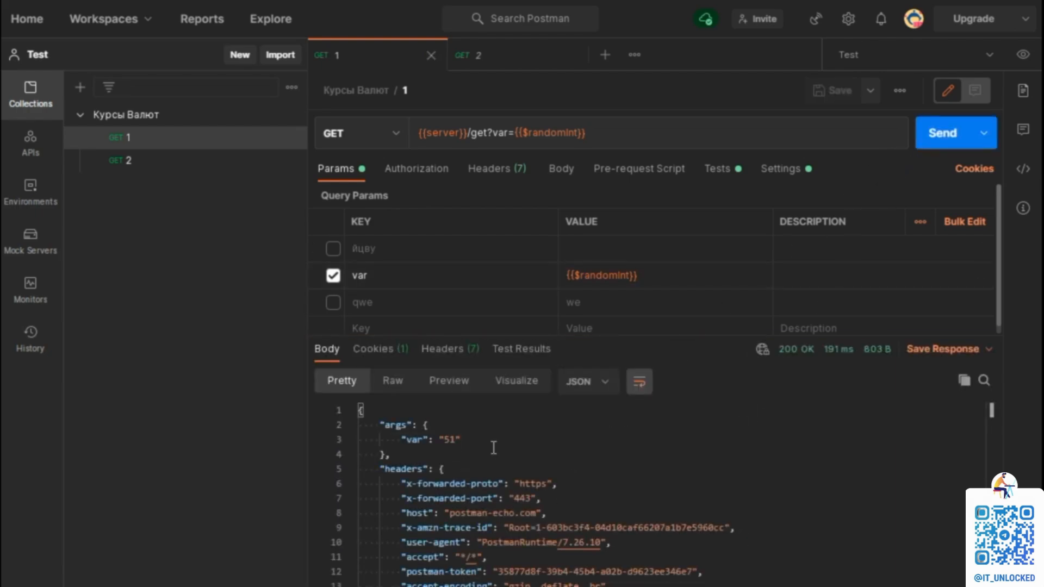
drag(494, 447, 343, 440)
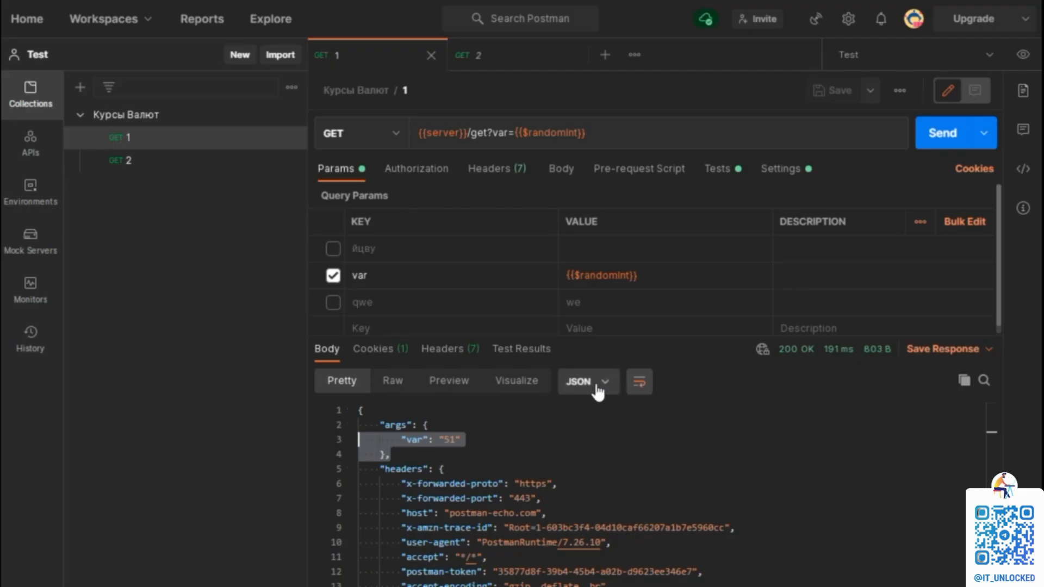
click(478, 454)
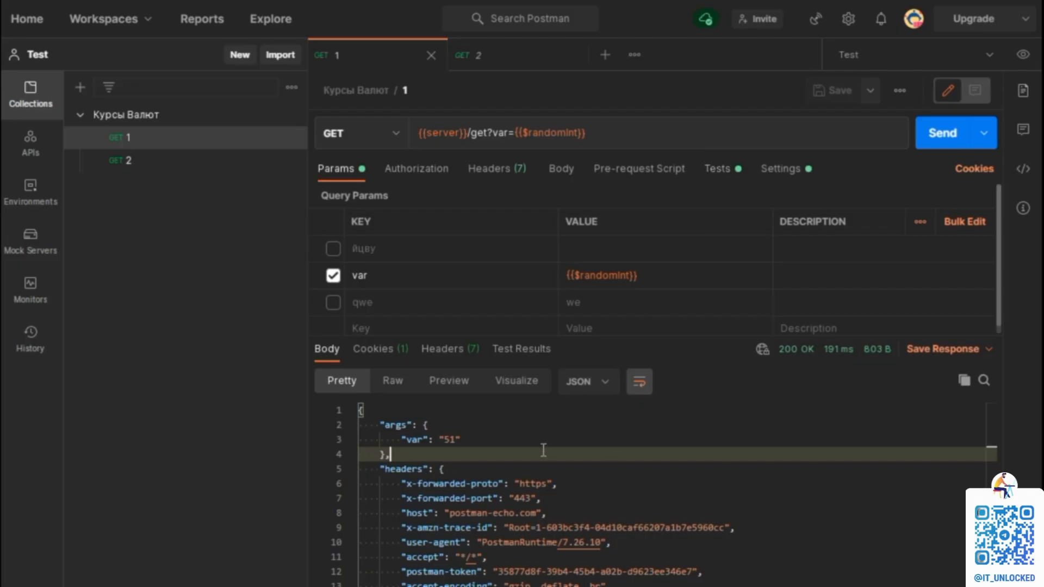
click(503, 436)
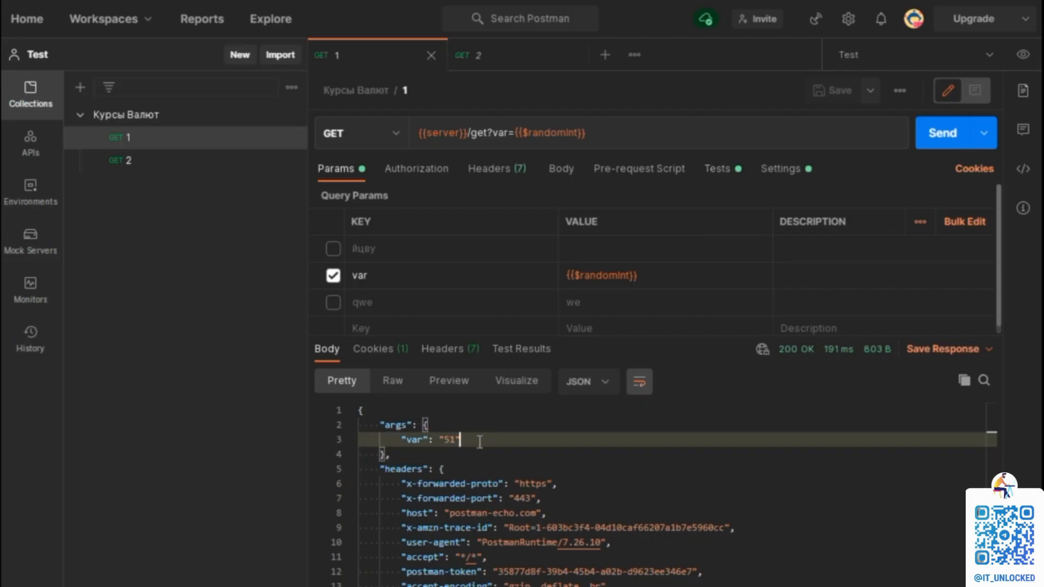
drag(479, 441, 375, 439)
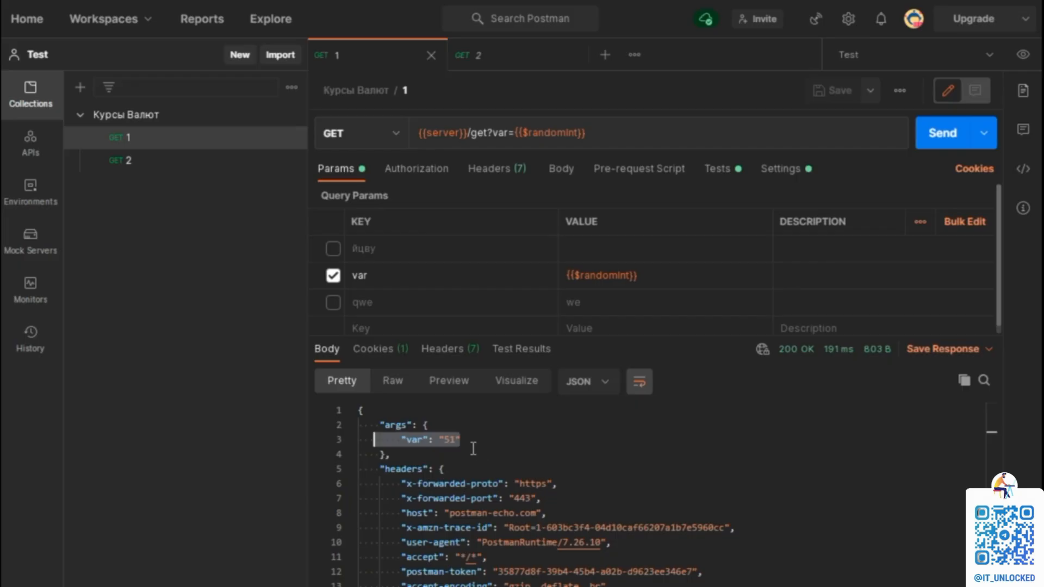
Look briefly at GET request 2, and clear the whole test script of GET request 1.
click(130, 162)
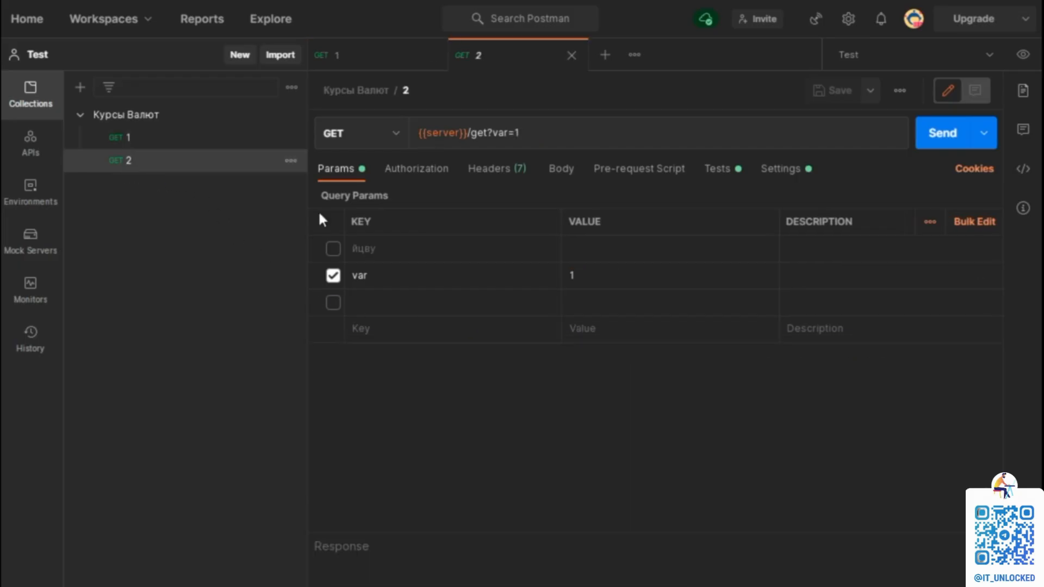
click(142, 140)
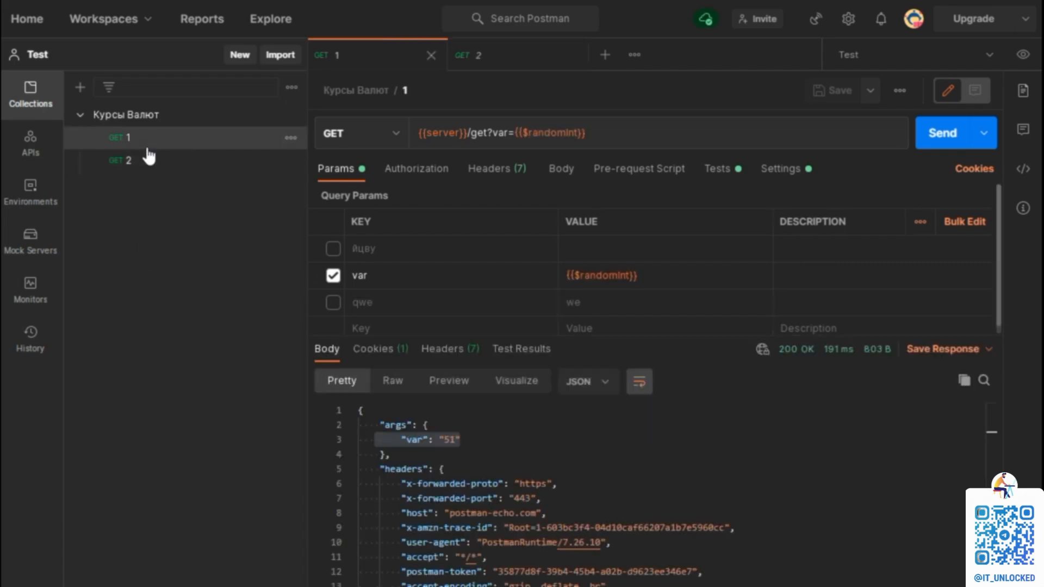
click(722, 173)
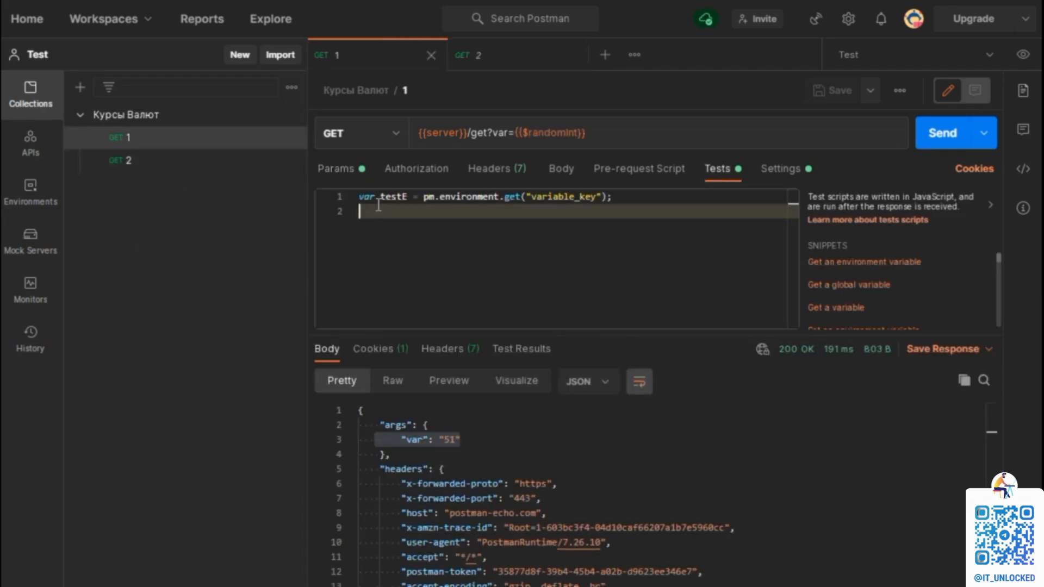
key(ctrl+a)
key(BackSpace)
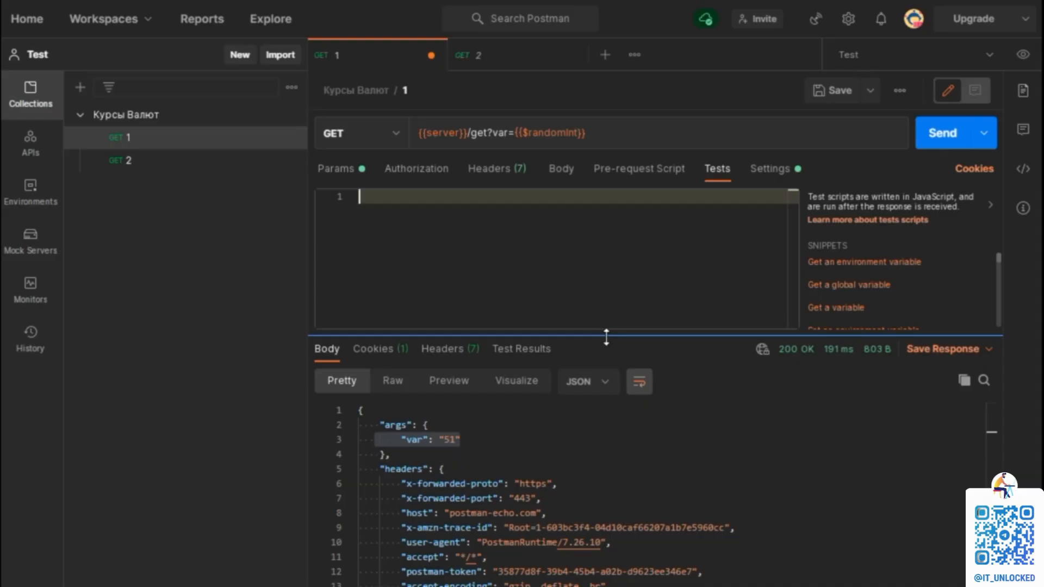
Insert the "Response body: JSON value check" snippet into the test script and add two empty lines above it.
drag(606, 337, 592, 469)
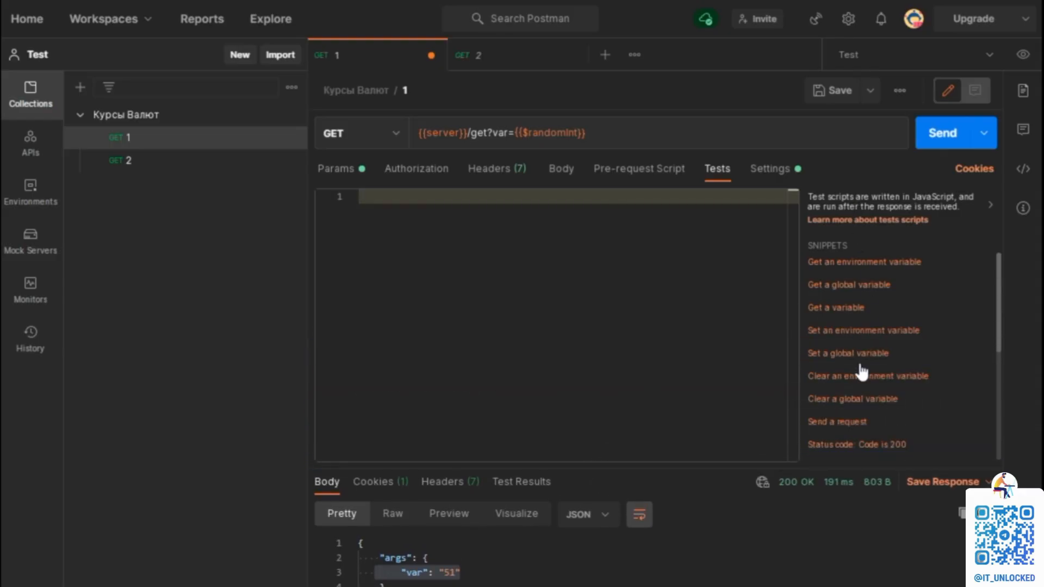
scroll(861, 372, down, 5)
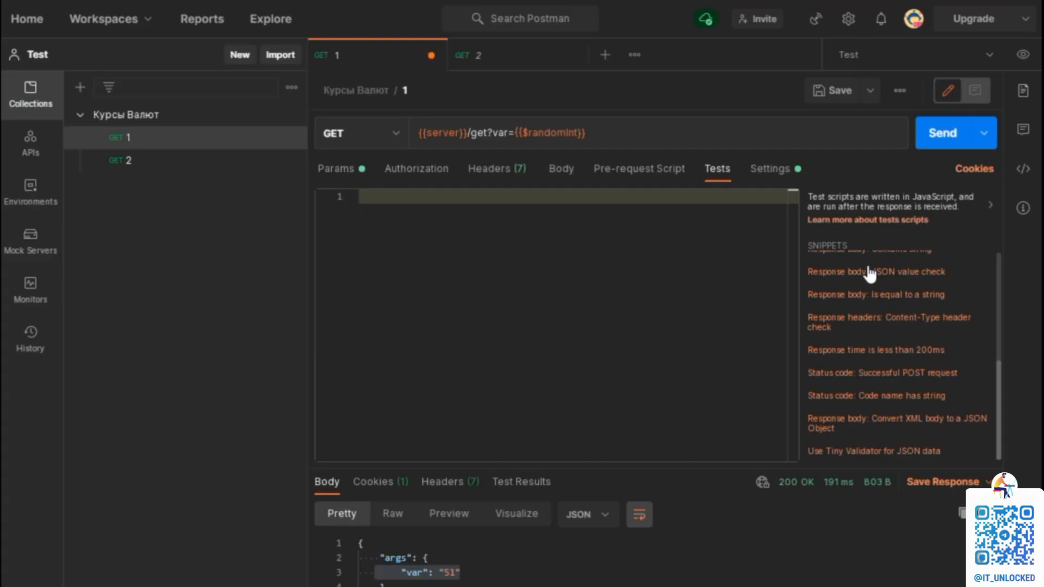
click(875, 273)
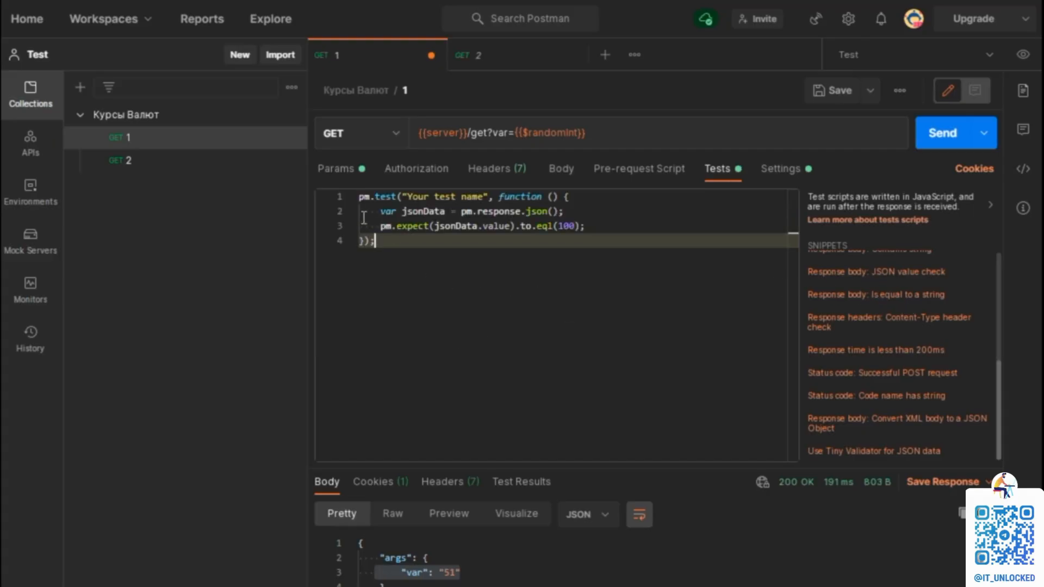
click(359, 199)
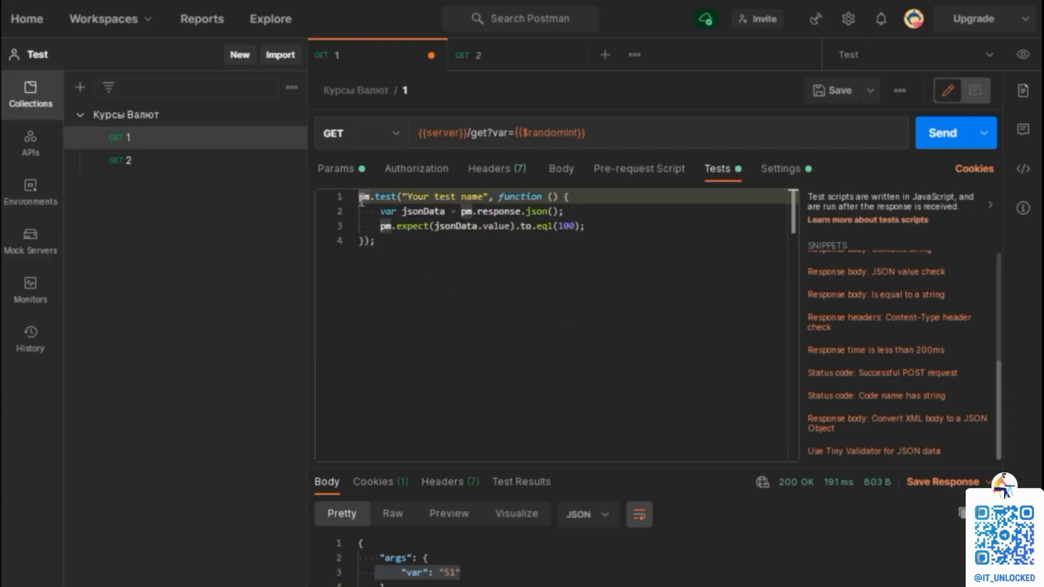
key(Return)
key(Return)
click(465, 301)
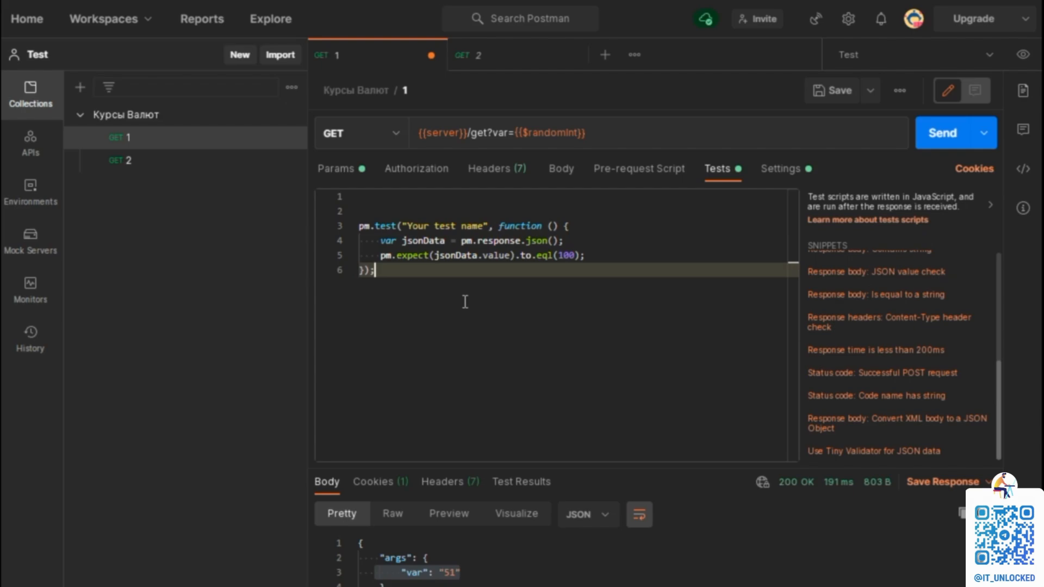
Examine the pm.test call and its test name string in the inserted snippet.
double_click(367, 227)
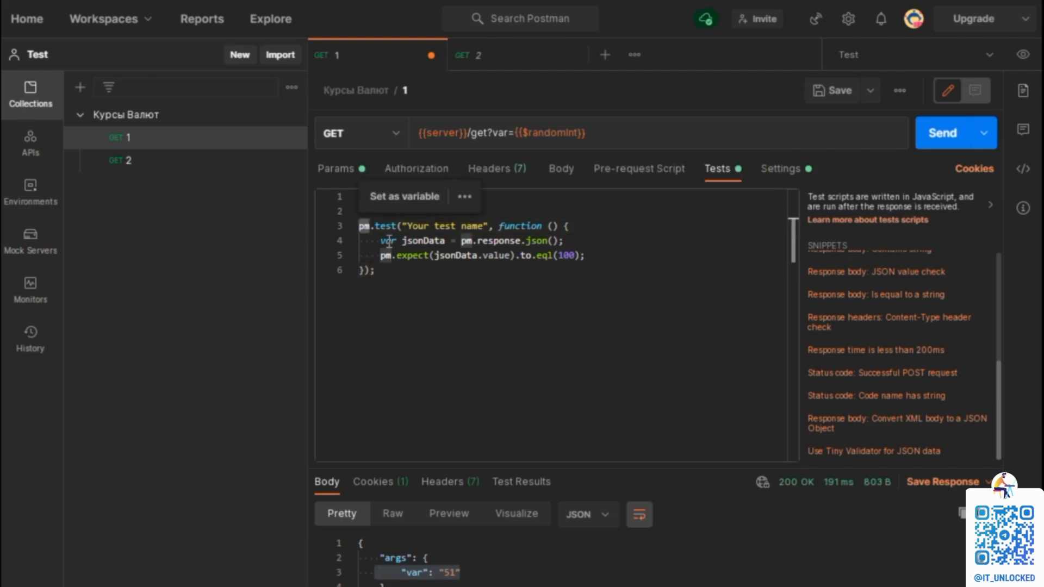
double_click(389, 227)
click(417, 315)
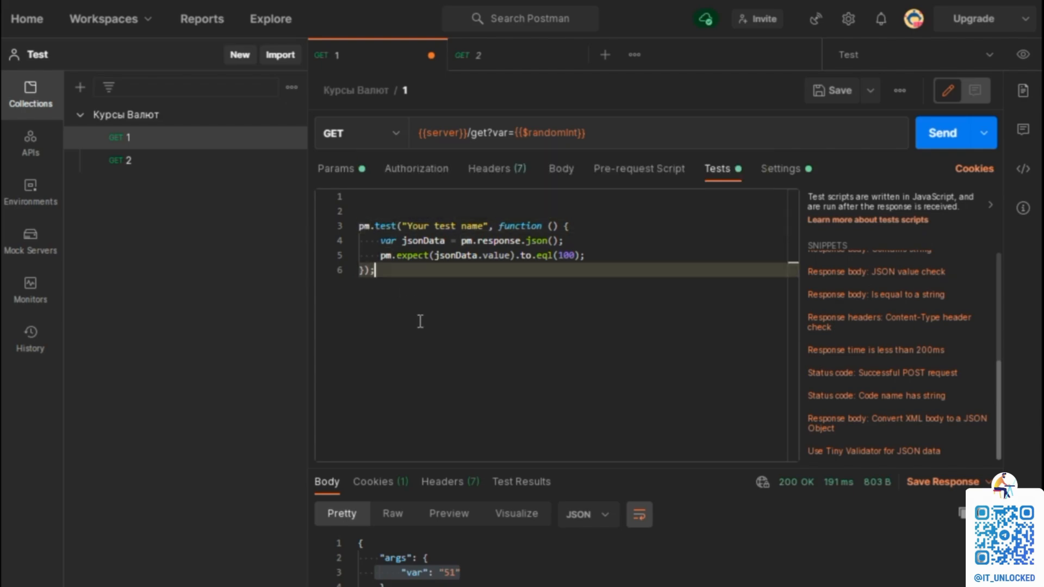
drag(406, 225, 482, 225)
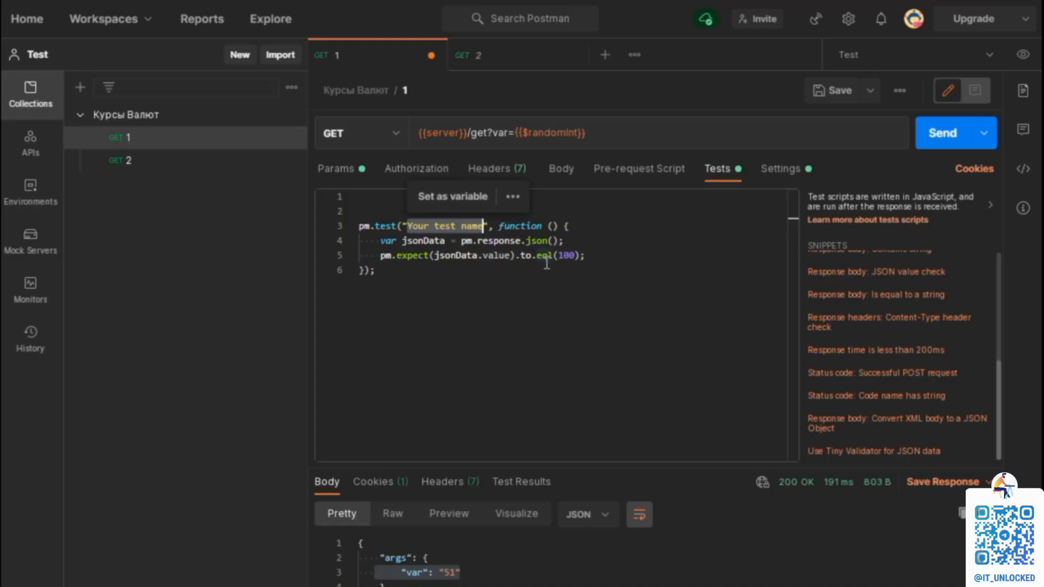
click(466, 338)
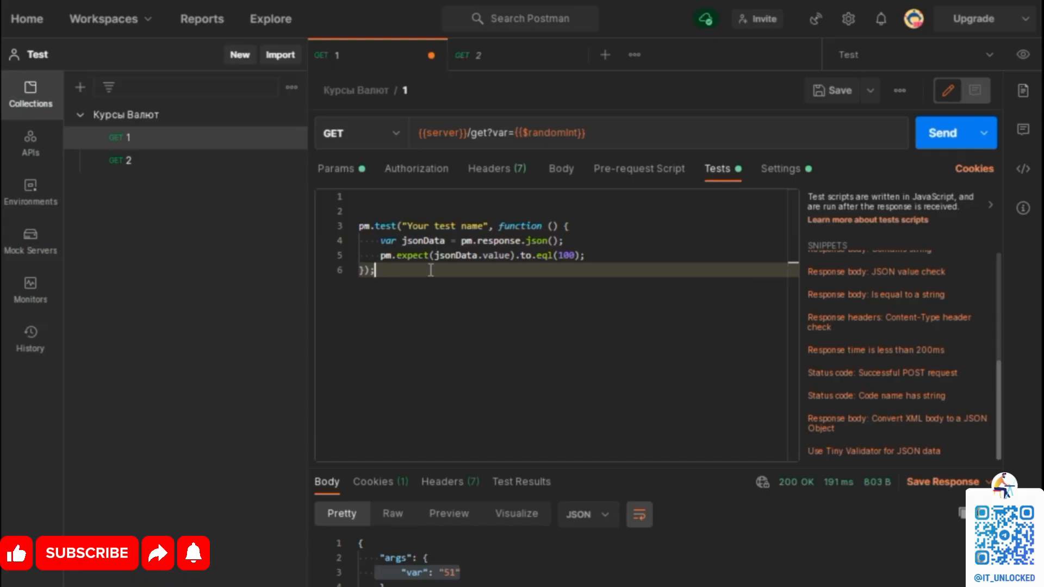
Remove the pm.test wrapper and its closing brackets from the test script, and add three empty lines below the jsonData declaration.
drag(578, 224, 380, 192)
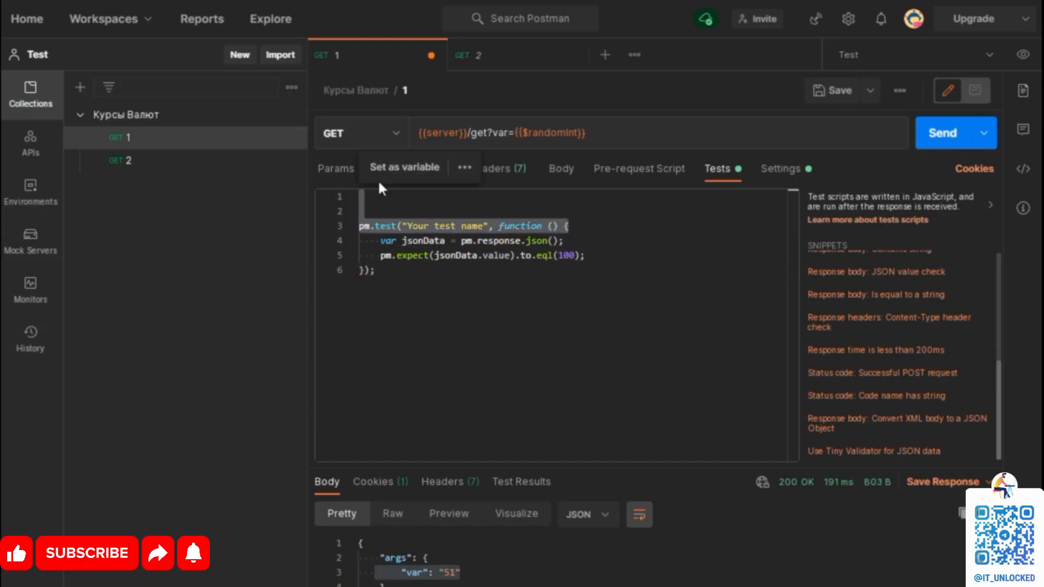
key(BackSpace)
click(380, 275)
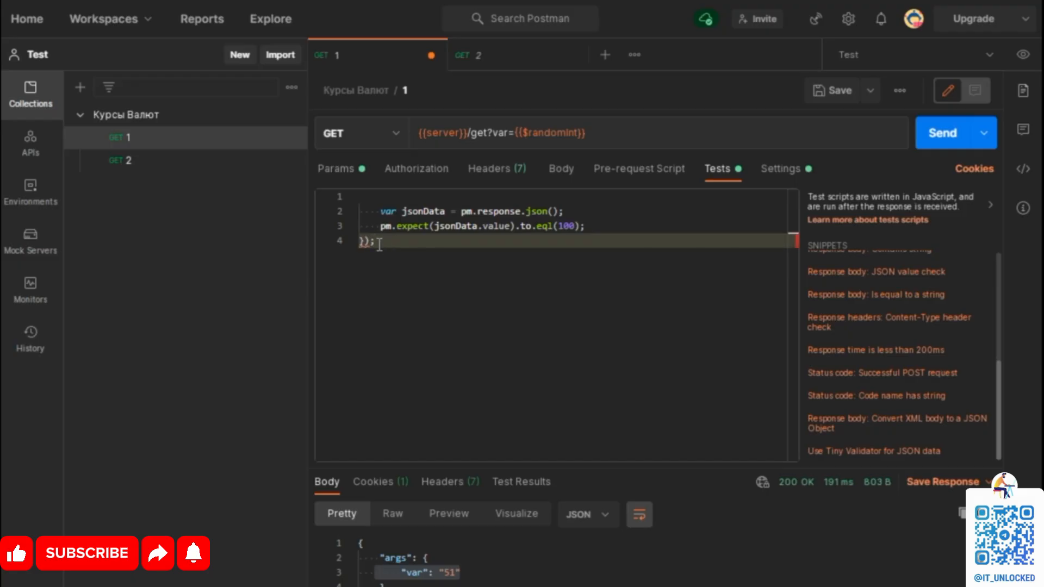
drag(377, 243, 352, 250)
key(BackSpace)
click(574, 215)
key(Return)
key(Return)
key(Return)
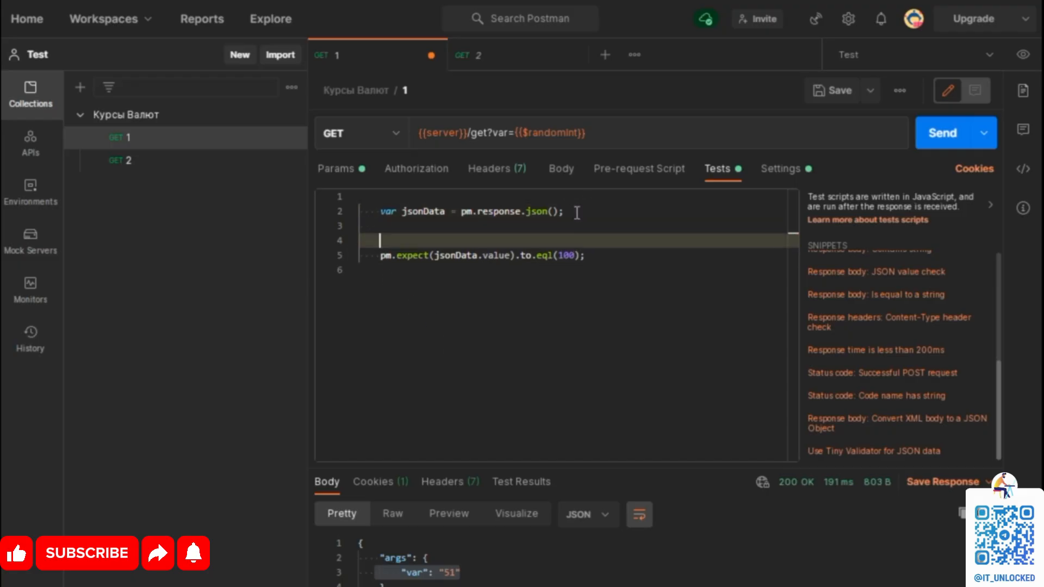
Review the jsonData declaration, enlarge the response area, and compare it with the var key under args in the response body.
click(435, 318)
double_click(423, 211)
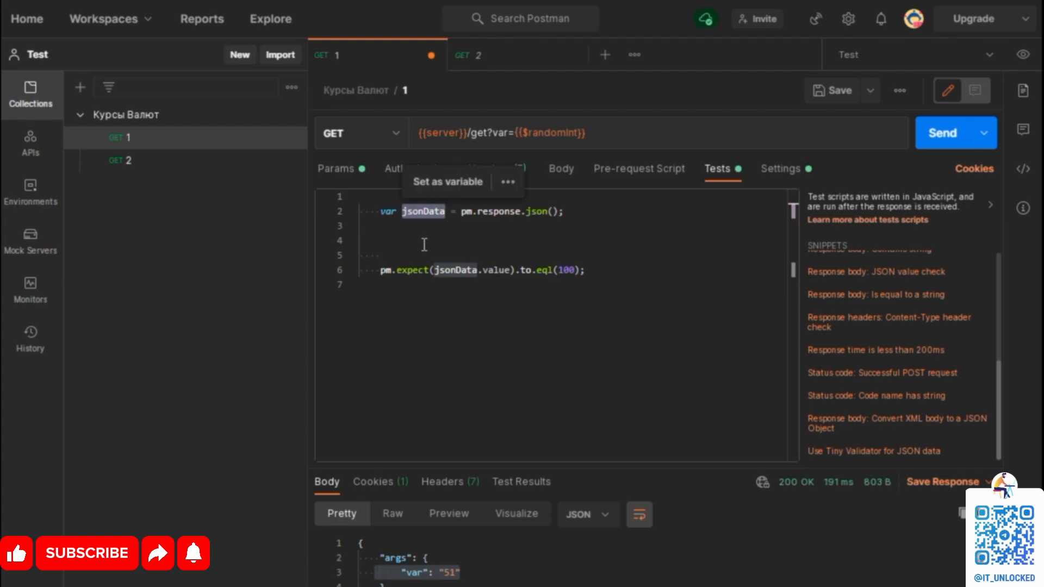
click(476, 244)
double_click(494, 211)
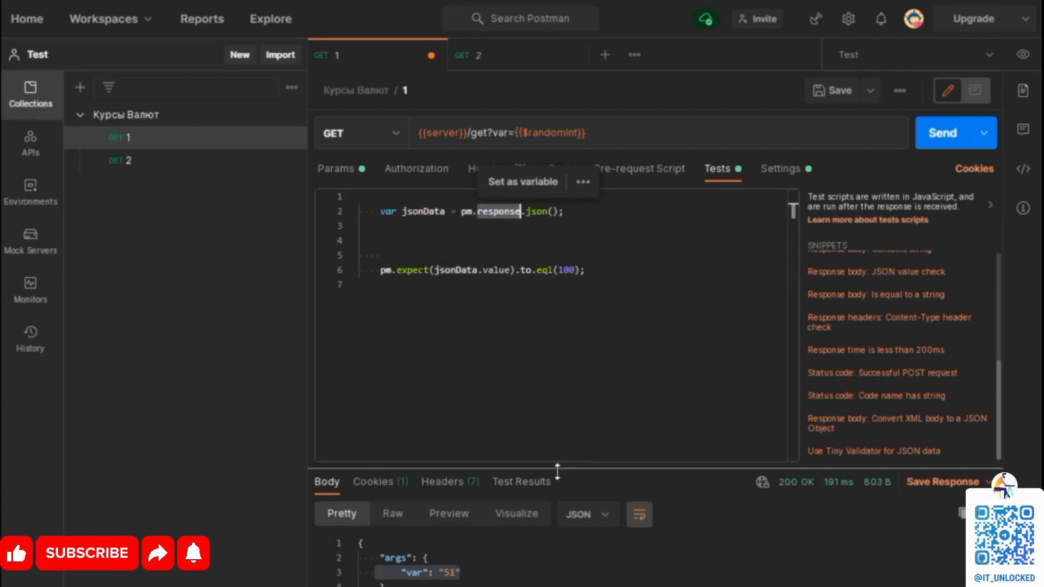
drag(557, 470, 478, 374)
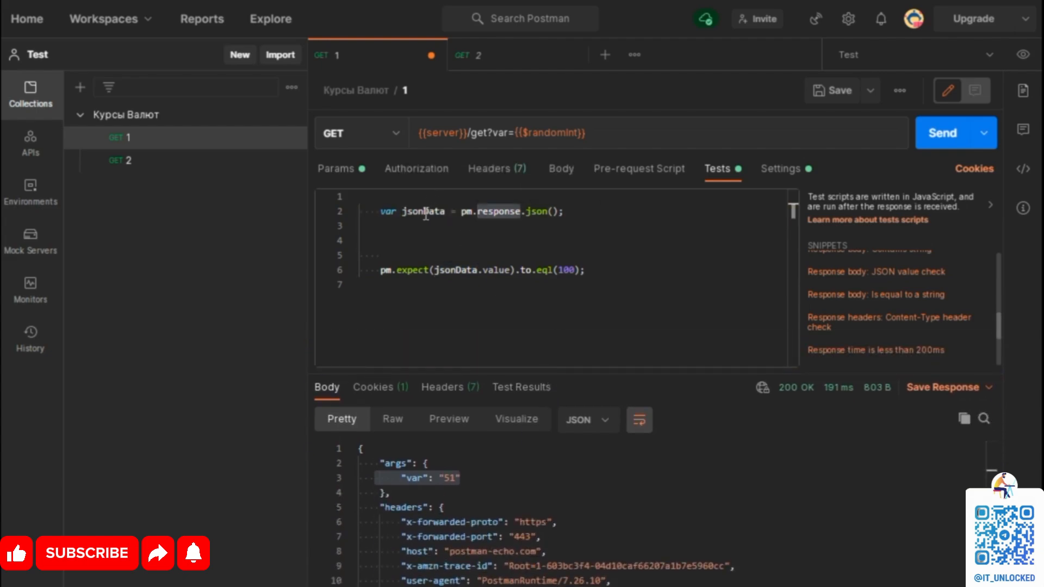
double_click(424, 211)
click(410, 227)
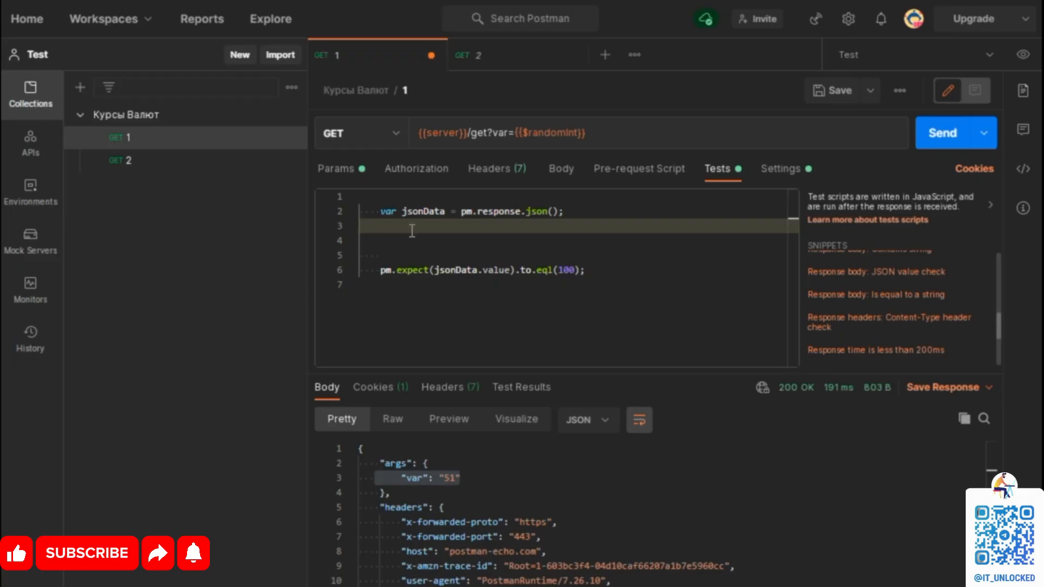
double_click(414, 477)
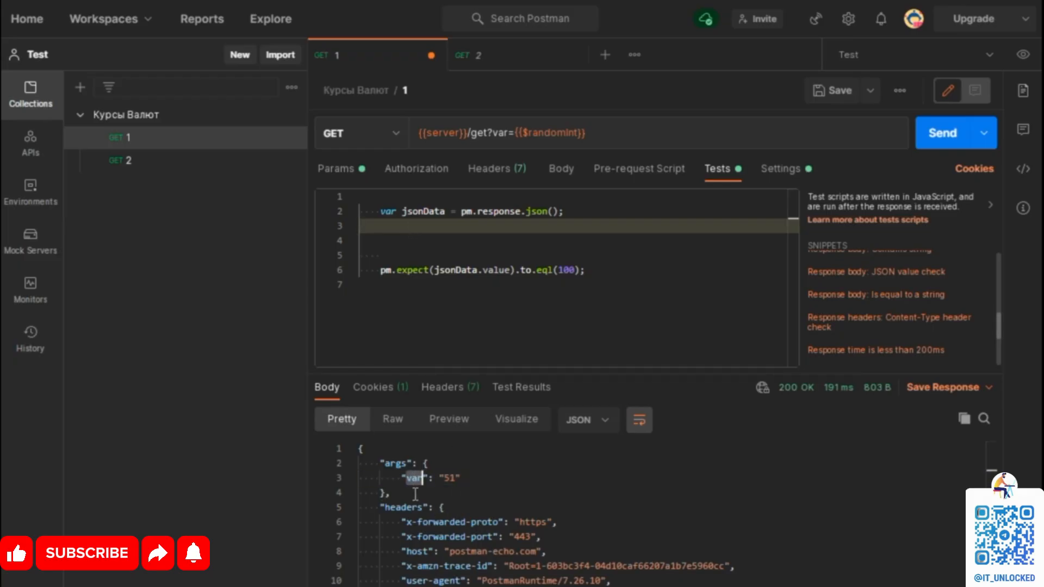